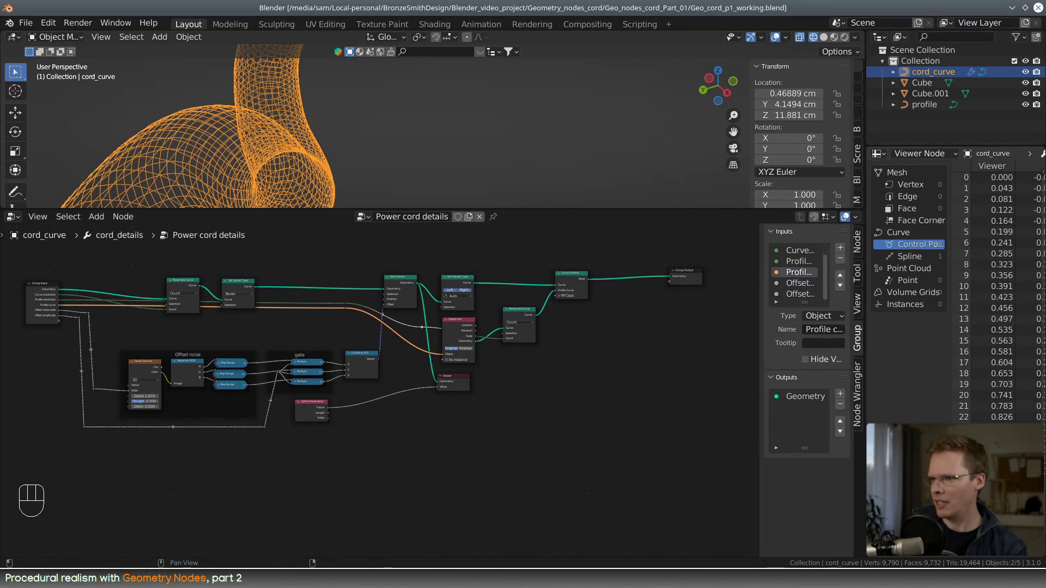
# - Nudge the Spline Parameter node slightly, keeping it below the gate frame
pyautogui.scroll(5, 508, 374)
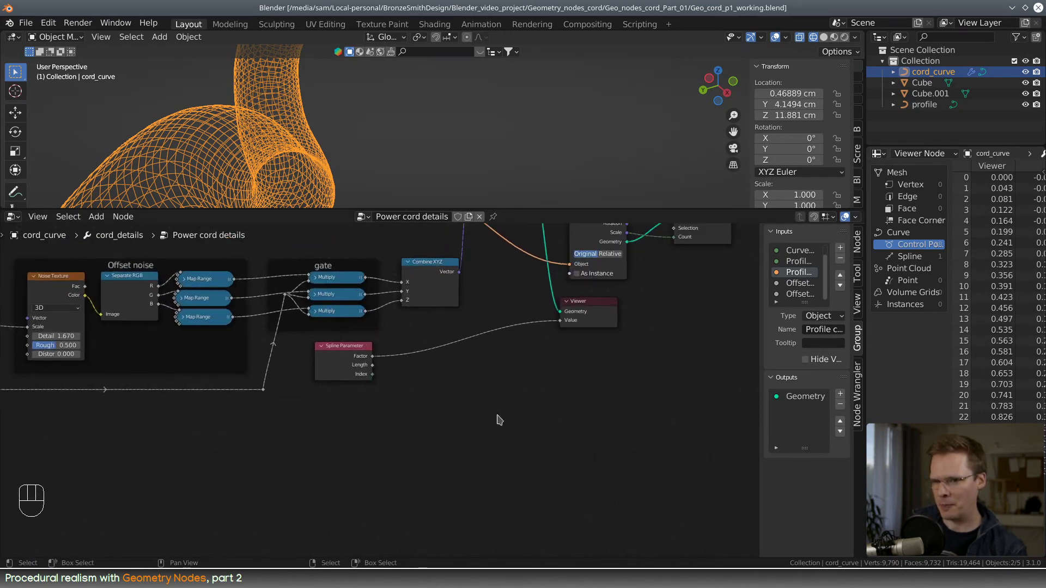
pyautogui.moveTo(506, 371); pyautogui.dragTo(510, 402, button='middle')
pyautogui.moveTo(601, 371); pyautogui.dragTo(574, 406, button='middle')
pyautogui.moveTo(332, 400); pyautogui.dragTo(338, 397)
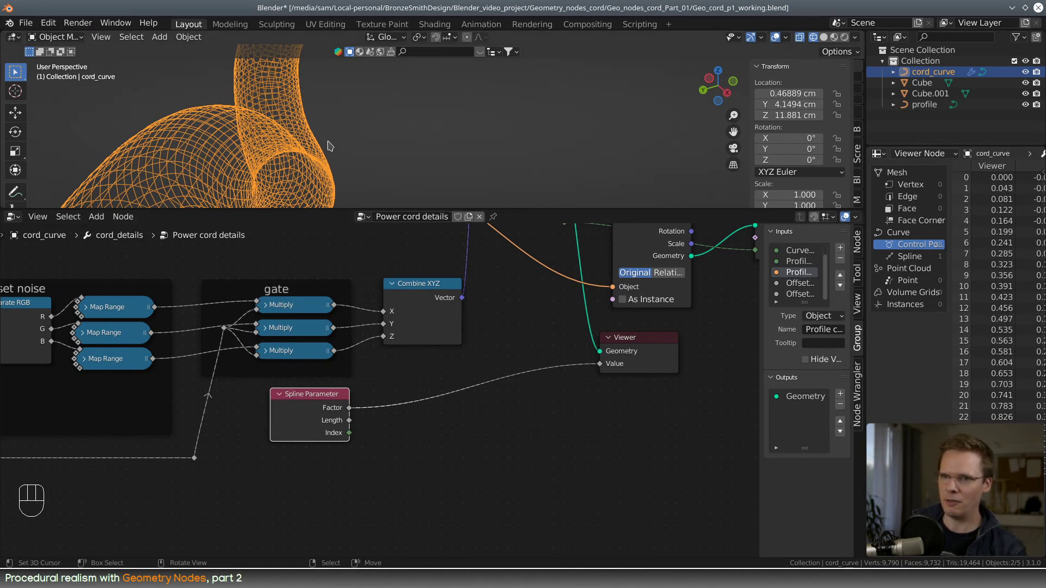
# - Enlarge the 3D viewport and examine how the cord bends and where its lower end starts
pyautogui.scroll(-4, 326, 147)
pyautogui.scroll(1, 384, 160)
pyautogui.moveTo(385, 160); pyautogui.dragTo(335, 146, button='middle')
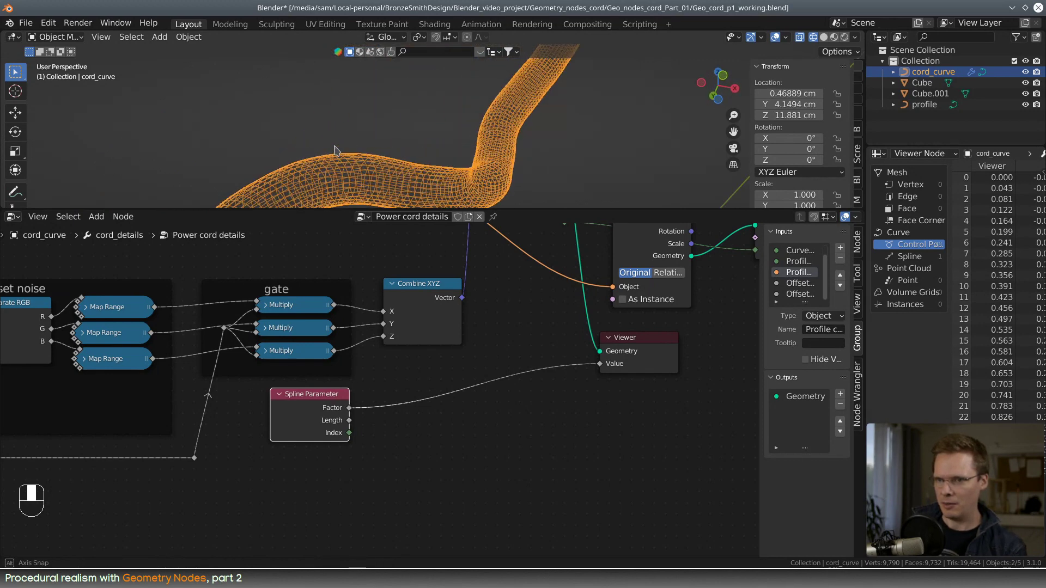
pyautogui.moveTo(345, 209); pyautogui.dragTo(338, 333)
pyautogui.scroll(-5, 417, 238)
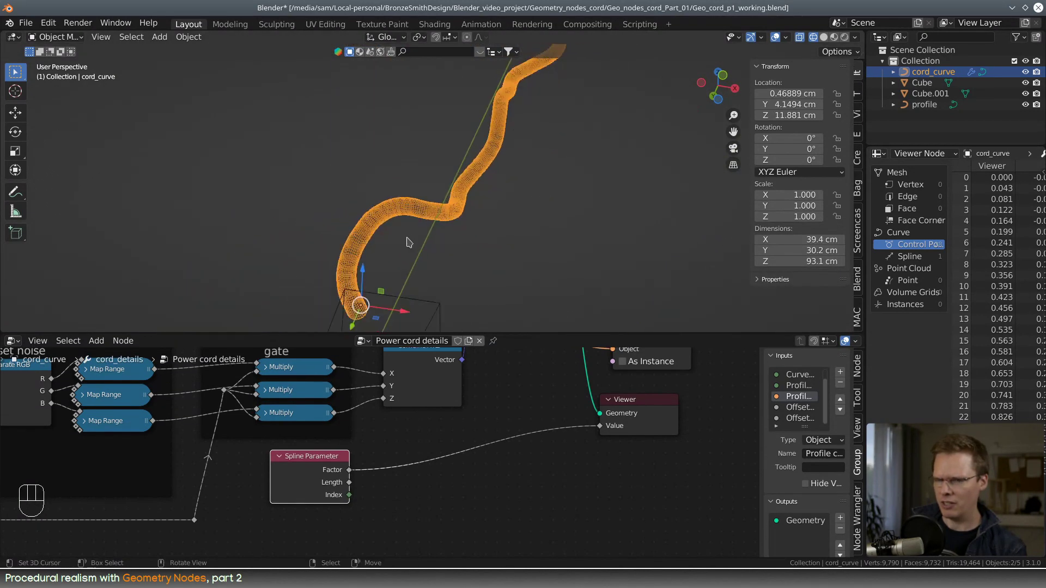
pyautogui.moveTo(424, 254); pyautogui.dragTo(358, 317, button='middle')
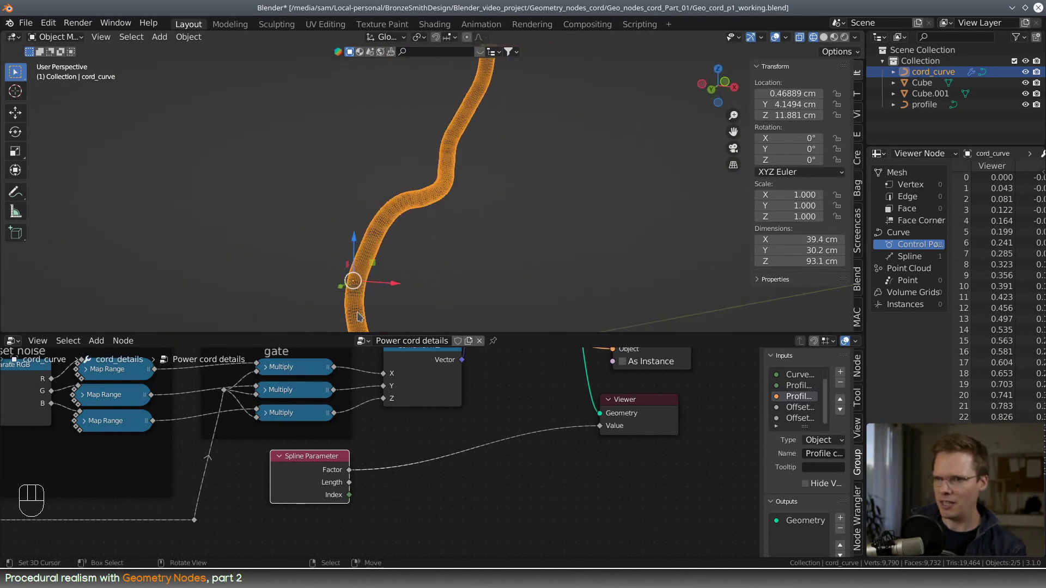
pyautogui.moveTo(328, 335); pyautogui.dragTo(347, 126)
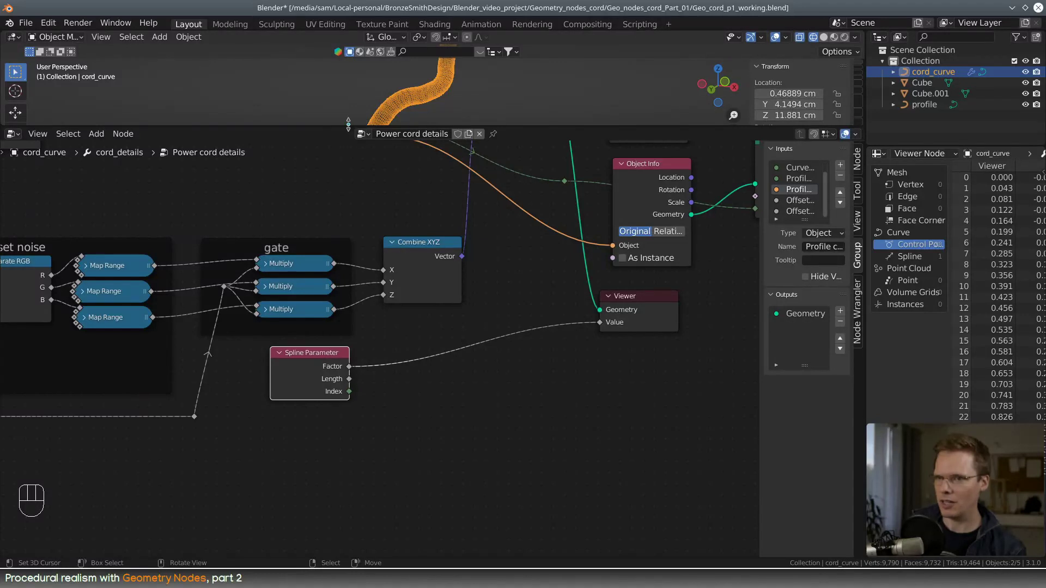
pyautogui.moveTo(348, 125); pyautogui.dragTo(350, 384)
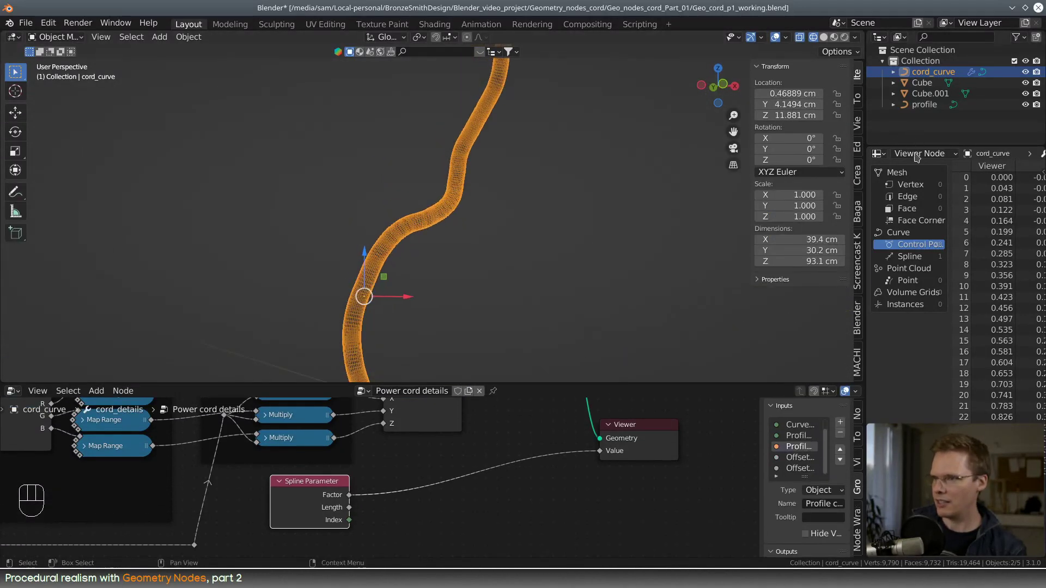
# - Replace the Outliner with the Properties editor, enlarge it and show the cord_details modifier settings
pyautogui.click(879, 37)
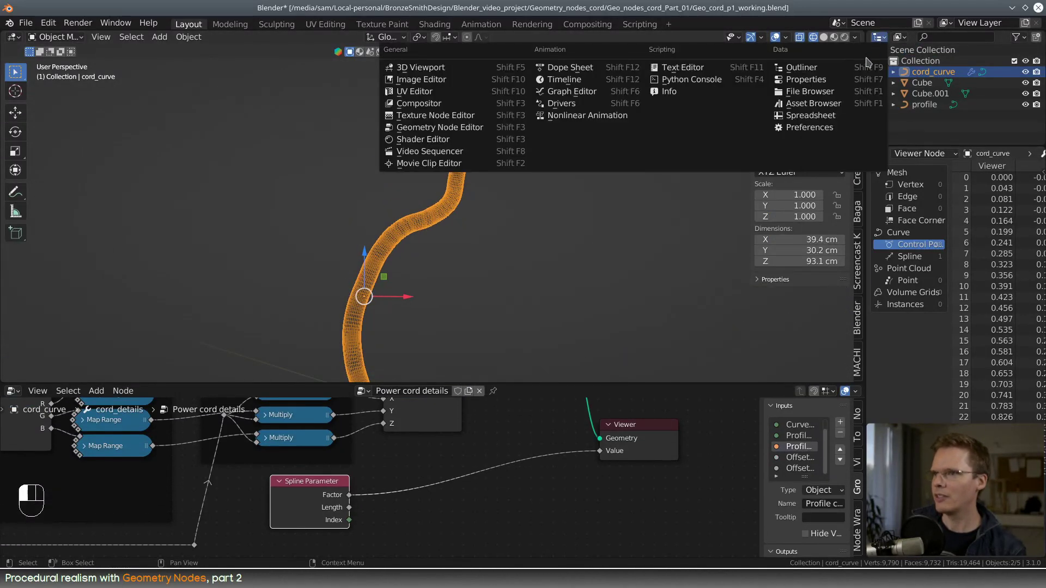
pyautogui.click(833, 80)
pyautogui.click(878, 37)
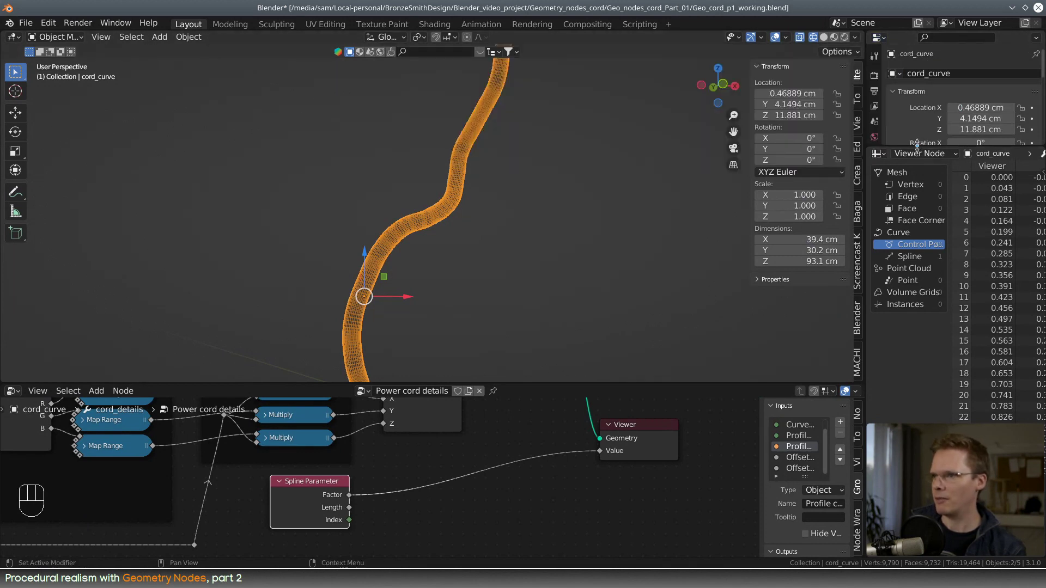
pyautogui.moveTo(958, 143); pyautogui.dragTo(958, 329)
pyautogui.click(874, 193)
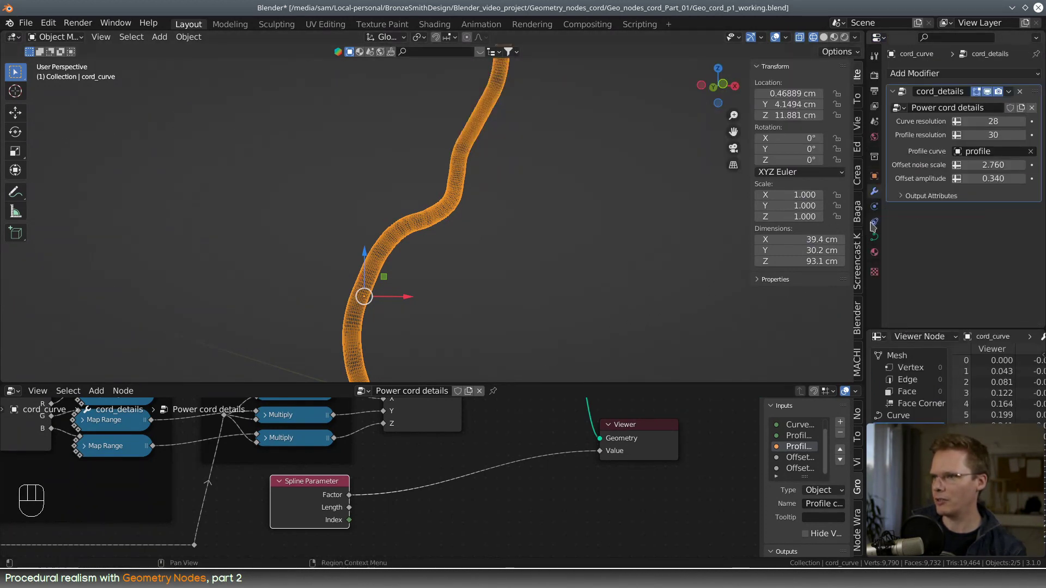
# - Set the cord_details modifier's curve resolution to 14, offset noise scale to 2.350 and offset amplitude to 0.610
pyautogui.moveTo(580, 212); pyautogui.dragTo(558, 217, button='middle')
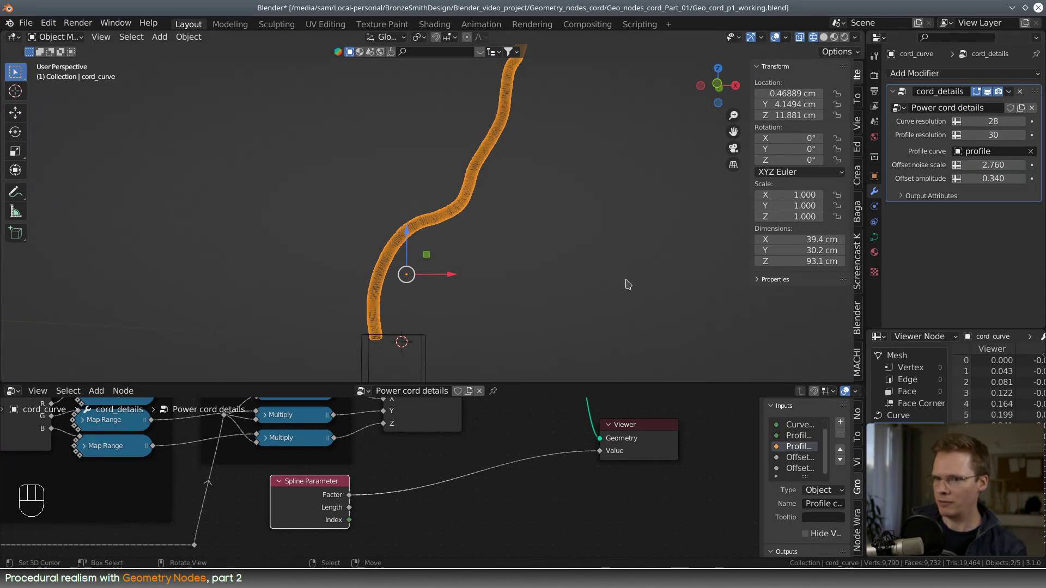
pyautogui.moveTo(594, 383); pyautogui.dragTo(601, 218)
pyautogui.scroll(-4, 468, 343)
pyautogui.moveTo(512, 310); pyautogui.dragTo(337, 439, button='middle')
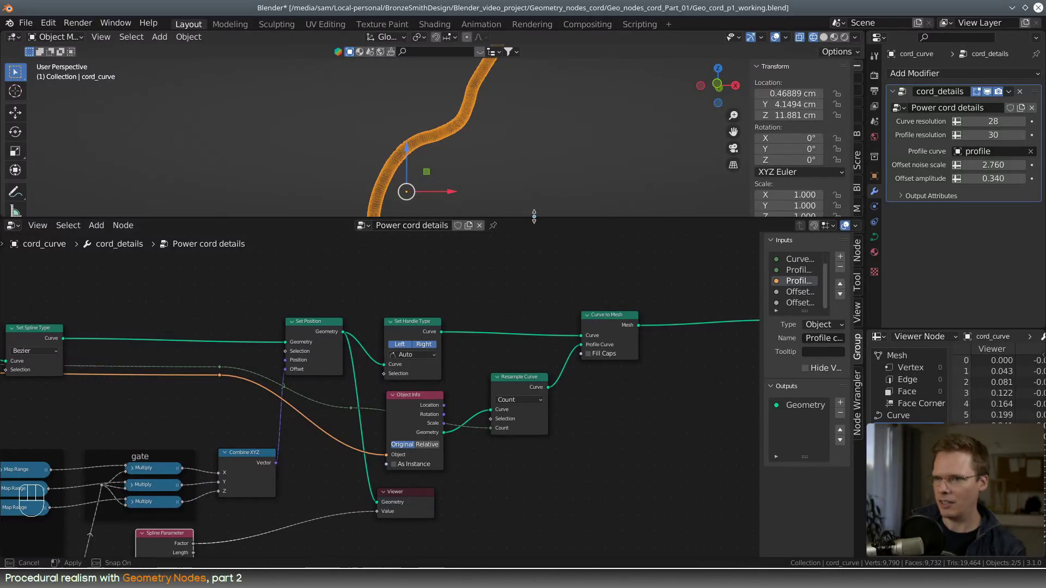
pyautogui.moveTo(534, 218); pyautogui.dragTo(536, 301)
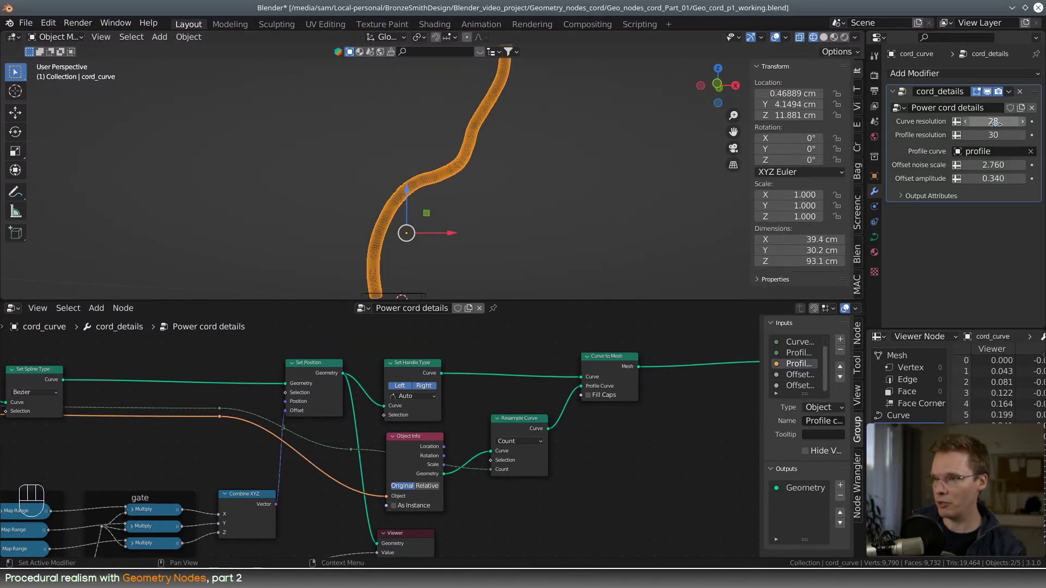
pyautogui.moveTo(995, 123); pyautogui.dragTo(966, 123)
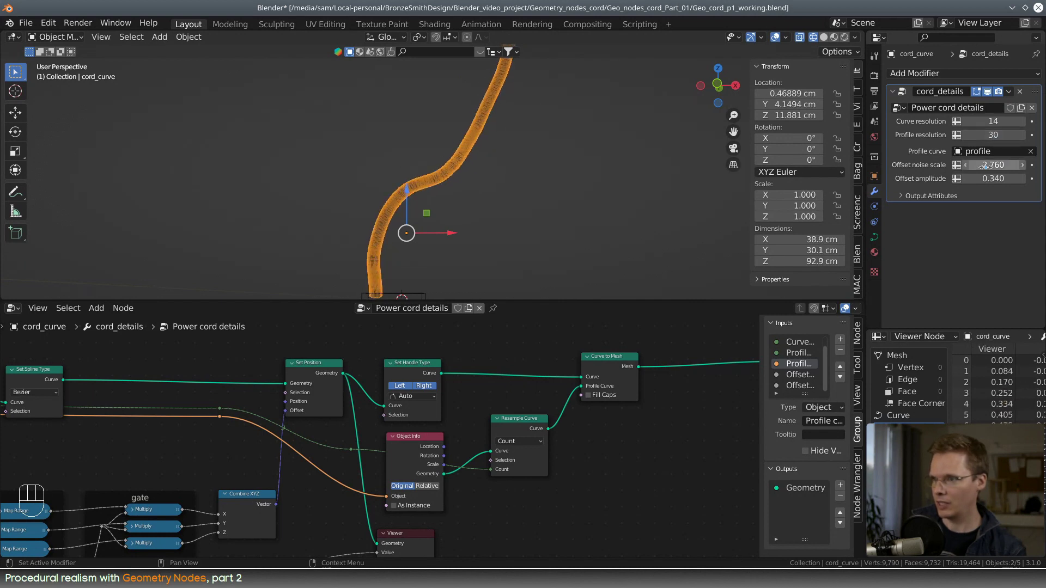
pyautogui.moveTo(985, 166)
pyautogui.mouseDown()
pyautogui.moveTo(1030, 166)
pyautogui.moveTo(968, 166)
pyautogui.moveTo(988, 166)
pyautogui.moveTo(979, 166)
pyautogui.mouseUp()
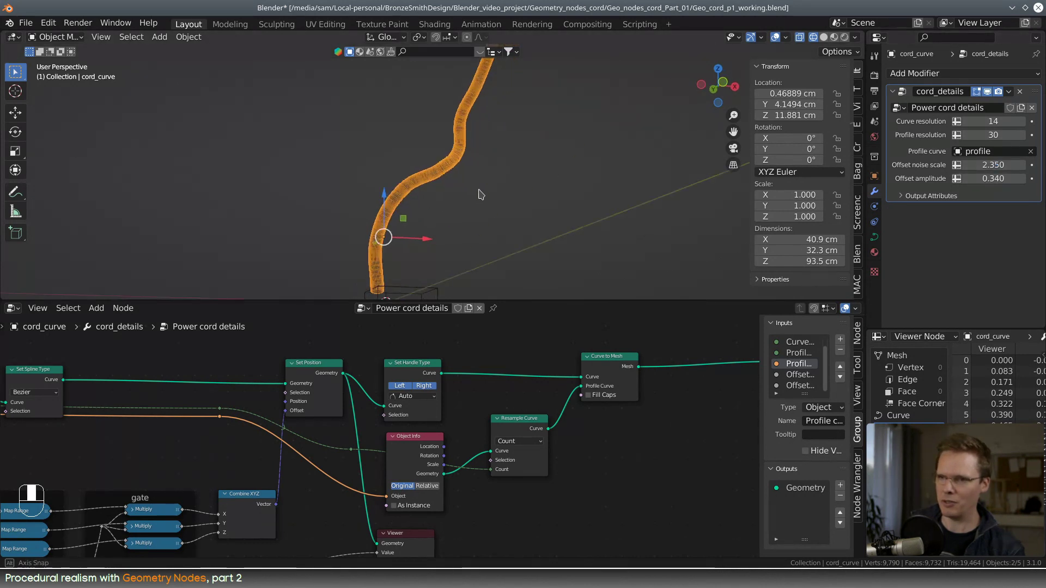
pyautogui.moveTo(681, 207); pyautogui.dragTo(469, 193, button='middle')
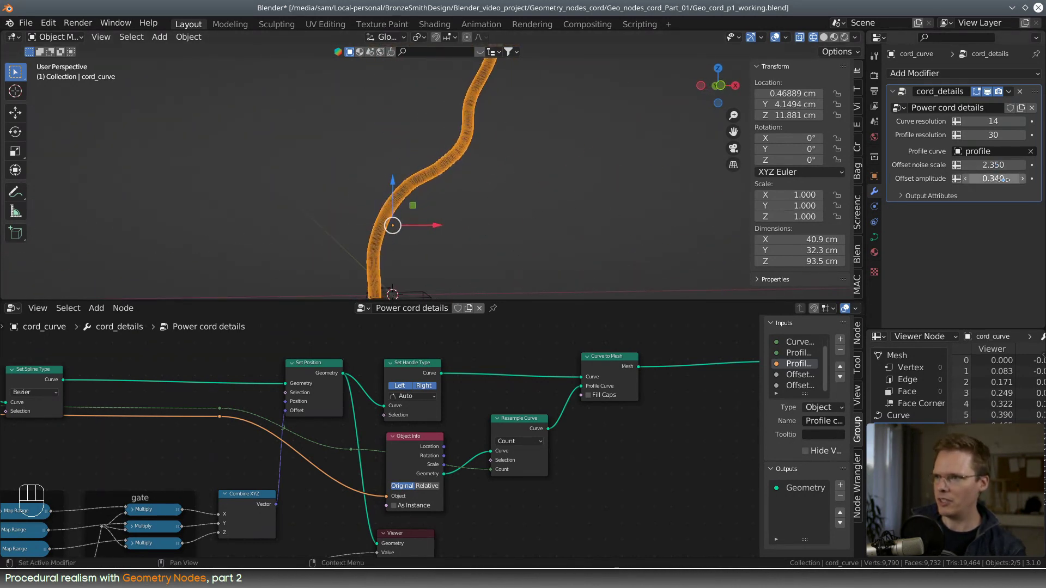
pyautogui.moveTo(996, 178); pyautogui.dragTo(1019, 178)
pyautogui.keyDown('shift'); pyautogui.moveTo(525, 229); pyautogui.dragTo(539, 179, button='middle'); pyautogui.keyUp('shift')
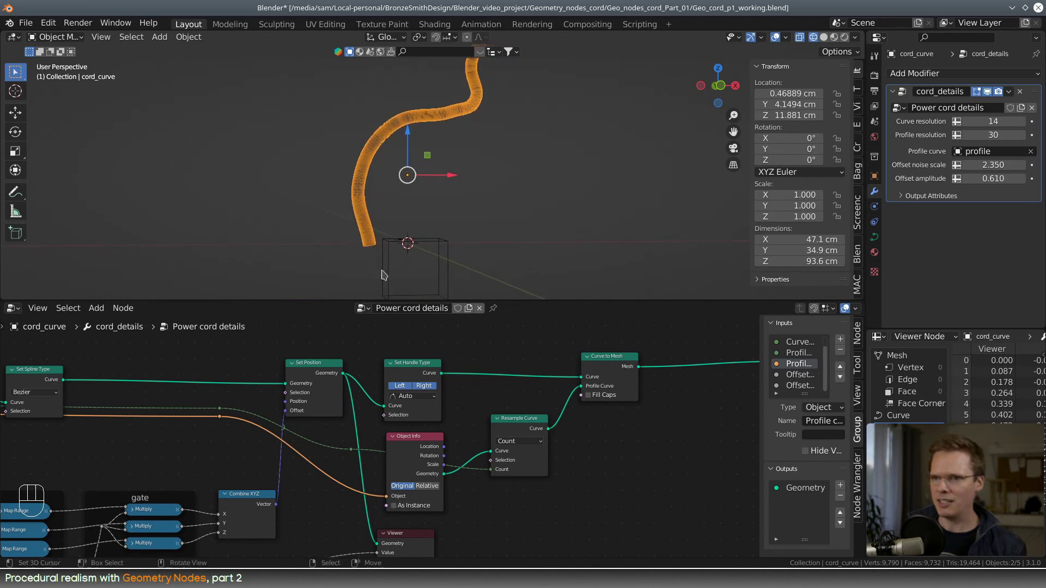
# - Enlarge the node editor and resize the spreadsheet so that the modifier settings and control point rows both show
pyautogui.keyDown('shift'); pyautogui.moveTo(497, 247); pyautogui.dragTo(498, 236, button='middle'); pyautogui.keyUp('shift')
pyautogui.moveTo(539, 299); pyautogui.dragTo(539, 118)
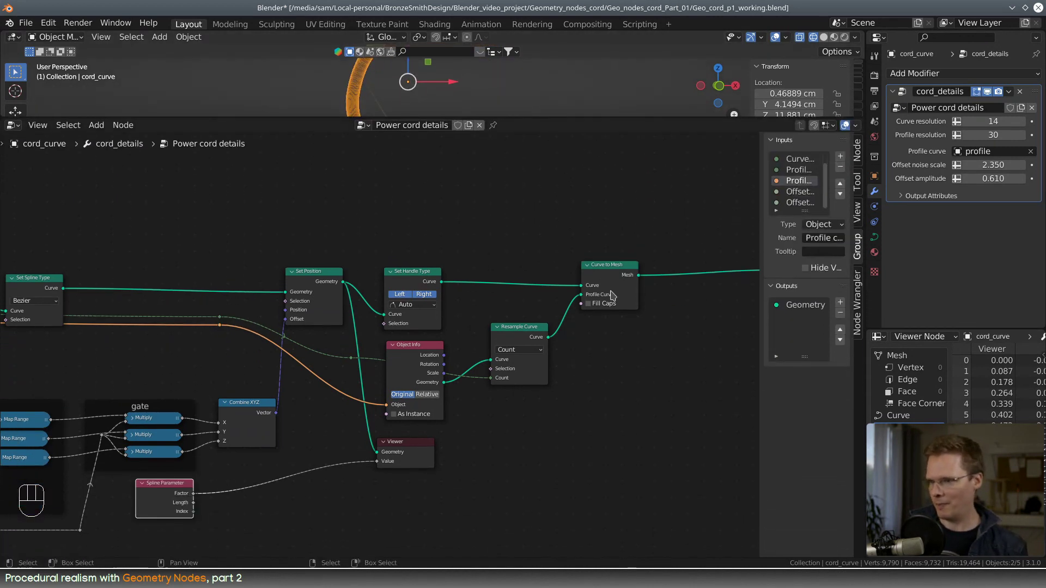
pyautogui.moveTo(903, 330); pyautogui.dragTo(903, 104)
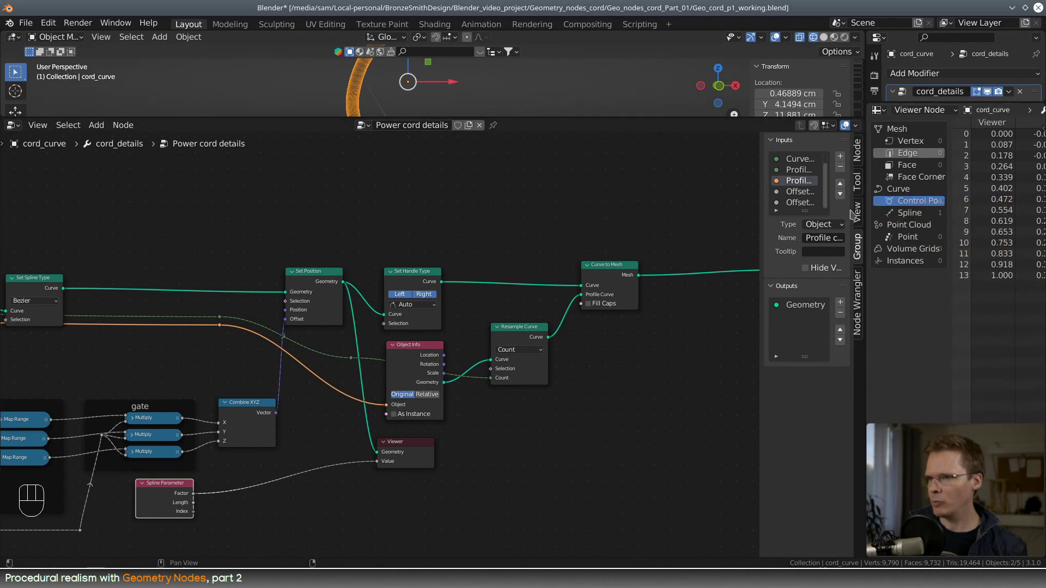
pyautogui.moveTo(866, 204); pyautogui.dragTo(860, 204)
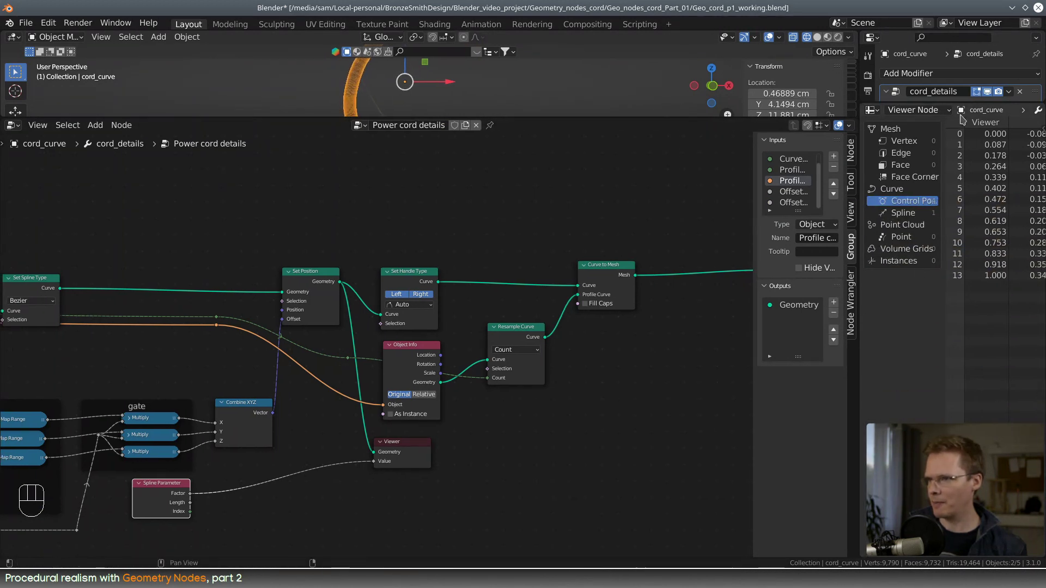
pyautogui.moveTo(939, 102); pyautogui.dragTo(939, 230)
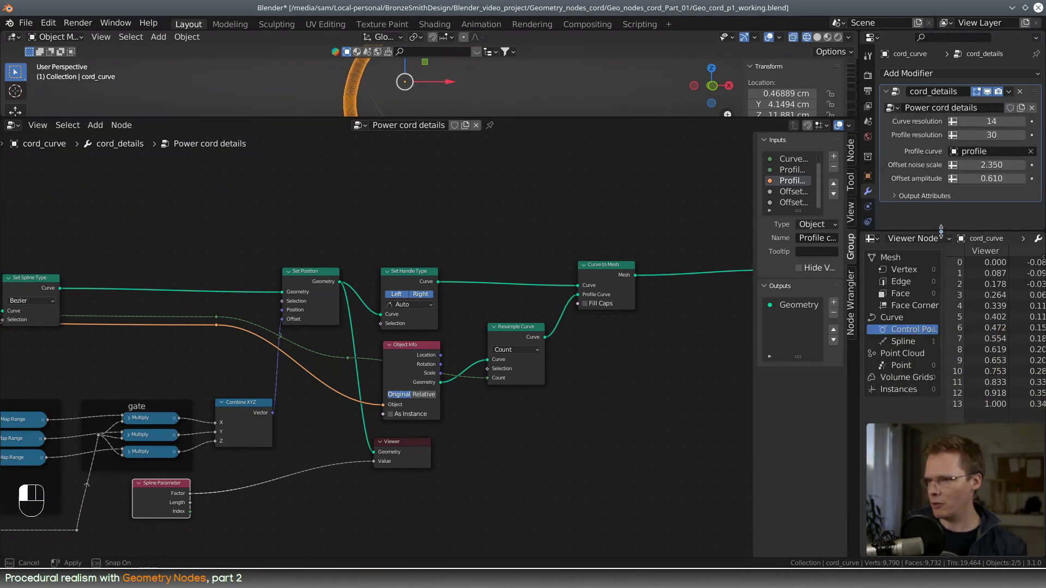
# - Review the available editor types and the object evaluation state options of the Viewer Node spreadsheet
pyautogui.click(871, 238)
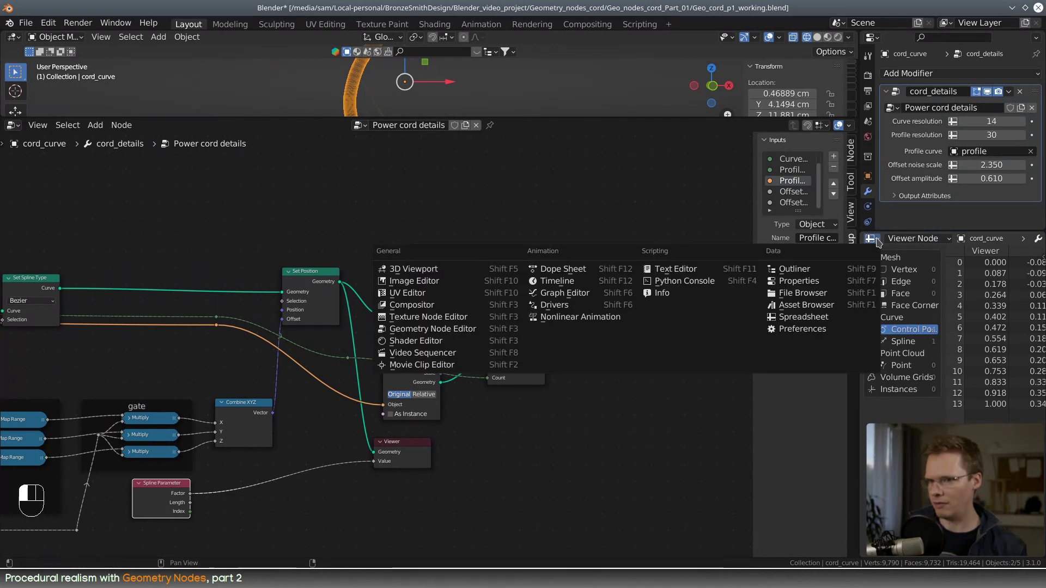
pyautogui.click(926, 239)
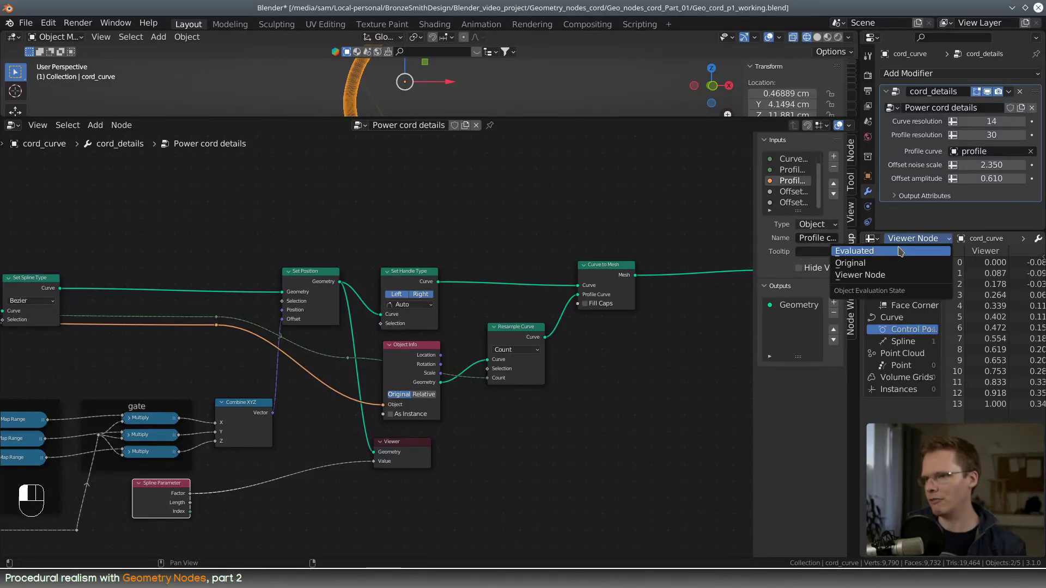
pyautogui.click(925, 239)
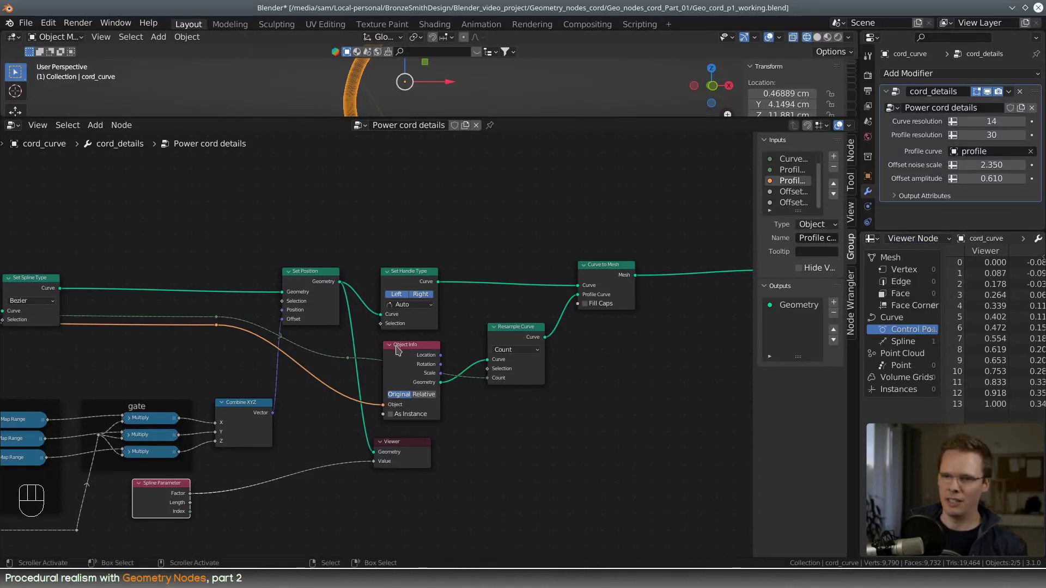
# - Slightly reposition the Viewer, Set Position and Spline Parameter nodes while following the links into the Viewer node
pyautogui.moveTo(425, 418); pyautogui.dragTo(537, 289, button='middle')
pyautogui.scroll(1, 536, 289)
pyautogui.moveTo(556, 312); pyautogui.dragTo(546, 336)
pyautogui.moveTo(597, 295); pyautogui.dragTo(558, 363, button='middle')
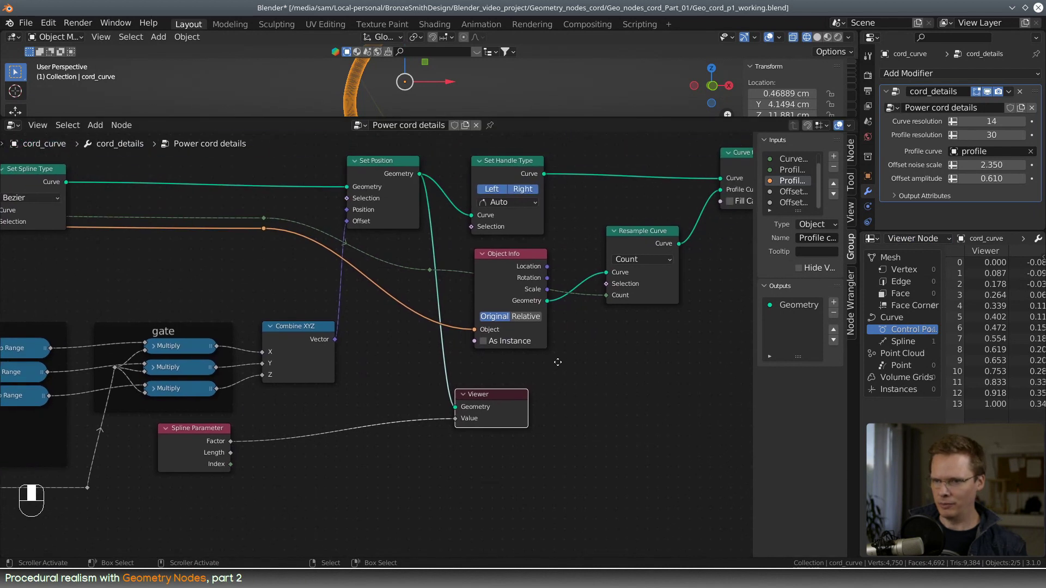
pyautogui.moveTo(388, 166); pyautogui.dragTo(391, 171)
pyautogui.moveTo(229, 437); pyautogui.dragTo(218, 439)
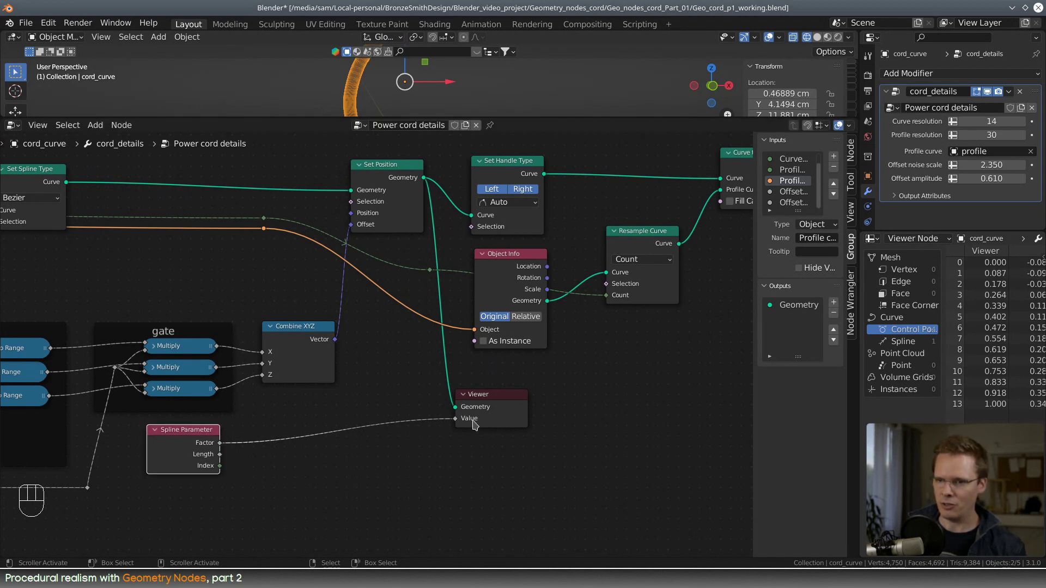
pyautogui.moveTo(497, 400); pyautogui.dragTo(505, 393)
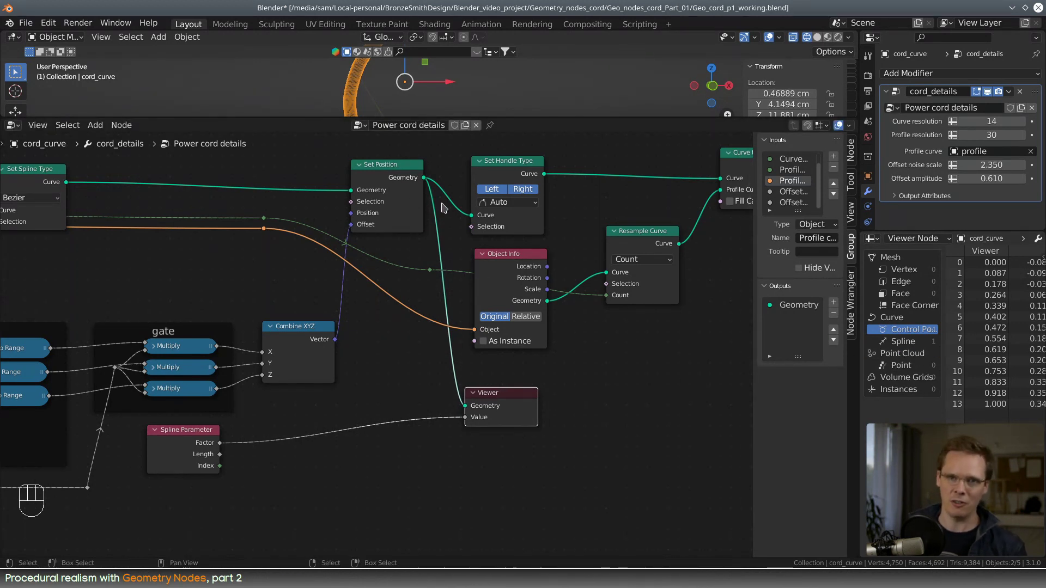
pyautogui.moveTo(415, 406); pyautogui.dragTo(533, 366, button='middle')
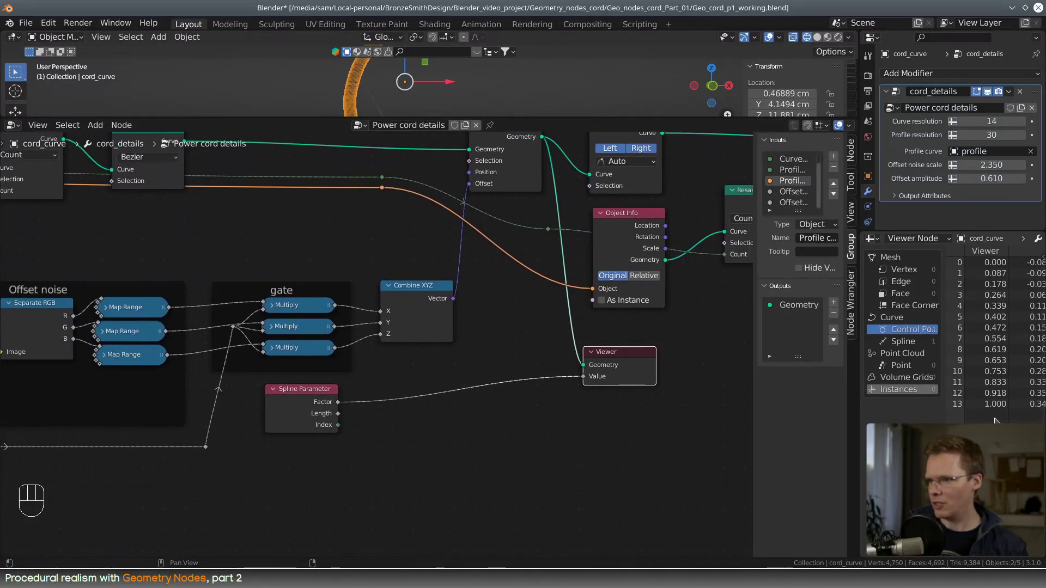
# - Set the cord_details modifier's curve resolution to 17 and give the node editor more height
pyautogui.moveTo(944, 232); pyautogui.dragTo(944, 268)
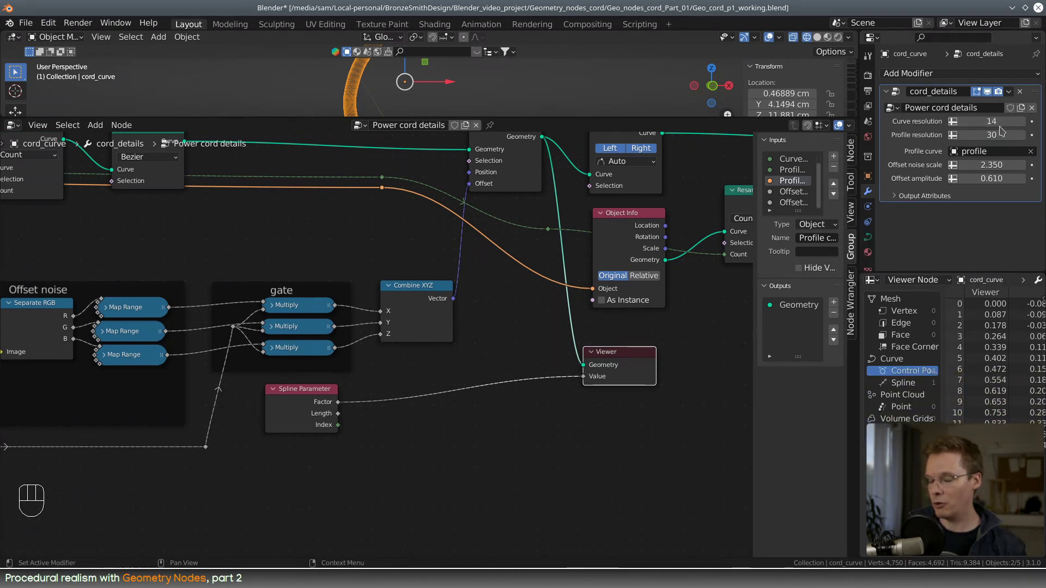
pyautogui.moveTo(992, 121)
pyautogui.keyDown('shift'); pyautogui.mouseDown()
pyautogui.moveTo(1019, 121)
pyautogui.moveTo(1005, 121)
pyautogui.mouseUp(); pyautogui.keyUp('shift')
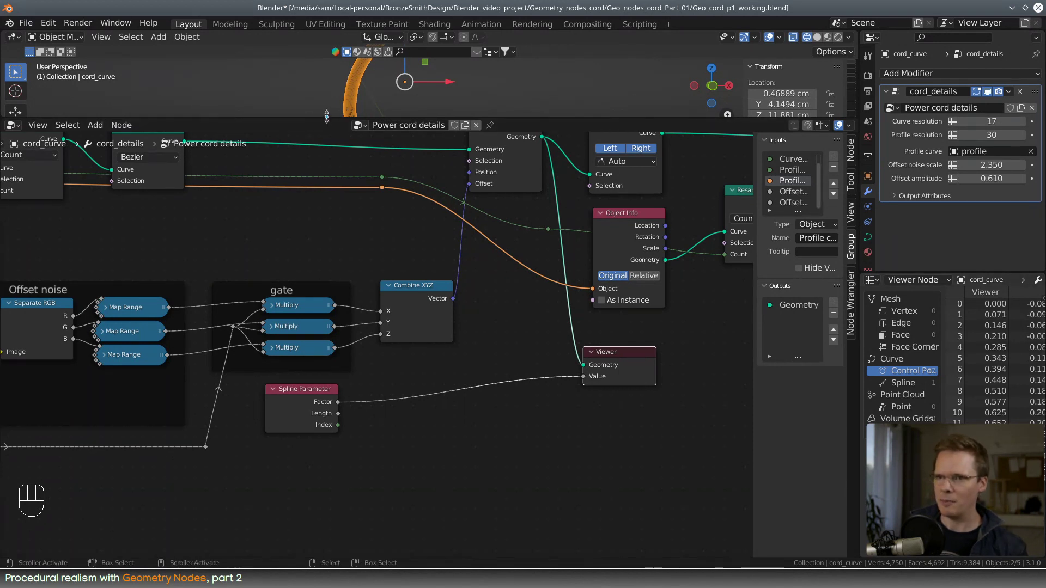
pyautogui.moveTo(326, 116); pyautogui.dragTo(321, 90)
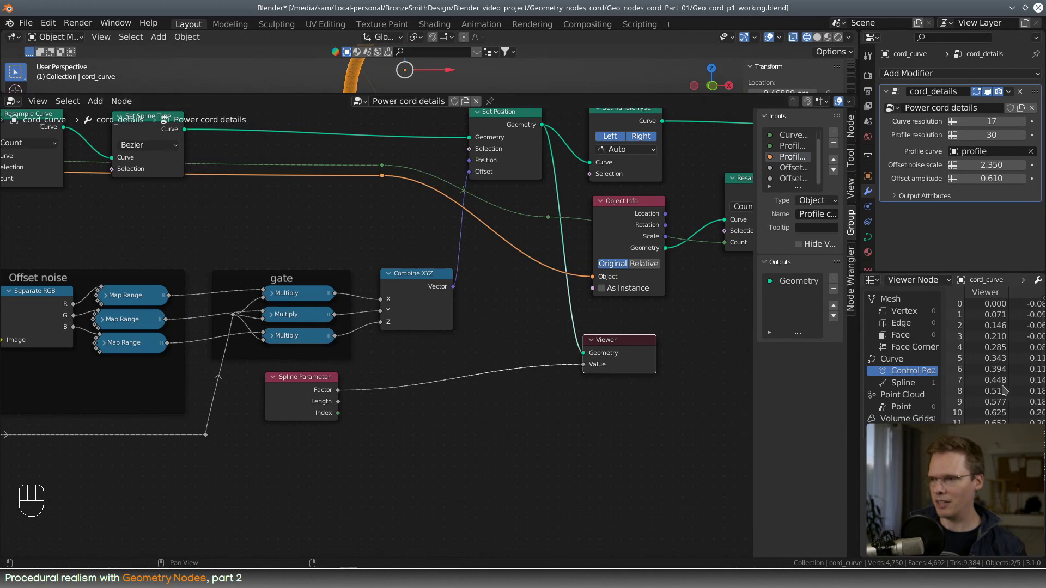
# - Add a Map Range node to the power cord node tree, placing it below the Viewer node
pyautogui.scroll(-4, 463, 388)
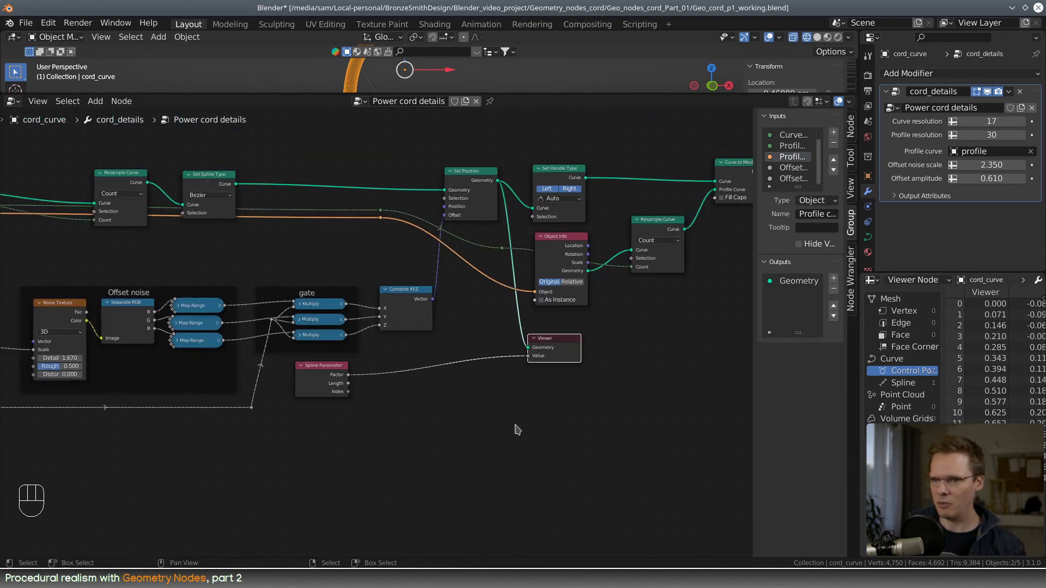
pyautogui.scroll(1, 435, 380)
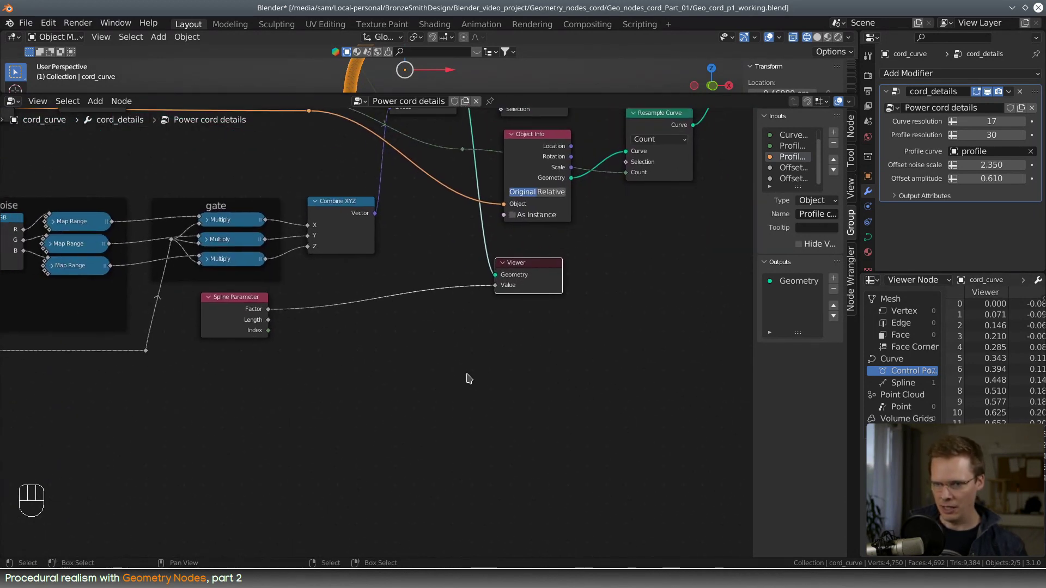
pyautogui.scroll(1, 467, 378)
pyautogui.hotkey('shift', 'a')
pyautogui.click(448, 333)
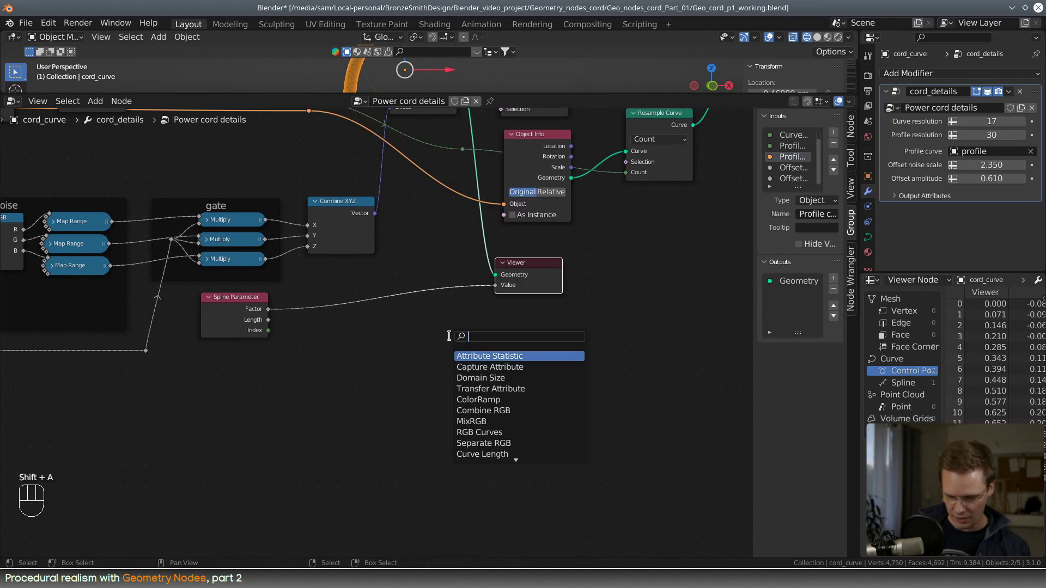
pyautogui.write('map')
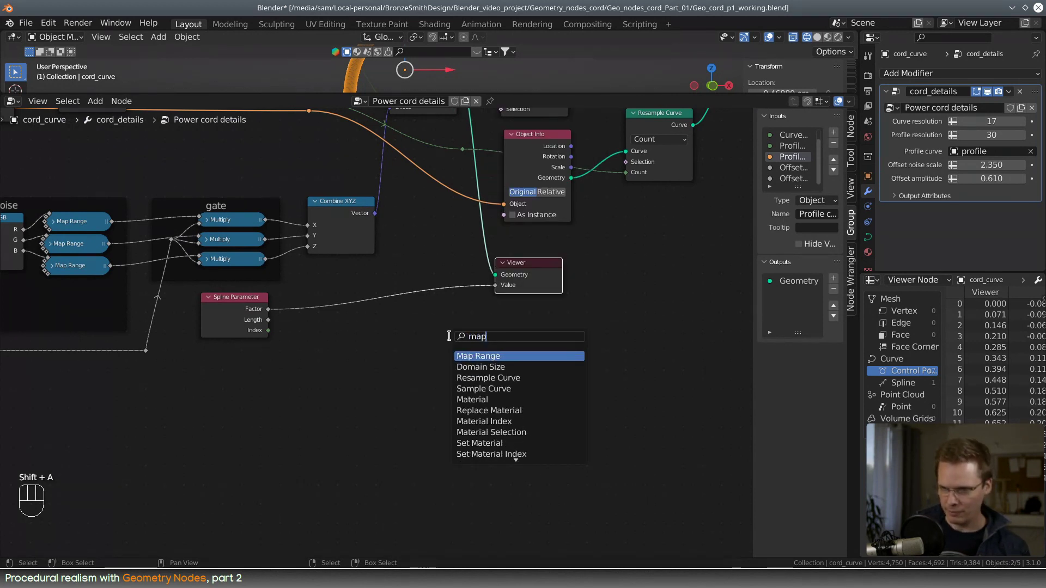
pyautogui.click(468, 357)
pyautogui.click(581, 342)
# - Duplicate the new Map Range node and place the copy directly beneath it
pyautogui.hotkey('shift', 'd')
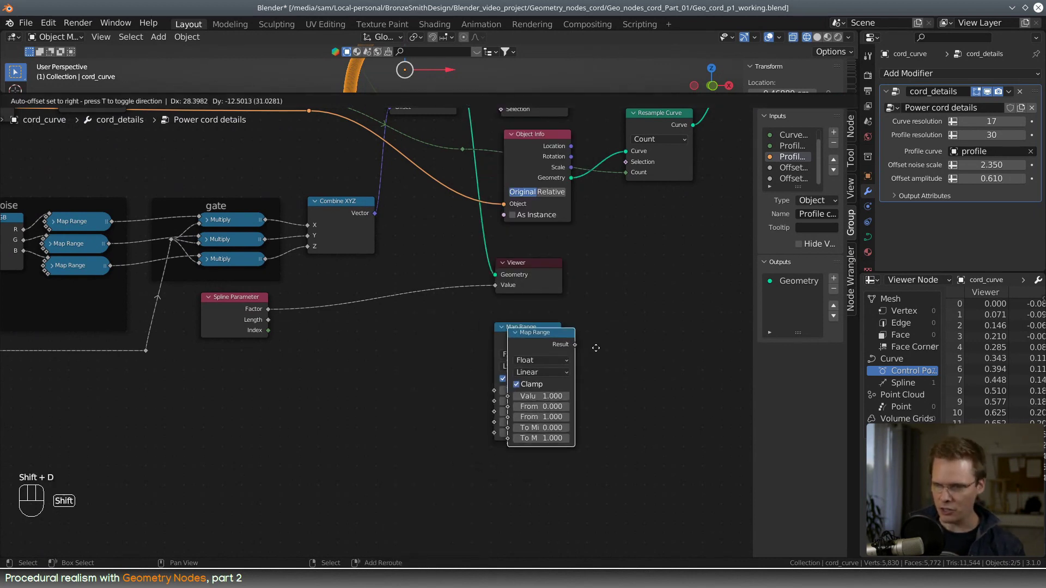
pyautogui.click(579, 475)
pyautogui.moveTo(627, 476); pyautogui.dragTo(596, 410, button='middle')
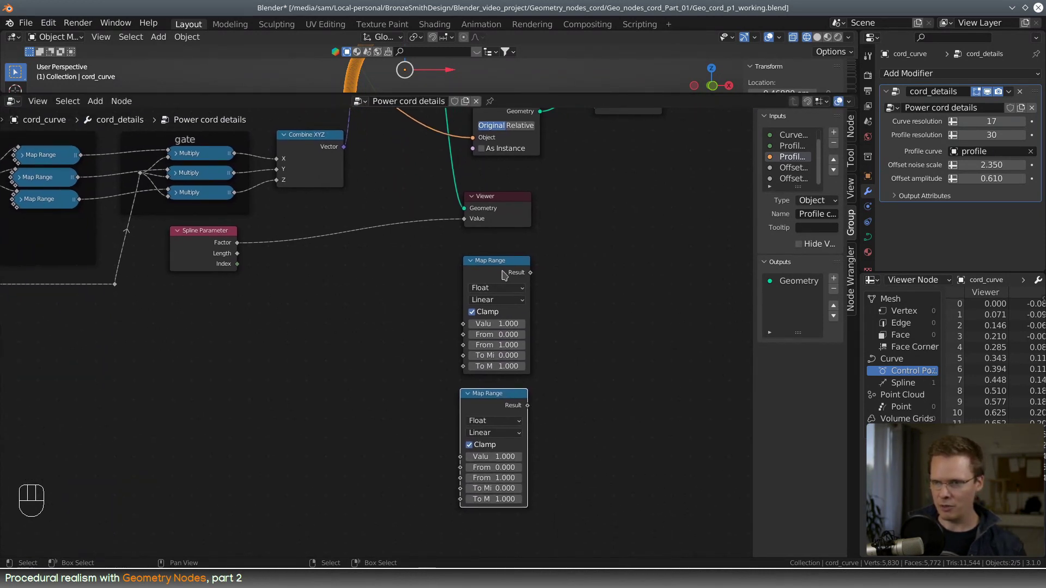
# - Label the upper of the two new Map Range nodes "start"
pyautogui.click(852, 190)
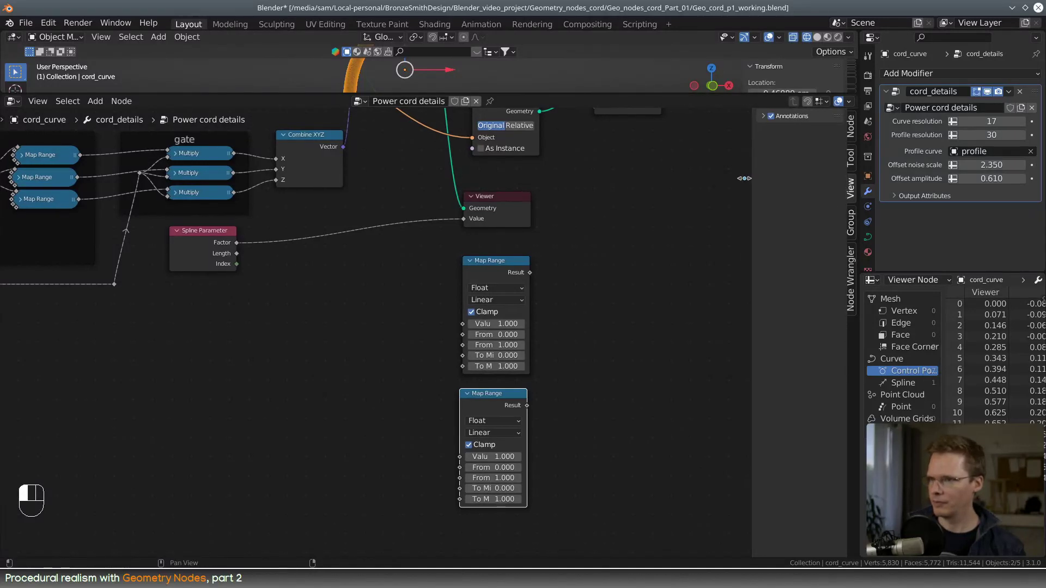
pyautogui.moveTo(754, 183); pyautogui.dragTo(737, 182)
pyautogui.click(851, 128)
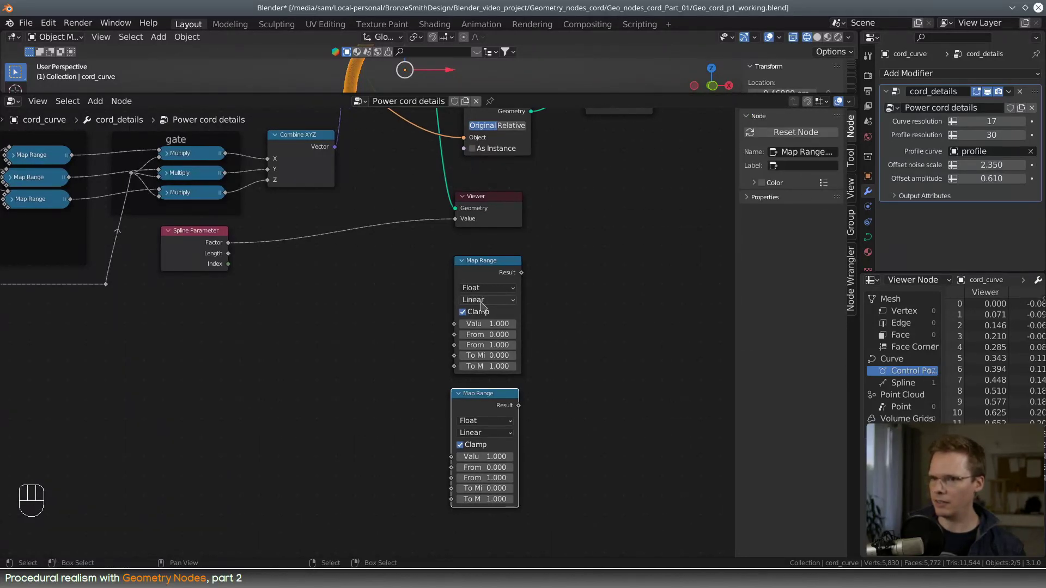
pyautogui.click(493, 267)
pyautogui.click(796, 165)
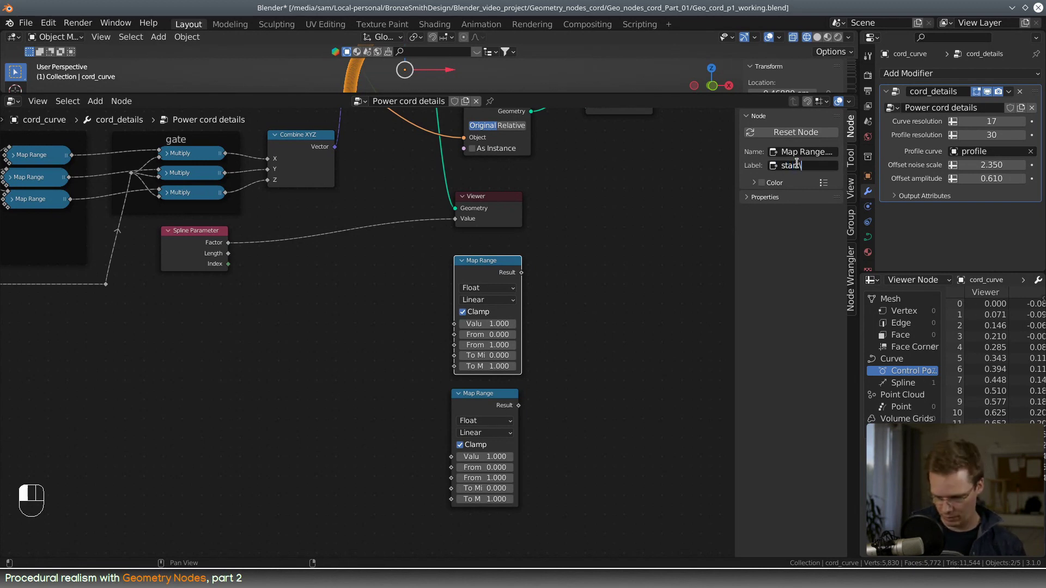
pyautogui.press('Return')
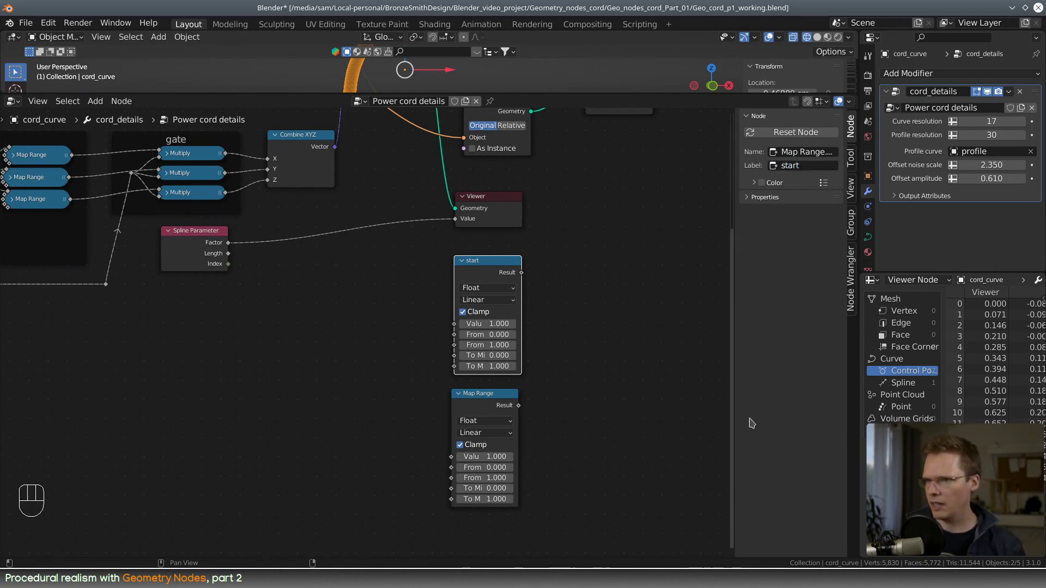
# - Label the lower Map Range node "end" and align it under the start node
pyautogui.click(504, 404)
pyautogui.click(792, 166)
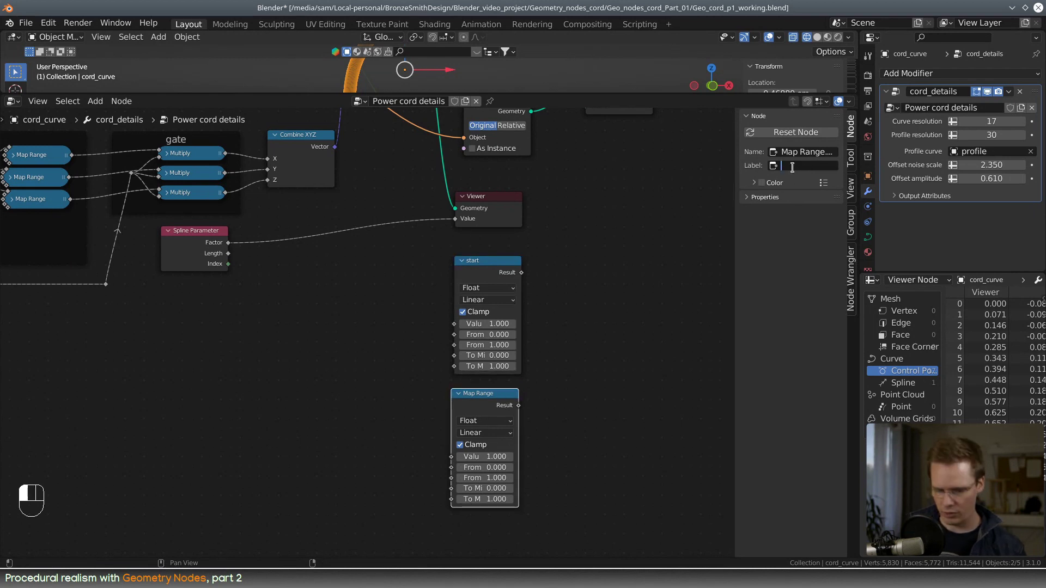
pyautogui.write('end')
pyautogui.press('Return')
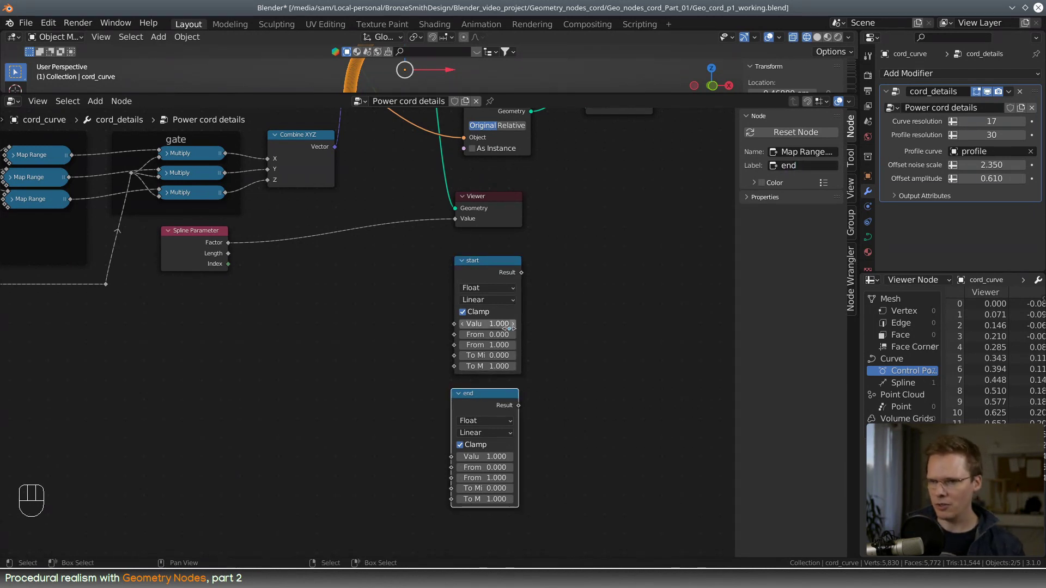
pyautogui.moveTo(483, 393); pyautogui.dragTo(486, 396)
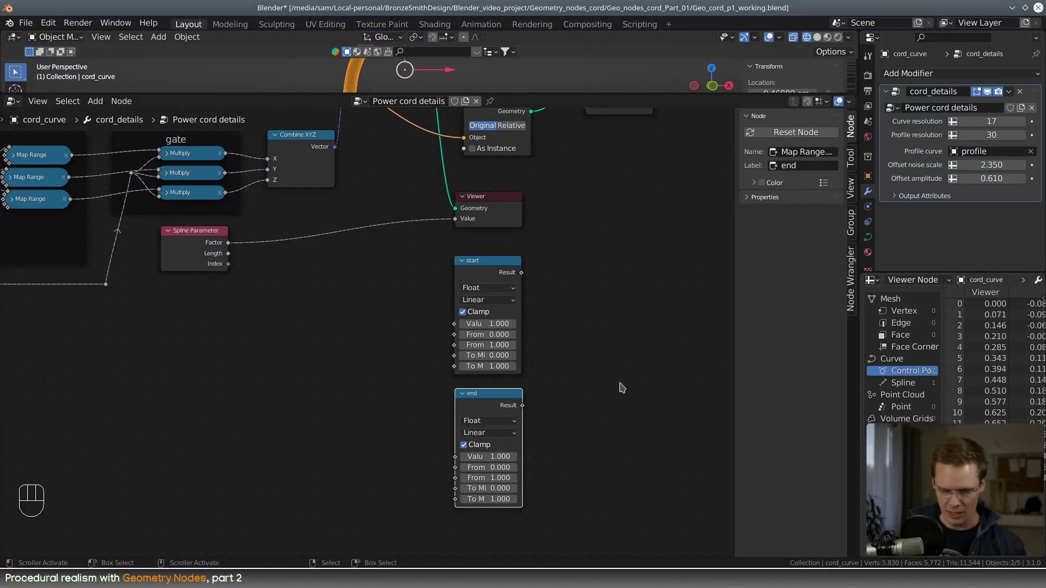
# - Add a Math node beside the start and end Map Range nodes, on their output side
pyautogui.hotkey('shift', 'a')
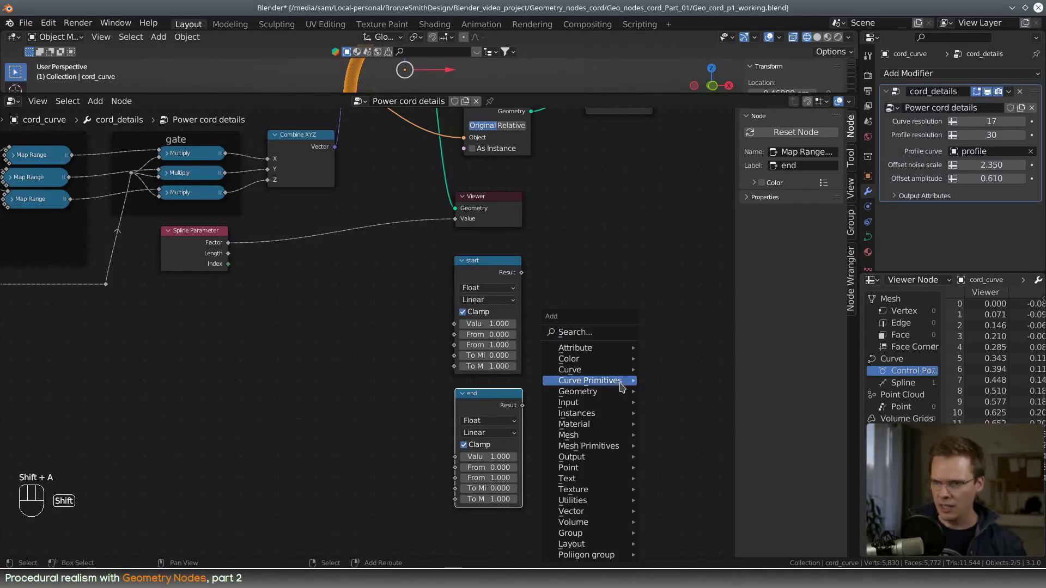
pyautogui.click(617, 334)
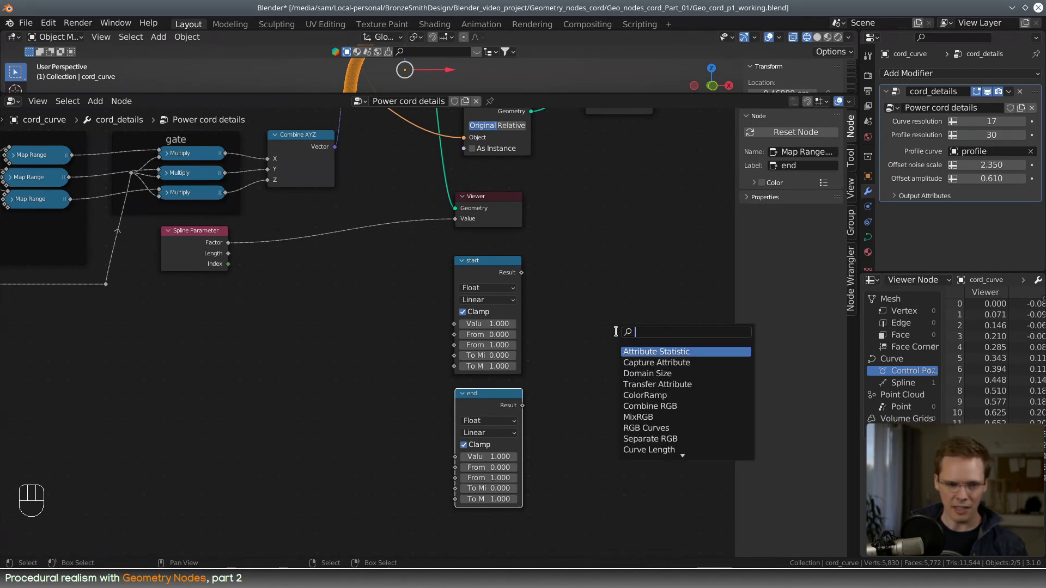
pyautogui.write('minum')
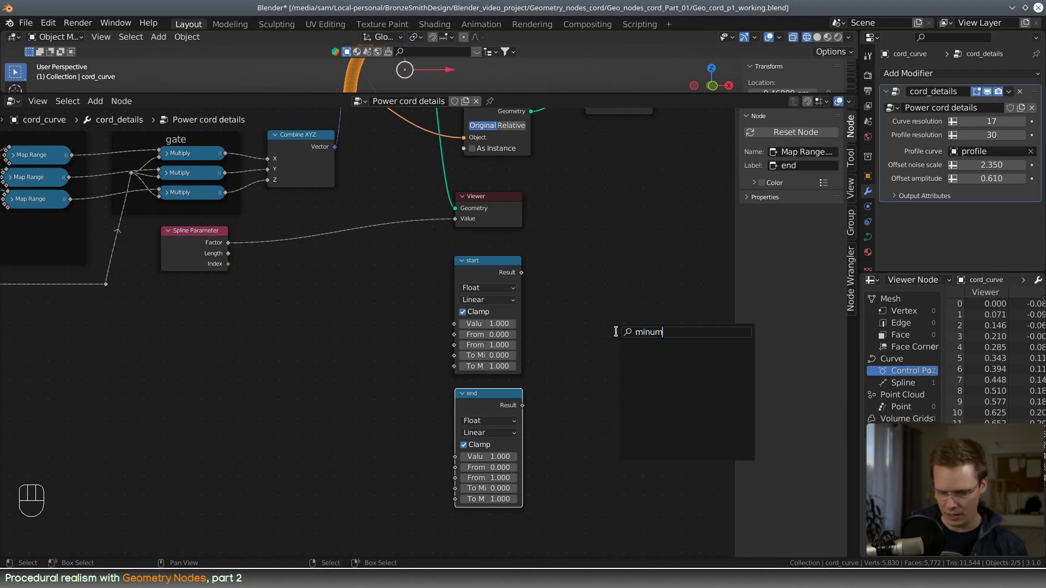
pyautogui.press('BackSpace')
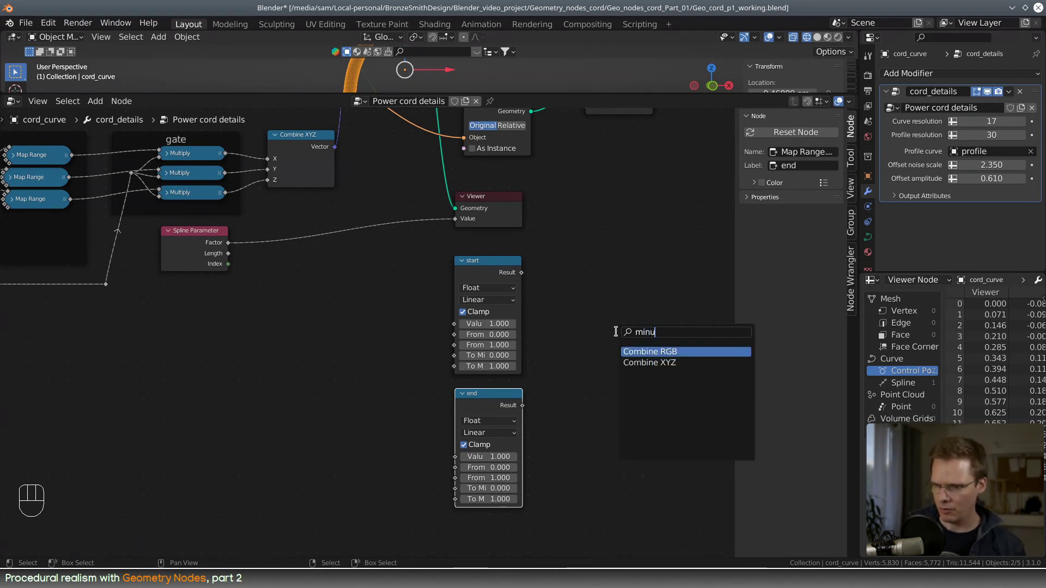
pyautogui.press('BackSpace')
pyautogui.press('BackSpace')
pyautogui.press('BackSpace')
pyautogui.press('BackSpace')
pyautogui.write('math')
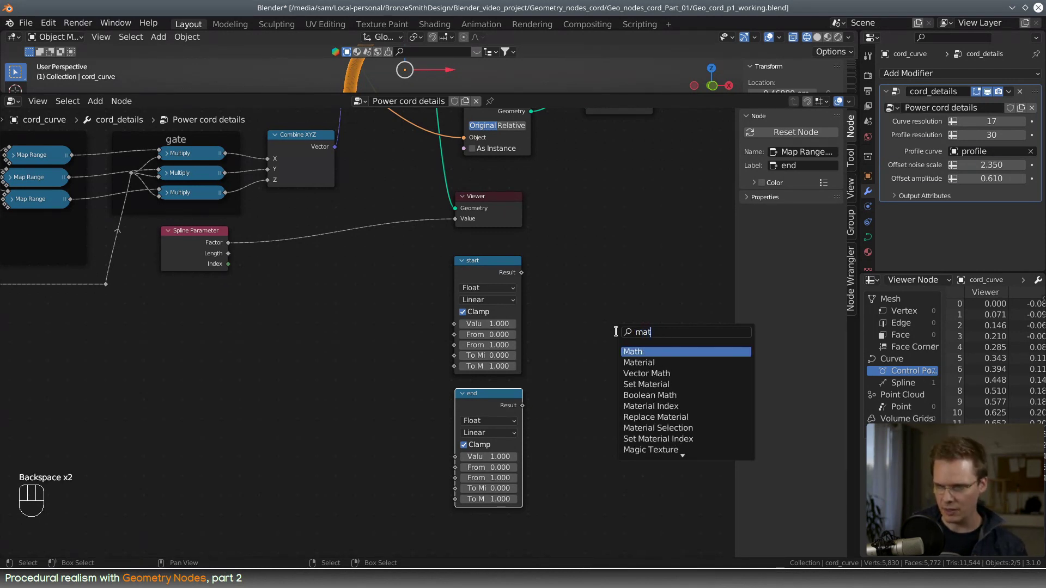
pyautogui.press('Return')
pyautogui.click(564, 339)
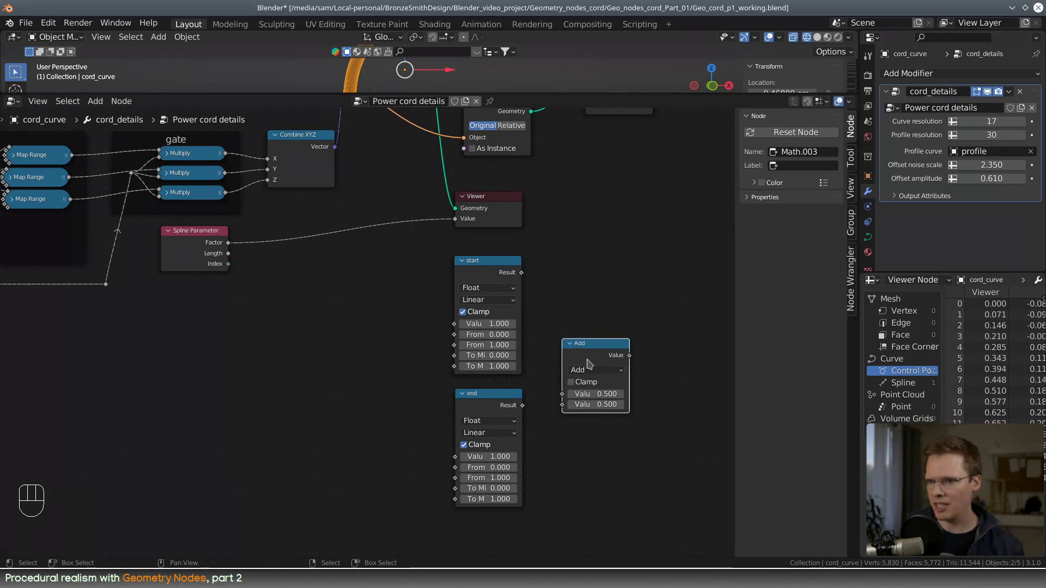
# - Set the Math node to Minimum and link the Result outputs of start and end into its two Value inputs
pyautogui.click(593, 370)
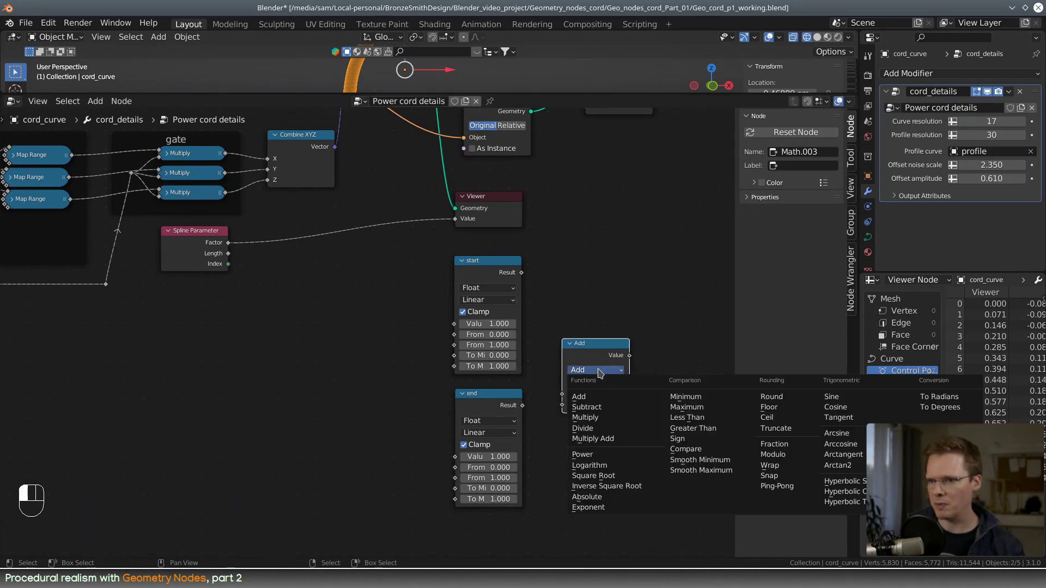
pyautogui.click(685, 397)
pyautogui.moveTo(603, 345); pyautogui.dragTo(613, 345)
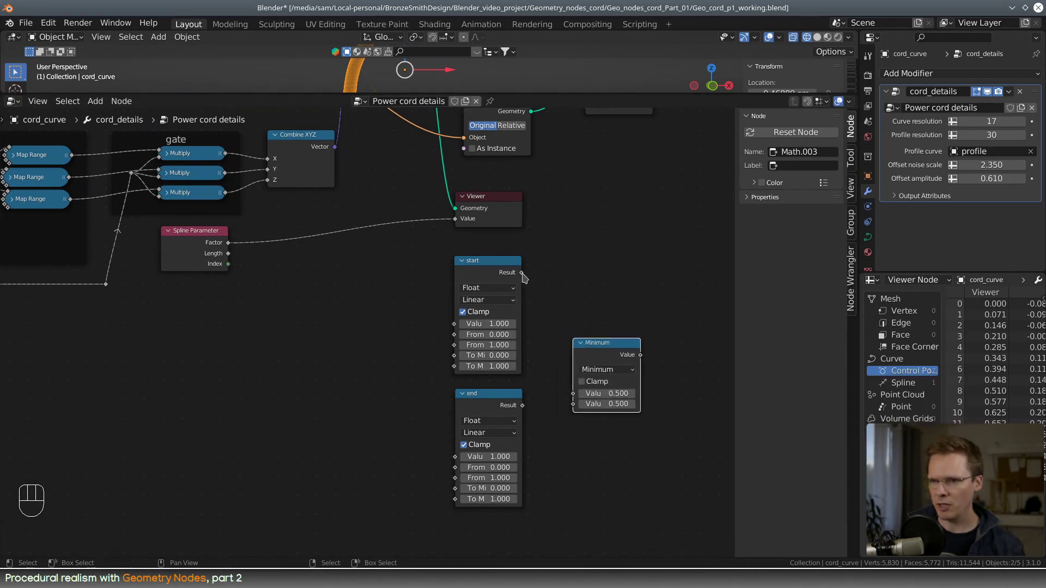
pyautogui.moveTo(522, 273); pyautogui.dragTo(573, 404)
pyautogui.keyDown('ctrl'); pyautogui.scroll(-5, 660, 423); pyautogui.keyUp('ctrl')
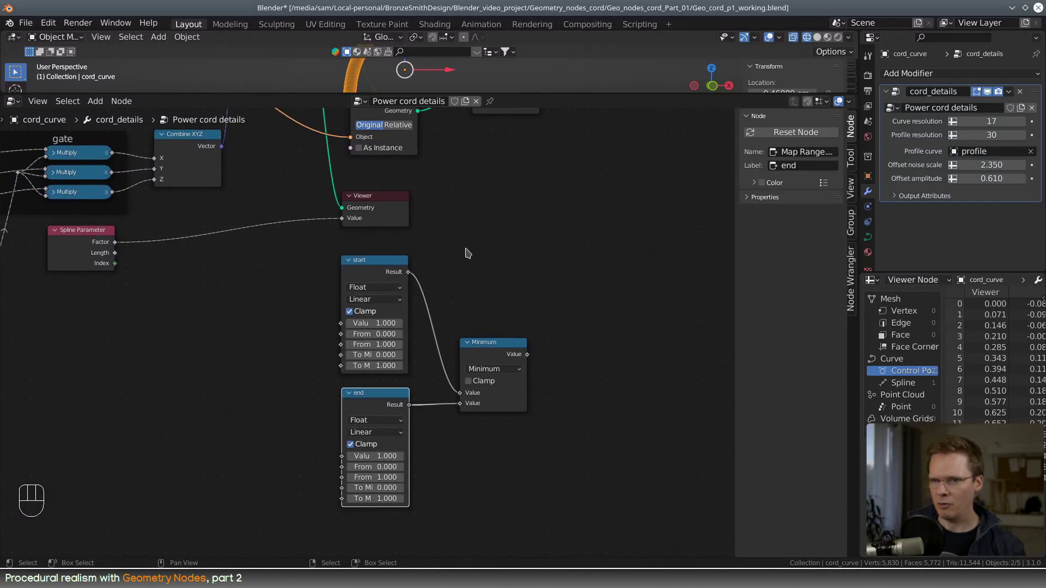
# - Unlink Spline Parameter from the Viewer, feed the Minimum output into the Viewer's Value input, and reposition the Viewer and Minimum nodes
pyautogui.scroll(-1, 467, 253)
pyautogui.moveTo(372, 245); pyautogui.dragTo(215, 320)
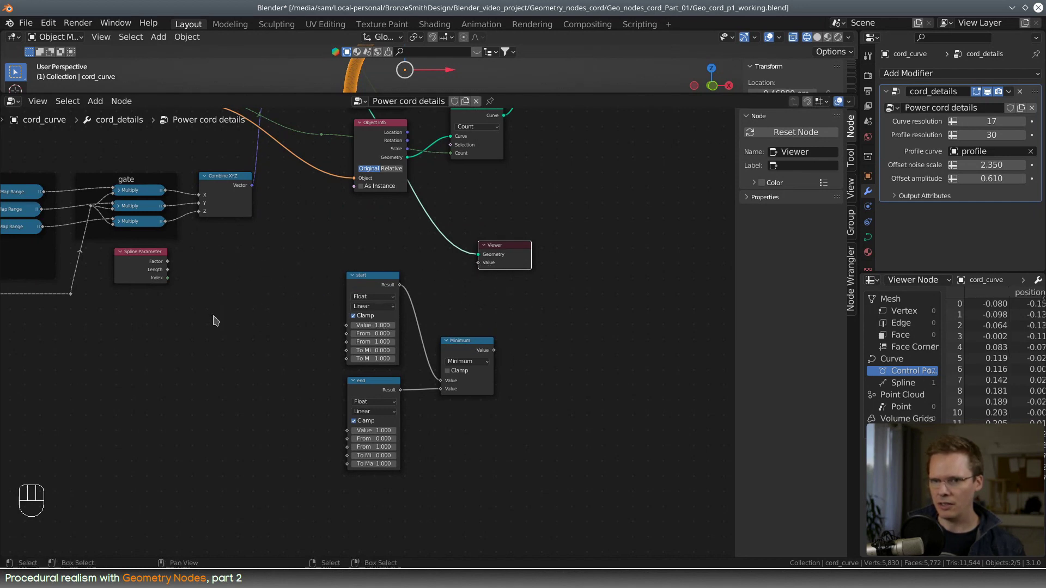
pyautogui.moveTo(479, 263); pyautogui.dragTo(493, 350)
pyautogui.moveTo(497, 243); pyautogui.dragTo(568, 265)
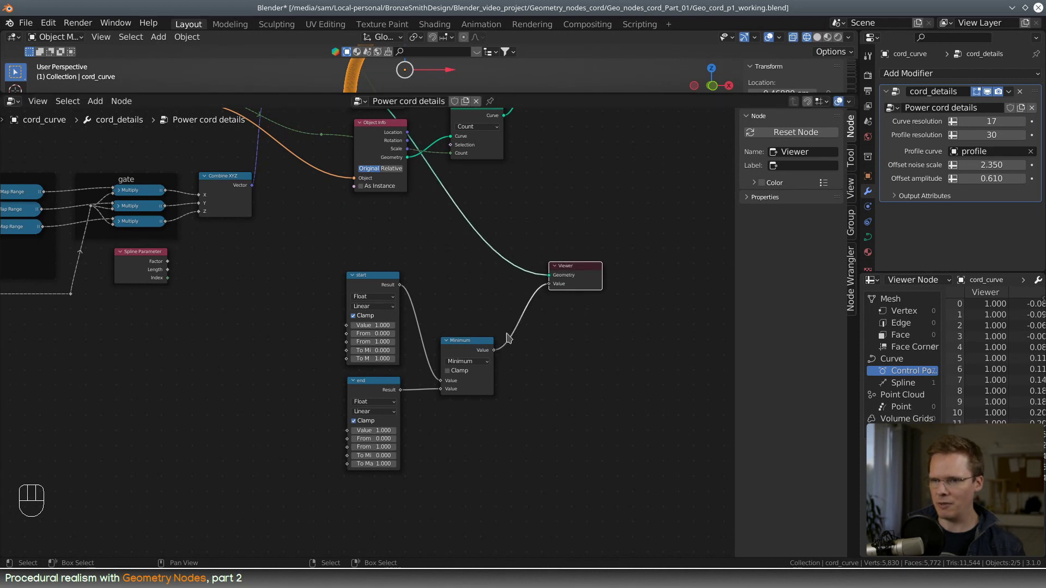
pyautogui.moveTo(464, 385); pyautogui.dragTo(458, 378)
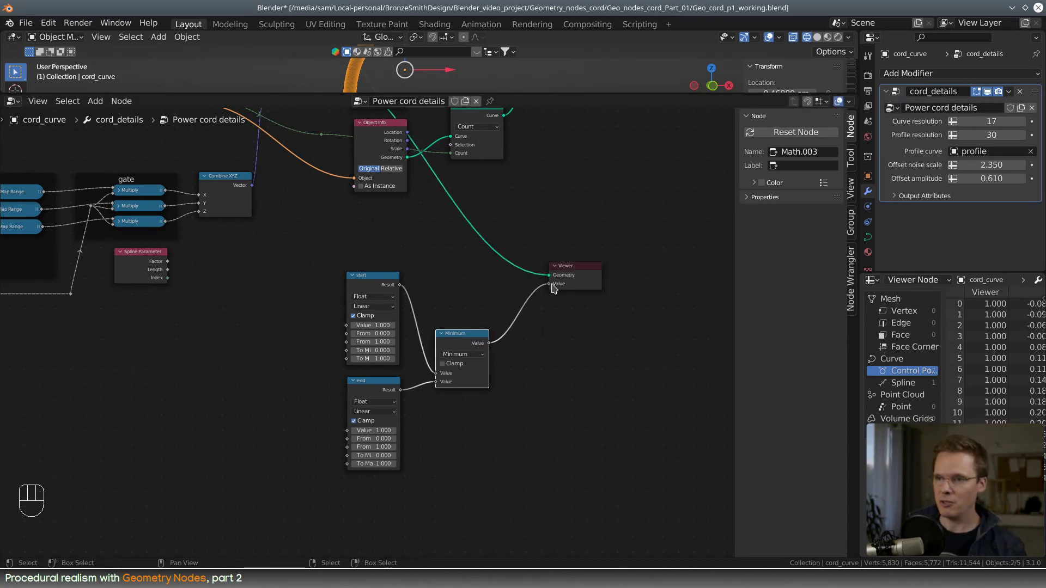
# - Link the Spline Parameter's Factor output to the Value inputs of both the start and end Map Range nodes
pyautogui.moveTo(459, 318); pyautogui.dragTo(498, 319, button='middle')
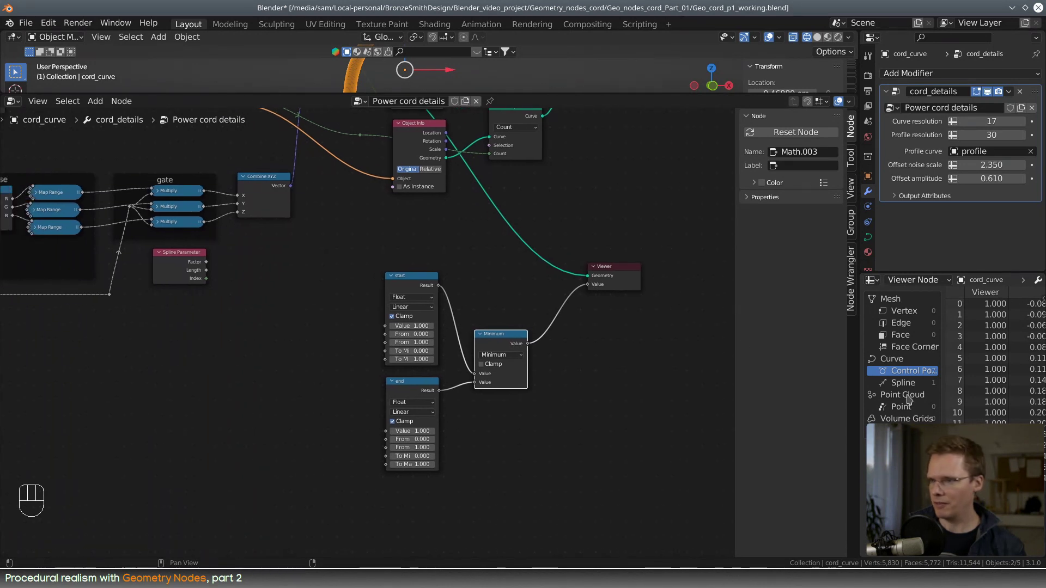
pyautogui.scroll(2, 456, 419)
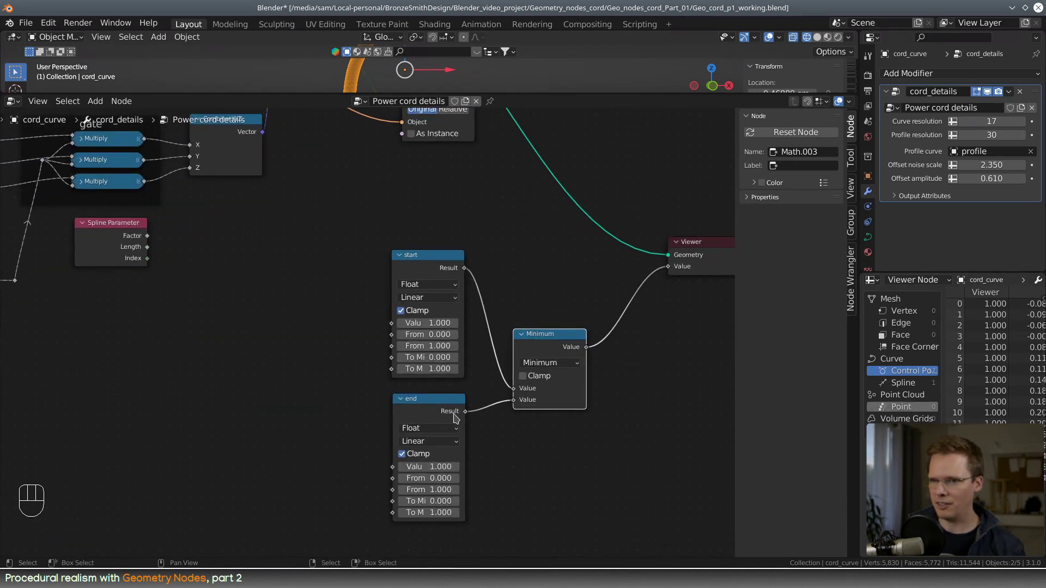
pyautogui.moveTo(235, 345); pyautogui.dragTo(293, 336, button='middle')
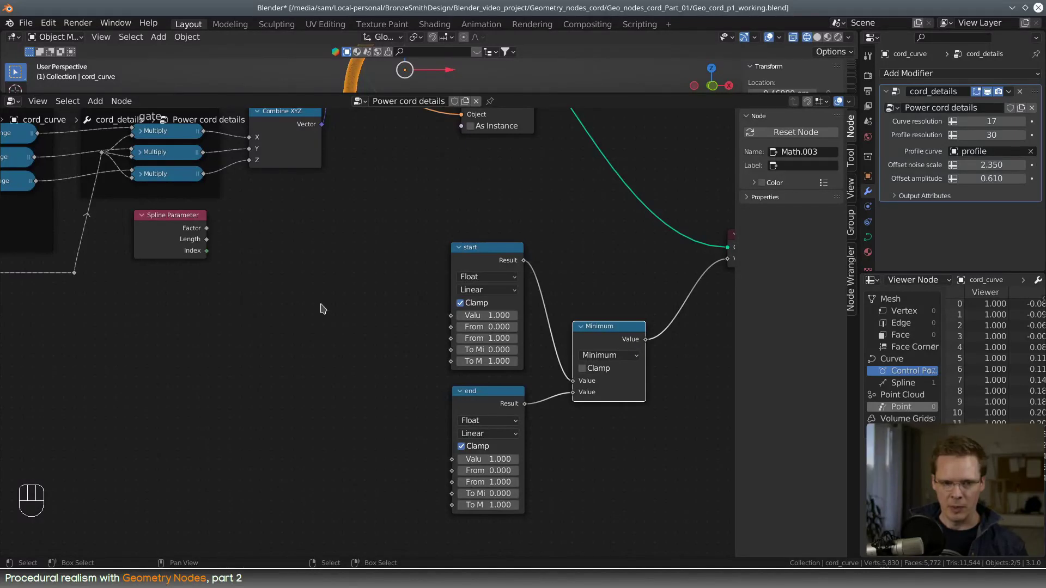
pyautogui.moveTo(207, 230); pyautogui.dragTo(452, 316)
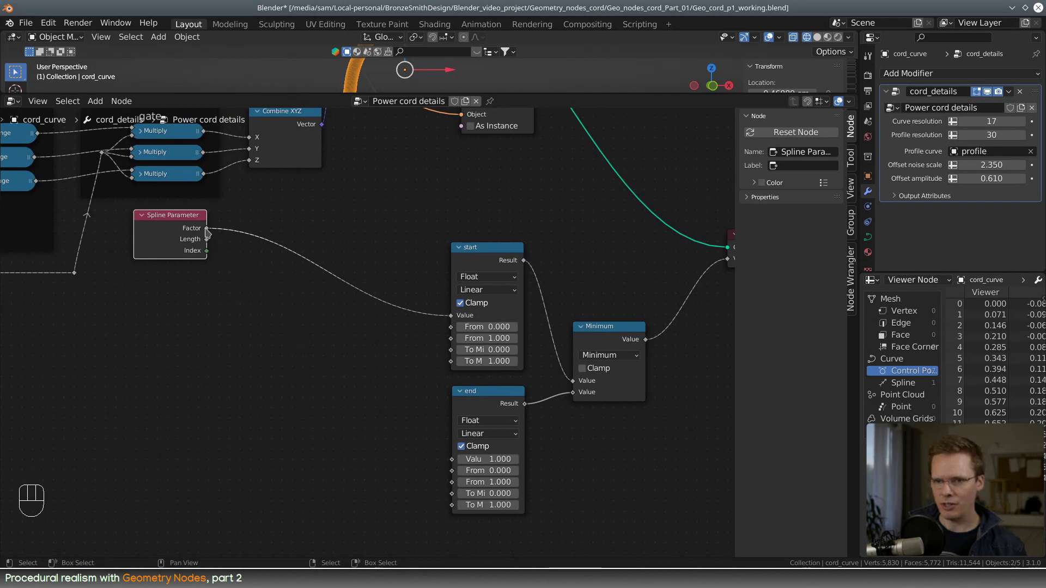
pyautogui.moveTo(206, 230); pyautogui.dragTo(451, 459)
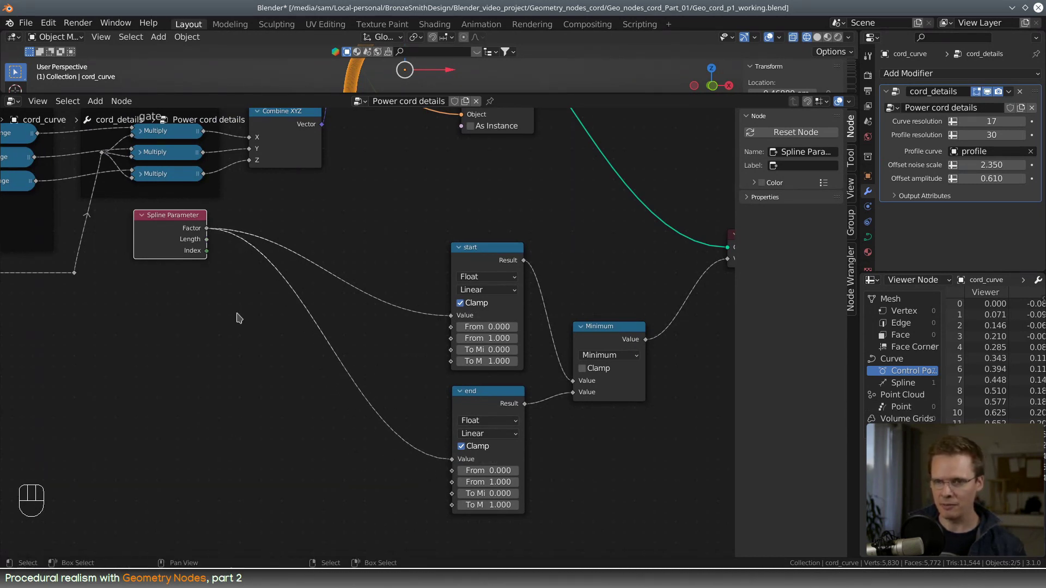
# - Tidy the Factor links with two reroute points, one level with start's Value input and one directly below it level with end's Value input
pyautogui.keyDown('shift'); pyautogui.moveTo(285, 222); pyautogui.dragTo(247, 357, button='right'); pyautogui.keyUp('shift')
pyautogui.moveTo(275, 258); pyautogui.dragTo(313, 382, button='right')
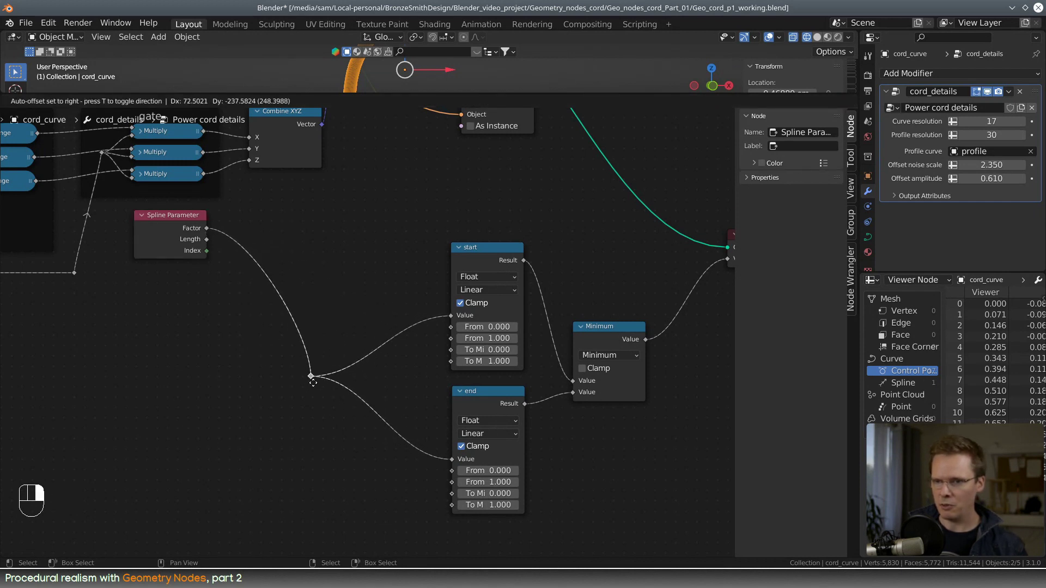
pyautogui.moveTo(313, 382); pyautogui.dragTo(327, 318)
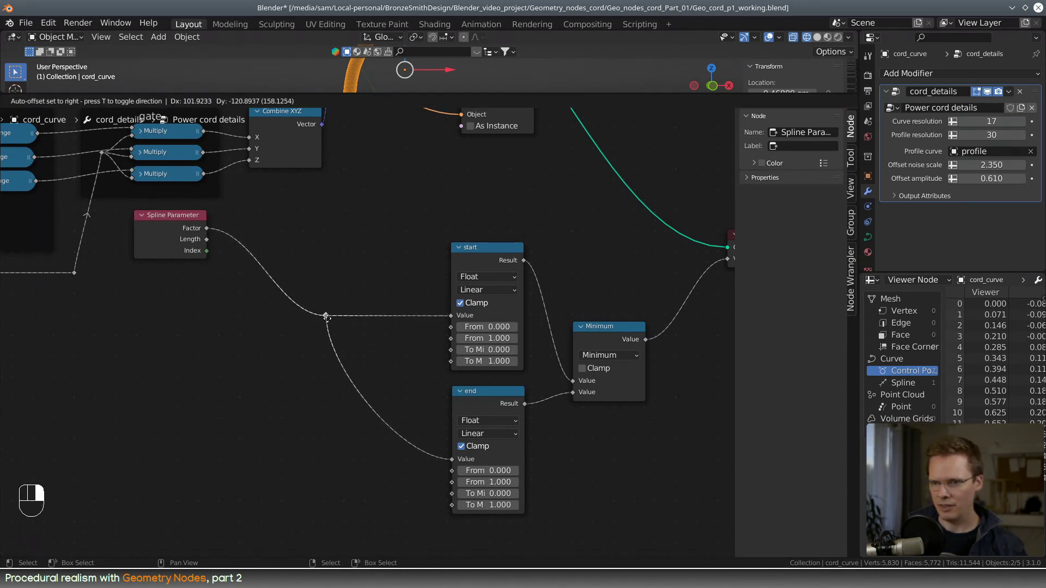
pyautogui.moveTo(326, 319); pyautogui.dragTo(327, 321, button='right')
pyautogui.keyDown('shift'); pyautogui.moveTo(364, 343); pyautogui.dragTo(336, 435, button='right'); pyautogui.keyUp('shift')
pyautogui.moveTo(352, 383); pyautogui.dragTo(318, 433, button='right')
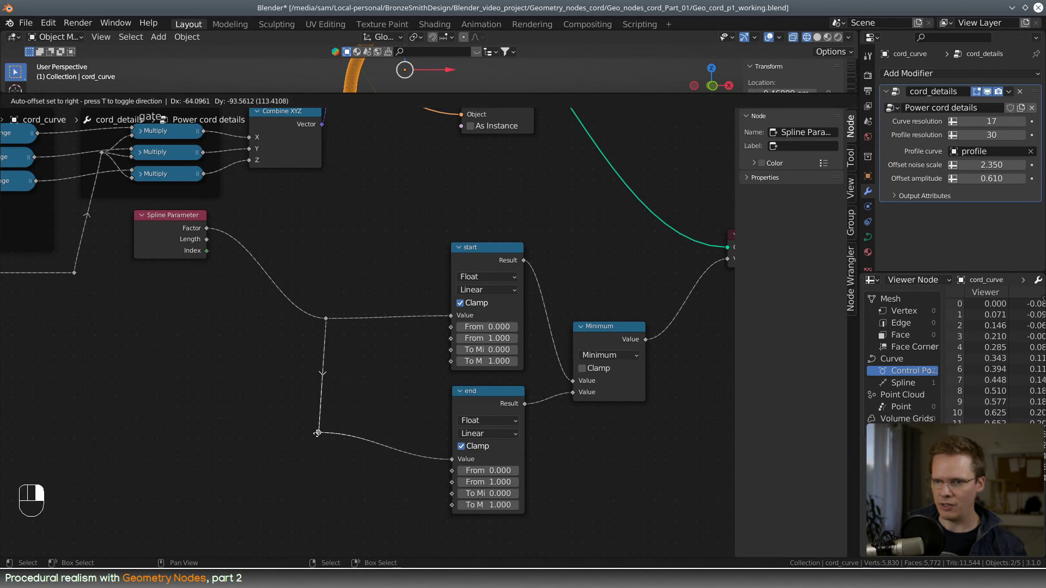
pyautogui.moveTo(317, 433); pyautogui.dragTo(323, 459)
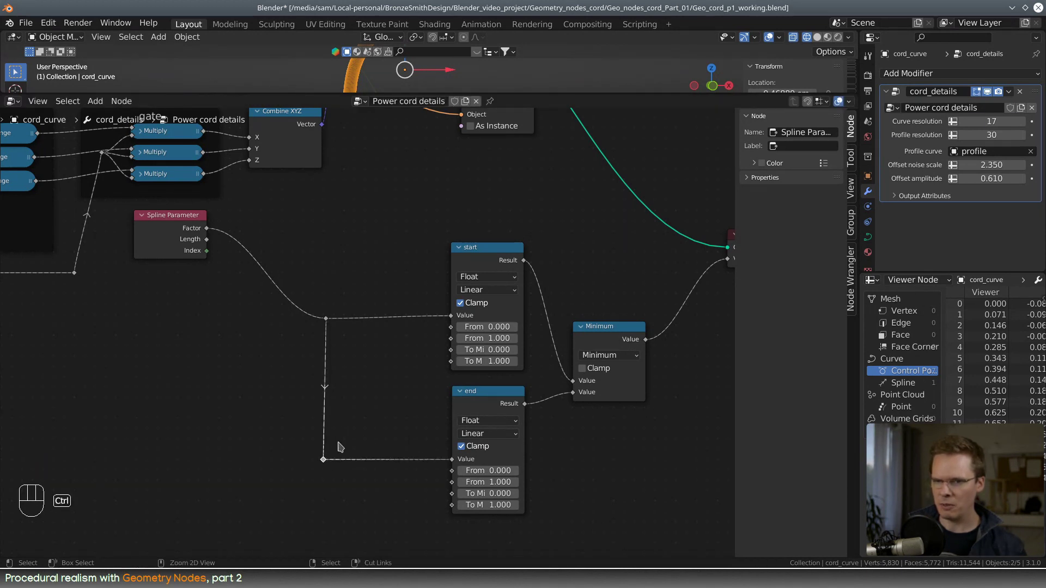
pyautogui.moveTo(324, 460); pyautogui.dragTo(328, 462, button='right')
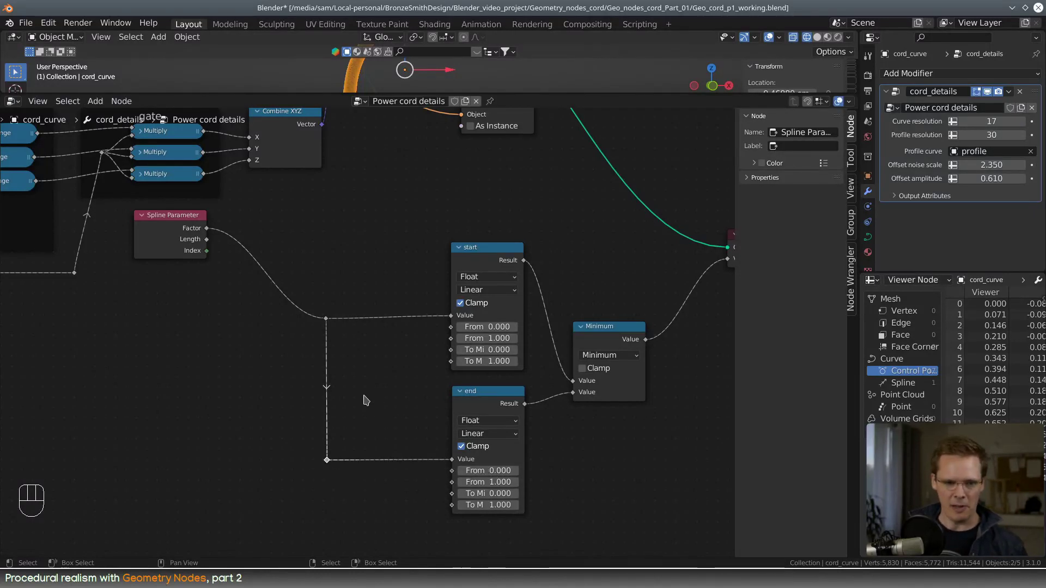
# - Add a Value node below the Spline Parameter node
pyautogui.scroll(-3, 383, 397)
pyautogui.scroll(2, 362, 401)
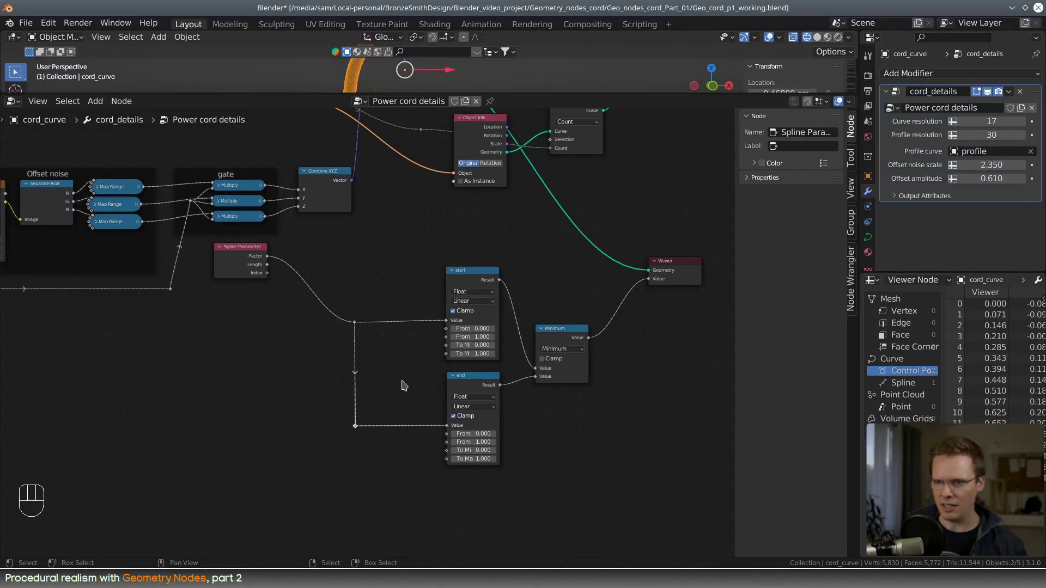
pyautogui.moveTo(354, 326); pyautogui.dragTo(354, 323, button='right')
pyautogui.hotkey('shift', 'a')
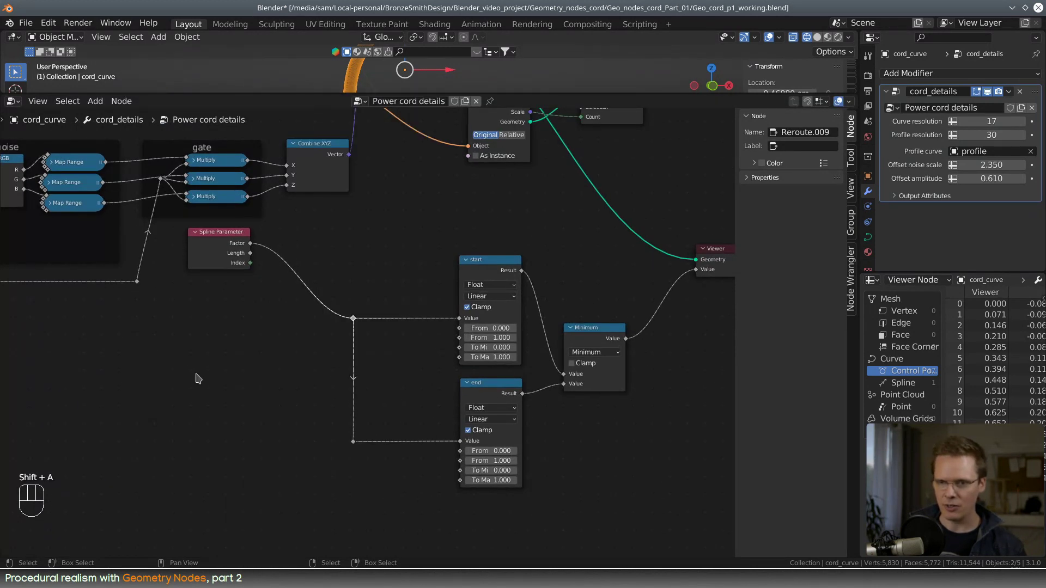
pyautogui.moveTo(215, 378); pyautogui.dragTo(254, 346, button='middle')
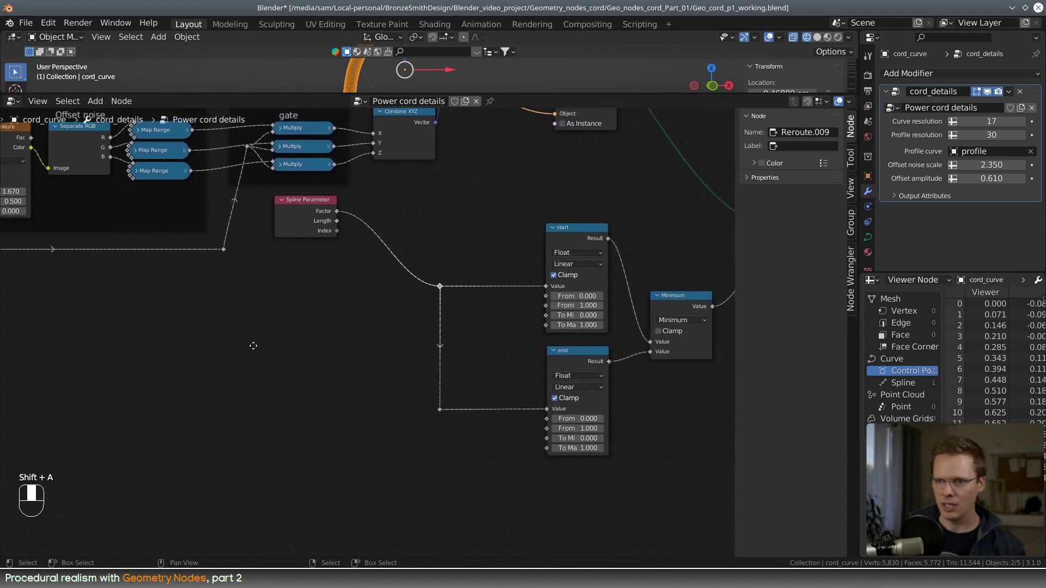
pyautogui.hotkey('shift', 'a')
pyautogui.click(267, 333)
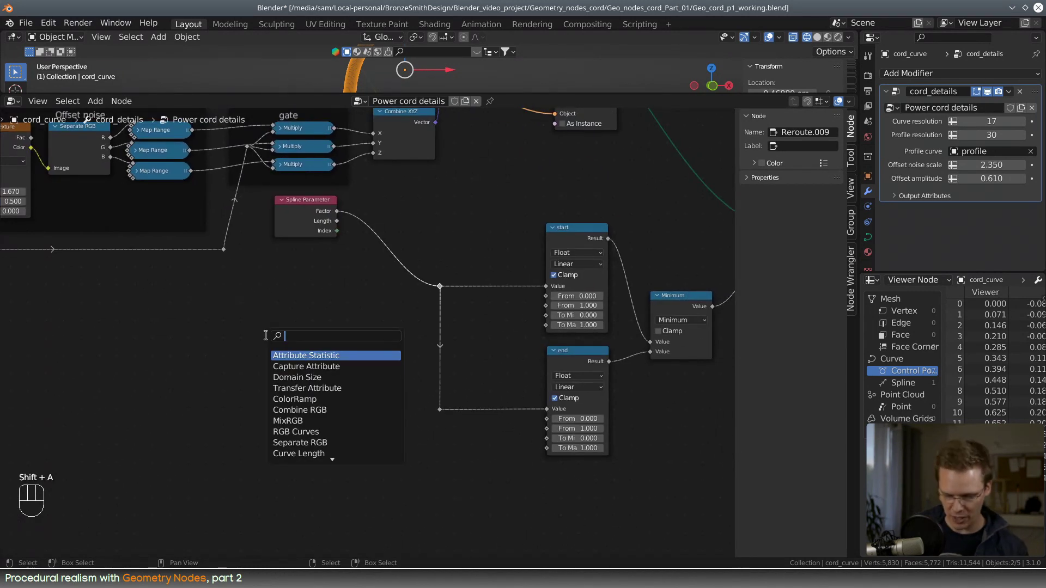
pyautogui.write('vu')
pyautogui.press('BackSpace')
pyautogui.press('BackSpace')
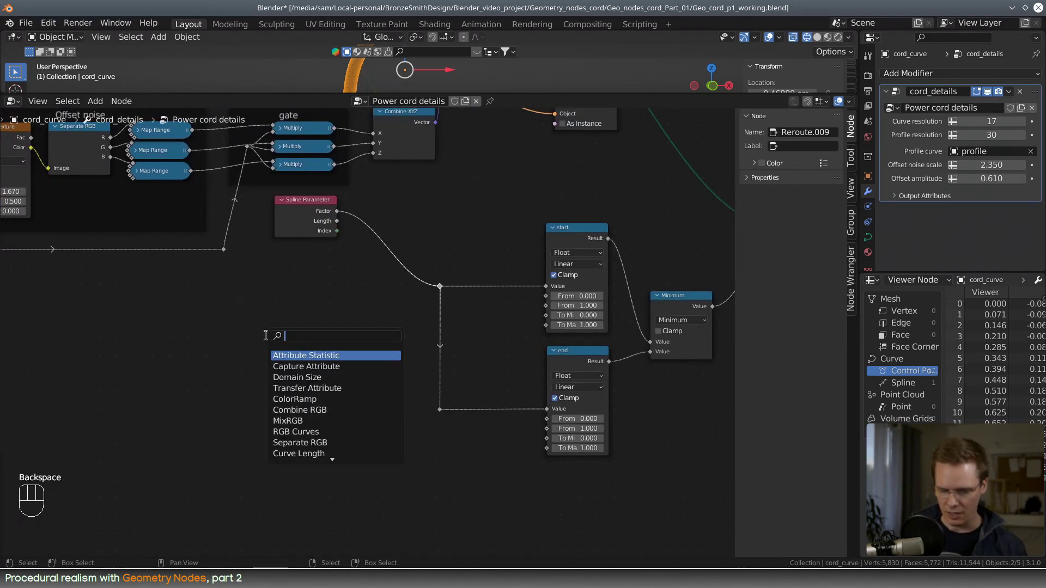
pyautogui.write('valu')
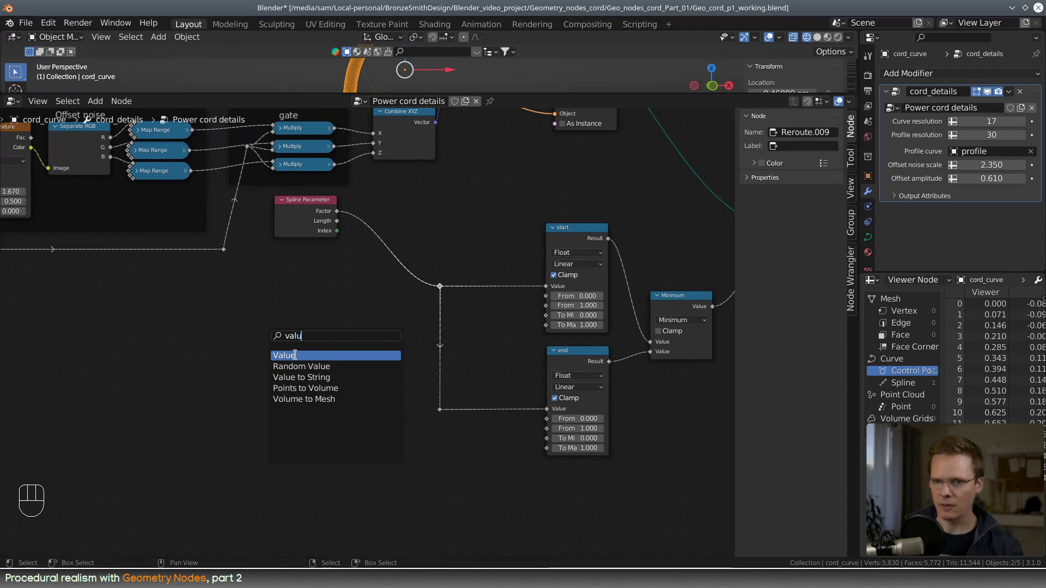
pyautogui.press('Return')
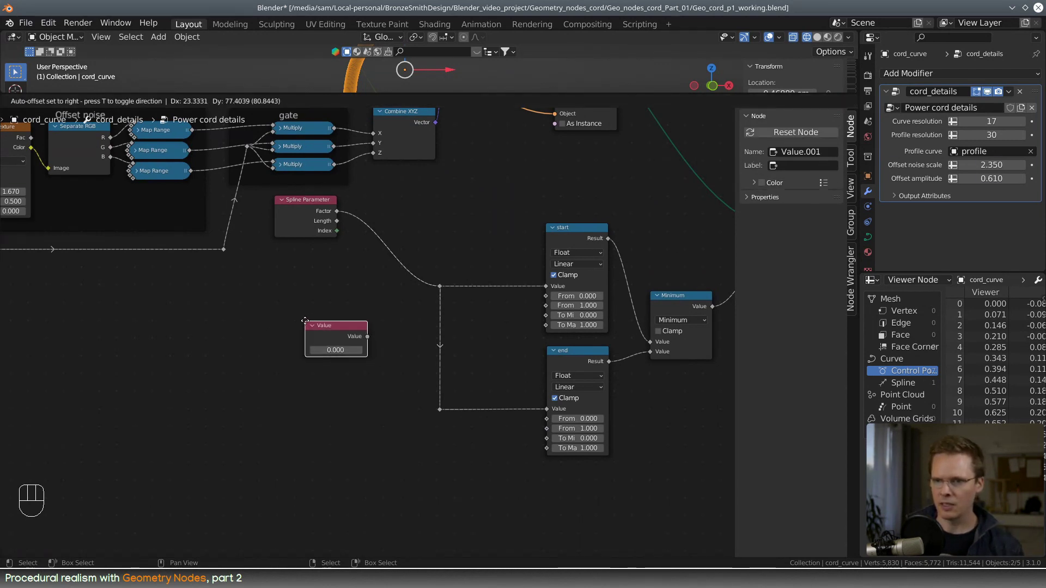
pyautogui.click(335, 330)
# - Duplicate the Value node and place the copy below the original, clear of the Factor reroute points
pyautogui.hotkey('shift', 'd')
pyautogui.click(338, 395)
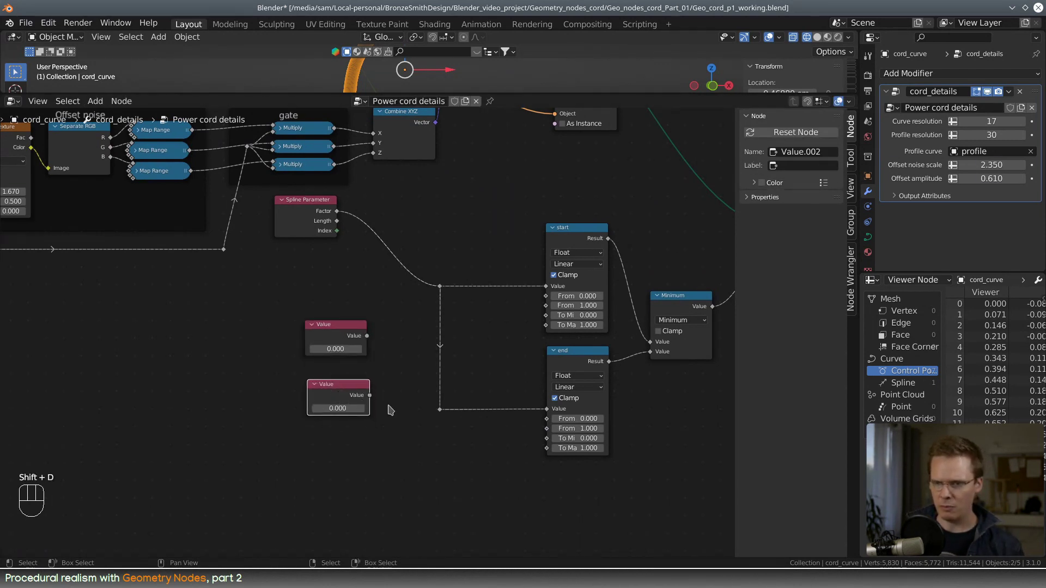
pyautogui.moveTo(417, 408); pyautogui.dragTo(303, 431, button='middle')
pyautogui.scroll(1, 305, 429)
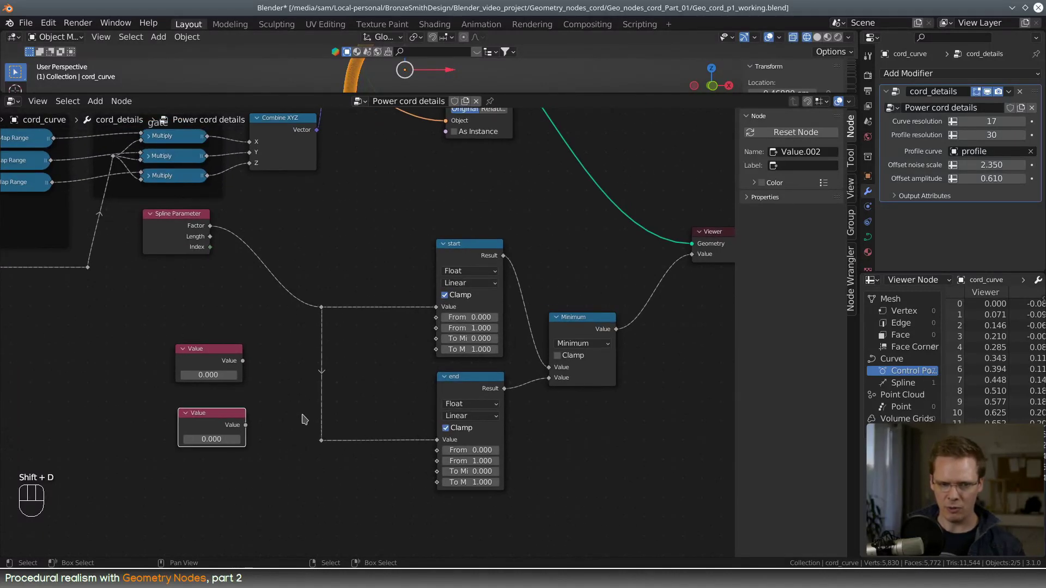
pyautogui.moveTo(222, 419); pyautogui.dragTo(181, 435)
# - Link the upper Value node to start's To Max input and widen the start and end nodes to show their full input names
pyautogui.moveTo(202, 347); pyautogui.dragTo(437, 353)
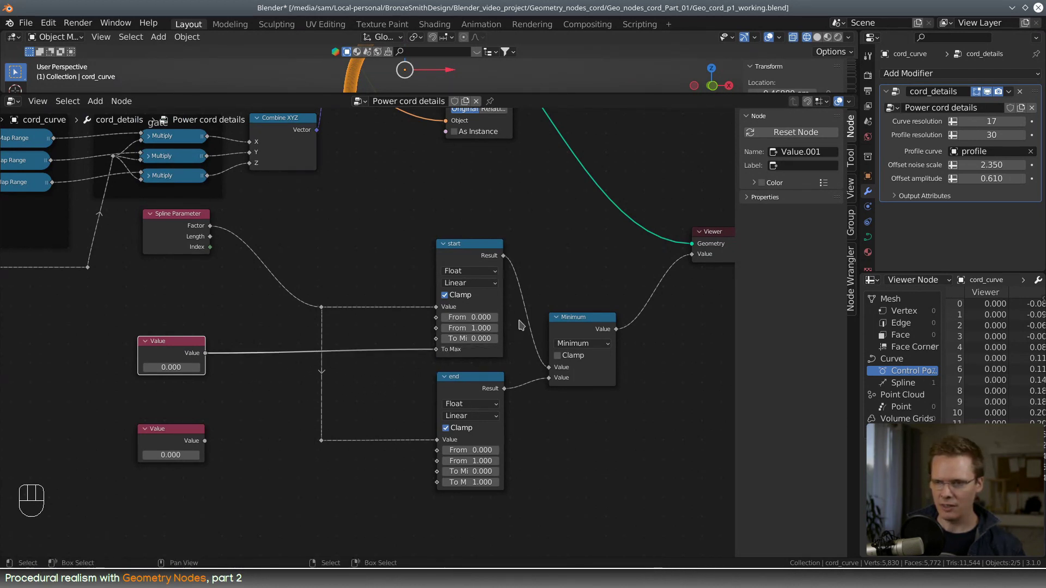
pyautogui.moveTo(501, 322); pyautogui.dragTo(523, 327)
pyautogui.moveTo(504, 428); pyautogui.dragTo(523, 428)
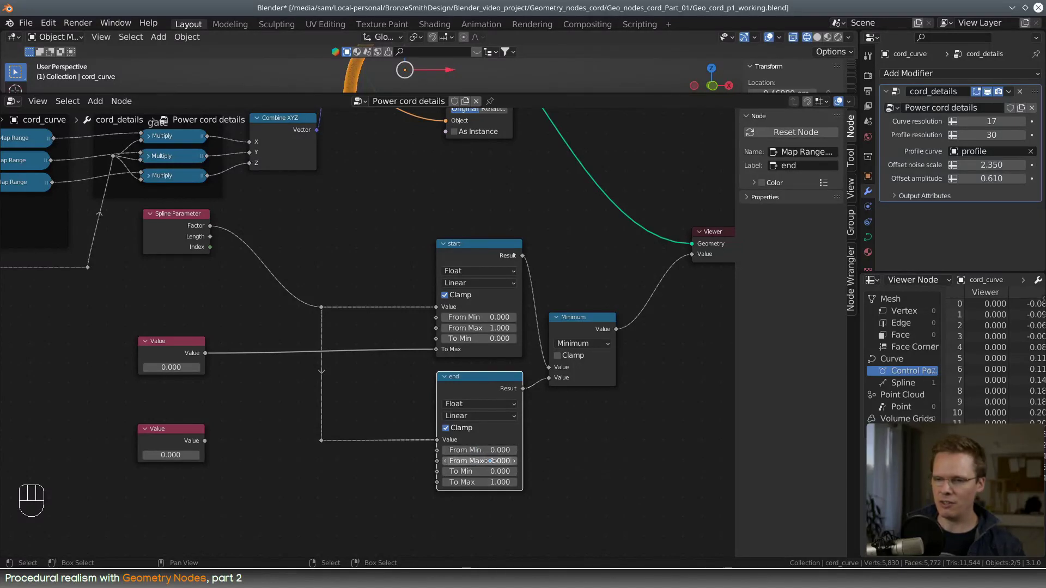
# - Add a ColorRamp node below the Minimum node, beside the end Map Range node
pyautogui.moveTo(487, 451); pyautogui.dragTo(433, 418, button='middle')
pyautogui.hotkey('shift', 'a')
pyautogui.moveTo(527, 410)
pyautogui.click(520, 330)
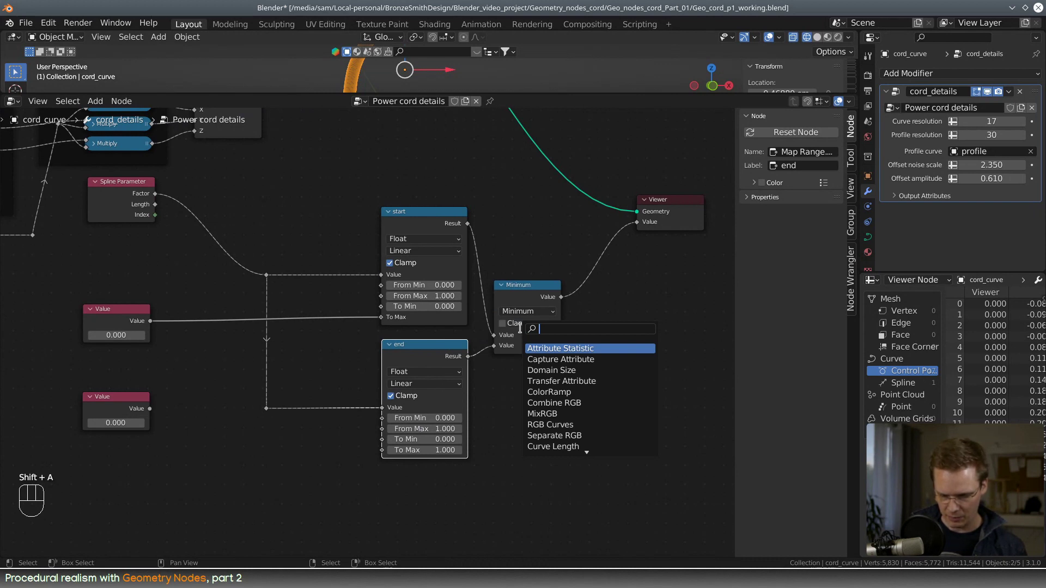
pyautogui.write('color')
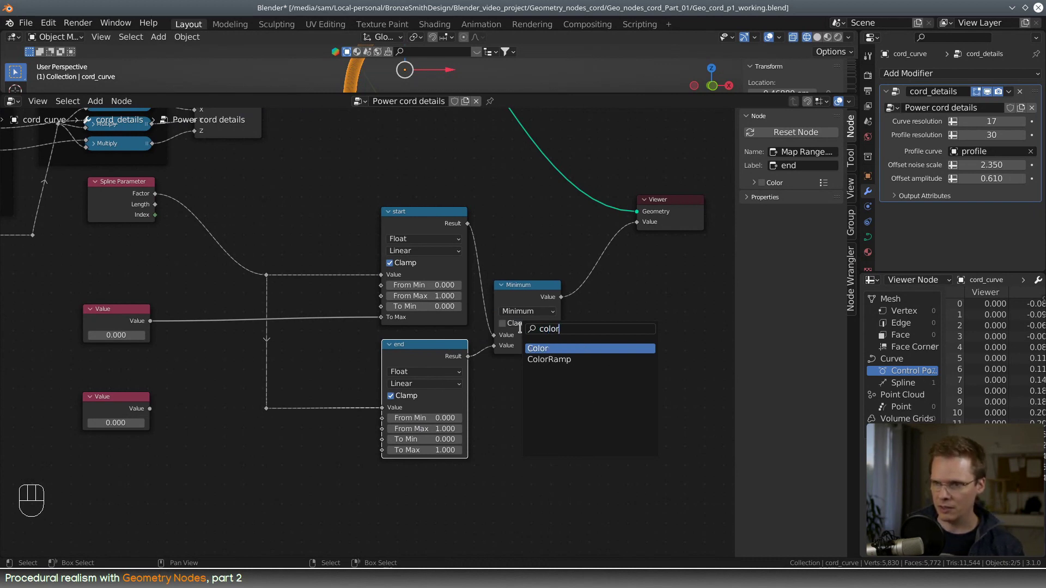
pyautogui.click(549, 359)
pyautogui.click(595, 409)
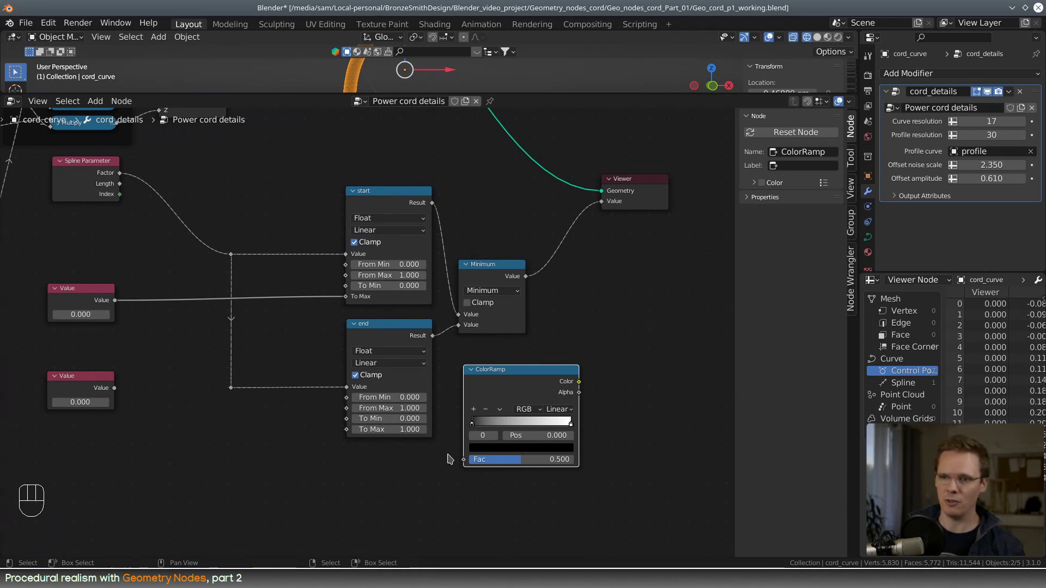
pyautogui.moveTo(502, 377); pyautogui.dragTo(509, 373)
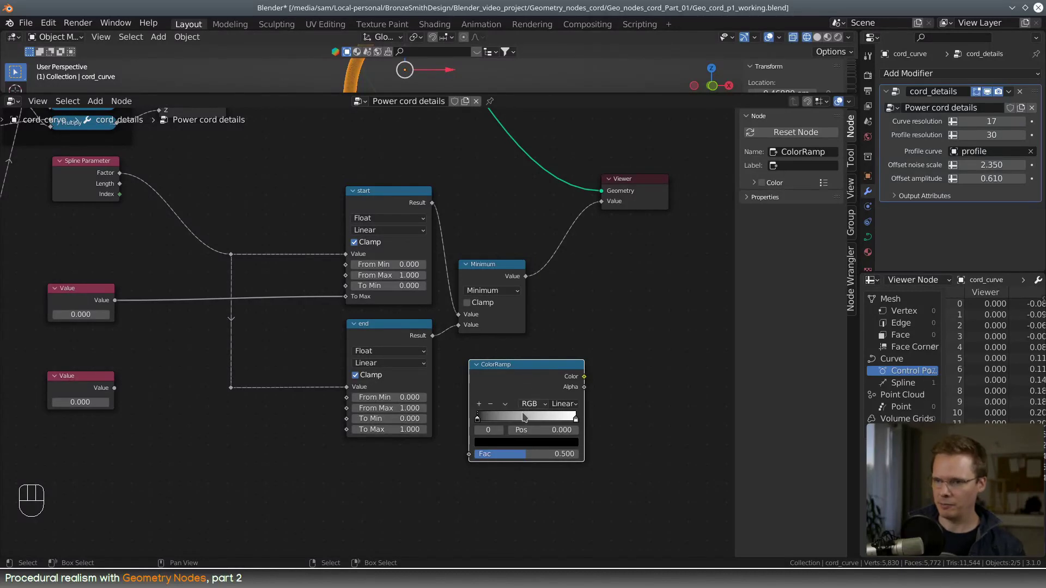
pyautogui.moveTo(526, 369)
pyautogui.mouseDown()
pyautogui.moveTo(538, 376)
pyautogui.moveTo(507, 361)
pyautogui.moveTo(519, 361)
pyautogui.mouseUp()
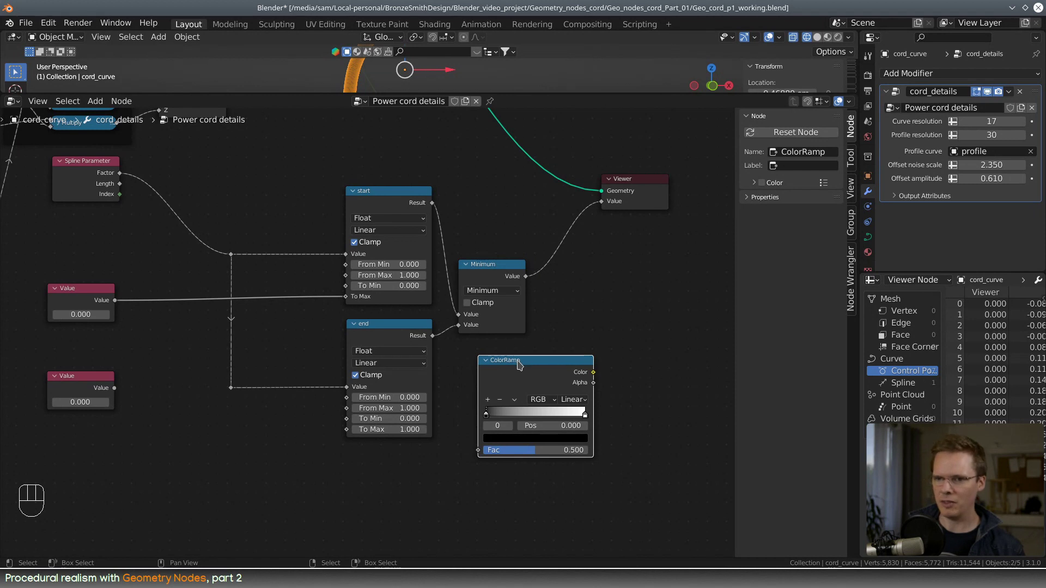
# - Delete the ColorRamp node
pyautogui.click(393, 333)
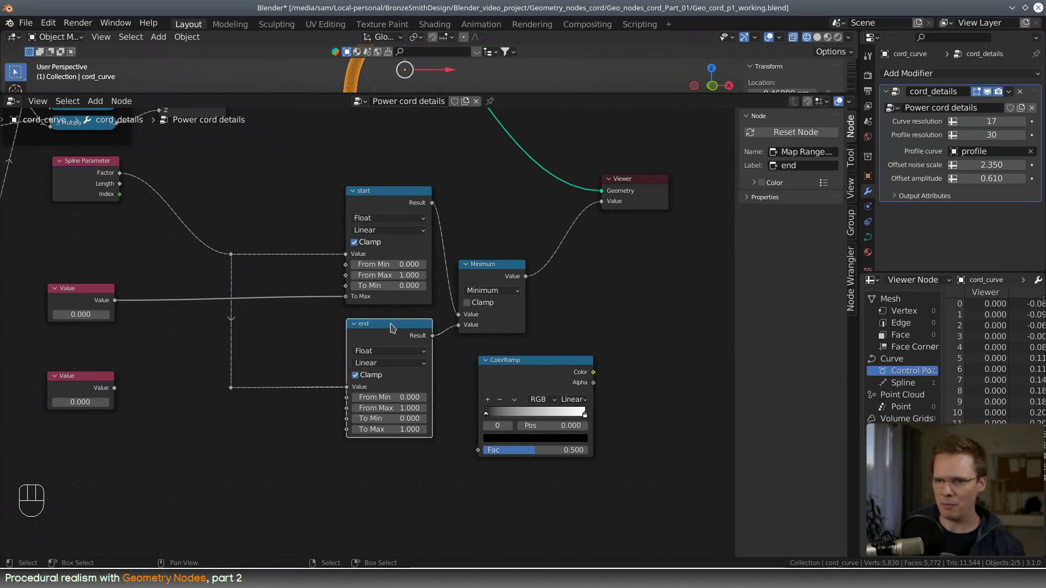
pyautogui.click(559, 367)
pyautogui.moveTo(559, 367); pyautogui.dragTo(636, 357)
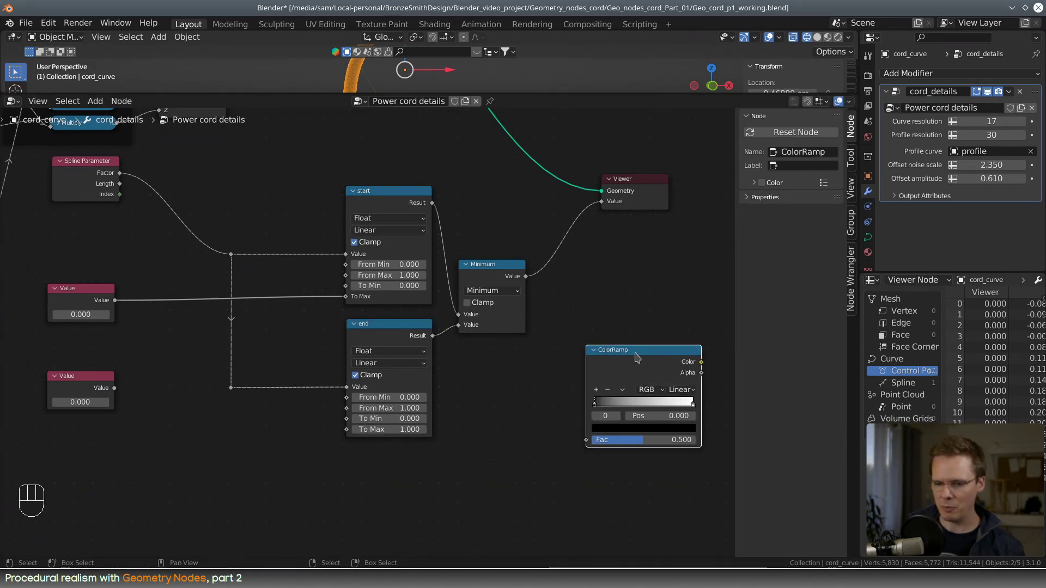
pyautogui.press('x')
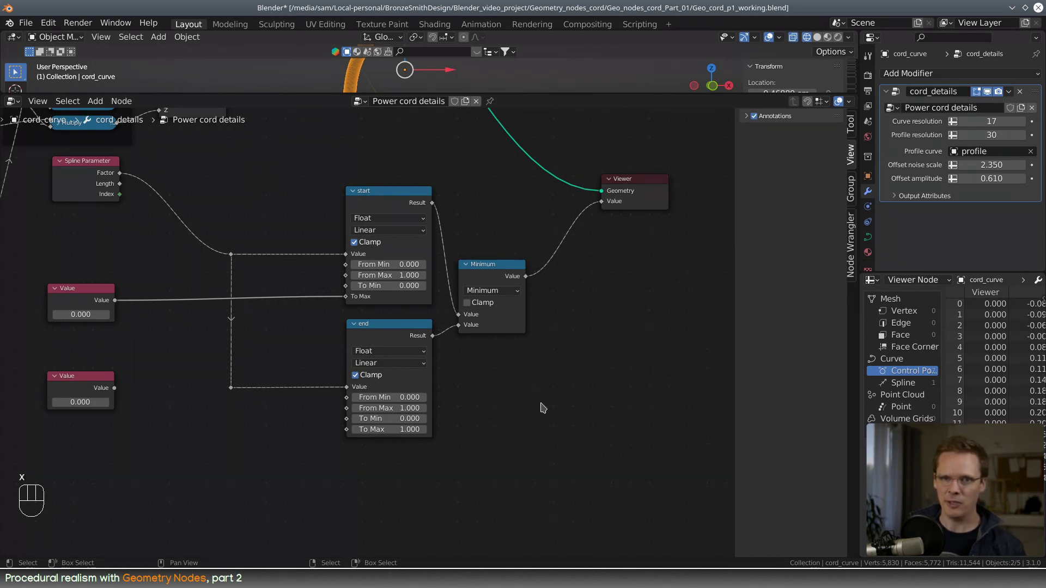
# - Link the upper Value node to end's To Min as well, and join both its links at one reroute point near start's To Max
pyautogui.moveTo(544, 415); pyautogui.dragTo(582, 423, button='middle')
pyautogui.moveTo(274, 437); pyautogui.dragTo(327, 427, button='middle')
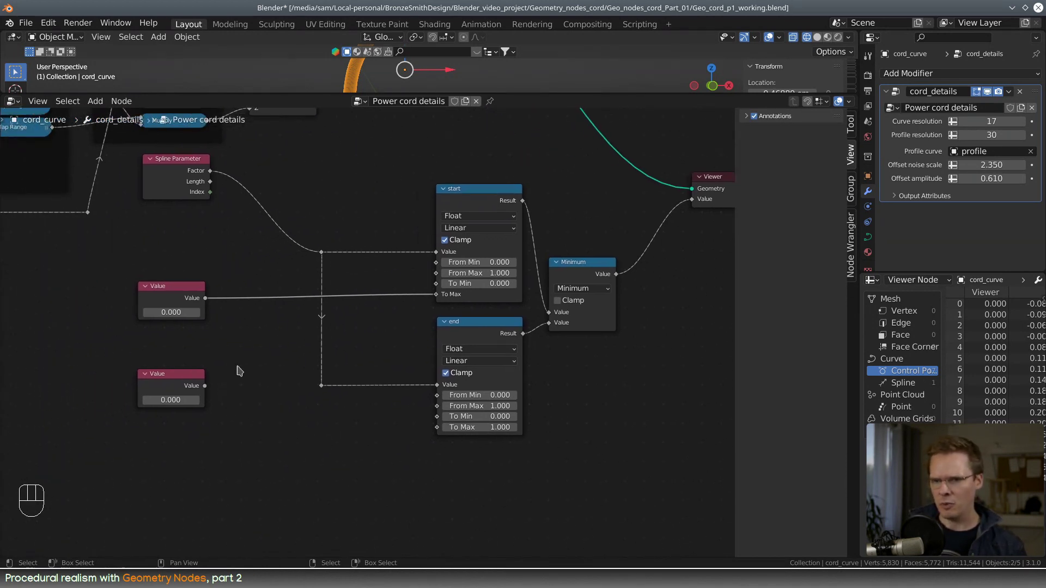
pyautogui.moveTo(204, 300); pyautogui.dragTo(437, 416)
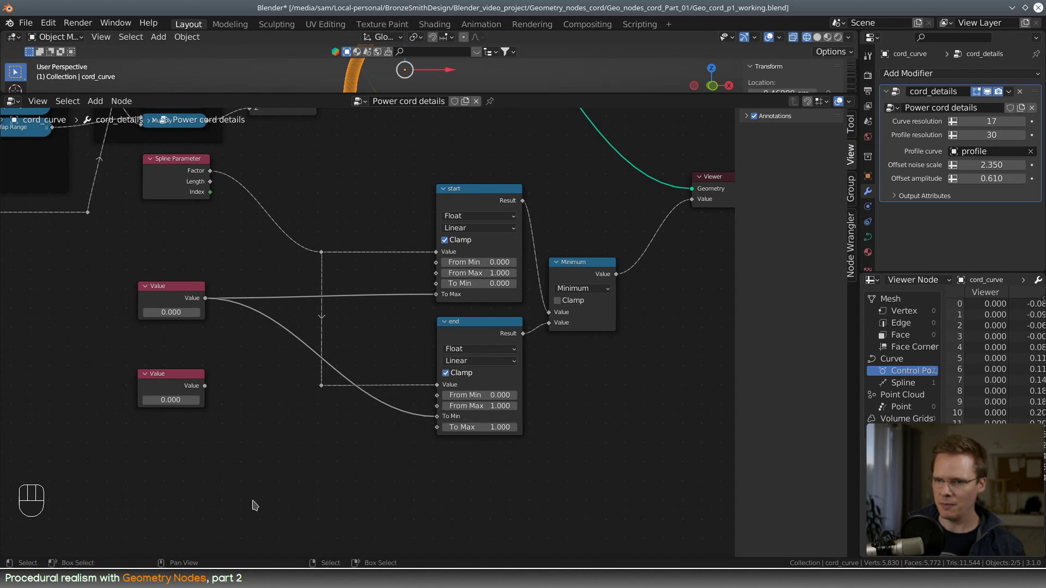
pyautogui.keyDown('shift'); pyautogui.moveTo(257, 301); pyautogui.dragTo(263, 277, button='right'); pyautogui.keyUp('shift')
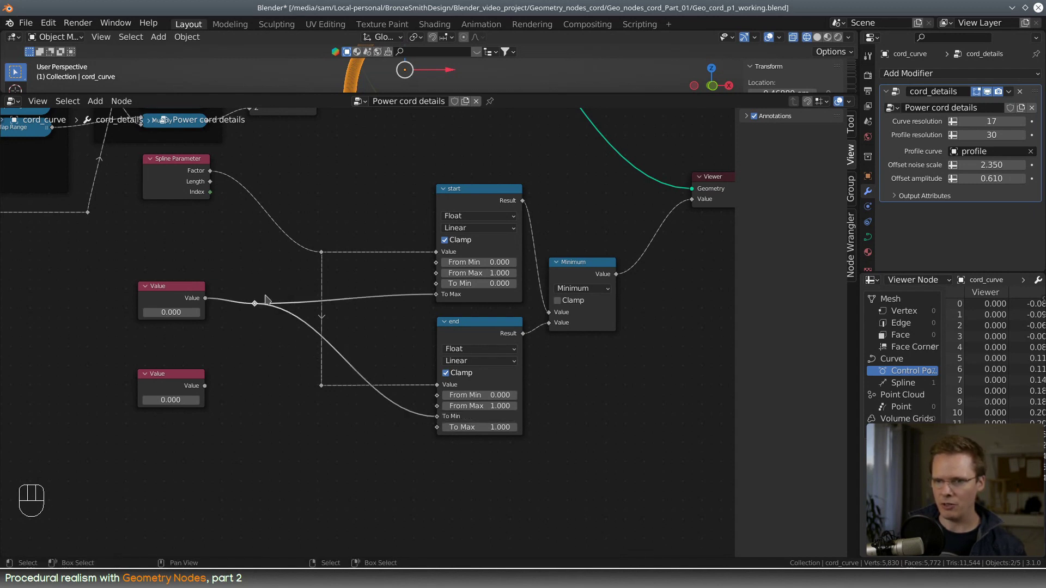
pyautogui.moveTo(256, 305); pyautogui.dragTo(366, 300)
# - Try to add a reroute point on the link running to end's To Min, and undo it
pyautogui.keyDown('shift'); pyautogui.moveTo(390, 331); pyautogui.dragTo(345, 389, button='right'); pyautogui.keyUp('shift')
pyautogui.moveTo(380, 347); pyautogui.dragTo(367, 407, button='right')
pyautogui.hotkey('ctrl', 'z')
pyautogui.hotkey('ctrl', 'z')
pyautogui.hotkey('ctrl', 'z')
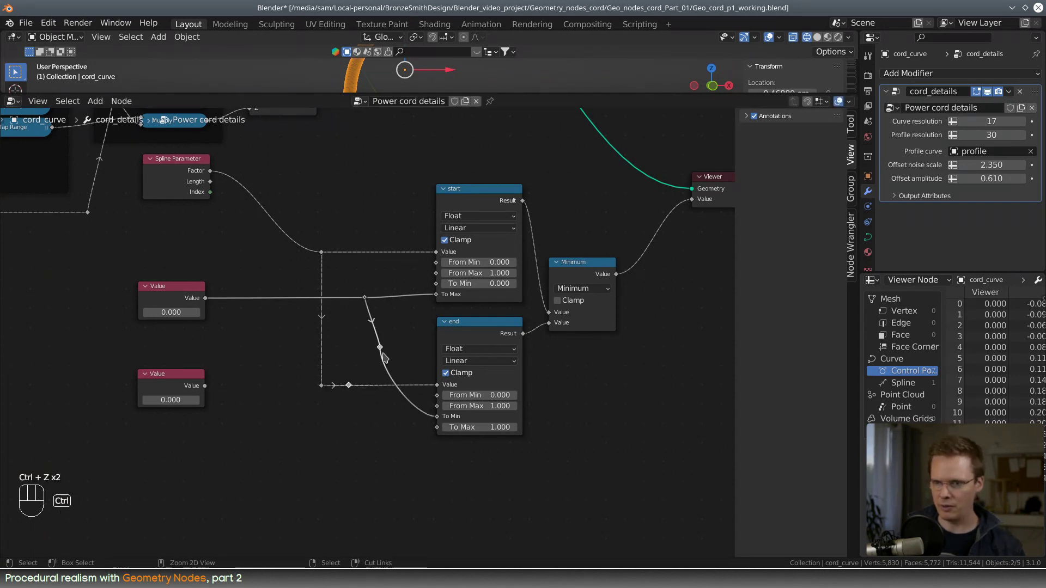
pyautogui.keyDown('shift'); pyautogui.moveTo(389, 332); pyautogui.dragTo(345, 395, button='right'); pyautogui.keyUp('shift')
pyautogui.hotkey('ctrl', 'z')
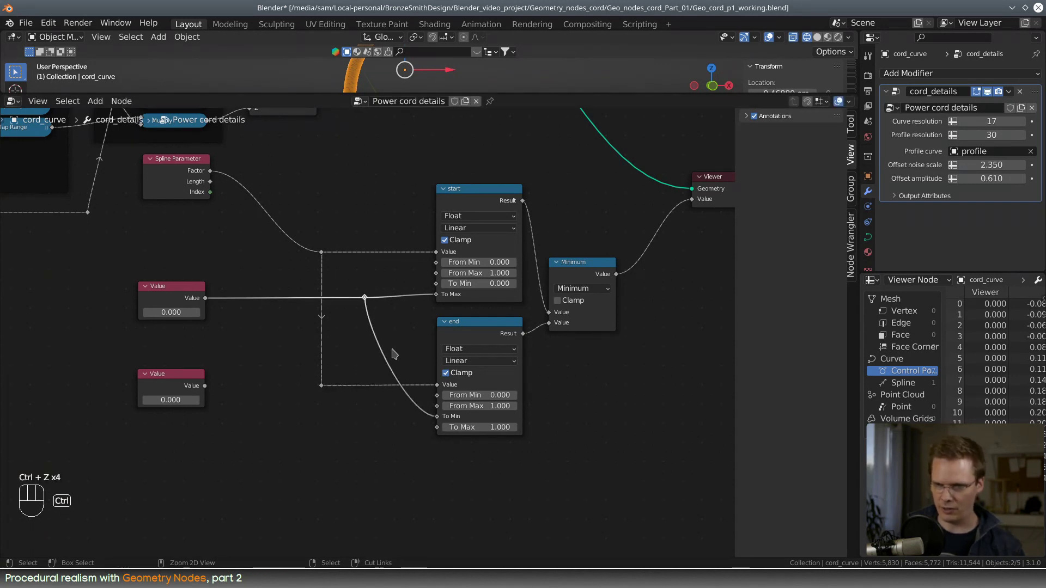
# - Add a reroute point below the upper Value node's first one, level with end's To Min, and label that Value node "sharp"
pyautogui.moveTo(382, 331)
pyautogui.keyDown('shift'); pyautogui.mouseDown(button='right')
pyautogui.moveTo(363, 359)
pyautogui.moveTo(359, 423)
pyautogui.moveTo(369, 415)
pyautogui.mouseUp(button='right'); pyautogui.keyUp('shift')
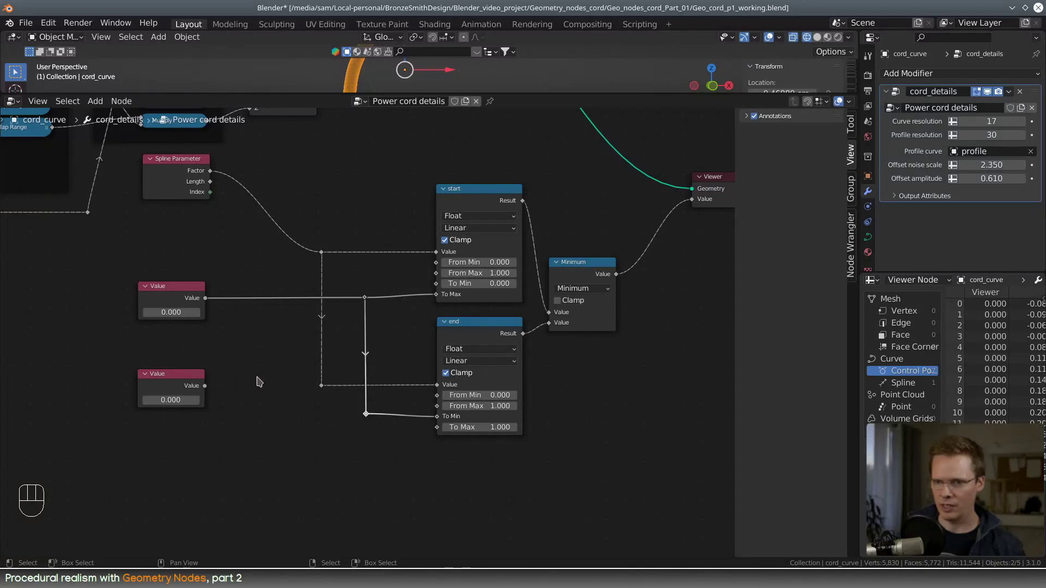
pyautogui.click(178, 294)
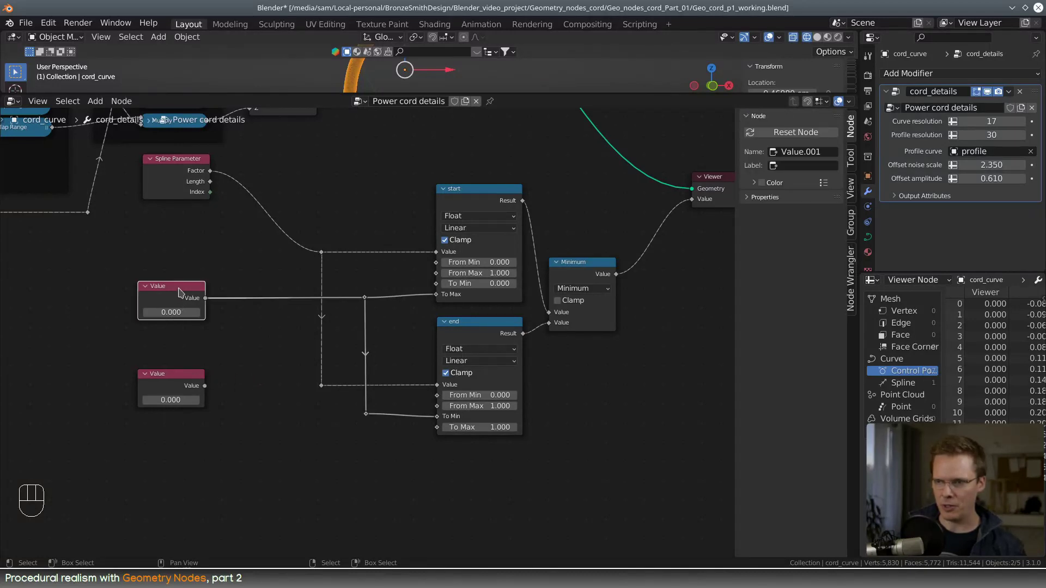
pyautogui.click(798, 165)
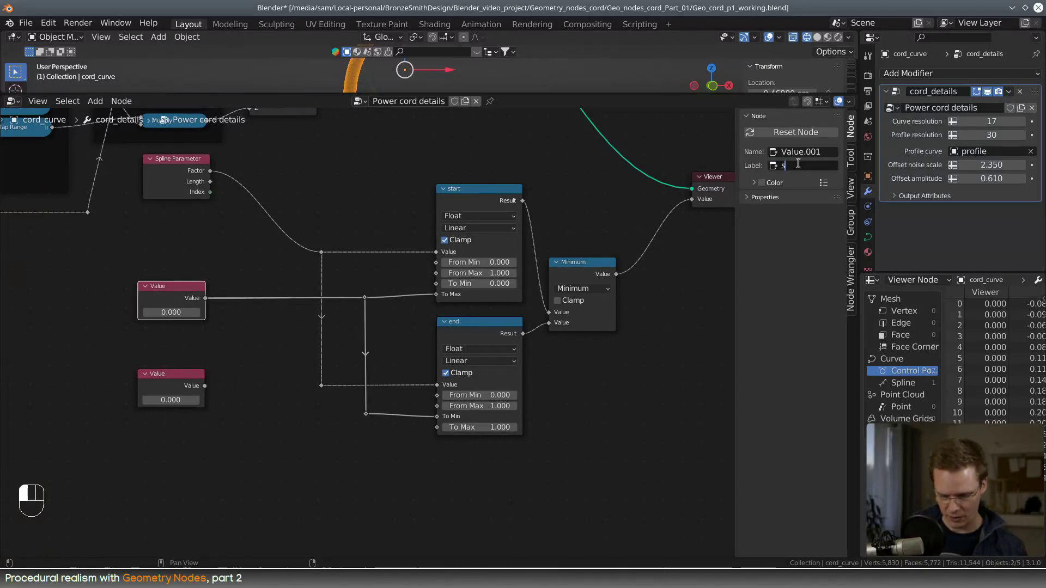
pyautogui.write('sharp')
pyautogui.press('Return')
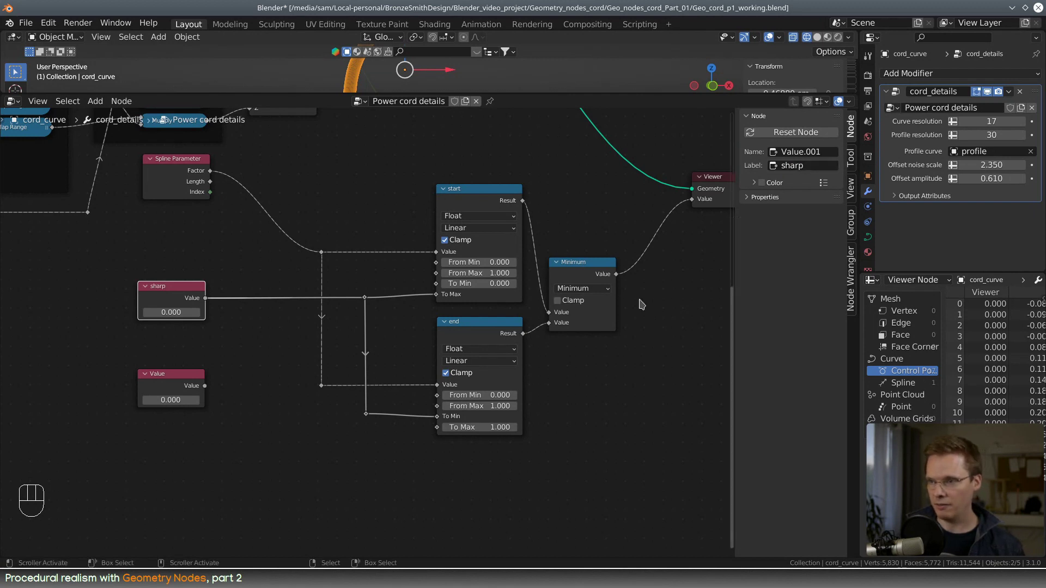
# - Label the lower Value node "clip" and link it to start's From Min and end's From Max inputs
pyautogui.click(172, 376)
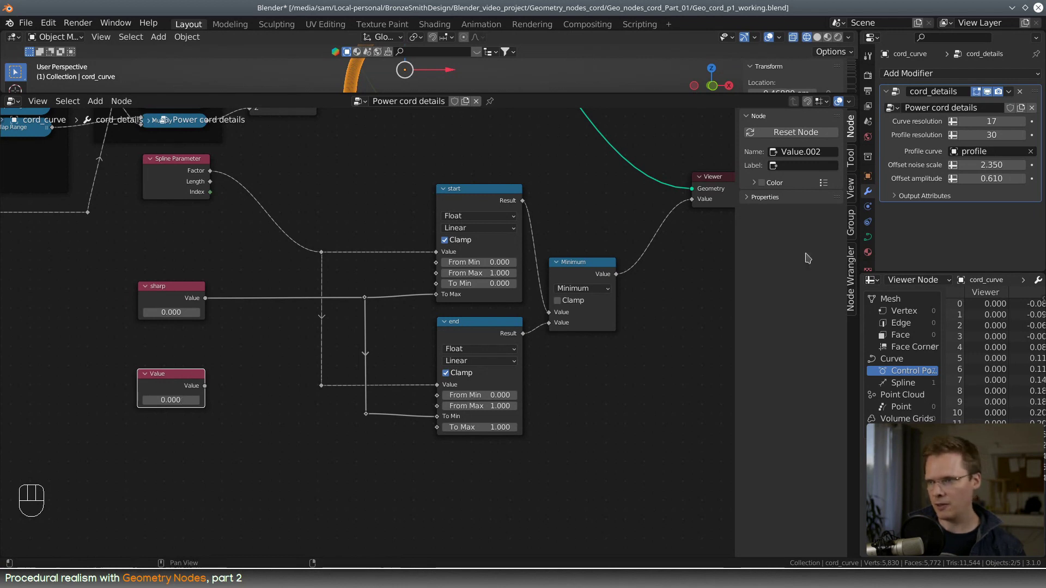
pyautogui.click(804, 165)
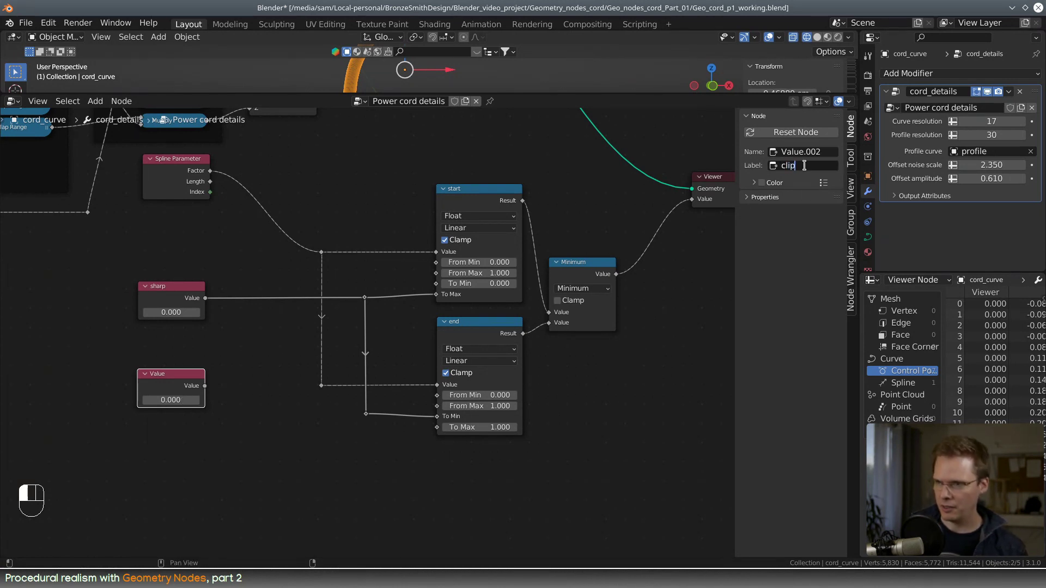
pyautogui.write('clip')
pyautogui.press('Return')
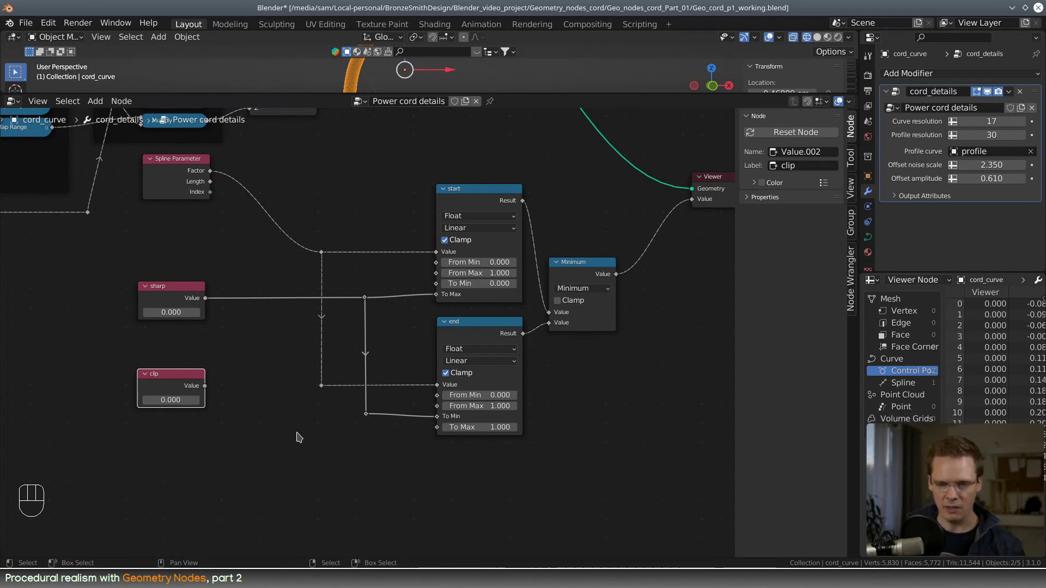
pyautogui.moveTo(205, 385); pyautogui.dragTo(435, 264)
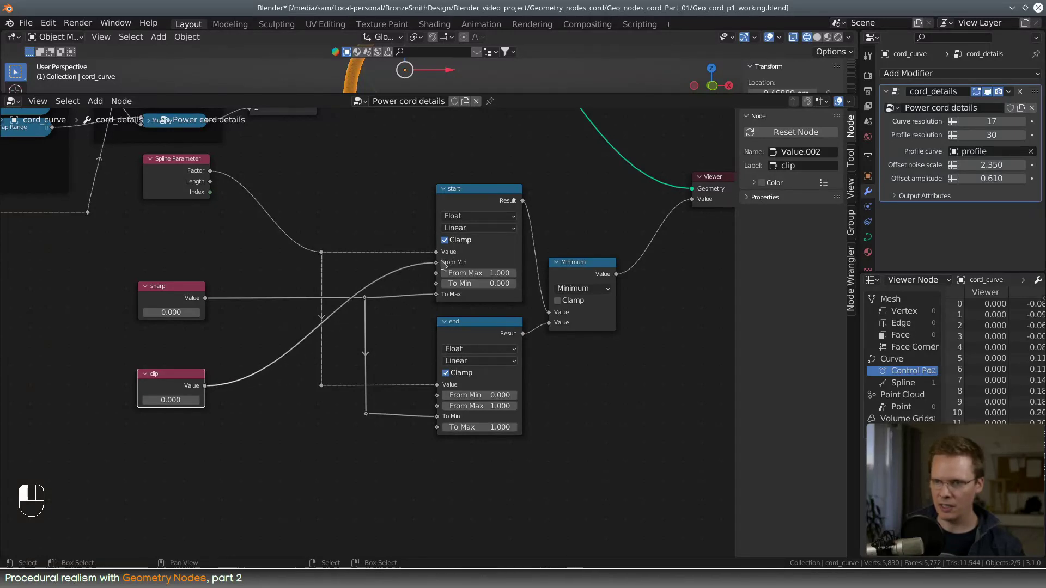
pyautogui.moveTo(206, 387); pyautogui.dragTo(437, 409)
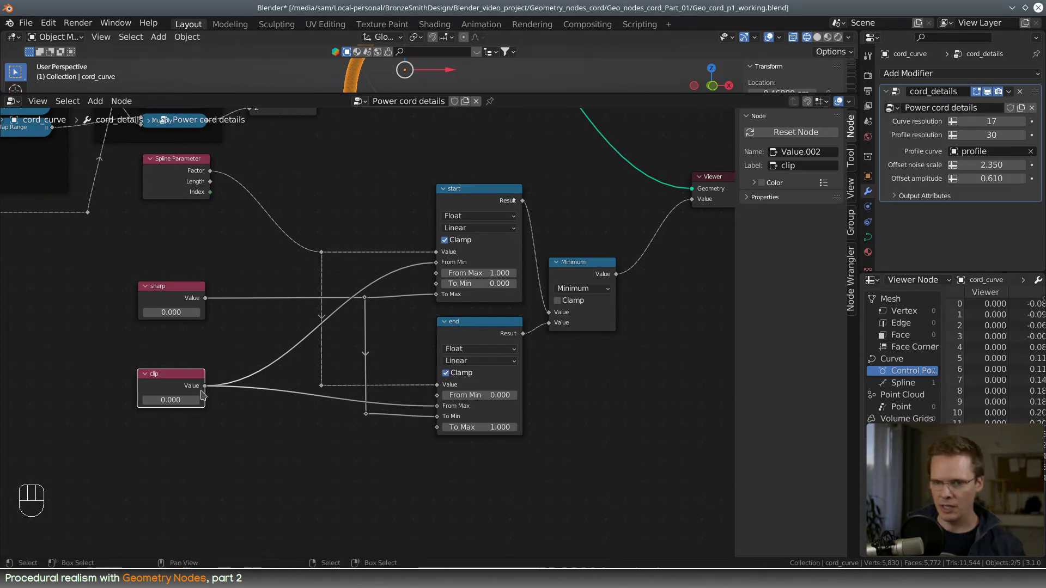
# - Tidy the clip links with three vertically stacked reroute points, level with clip's output, start's From Min and end's From Max
pyautogui.keyDown('shift'); pyautogui.moveTo(243, 370); pyautogui.dragTo(245, 385, button='right'); pyautogui.keyUp('shift')
pyautogui.moveTo(245, 385); pyautogui.dragTo(262, 386)
pyautogui.moveTo(262, 386)
pyautogui.mouseDown(button='right')
pyautogui.moveTo(305, 382)
pyautogui.moveTo(294, 265)
pyautogui.mouseUp(button='right')
pyautogui.moveTo(294, 265); pyautogui.dragTo(265, 256)
pyautogui.moveTo(292, 375)
pyautogui.mouseDown(button='right')
pyautogui.moveTo(287, 403)
pyautogui.moveTo(279, 398)
pyautogui.mouseUp(button='right')
pyautogui.moveTo(287, 387); pyautogui.dragTo(288, 388, button='right')
pyautogui.moveTo(289, 390); pyautogui.dragTo(260, 403)
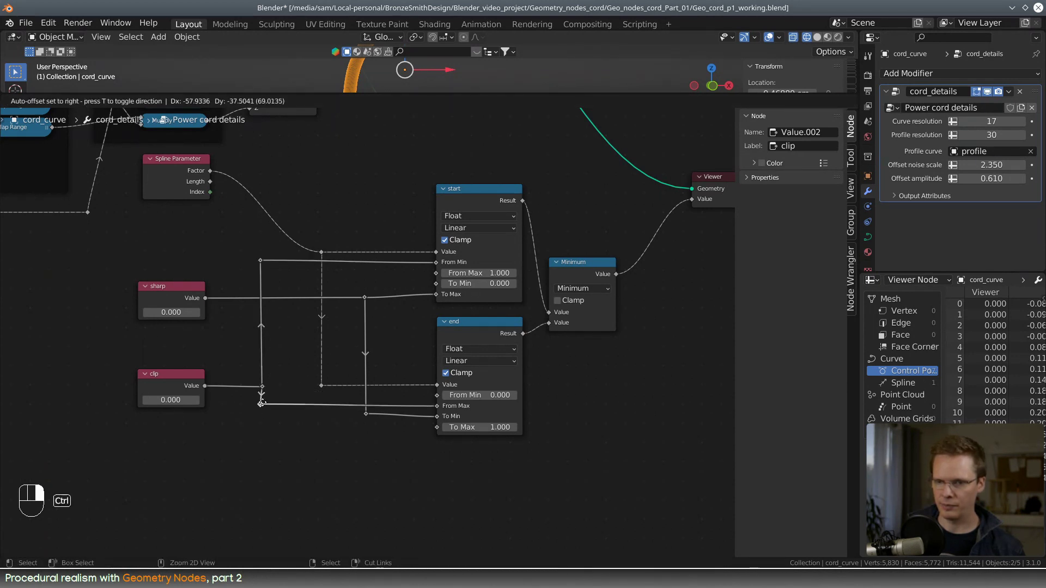
pyautogui.keyDown('ctrl'); pyautogui.moveTo(261, 403); pyautogui.dragTo(261, 403, button='right'); pyautogui.keyUp('ctrl')
# - Move the clip node and its branching reroute point up to just below the sharp node
pyautogui.moveTo(145, 357); pyautogui.dragTo(274, 395)
pyautogui.moveTo(193, 375); pyautogui.dragTo(194, 346)
pyautogui.click(260, 404)
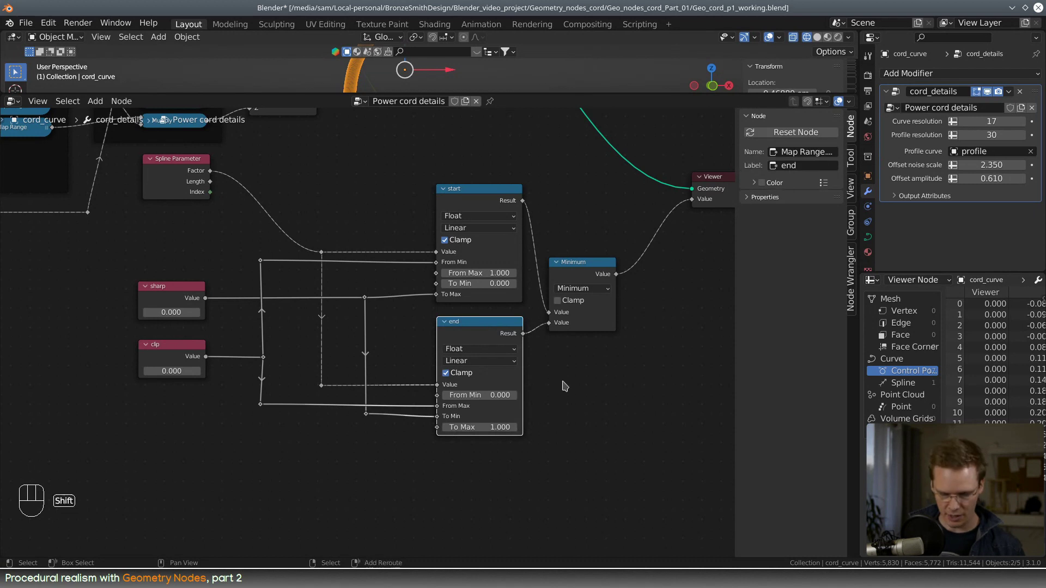
# - Duplicate the end Map Range node, place the copy below the invert-free clip links, and set its To Min to 1 and To Max to 0
pyautogui.hotkey('shift', 'd')
pyautogui.click(405, 485)
pyautogui.scroll(3, 427, 444)
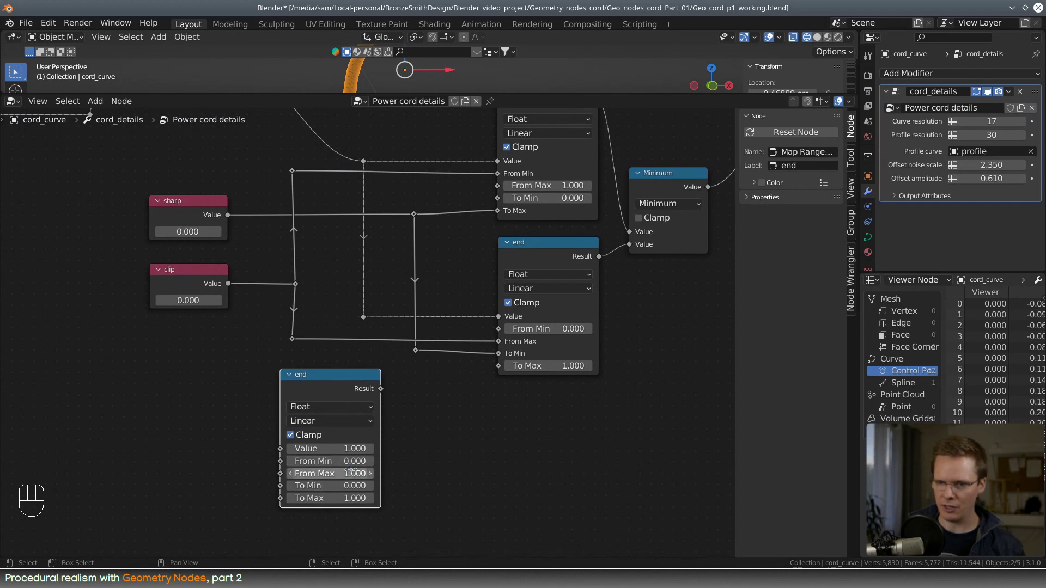
pyautogui.click(355, 497)
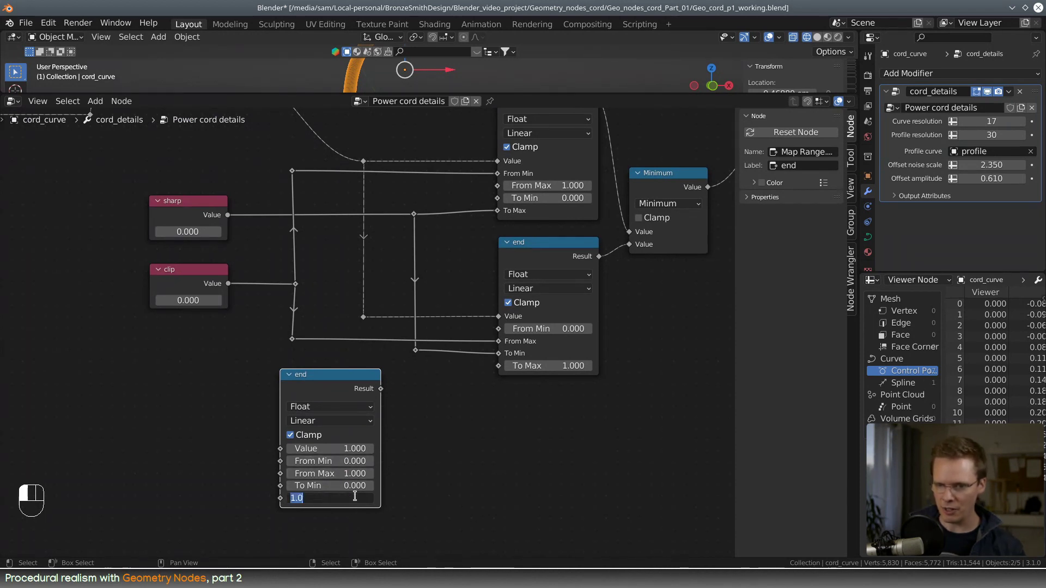
pyautogui.write('0')
pyautogui.press('Return')
pyautogui.click(347, 485)
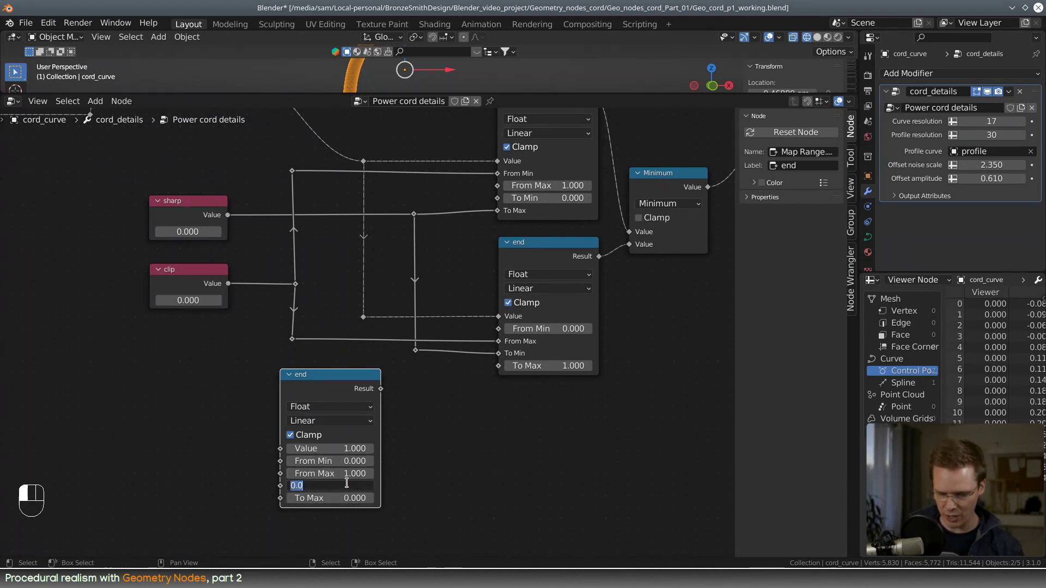
pyautogui.write('1')
pyautogui.press('Return')
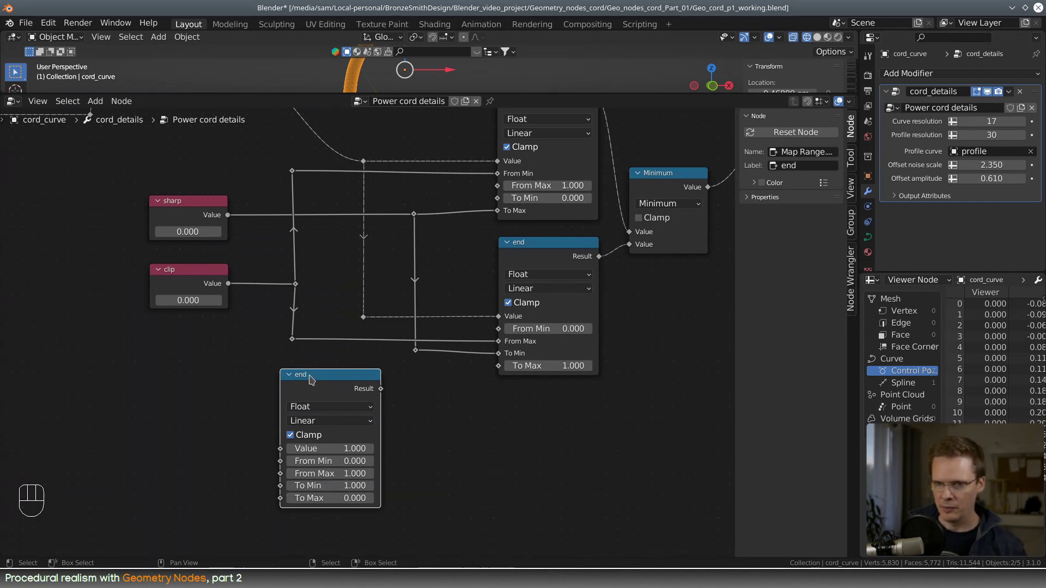
# - Label the duplicated Map Range "invert" and wire it between the lower clip reroute point and end's From Max
pyautogui.click(804, 165)
pyautogui.press('BackSpace')
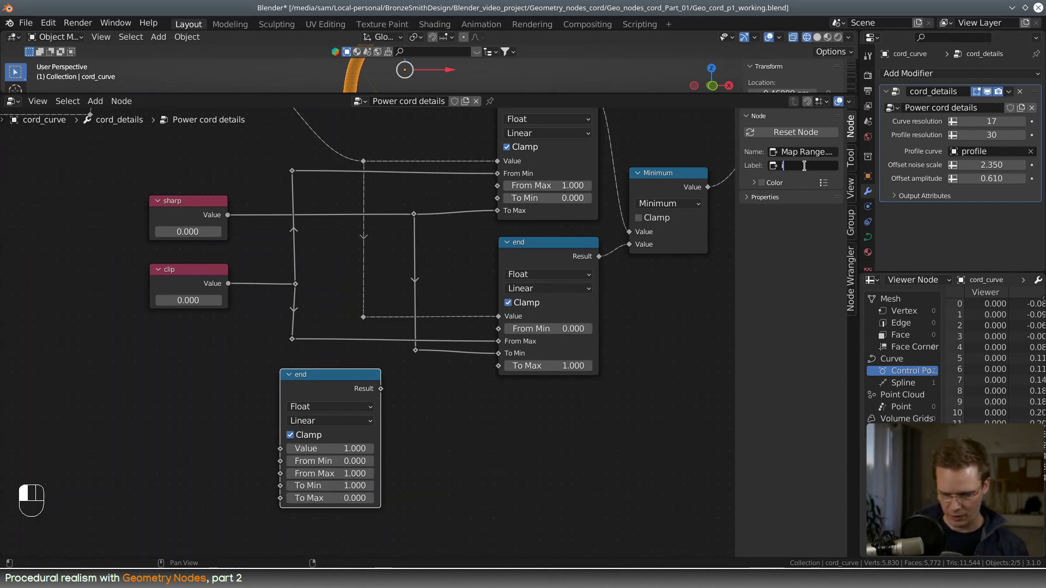
pyautogui.press('Return')
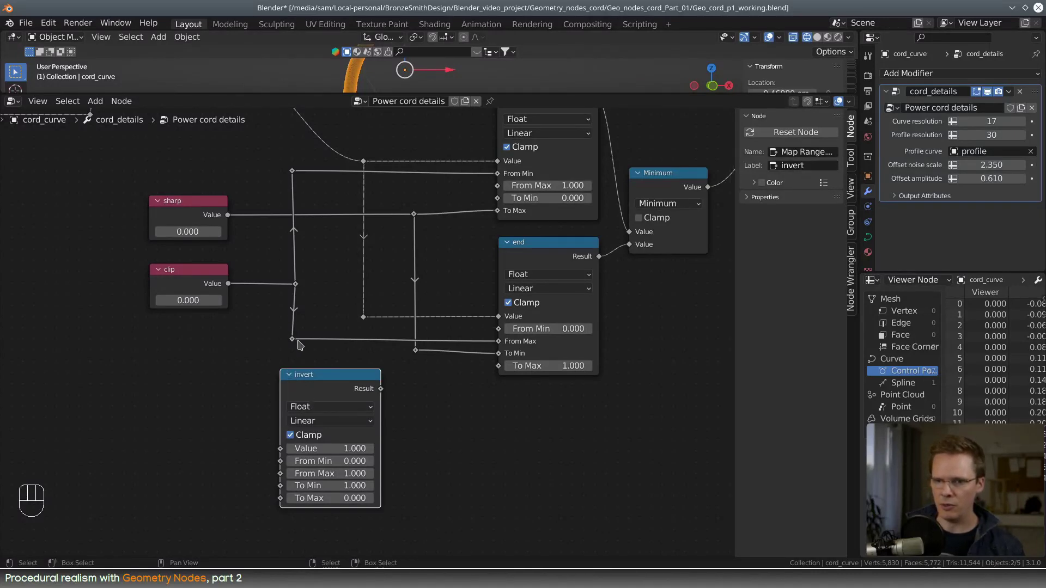
pyautogui.moveTo(293, 340); pyautogui.dragTo(280, 449)
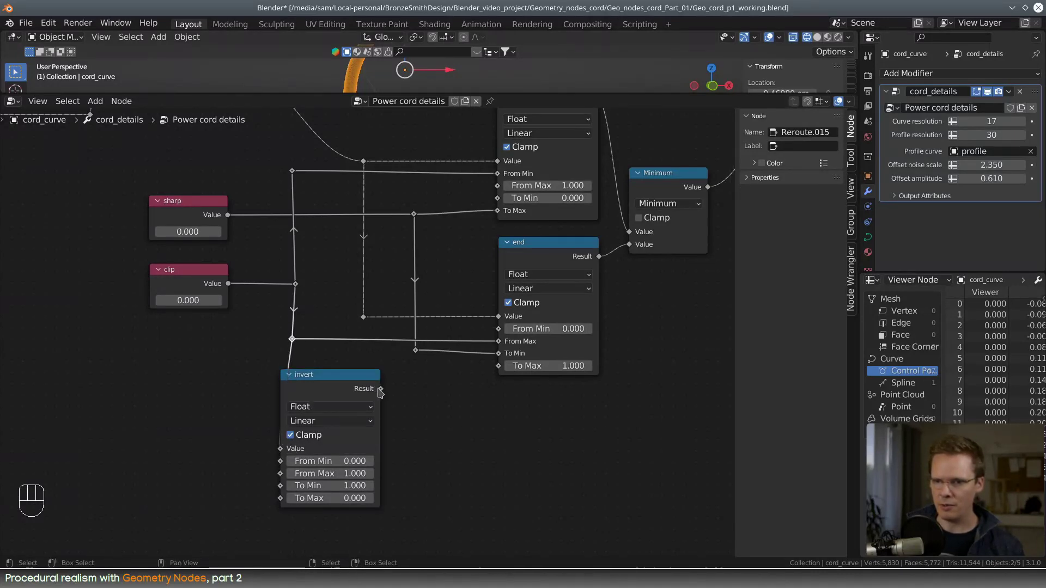
pyautogui.moveTo(380, 389); pyautogui.dragTo(502, 343)
# - Collapse the invert node and tuck it between the lower clip reroute point and the end node, level with end's From Max
pyautogui.click(289, 375)
pyautogui.moveTo(329, 371); pyautogui.dragTo(414, 354)
pyautogui.moveTo(293, 339); pyautogui.dragTo(295, 322)
pyautogui.moveTo(352, 349); pyautogui.dragTo(355, 345)
pyautogui.moveTo(460, 365); pyautogui.dragTo(415, 384, button='middle')
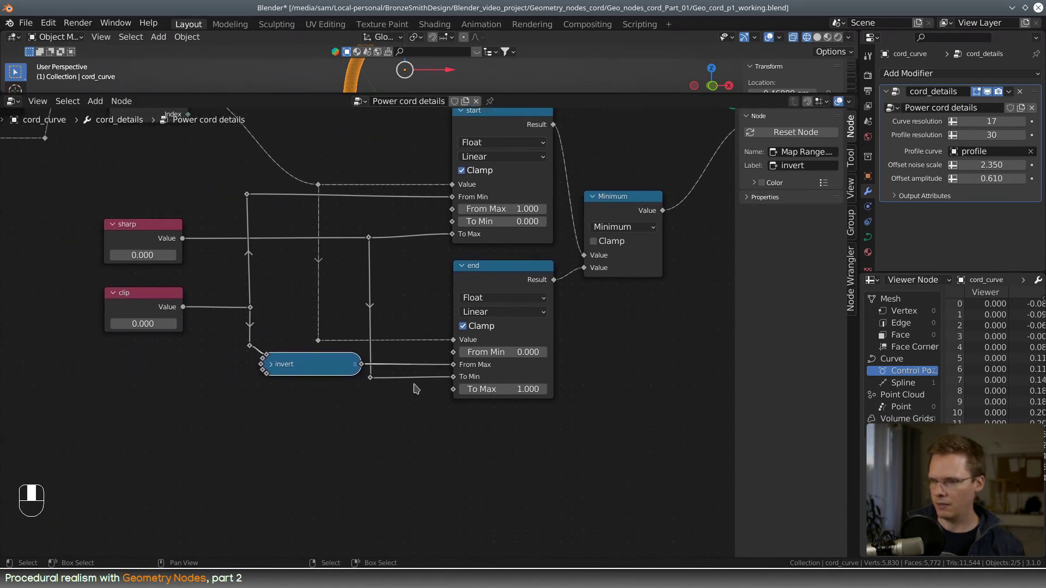
pyautogui.moveTo(194, 353); pyautogui.dragTo(238, 360, button='middle')
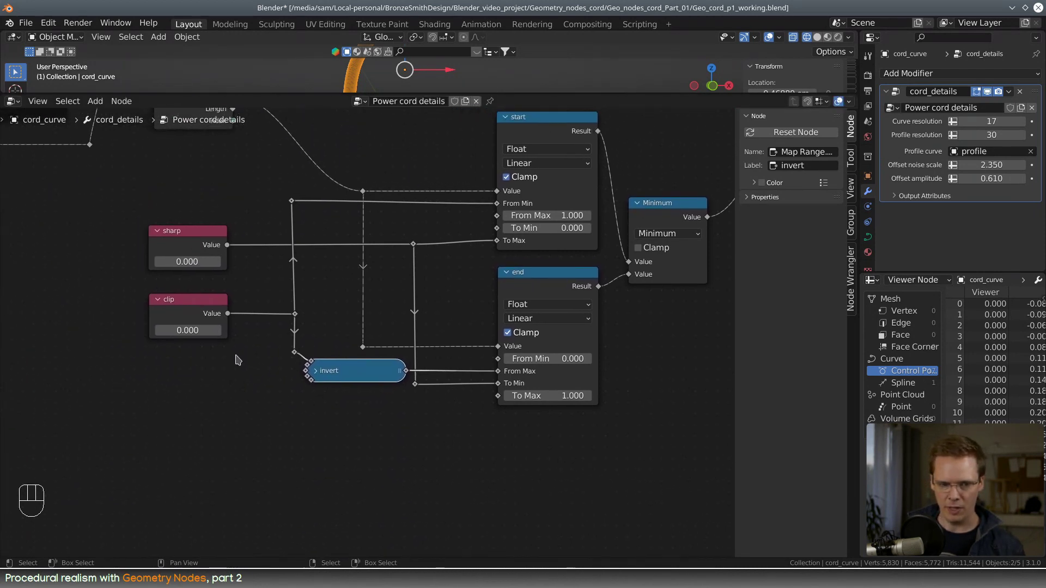
pyautogui.moveTo(371, 329); pyautogui.dragTo(349, 378, button='middle')
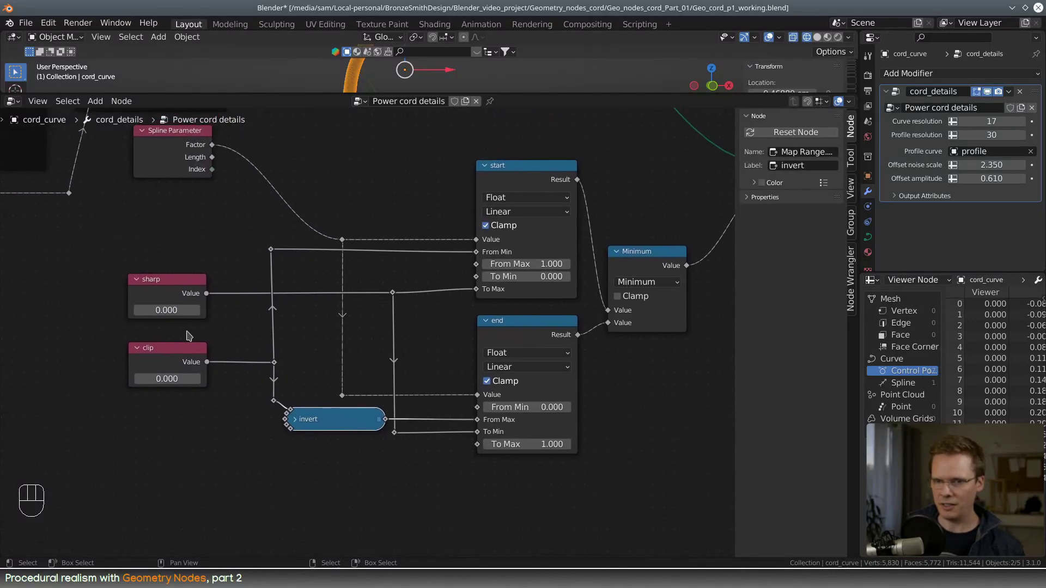
# - Set both the sharp and clip values to 1
pyautogui.click(184, 306)
pyautogui.write('1')
pyautogui.press('Return')
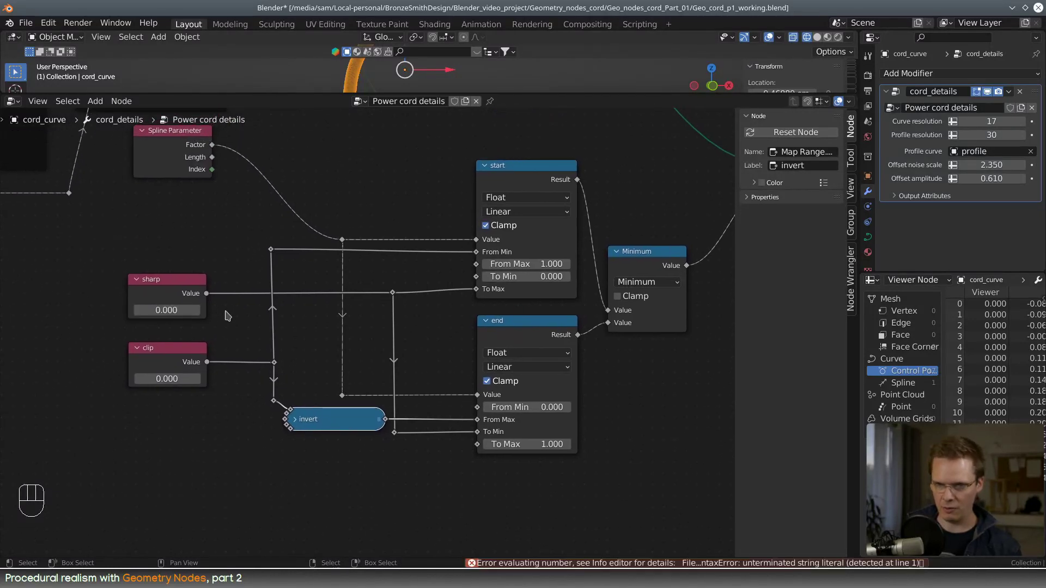
pyautogui.click(185, 319)
pyautogui.click(175, 310)
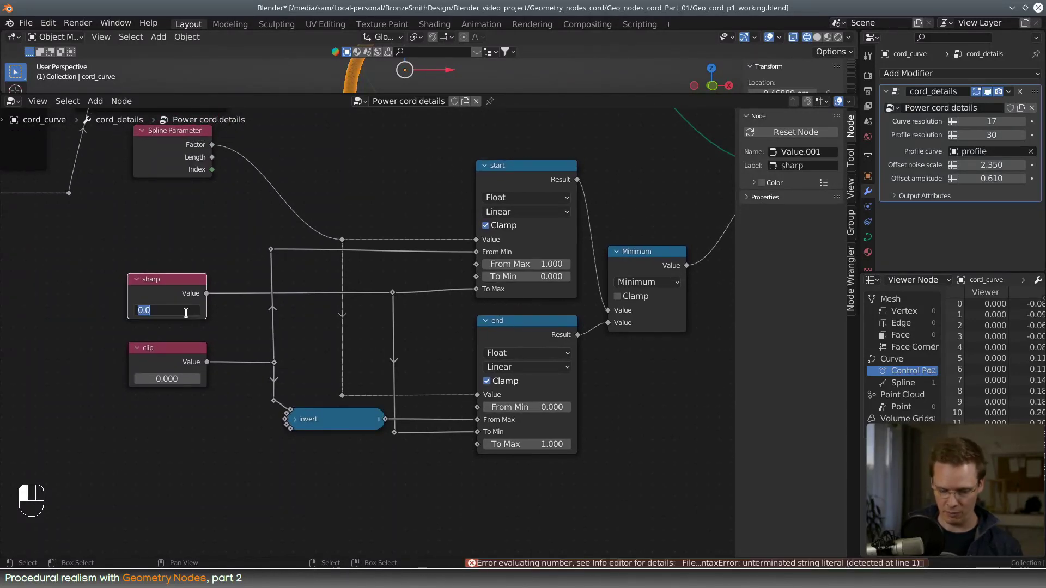
pyautogui.write('1')
pyautogui.press('Return')
pyautogui.click(180, 378)
pyautogui.write('1')
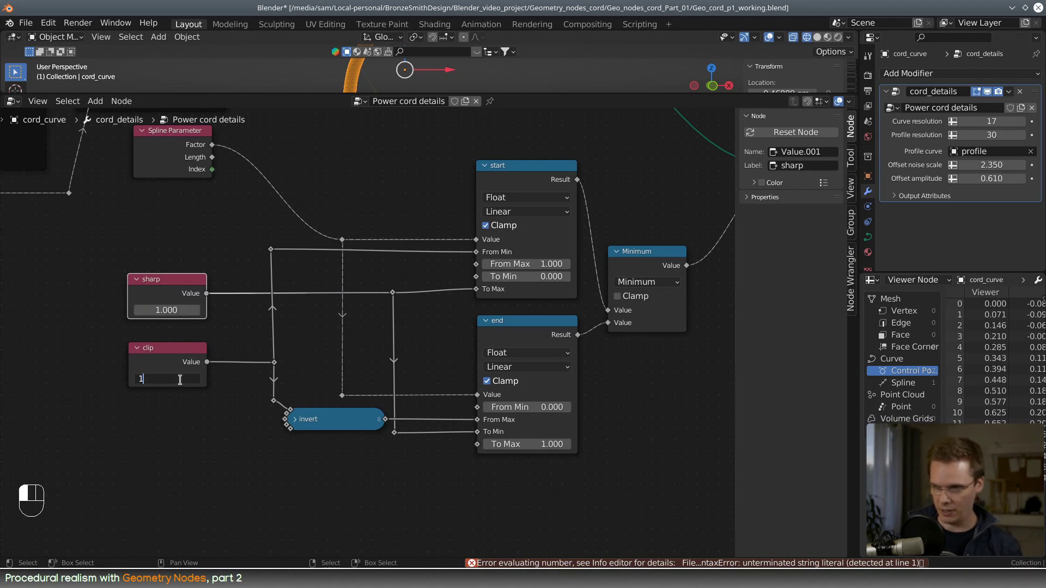
pyautogui.press('Return')
# - Set the end node's To Max to 0
pyautogui.moveTo(547, 342); pyautogui.dragTo(522, 344, button='middle')
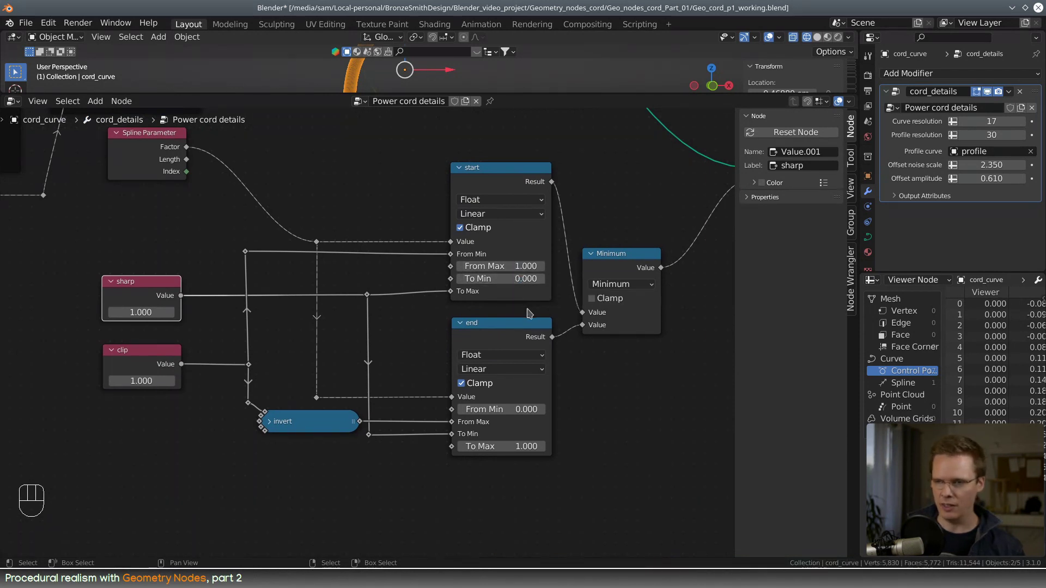
pyautogui.click(516, 446)
pyautogui.write('0')
pyautogui.press('Return')
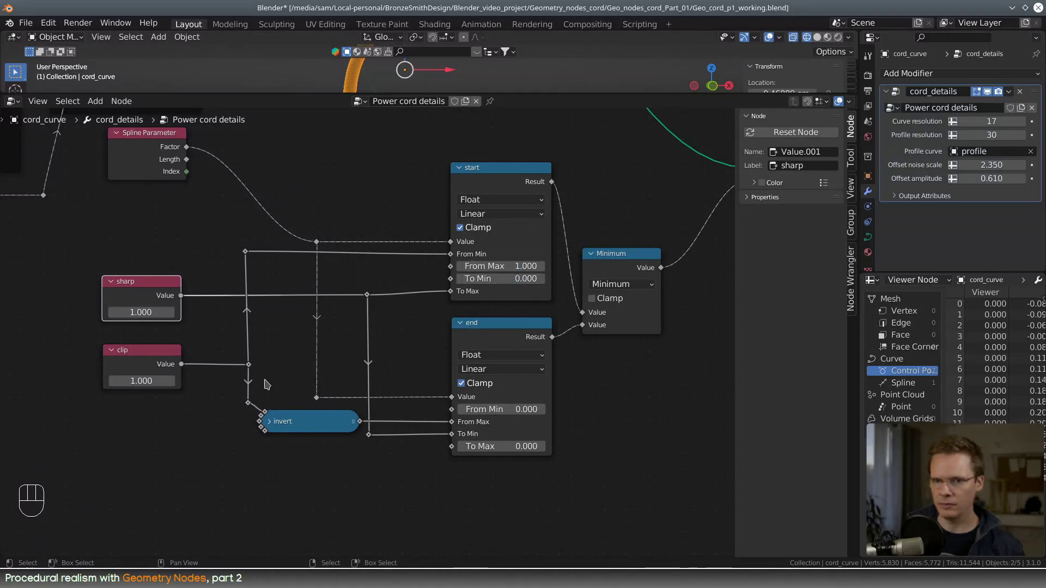
# - Try larger values on the Value nodes, ending with sharp at 5.900 and clip at 16.900
pyautogui.moveTo(132, 314); pyautogui.dragTo(148, 333, button='middle')
pyautogui.moveTo(148, 333)
pyautogui.mouseDown()
pyautogui.moveTo(213, 334)
pyautogui.moveTo(164, 333)
pyautogui.mouseUp()
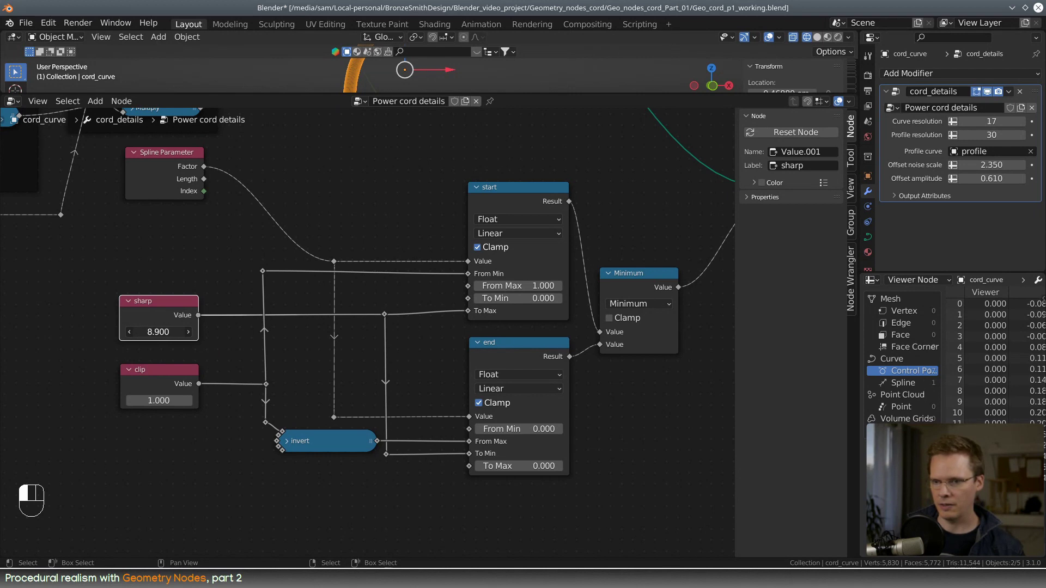
pyautogui.moveTo(254, 333); pyautogui.dragTo(217, 333)
pyautogui.moveTo(159, 400); pyautogui.dragTo(180, 400)
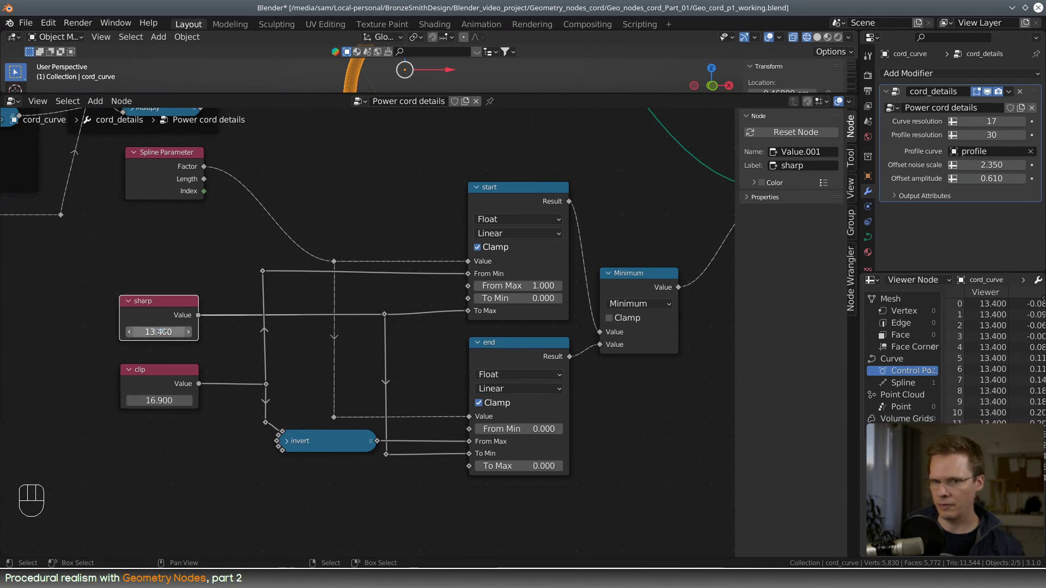
pyautogui.moveTo(158, 332)
pyautogui.mouseDown()
pyautogui.moveTo(173, 332)
pyautogui.moveTo(124, 332)
pyautogui.moveTo(158, 332)
pyautogui.mouseUp()
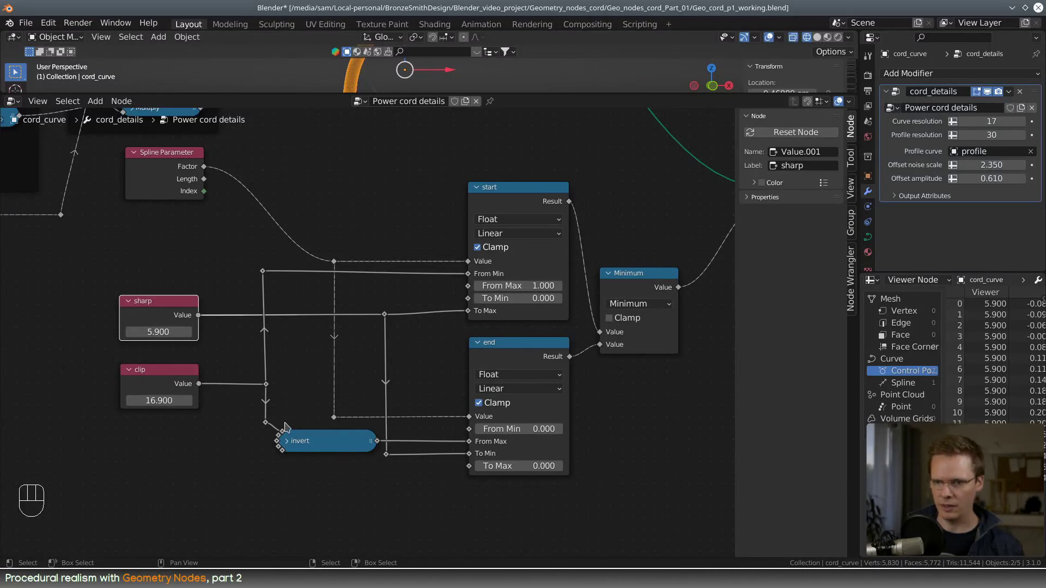
# - Lower the clip value to 0.170 with fine adjustments
pyautogui.moveTo(265, 390)
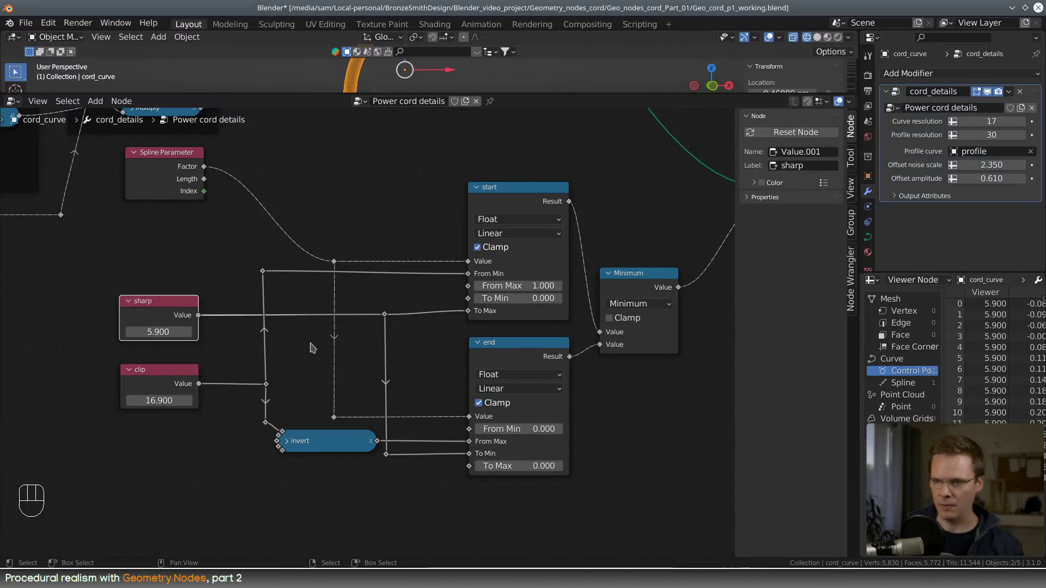
pyautogui.moveTo(382, 185); pyautogui.dragTo(373, 206, button='middle')
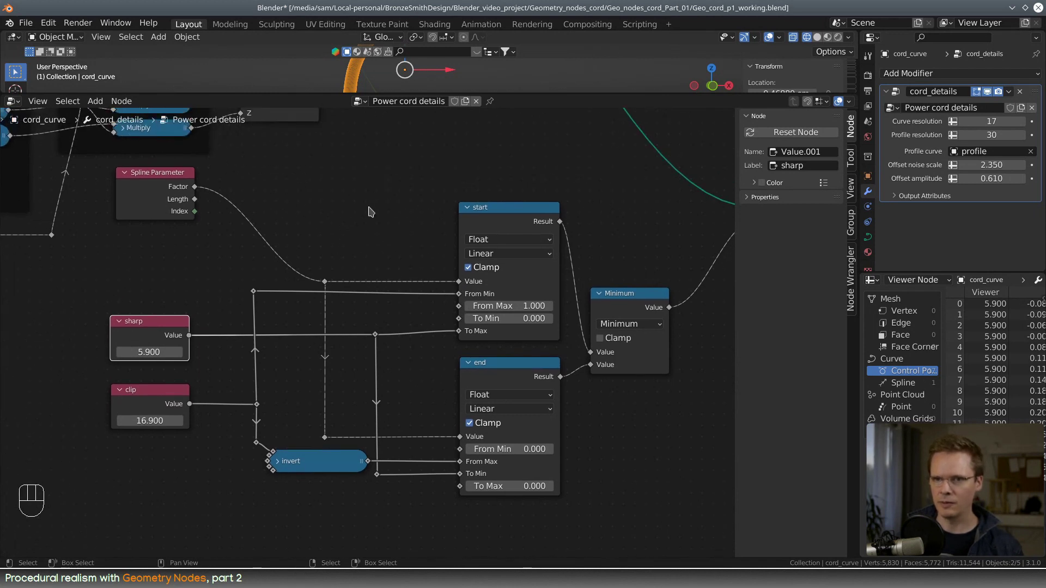
pyautogui.scroll(-1, 354, 218)
pyautogui.moveTo(375, 263); pyautogui.dragTo(409, 252, button='middle')
pyautogui.keyDown('shift'); pyautogui.moveTo(217, 400); pyautogui.dragTo(188, 402); pyautogui.keyUp('shift')
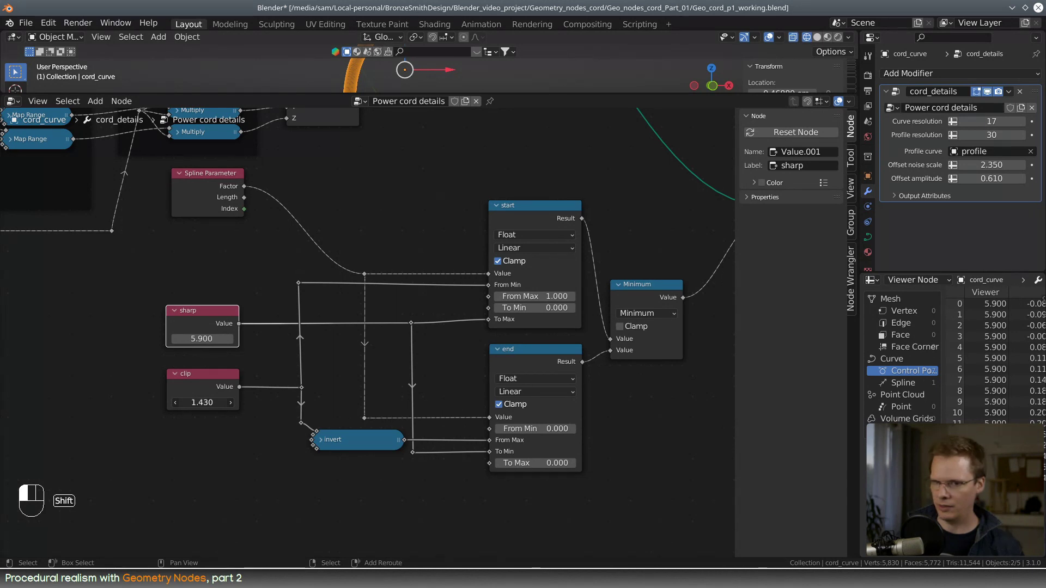
pyautogui.keyDown('shift'); pyautogui.moveTo(203, 402); pyautogui.dragTo(192, 402); pyautogui.keyUp('shift')
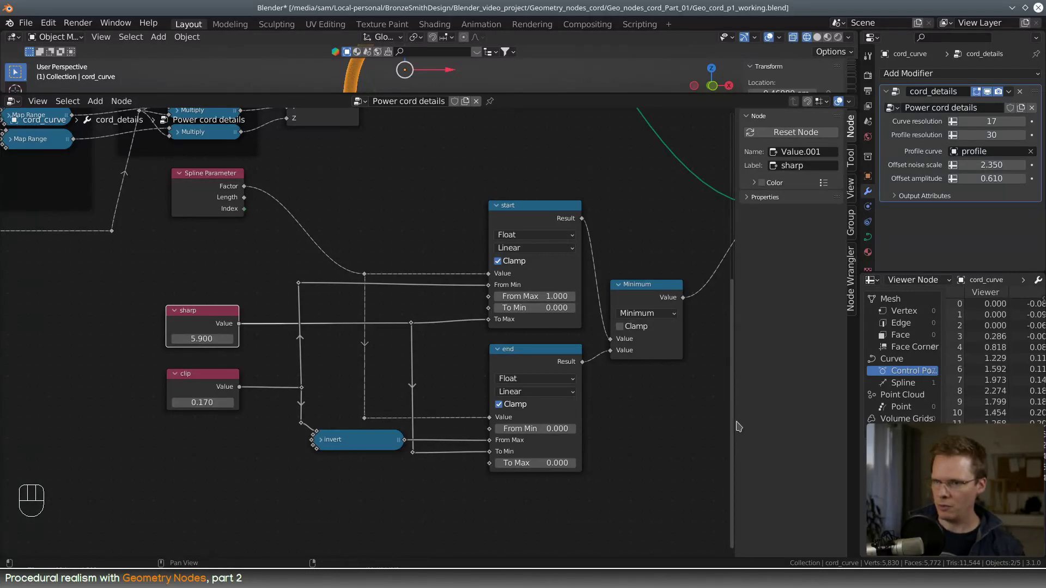
pyautogui.moveTo(666, 415); pyautogui.dragTo(595, 401, button='middle')
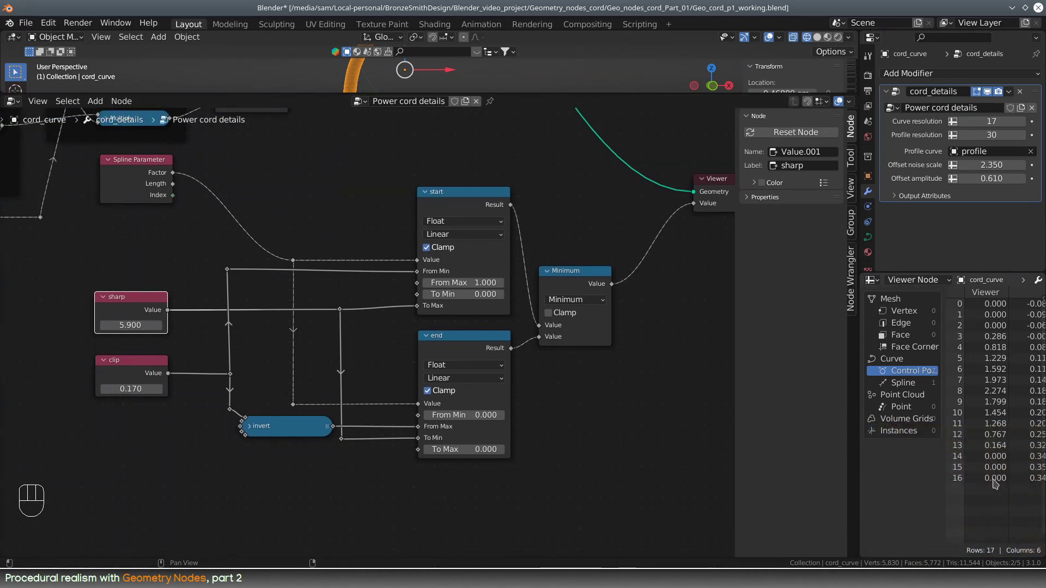
# - Try toggling Clamp on the Minimum node and on the start node, restoring the original settings
pyautogui.click(482, 206)
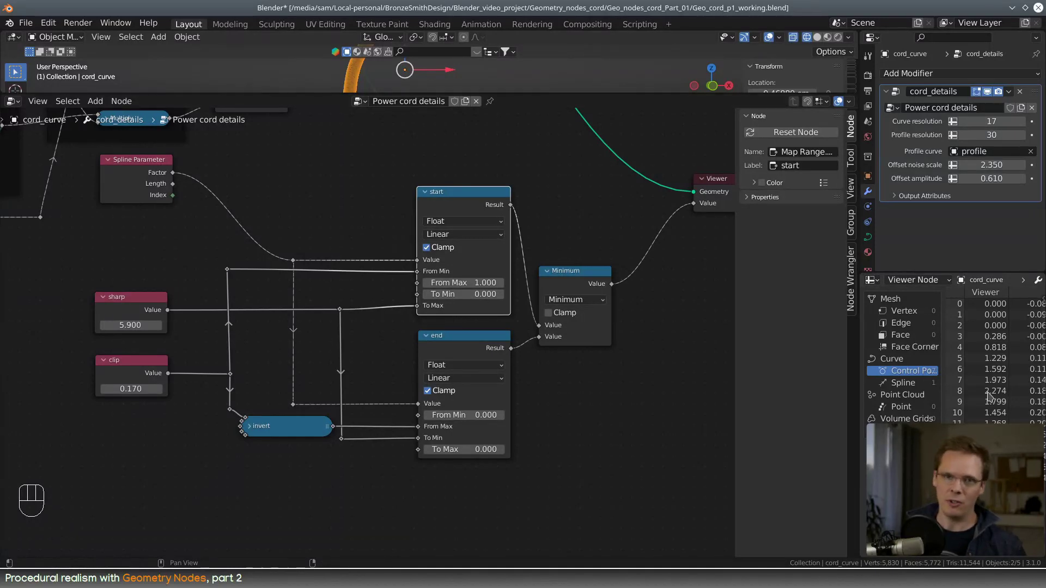
pyautogui.click(548, 313)
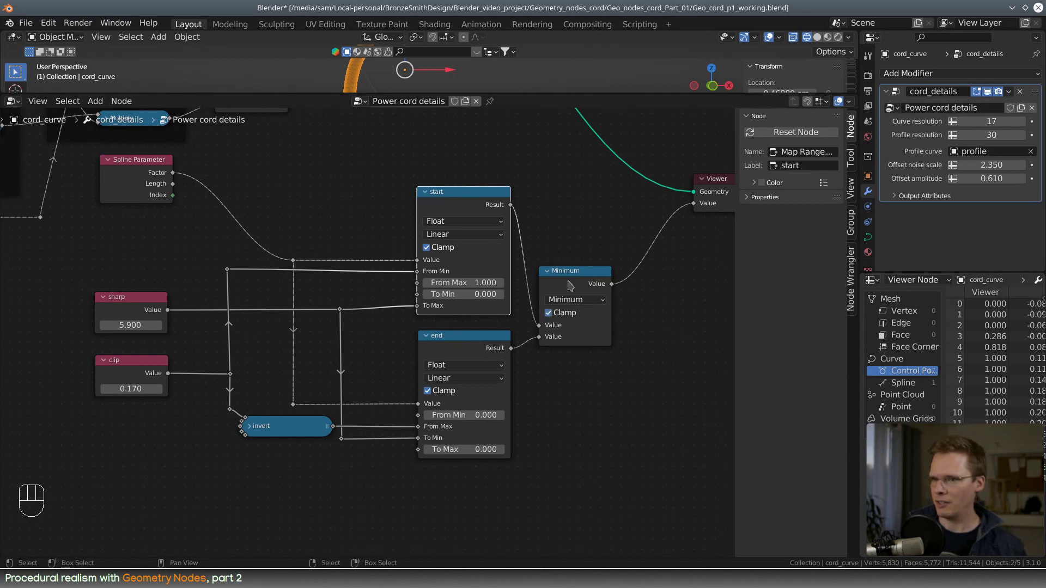
pyautogui.click(549, 313)
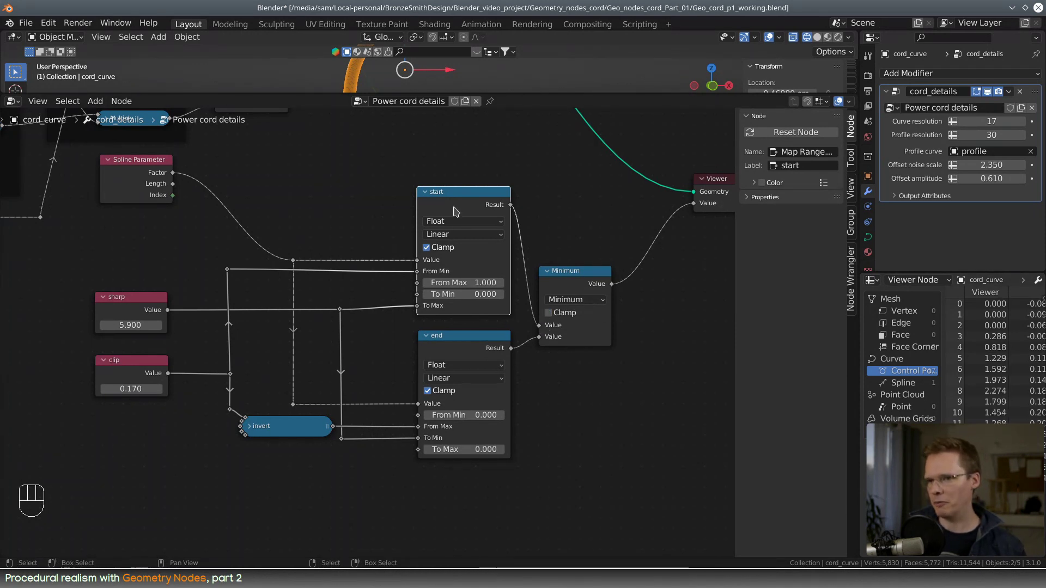
pyautogui.click(427, 248)
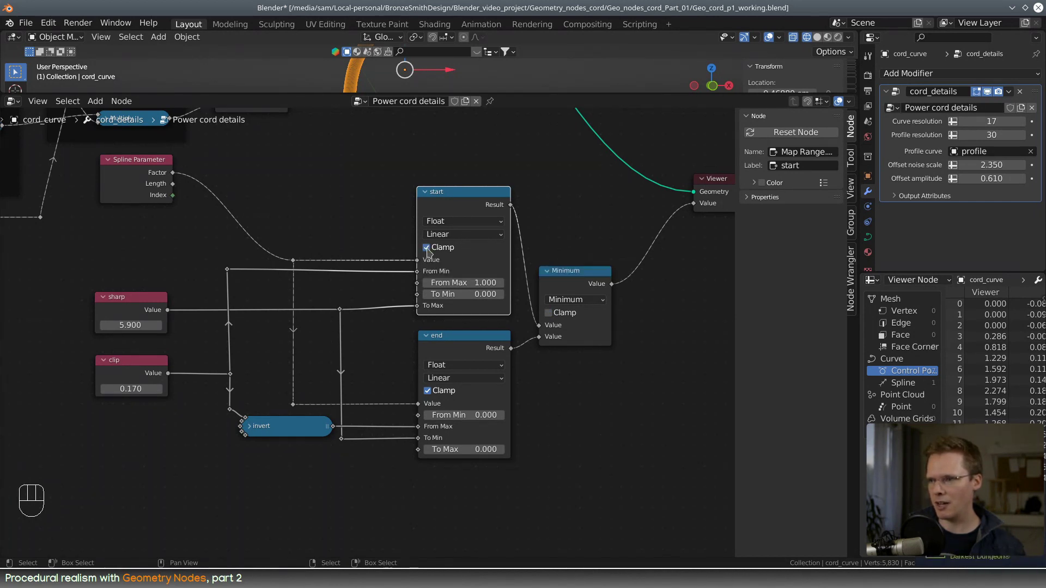
pyautogui.click(427, 248)
pyautogui.click(427, 248)
pyautogui.click(427, 249)
pyautogui.click(426, 248)
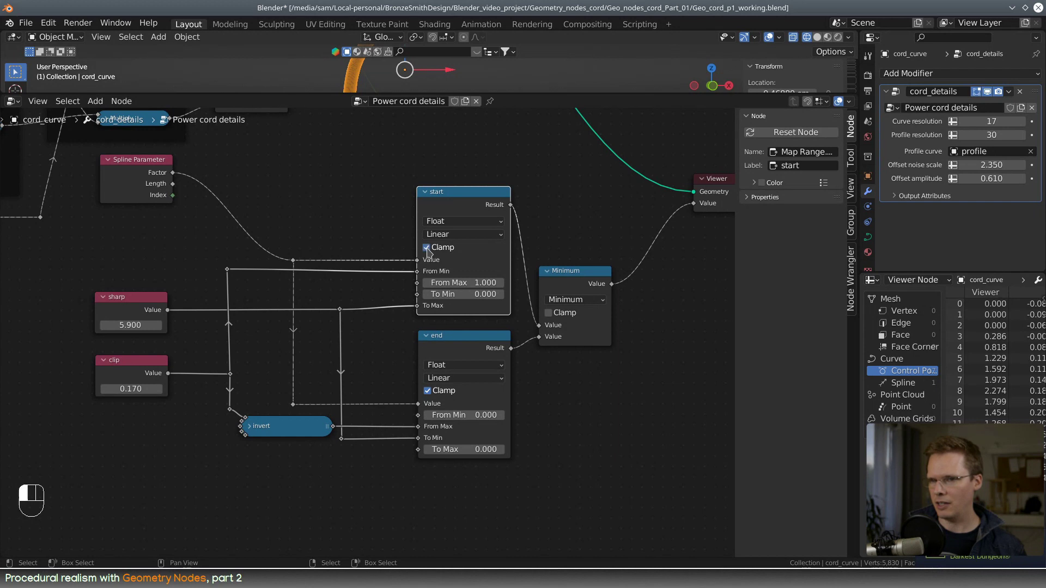
pyautogui.click(427, 249)
pyautogui.click(427, 249)
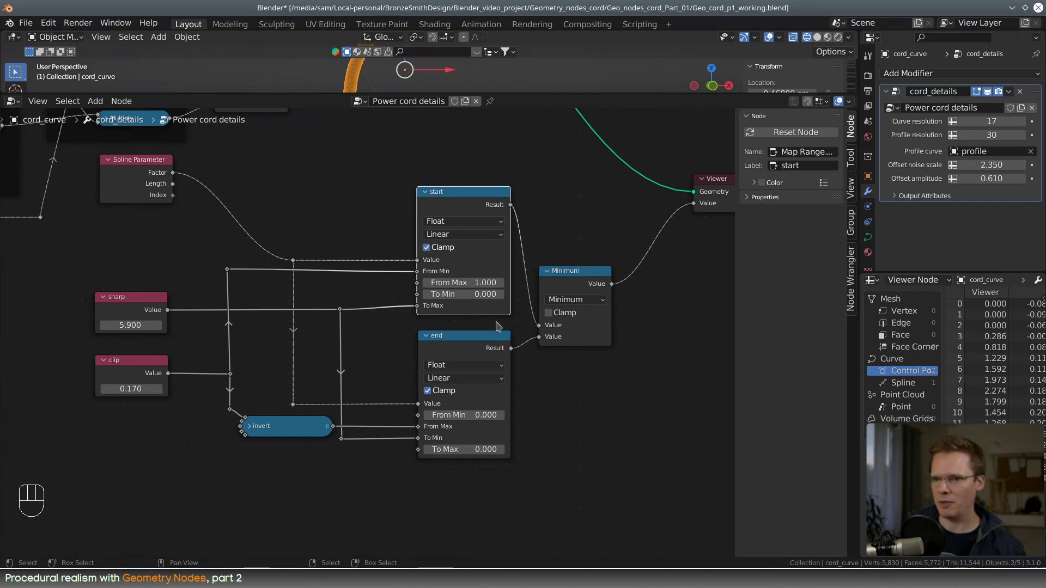
# - Enable Clamp on the Minimum node, move it slightly down between start and end's outputs, and collapse it
pyautogui.click(549, 314)
pyautogui.moveTo(577, 275); pyautogui.dragTo(583, 319)
pyautogui.press('h')
pyautogui.scroll(-2, 589, 285)
pyautogui.moveTo(548, 302); pyautogui.dragTo(597, 287, button='middle')
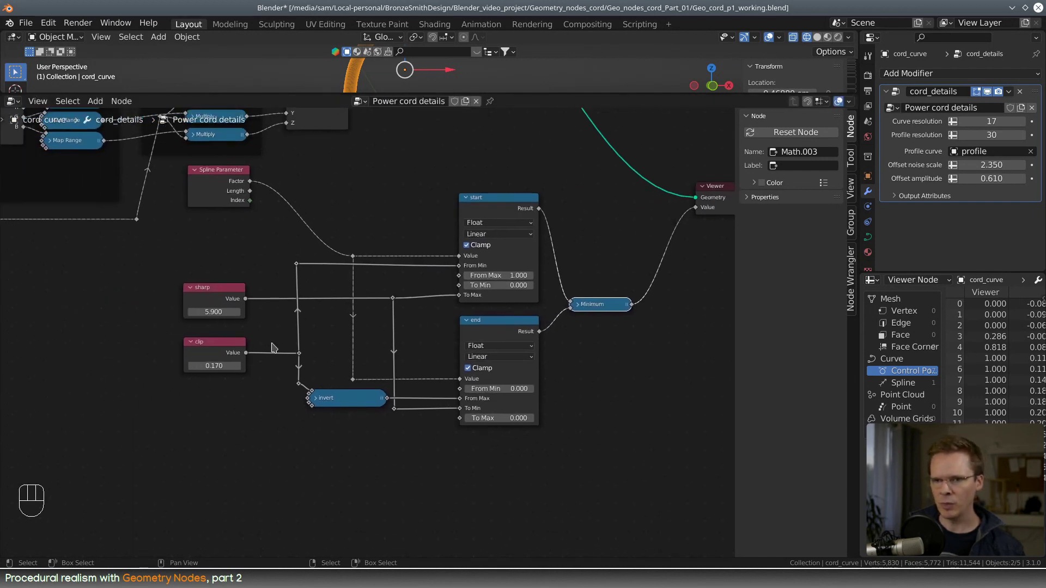
# - Fine-tune the clip value to 0.150 and the sharp value to 2.750
pyautogui.scroll(1, 261, 353)
pyautogui.scroll(2, 260, 354)
pyautogui.moveTo(229, 345); pyautogui.dragTo(290, 350, button='middle')
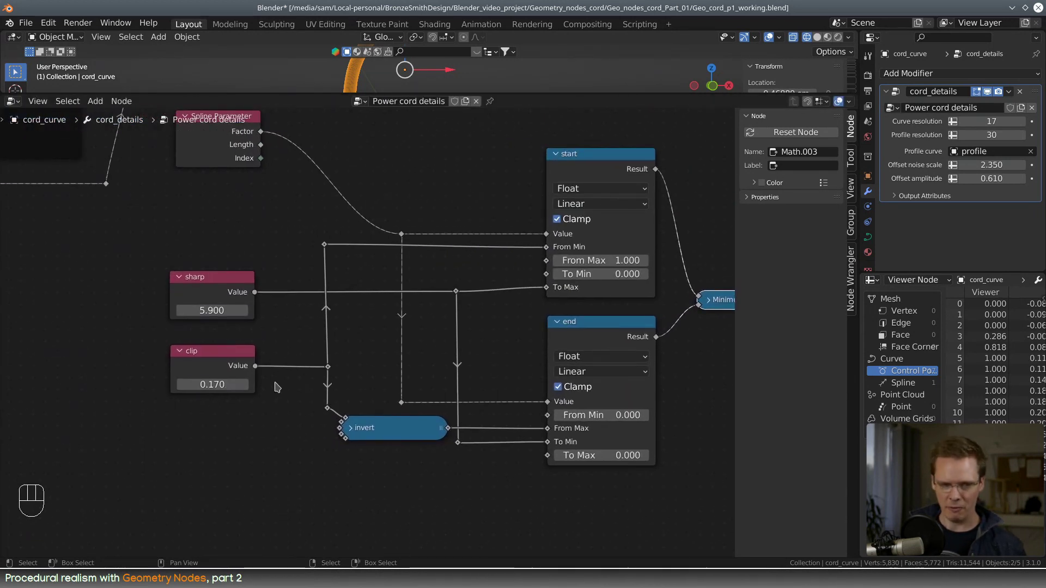
pyautogui.moveTo(229, 386)
pyautogui.keyDown('shift'); pyautogui.mouseDown()
pyautogui.moveTo(283, 386)
pyautogui.moveTo(180, 386)
pyautogui.moveTo(288, 384)
pyautogui.moveTo(163, 385)
pyautogui.moveTo(218, 384)
pyautogui.mouseUp(); pyautogui.keyUp('shift')
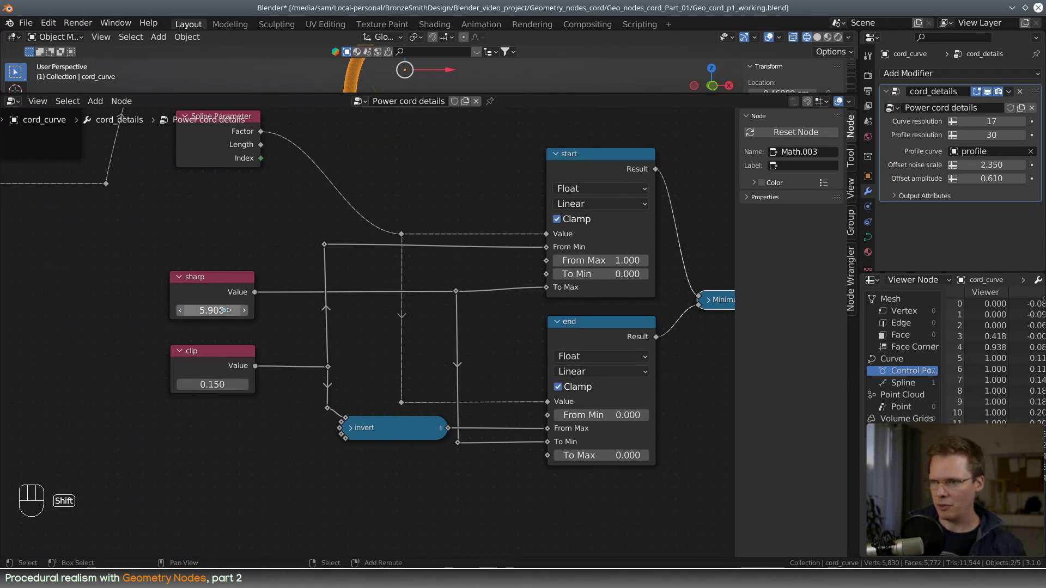
pyautogui.keyDown('shift'); pyautogui.moveTo(222, 310); pyautogui.dragTo(91, 311); pyautogui.keyUp('shift')
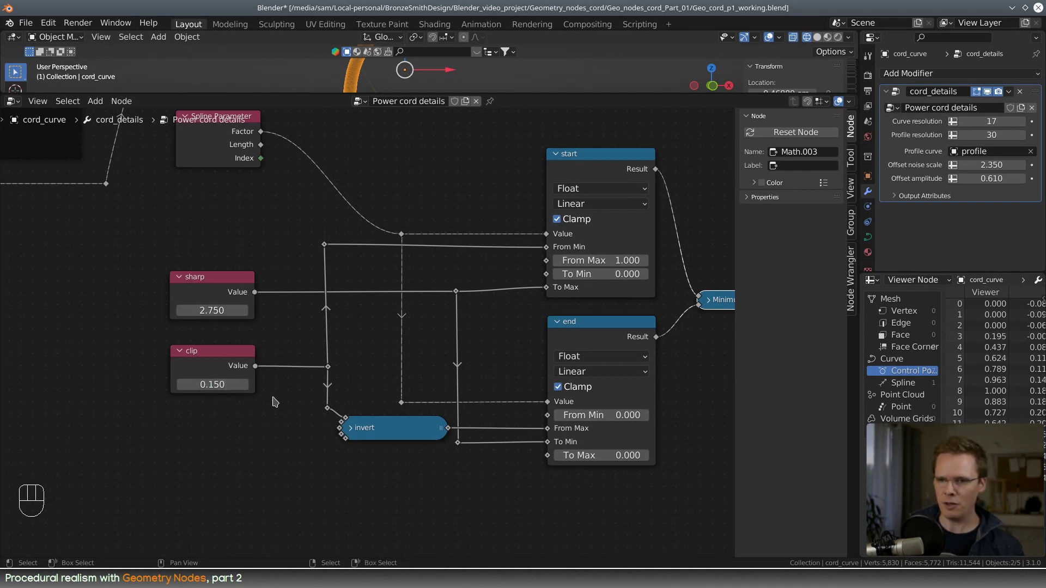
# - Replace the sharp and clip Value links with two new Group Input sockets connected to their first reroute points
pyautogui.scroll(-2, 275, 402)
pyautogui.scroll(-2, 275, 402)
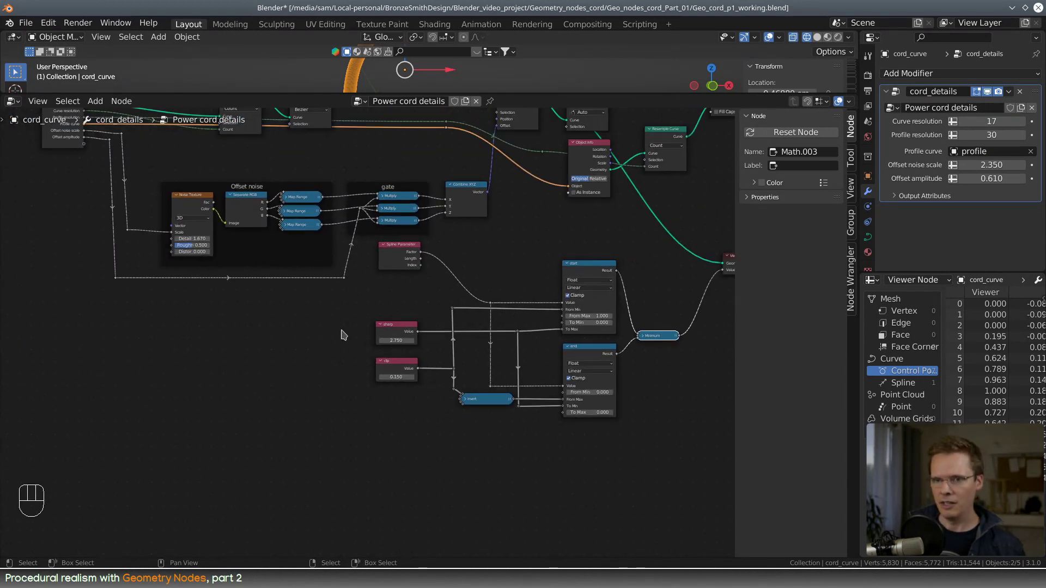
pyautogui.moveTo(343, 335); pyautogui.dragTo(486, 406, button='middle')
pyautogui.moveTo(227, 217); pyautogui.dragTo(559, 391)
pyautogui.moveTo(659, 408); pyautogui.dragTo(663, 408)
pyautogui.moveTo(226, 216); pyautogui.dragTo(597, 440)
pyautogui.moveTo(616, 429); pyautogui.dragTo(566, 436, button='middle')
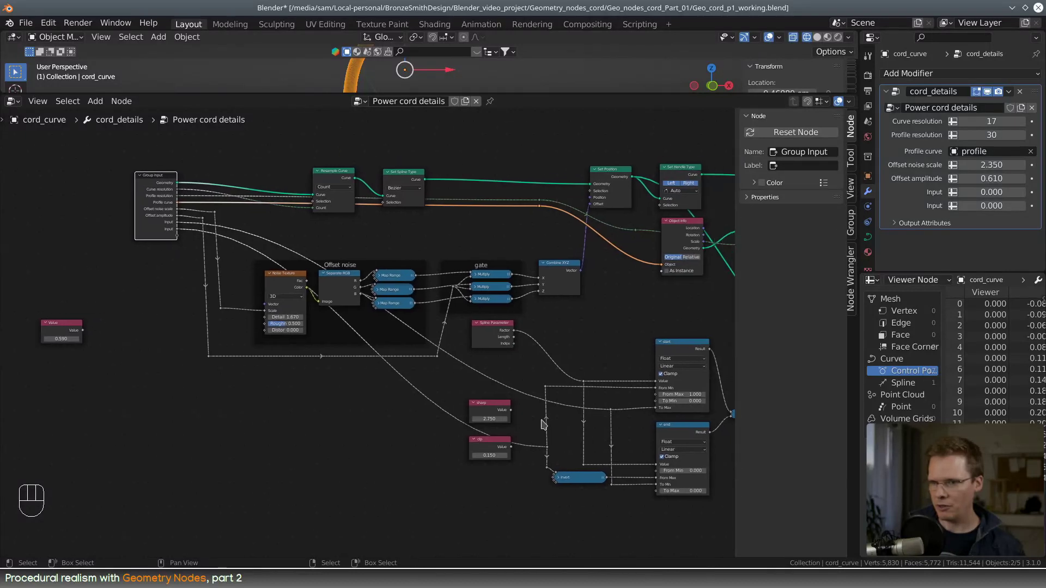
# - Add reroute points to the Group Input links feeding sharp and clip, placing them below the Offset noise frame at each node's height
pyautogui.keyDown('shift'); pyautogui.moveTo(482, 358); pyautogui.dragTo(405, 419, button='right'); pyautogui.keyUp('shift')
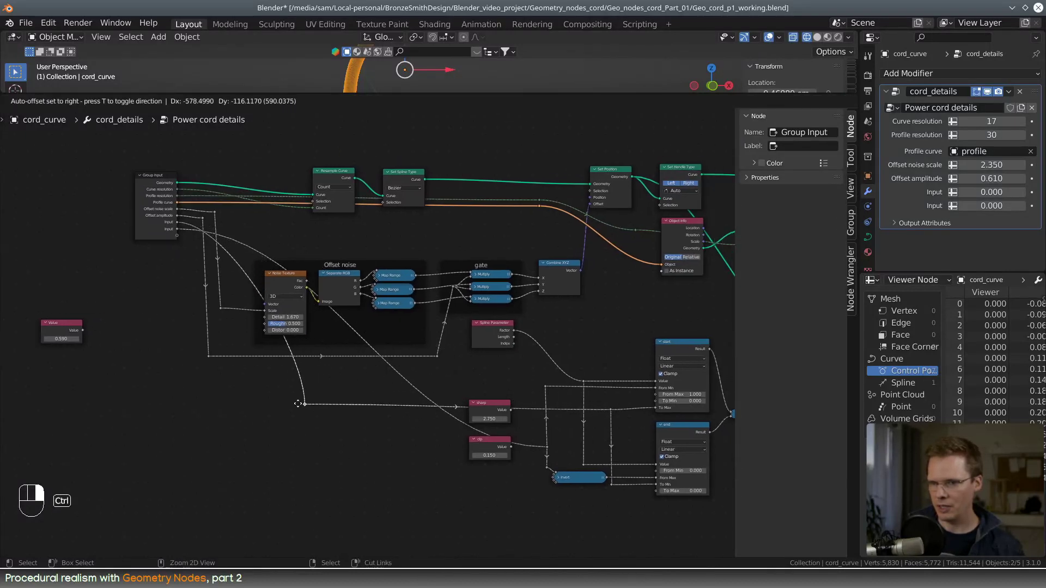
pyautogui.click(251, 404)
pyautogui.keyDown('shift'); pyautogui.moveTo(444, 381); pyautogui.dragTo(233, 440, button='right'); pyautogui.keyUp('shift')
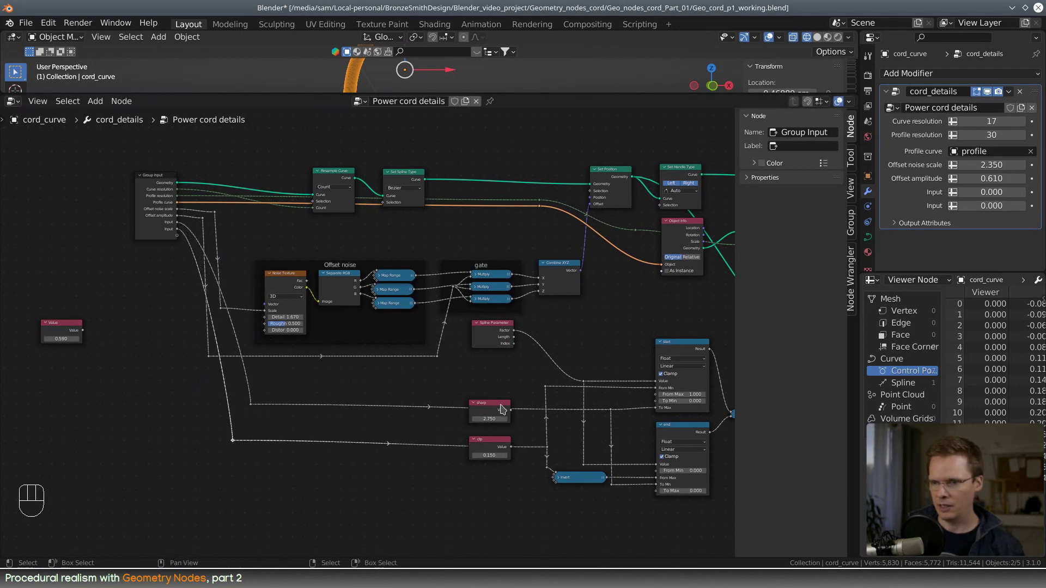
pyautogui.scroll(2, 617, 430)
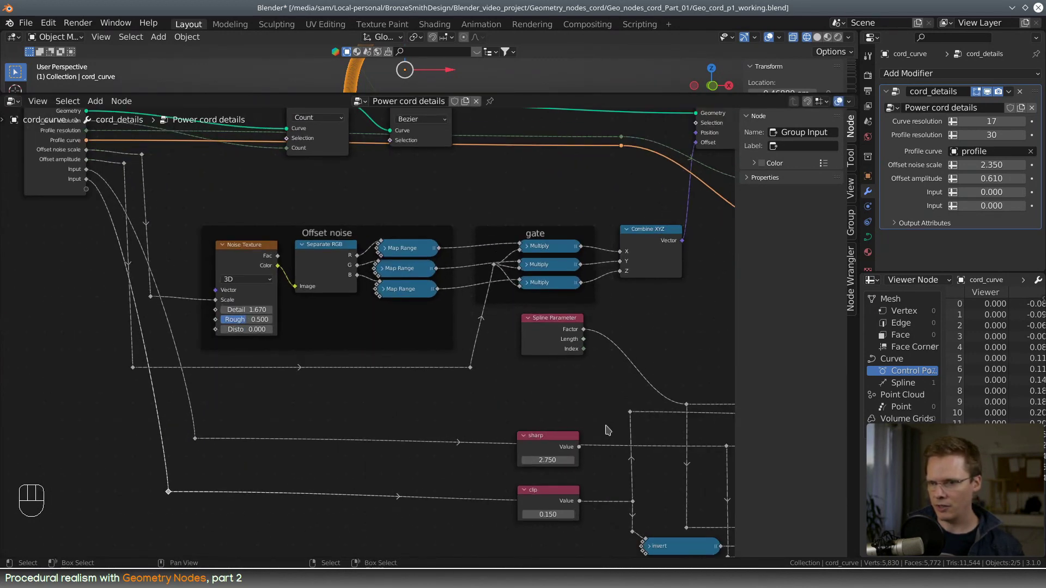
# - Show the node group's inputs in a slightly widened sidebar and open the first unnamed float input's name for editing
pyautogui.scroll(-3, 607, 430)
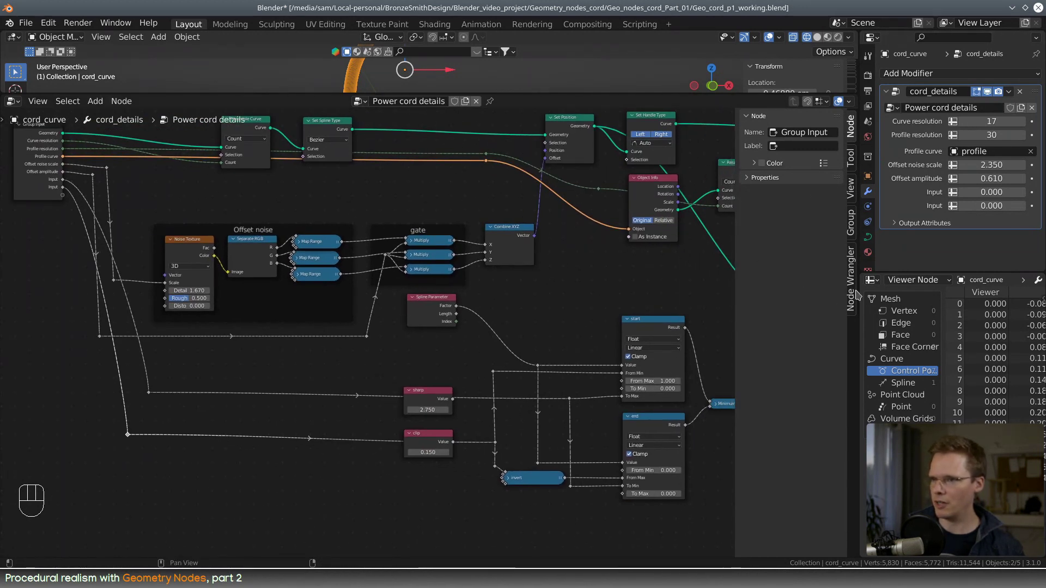
pyautogui.click(851, 223)
pyautogui.moveTo(820, 163); pyautogui.dragTo(822, 183)
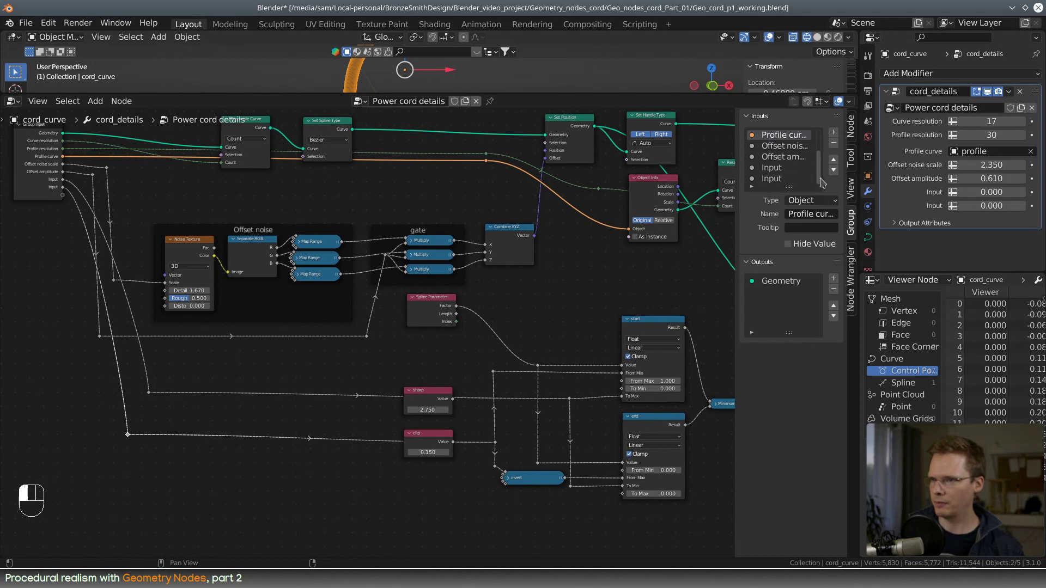
pyautogui.moveTo(736, 196); pyautogui.dragTo(710, 196)
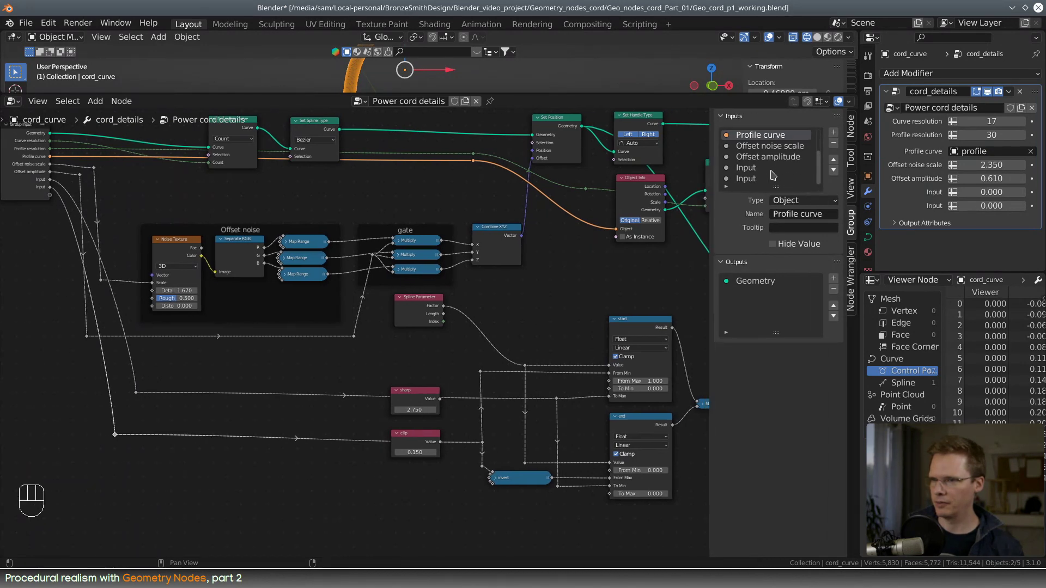
pyautogui.click(757, 169)
pyautogui.scroll(2, 338, 363)
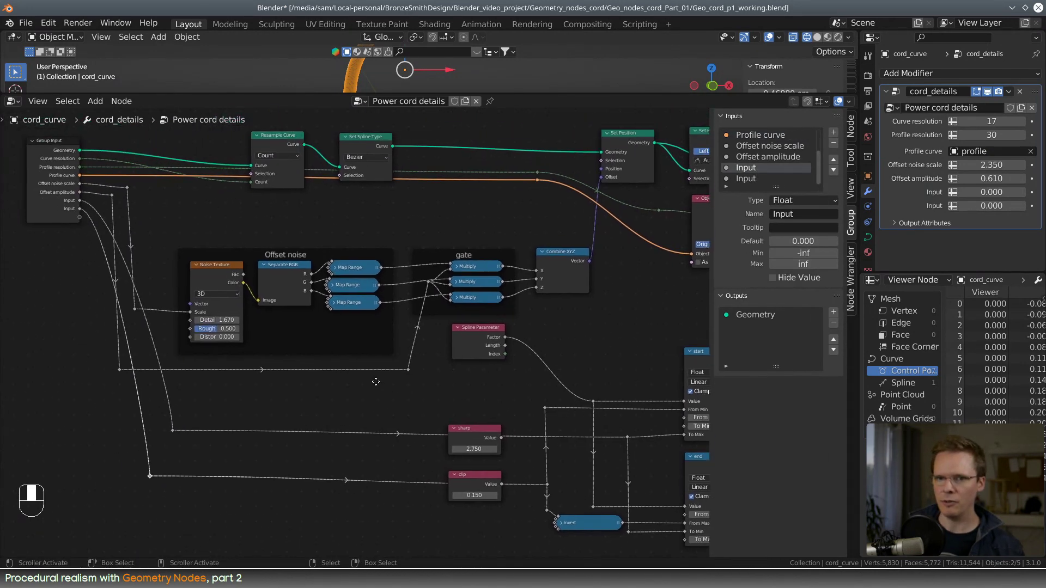
pyautogui.click(800, 216)
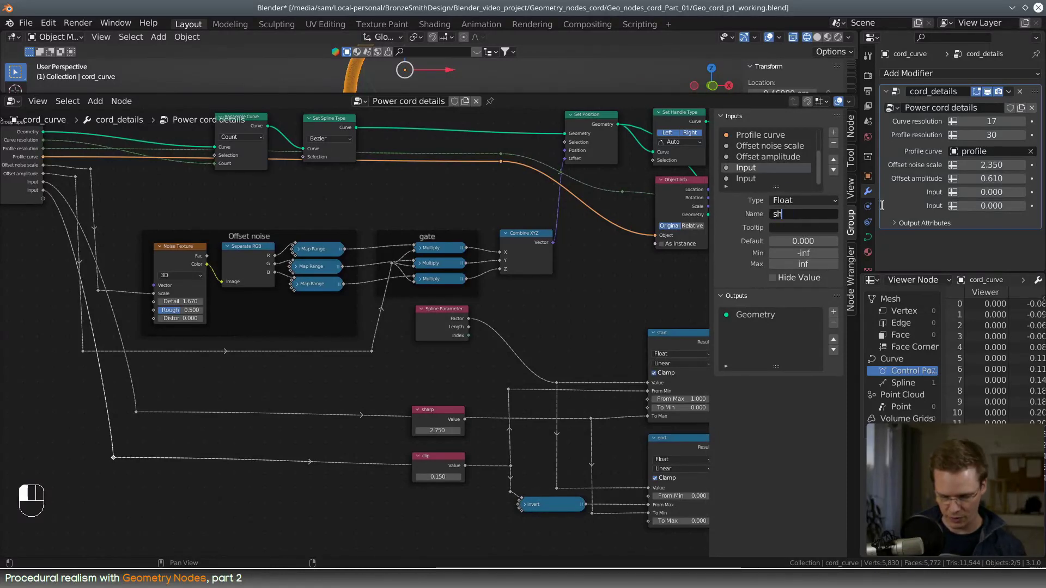
pyautogui.write('shar')
pyautogui.press('BackSpace')
pyautogui.press('BackSpace')
pyautogui.press('BackSpace')
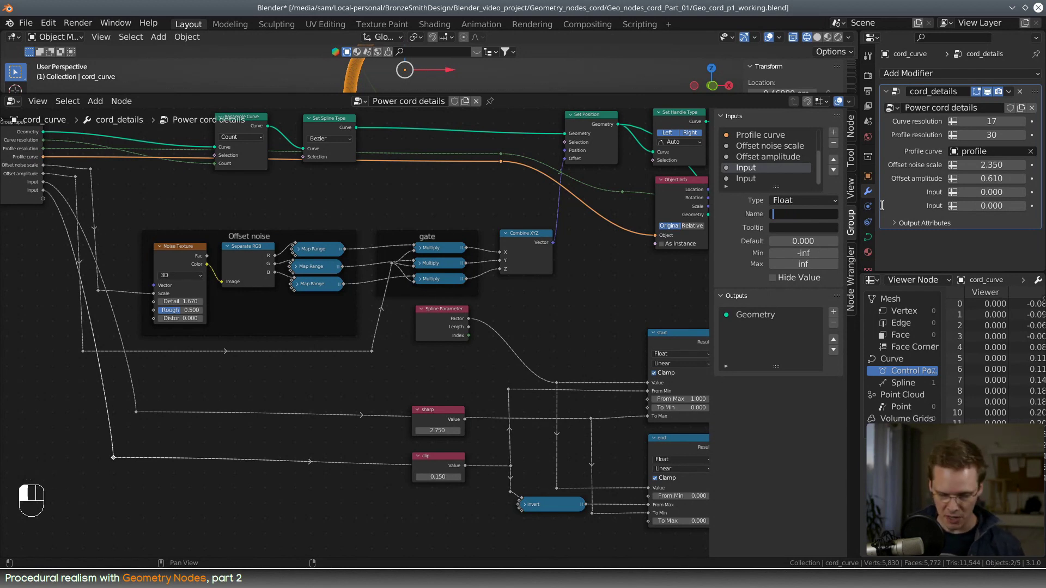
pyautogui.write('E')
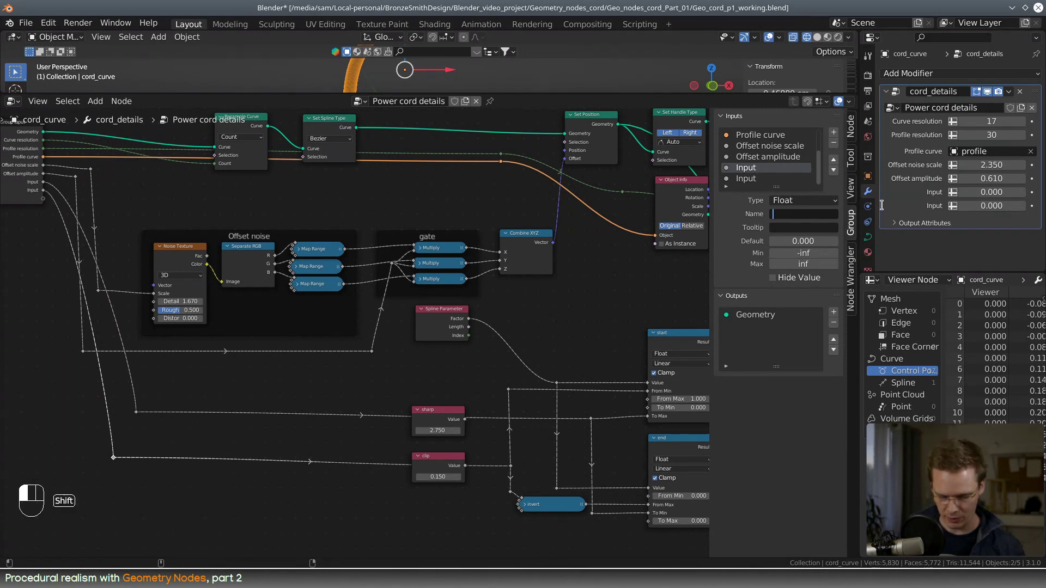
pyautogui.write('Mask Sha')
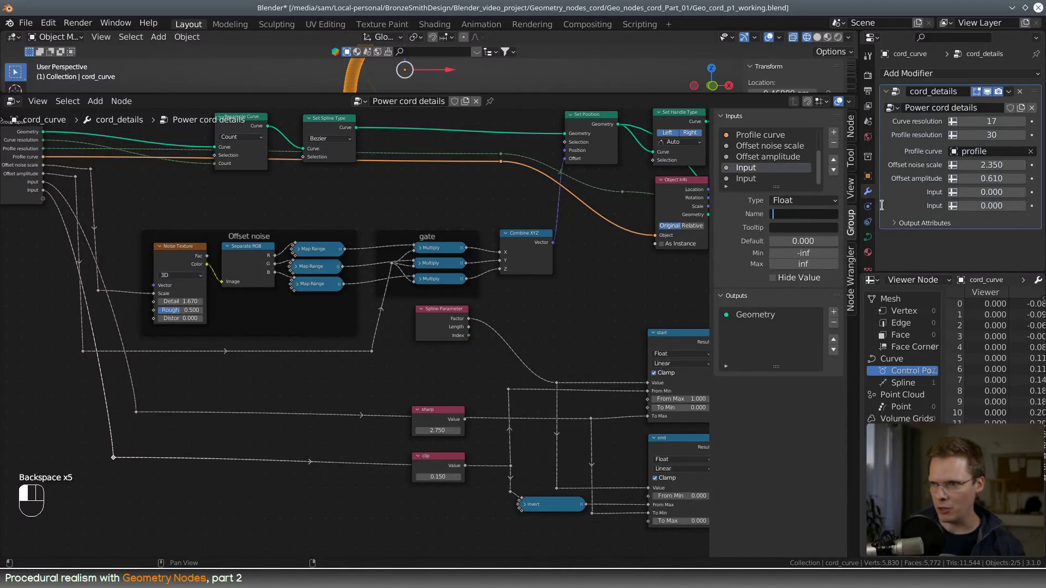
# - Name the first unnamed group input "End falloff sharpness"
pyautogui.write('End falloff')
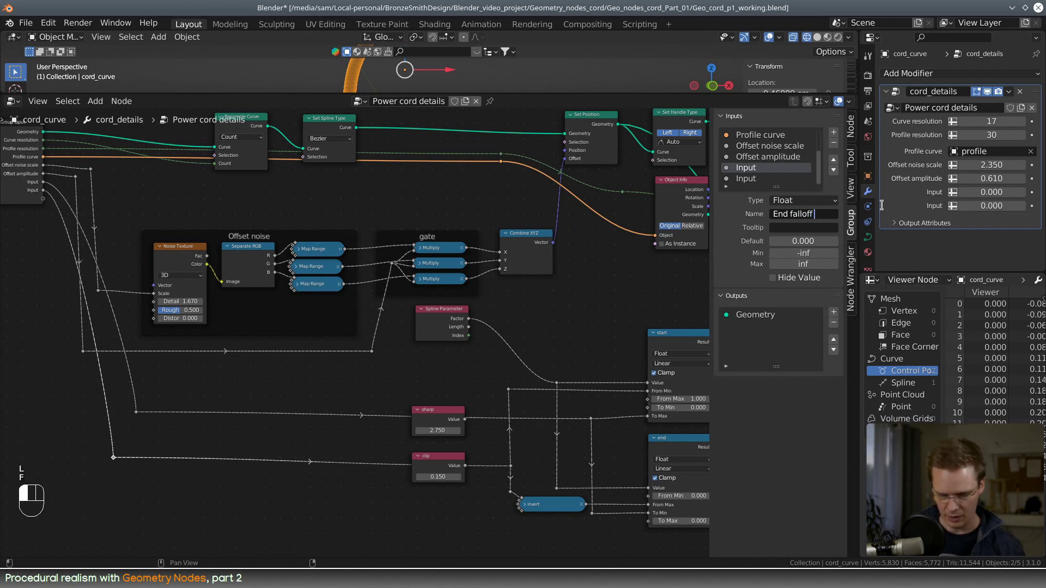
pyautogui.write('shar')
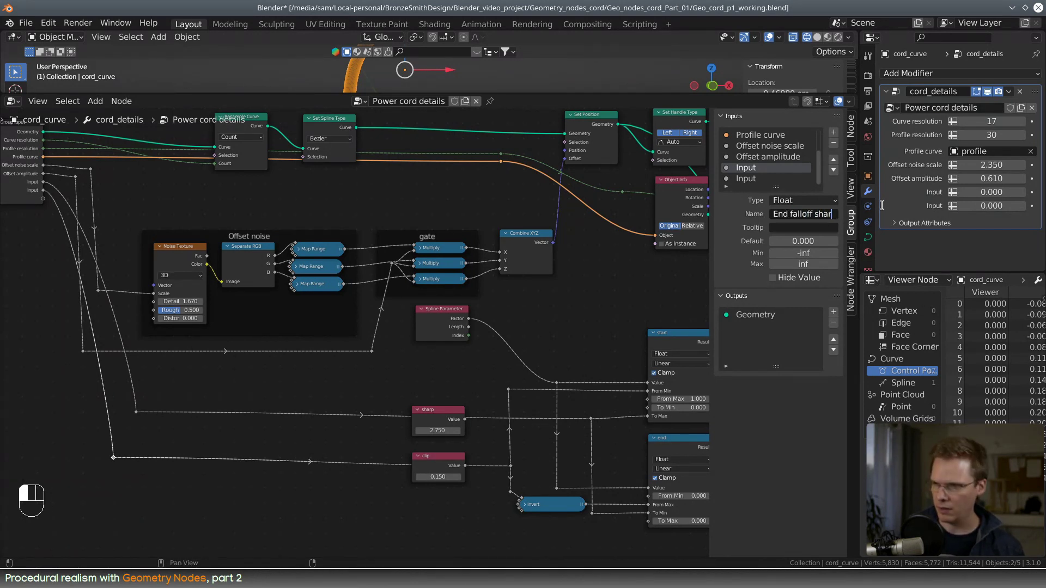
pyautogui.write('pness')
pyautogui.click(884, 211)
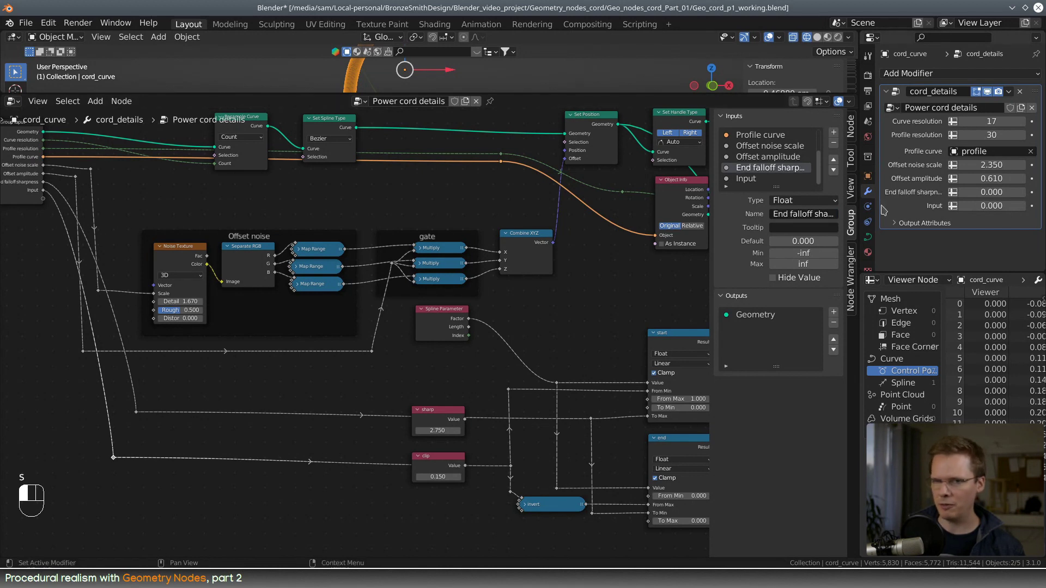
# - Rename the last group input as "End falloff clipping"
pyautogui.click(755, 180)
pyautogui.click(805, 213)
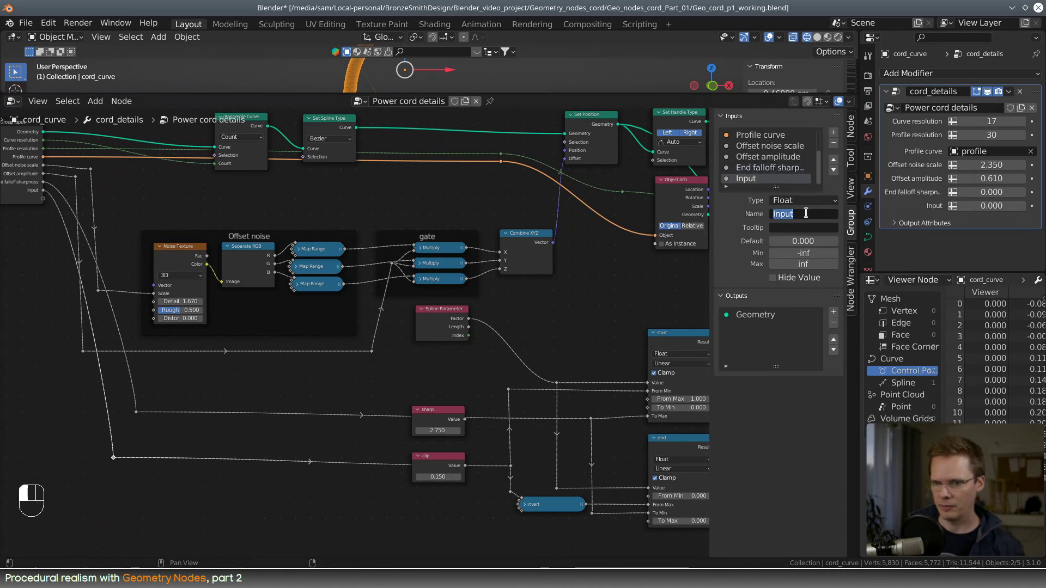
pyautogui.write('End fall')
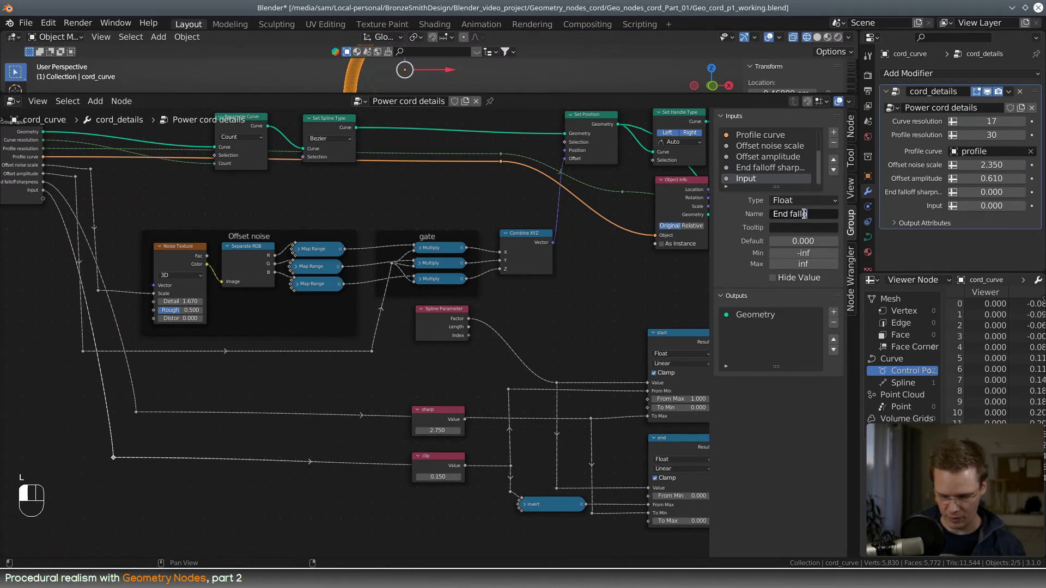
pyautogui.write('off clipping')
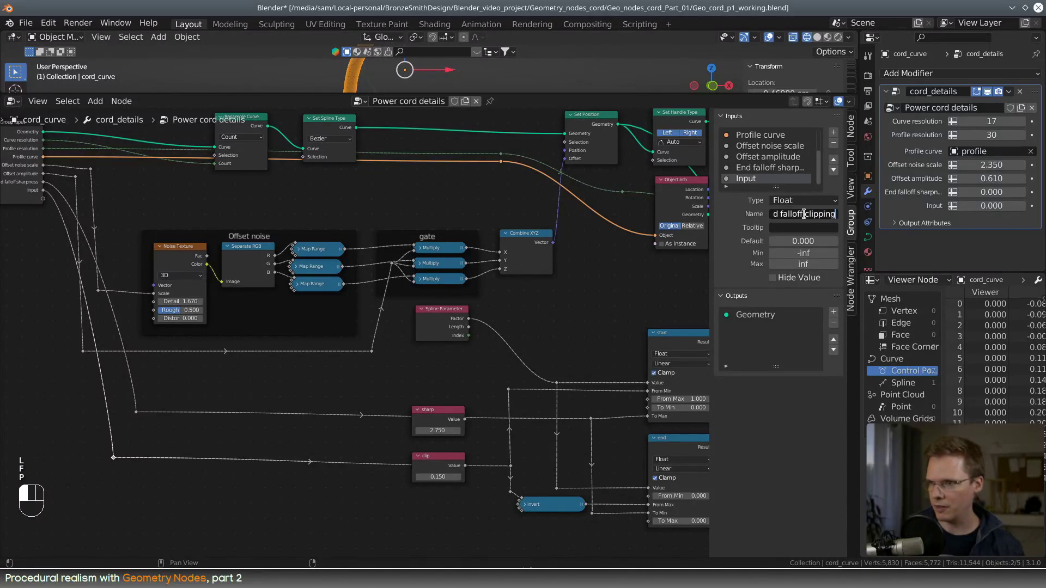
pyautogui.press('Return')
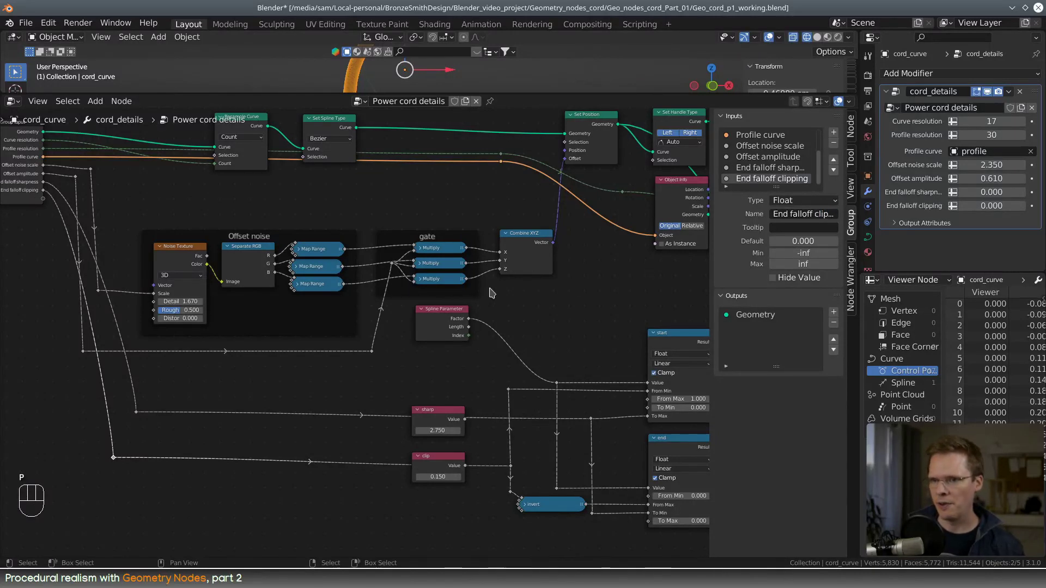
# - Delete the sharp and clip Value nodes while keeping their links connected, and move the clipping link's reroute point slightly down
pyautogui.click(448, 415)
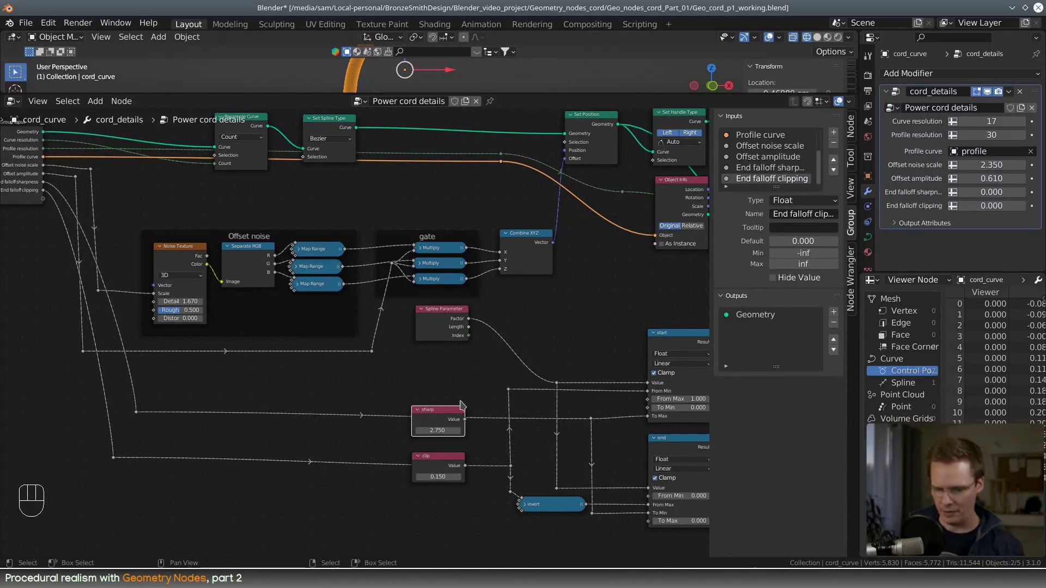
pyautogui.press('c')
pyautogui.rightClick(463, 417)
pyautogui.press('x')
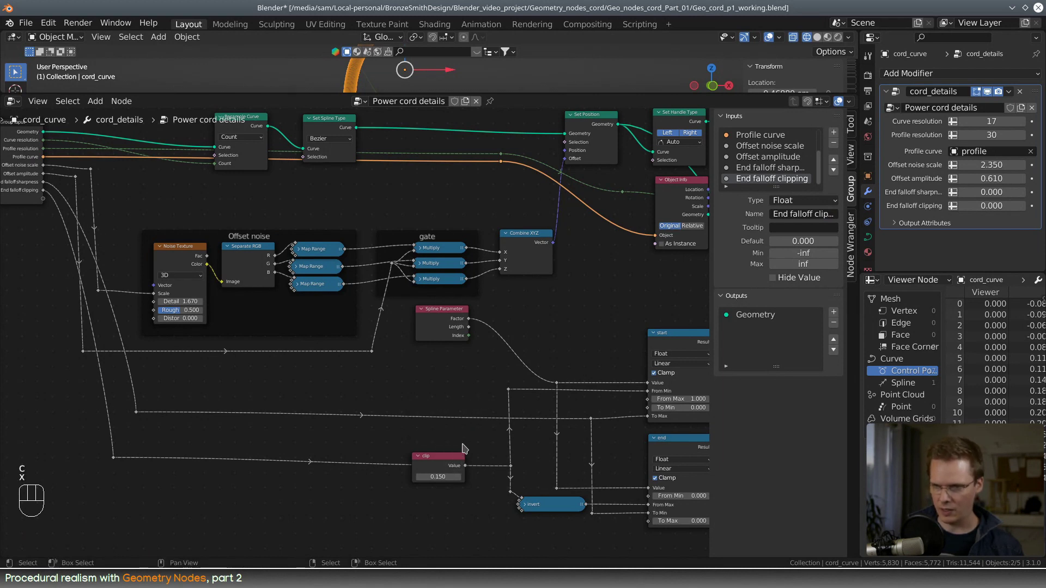
pyautogui.click(458, 462)
pyautogui.press('x')
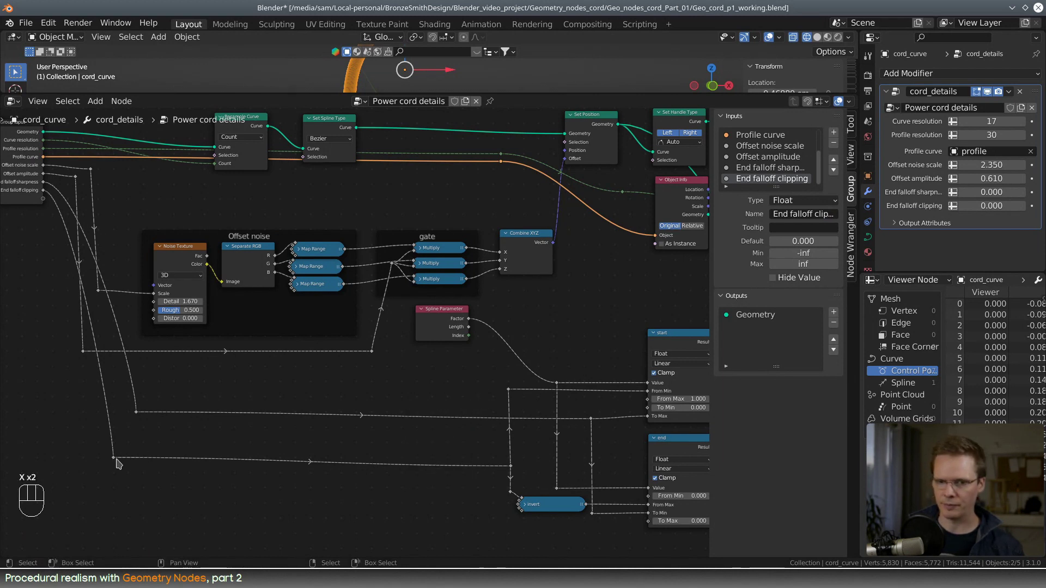
pyautogui.moveTo(116, 460); pyautogui.dragTo(116, 467)
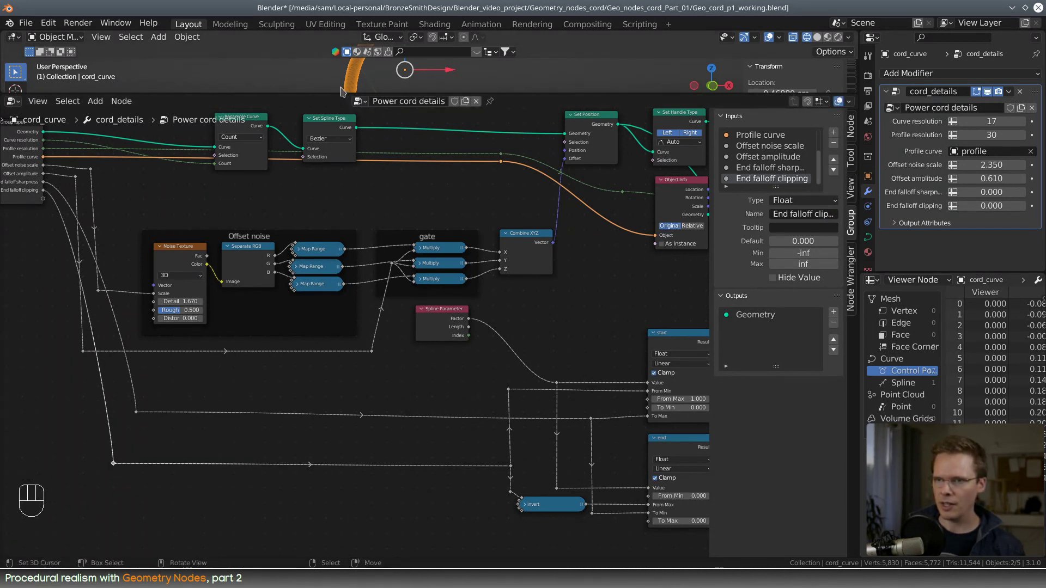
# - Set End falloff sharpness to 3.079 and End falloff clipping to 0.079 on the cord_details modifier
pyautogui.moveTo(506, 334); pyautogui.dragTo(271, 347, button='middle')
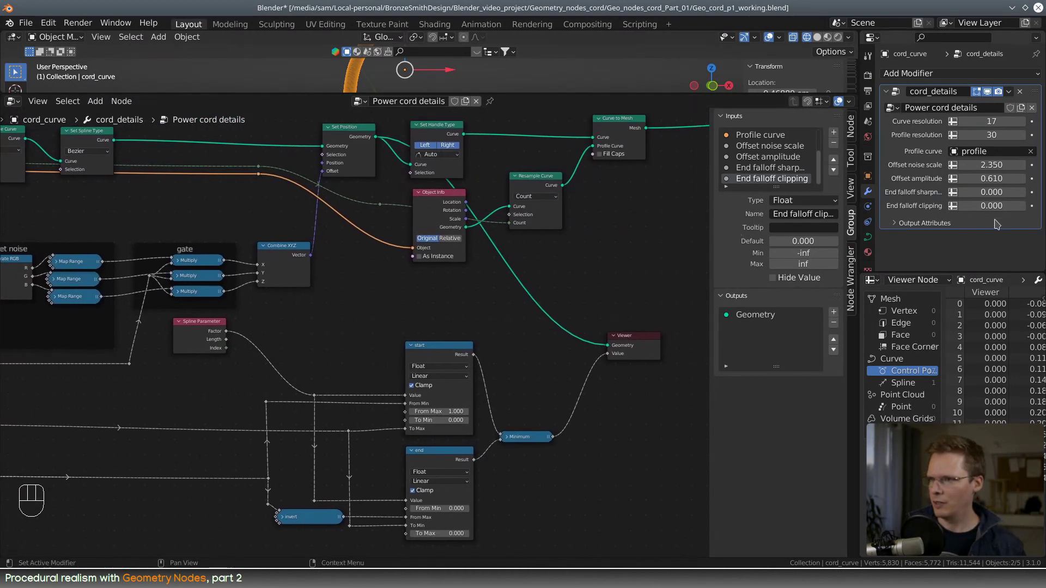
pyautogui.moveTo(986, 191)
pyautogui.keyDown('shift'); pyautogui.mouseDown()
pyautogui.moveTo(1027, 191)
pyautogui.moveTo(1002, 206)
pyautogui.moveTo(1013, 205)
pyautogui.moveTo(980, 205)
pyautogui.moveTo(1033, 192)
pyautogui.moveTo(992, 205)
pyautogui.mouseUp(); pyautogui.keyUp('shift')
# - Move the Combine XYZ node slightly farther from the gate frame
pyautogui.moveTo(413, 202); pyautogui.dragTo(410, 285, button='middle')
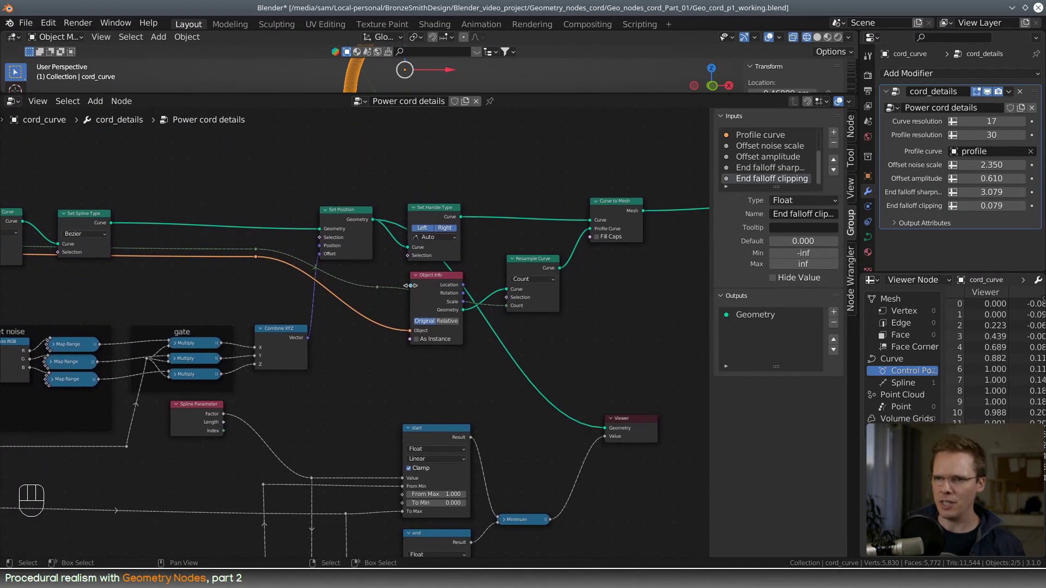
pyautogui.scroll(-3, 331, 276)
pyautogui.moveTo(334, 325); pyautogui.dragTo(441, 329, button='middle')
pyautogui.scroll(6, 406, 320)
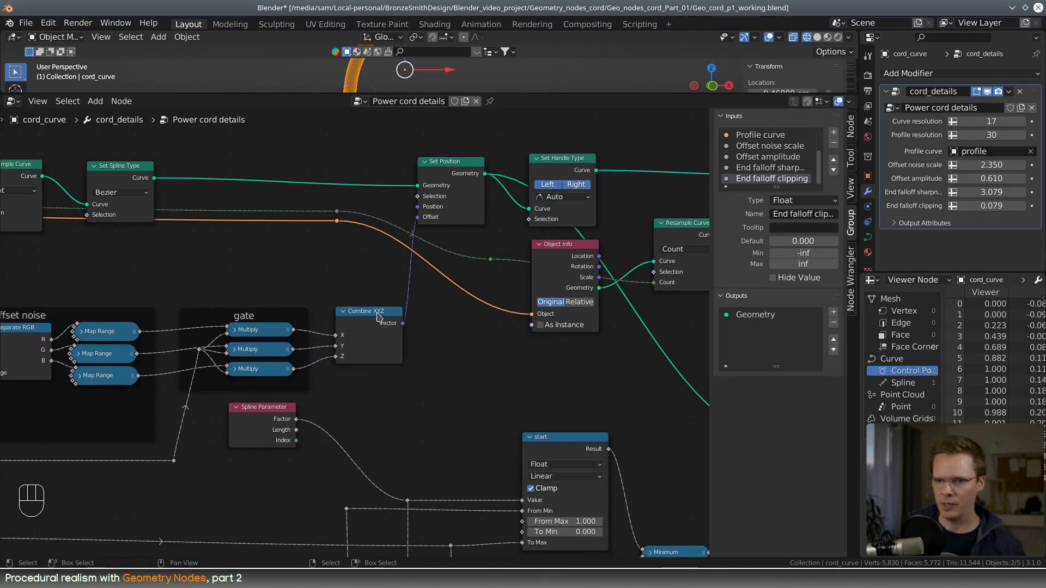
pyautogui.moveTo(379, 316); pyautogui.dragTo(403, 322)
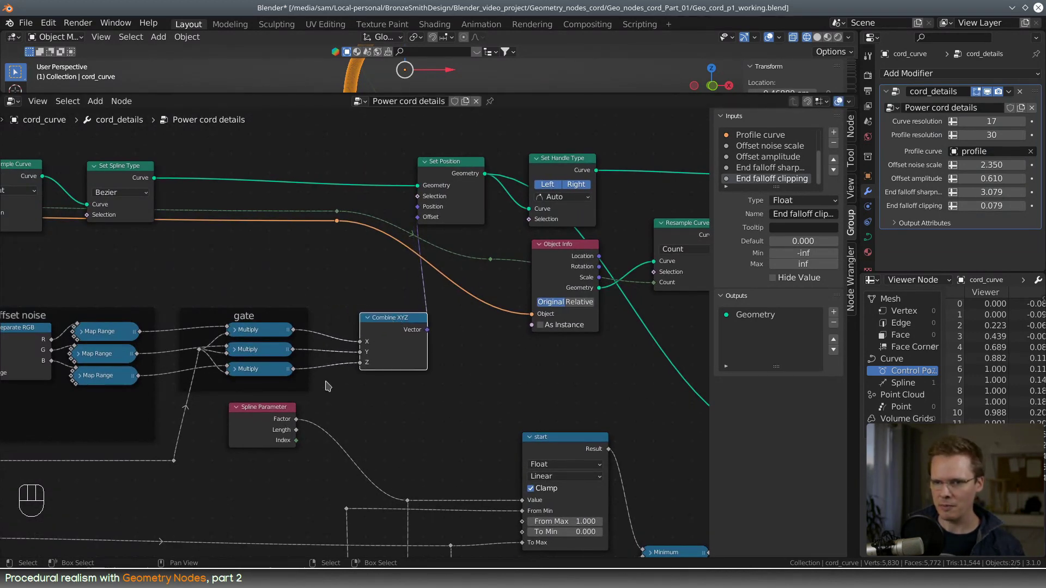
# - Insert a Math node on the Offset amplitude link before the gate and set its operation to Multiply
pyautogui.moveTo(328, 386); pyautogui.dragTo(452, 334, button='middle')
pyautogui.scroll(-3, 414, 328)
pyautogui.scroll(2, 355, 363)
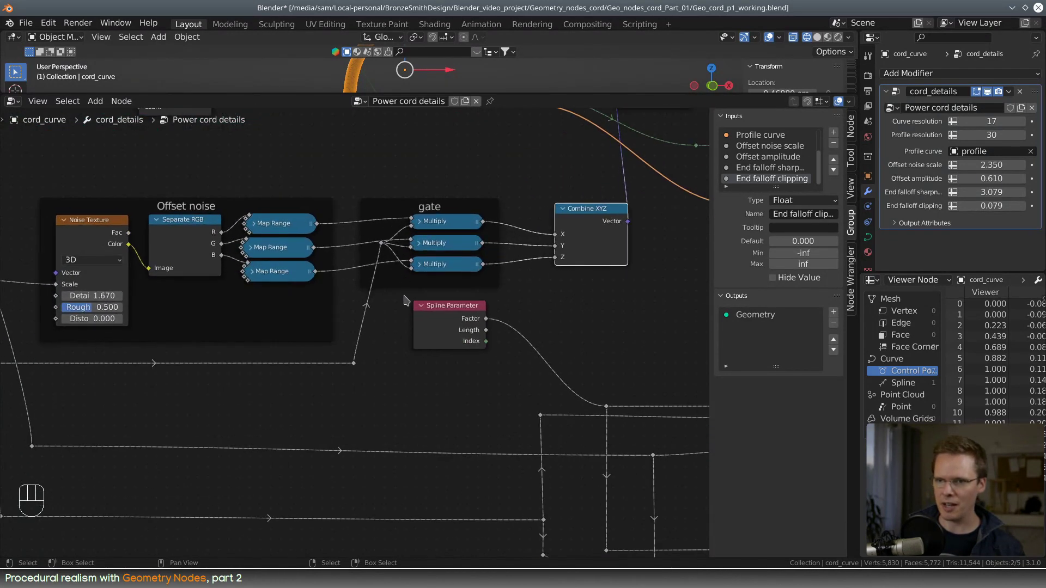
pyautogui.moveTo(281, 372); pyautogui.dragTo(189, 391, button='middle')
pyautogui.moveTo(406, 368); pyautogui.dragTo(409, 364, button='middle')
pyautogui.moveTo(441, 457); pyautogui.dragTo(414, 429, button='middle')
pyautogui.hotkey('shift', 'a')
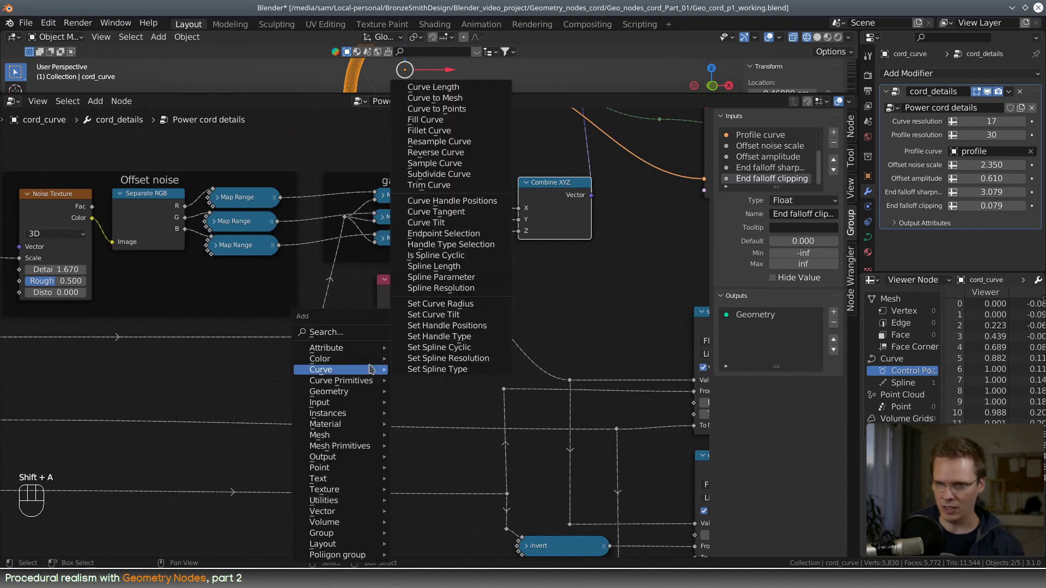
pyautogui.click(351, 332)
pyautogui.write('math')
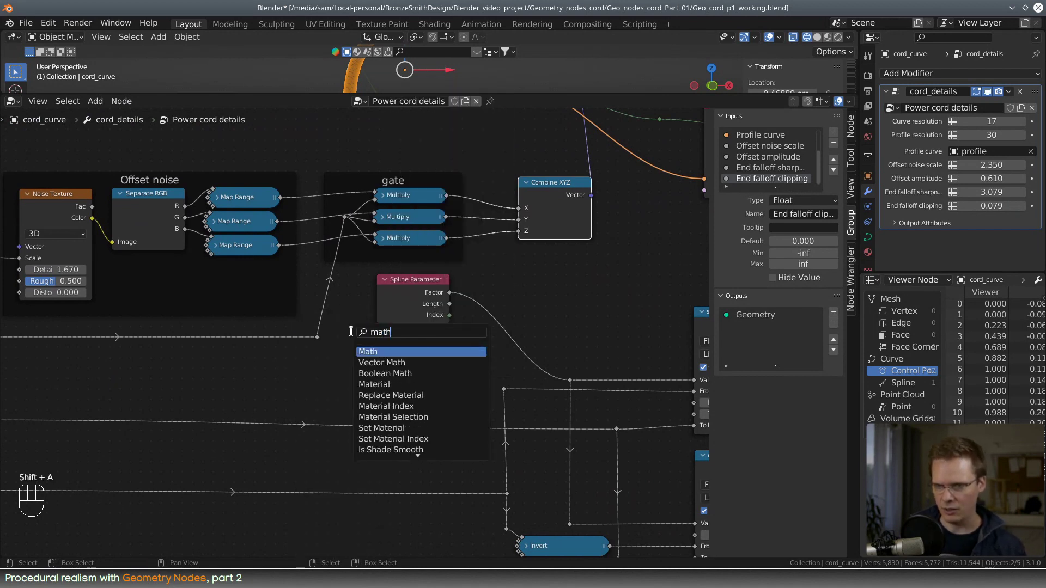
pyautogui.press('Return')
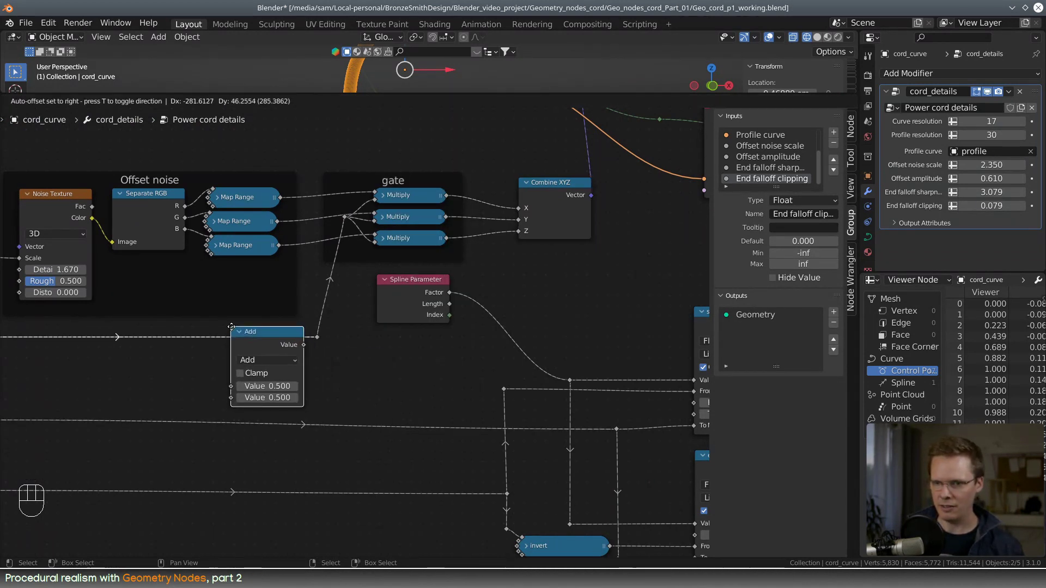
pyautogui.click(282, 365)
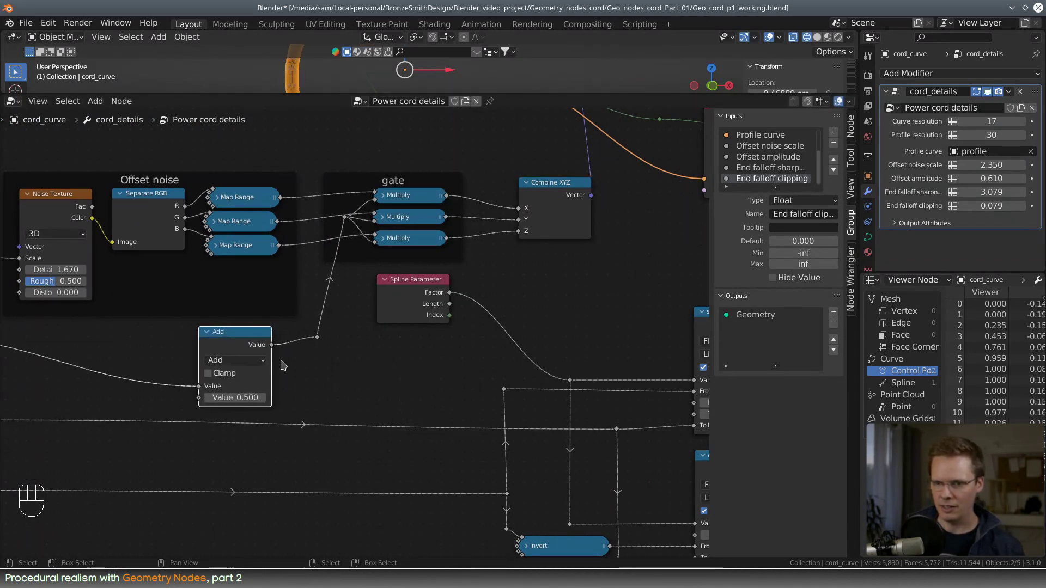
pyautogui.click(243, 368)
pyautogui.click(257, 404)
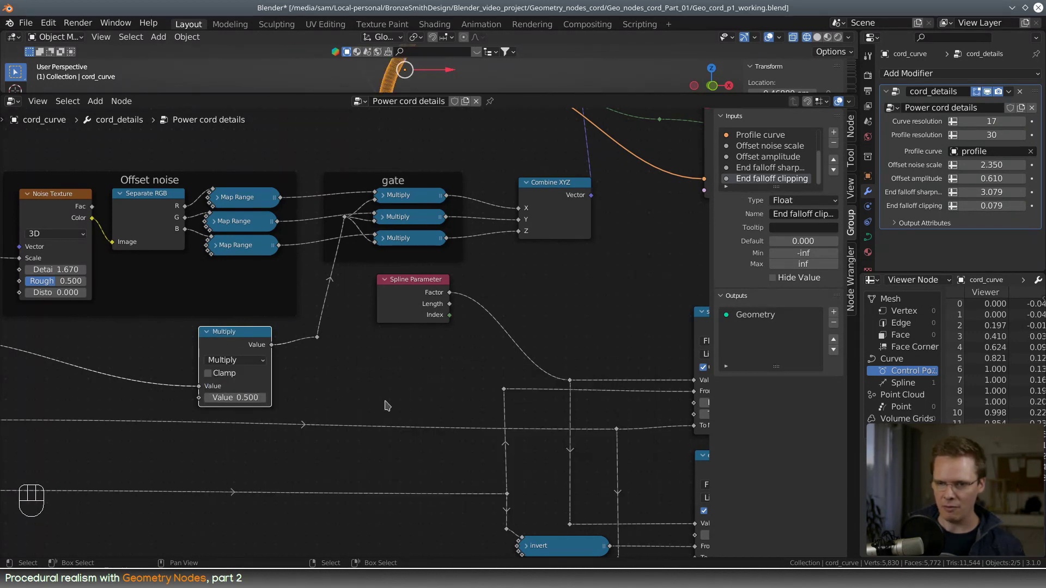
# - Connect the Minimum node's output to the new Multiply node's second value and enlarge the 3D viewport to show the cord
pyautogui.scroll(-4, 447, 438)
pyautogui.moveTo(386, 441); pyautogui.dragTo(224, 434, button='middle')
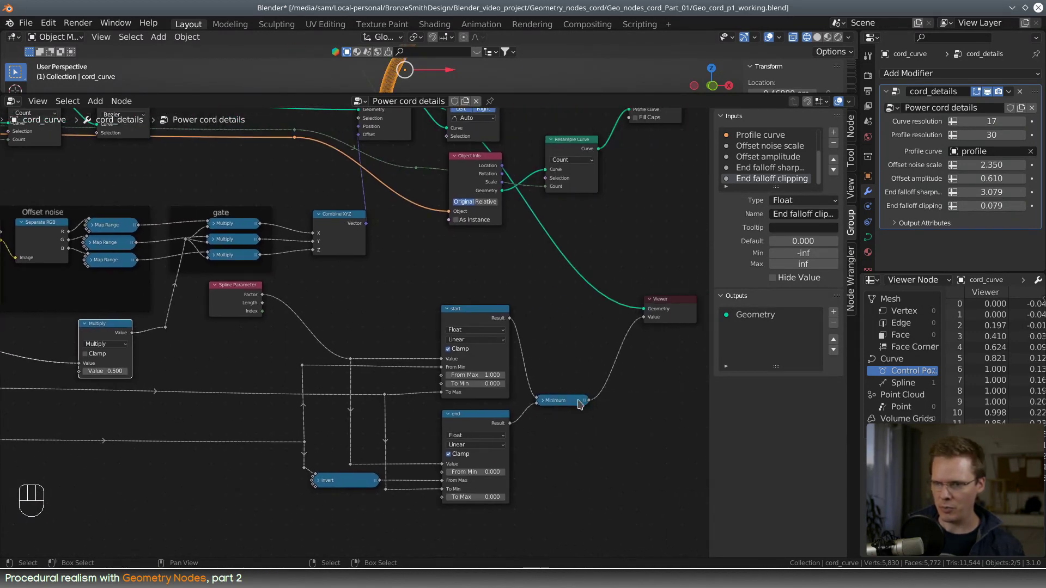
pyautogui.moveTo(588, 402); pyautogui.dragTo(79, 372)
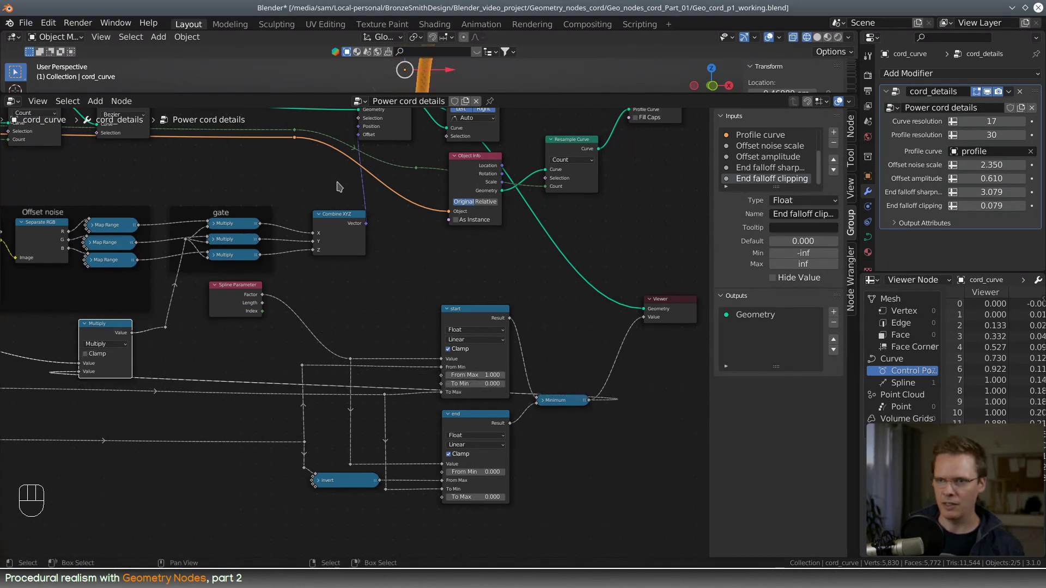
pyautogui.moveTo(279, 94); pyautogui.dragTo(260, 390)
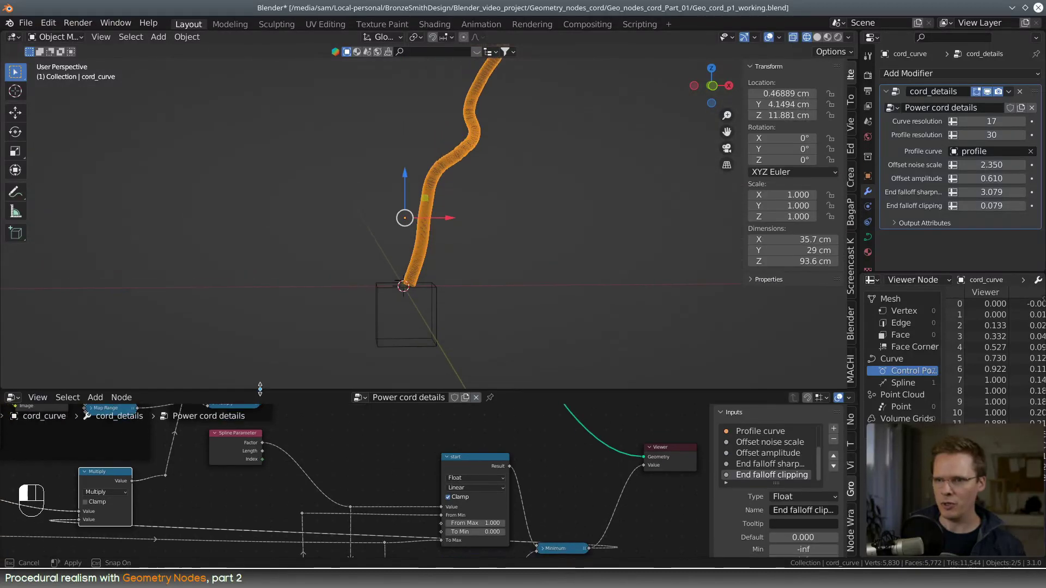
# - Set Offset amplitude to 1.840 and End falloff sharpness to 30.869 on the cord_details modifier
pyautogui.moveTo(464, 332); pyautogui.dragTo(490, 289, button='middle')
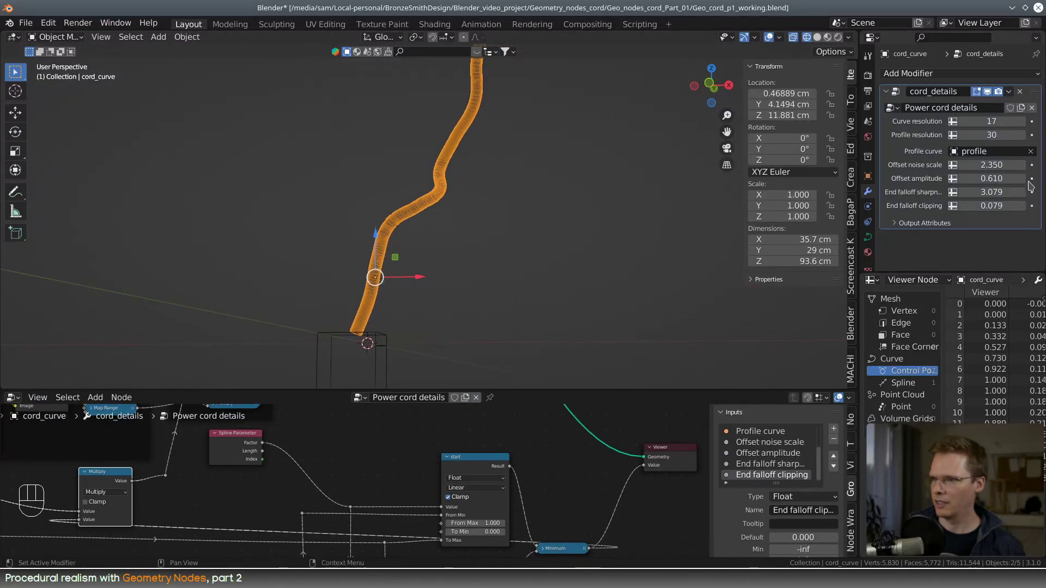
pyautogui.moveTo(990, 179); pyautogui.dragTo(1022, 178)
pyautogui.keyDown('shift'); pyautogui.moveTo(590, 181); pyautogui.dragTo(512, 225, button='middle'); pyautogui.keyUp('shift')
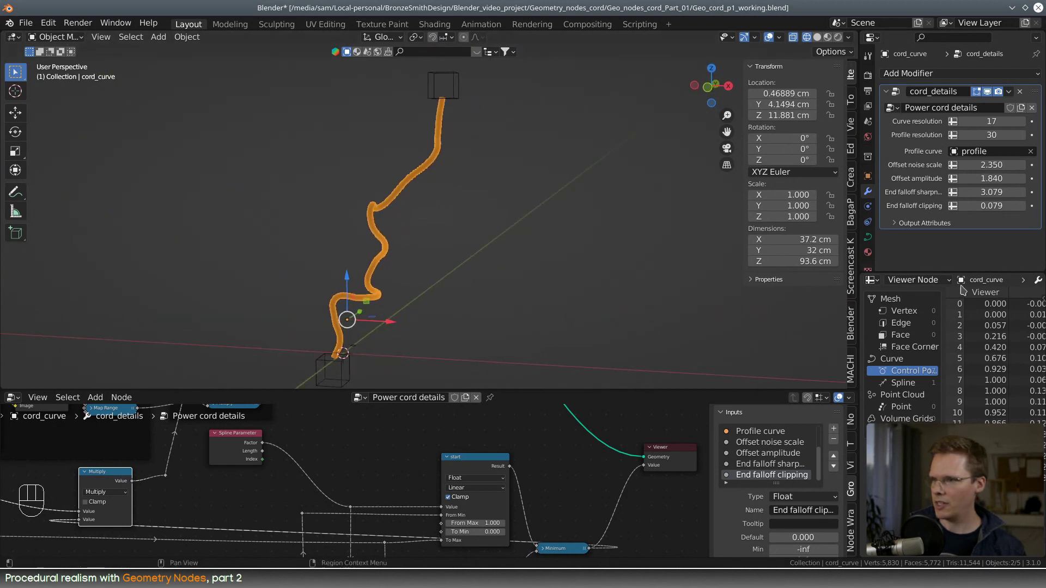
pyautogui.moveTo(988, 191); pyautogui.dragTo(1030, 192)
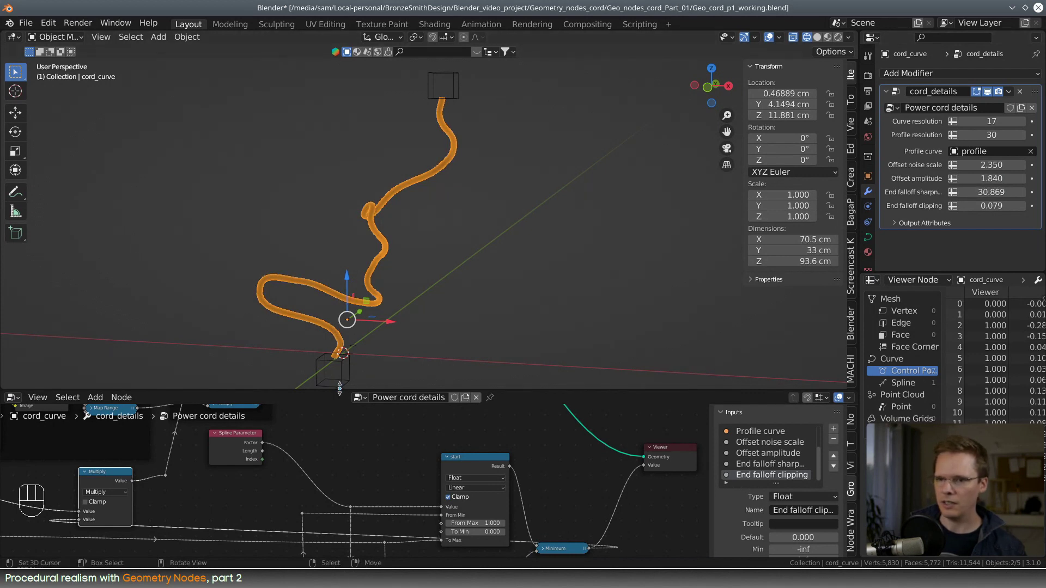
# - Bypass the falloff Multiply node by linking the Offset amplitude directly to the reroute feeding the gate, and examine the cord ends
pyautogui.moveTo(343, 390); pyautogui.dragTo(332, 264)
pyautogui.moveTo(194, 444); pyautogui.dragTo(346, 409, button='middle')
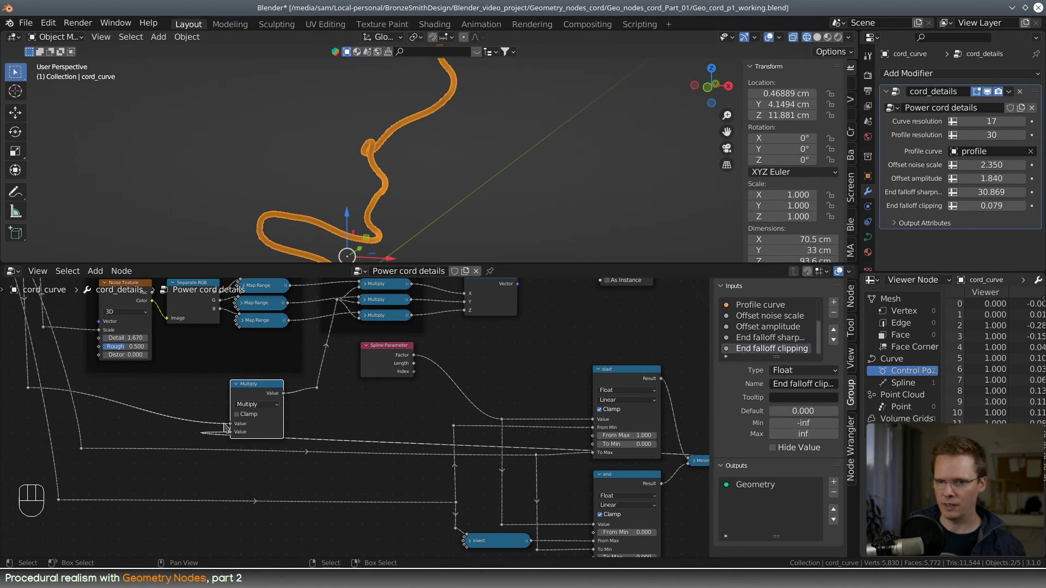
pyautogui.moveTo(248, 423); pyautogui.dragTo(316, 388)
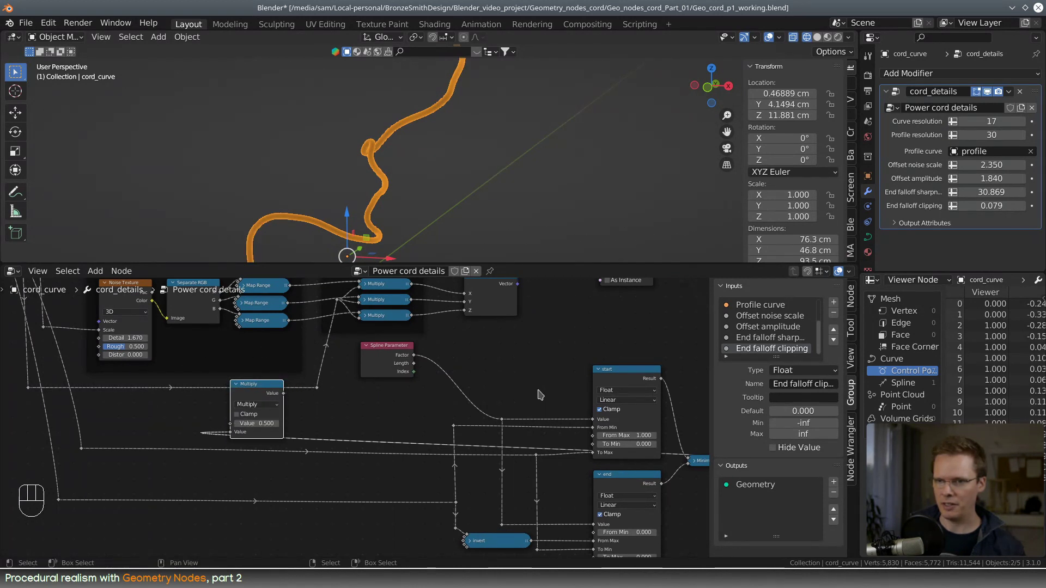
pyautogui.scroll(-2, 464, 224)
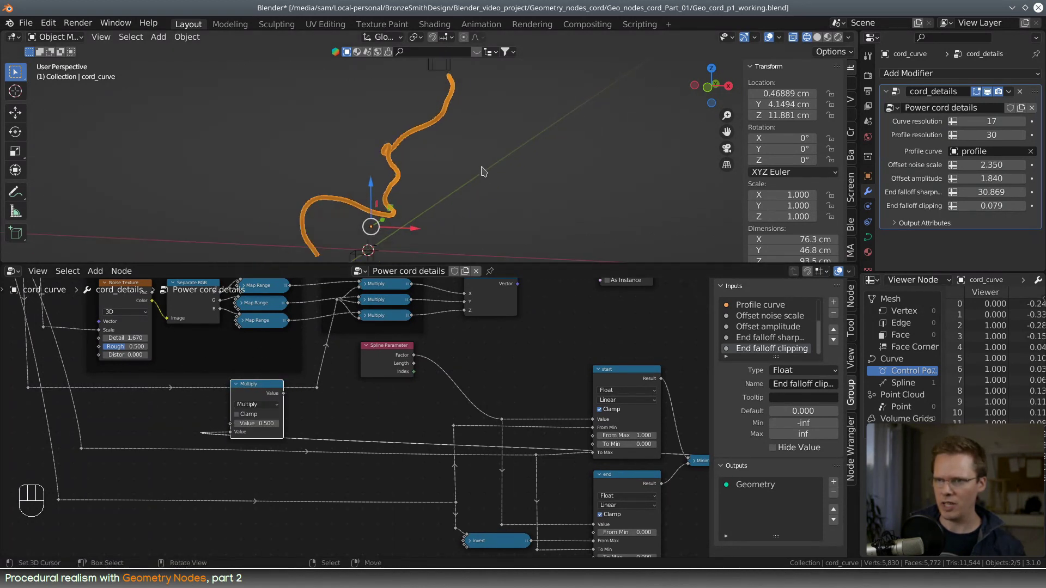
pyautogui.moveTo(481, 172); pyautogui.dragTo(479, 198, button='middle')
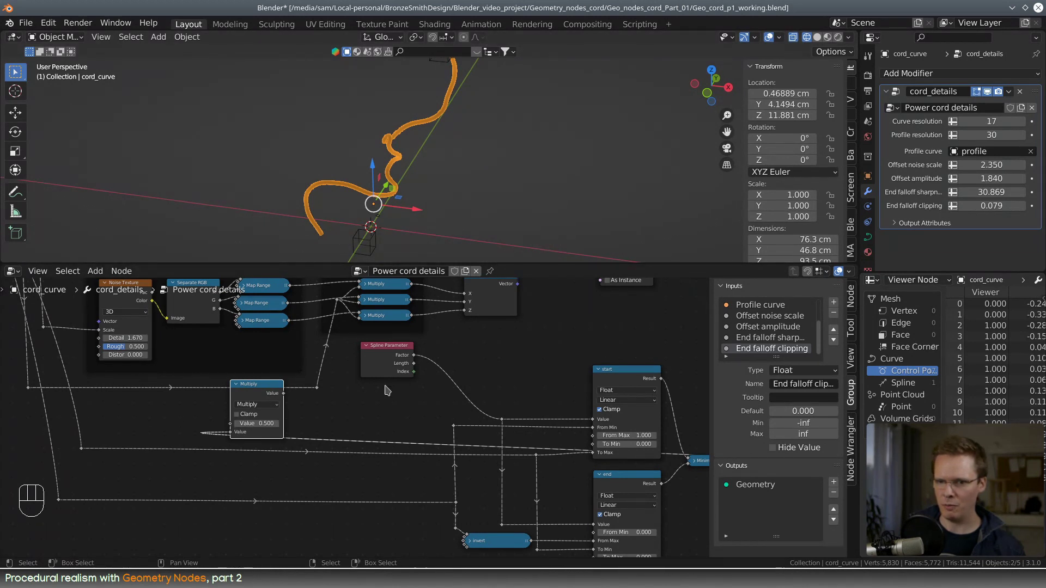
# - Restore the Multiply node between the Offset amplitude link and the gate reroute, and check the cord's lower end
pyautogui.moveTo(283, 393); pyautogui.dragTo(316, 389)
pyautogui.moveTo(26, 388); pyautogui.dragTo(234, 427)
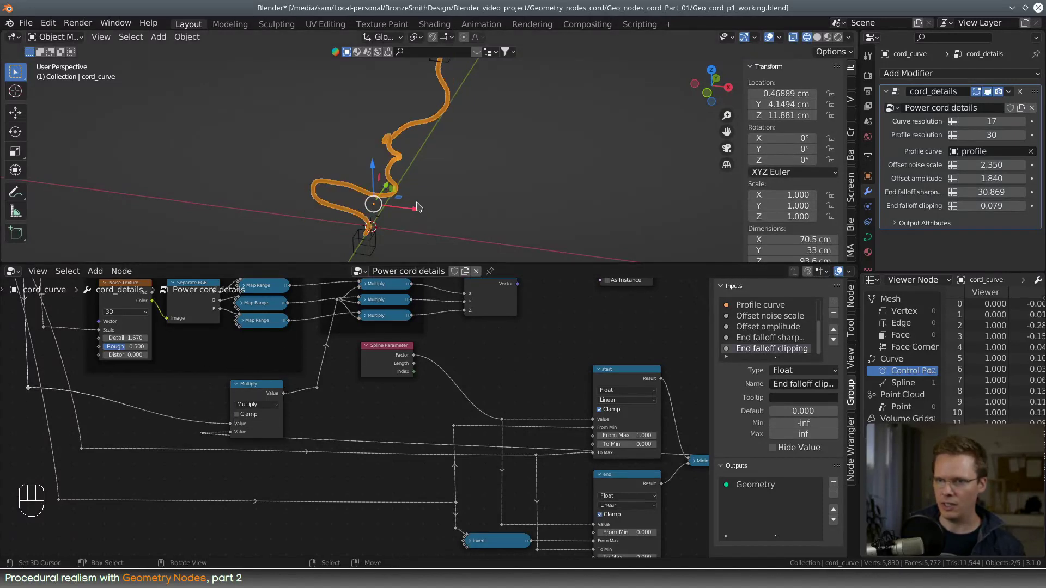
pyautogui.moveTo(390, 195); pyautogui.dragTo(449, 178, button='middle')
pyautogui.scroll(4, 428, 188)
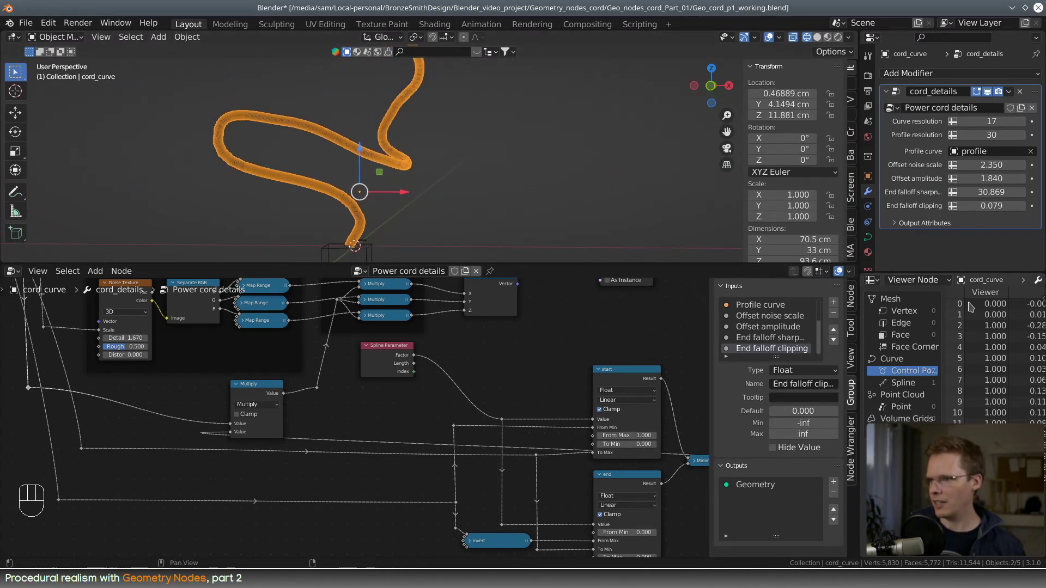
# - Enlarge the 3D viewport and adjust End falloff clipping to 0.118 and End falloff sharpness to 3.679
pyautogui.moveTo(503, 263); pyautogui.dragTo(496, 403)
pyautogui.moveTo(485, 280); pyautogui.dragTo(440, 271, button='middle')
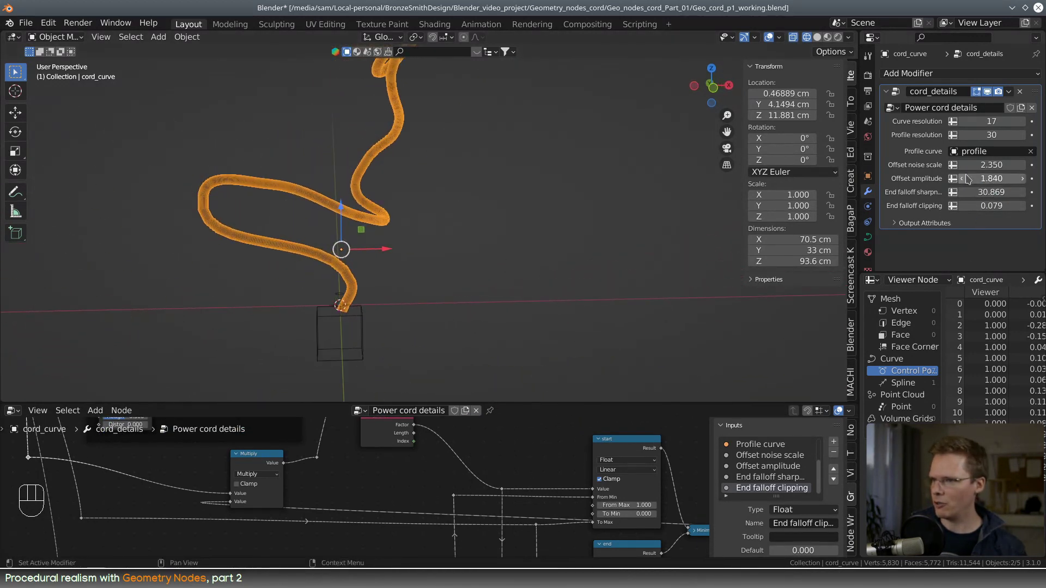
pyautogui.moveTo(990, 203)
pyautogui.mouseDown()
pyautogui.moveTo(969, 204)
pyautogui.moveTo(989, 203)
pyautogui.mouseUp()
pyautogui.moveTo(991, 206); pyautogui.dragTo(899, 192)
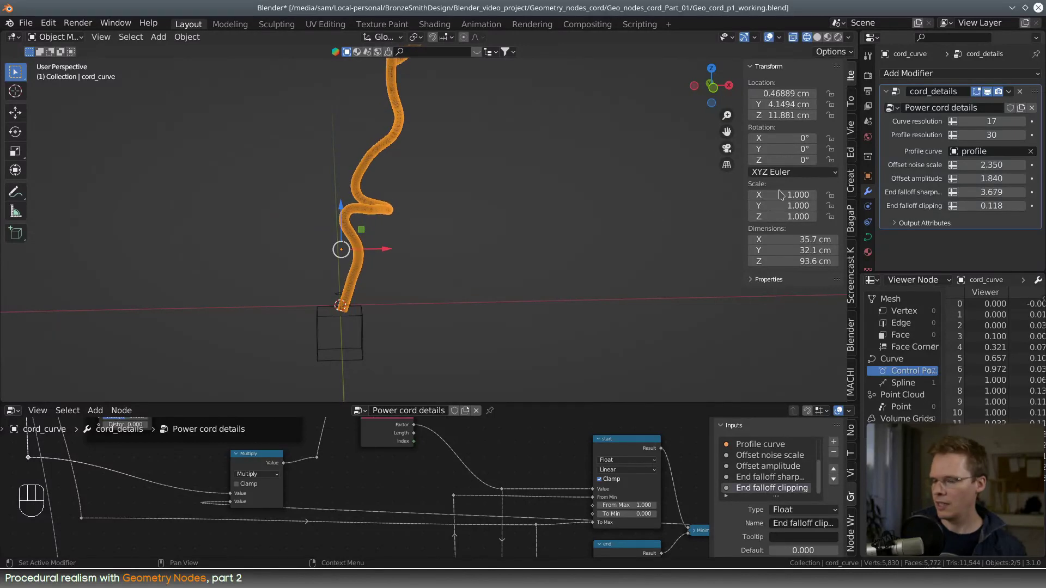
# - Enlarge the node editor, widen its sidebar to show full input names, and set End falloff sharpness to 3.079
pyautogui.moveTo(497, 403); pyautogui.dragTo(497, 285)
pyautogui.moveTo(497, 262); pyautogui.dragTo(477, 186, button='middle')
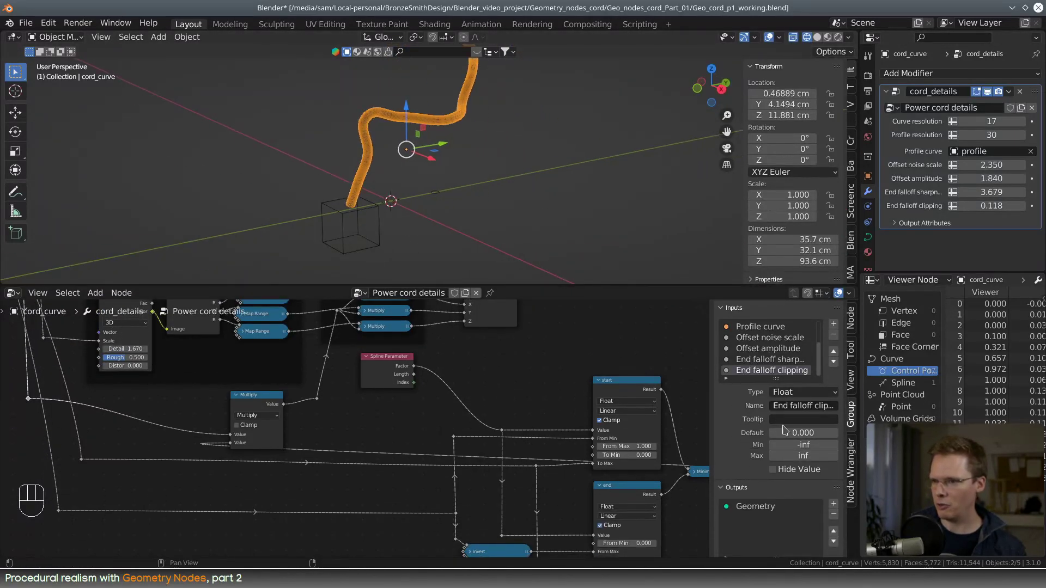
pyautogui.moveTo(710, 367); pyautogui.dragTo(594, 368)
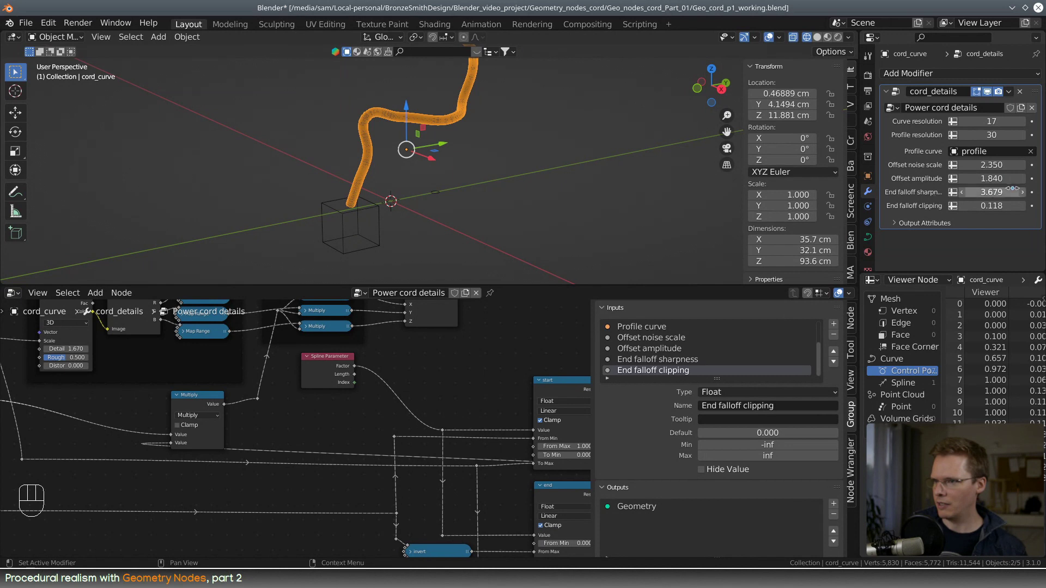
pyautogui.moveTo(1001, 191)
pyautogui.mouseDown()
pyautogui.moveTo(1042, 191)
pyautogui.moveTo(1000, 191)
pyautogui.mouseUp()
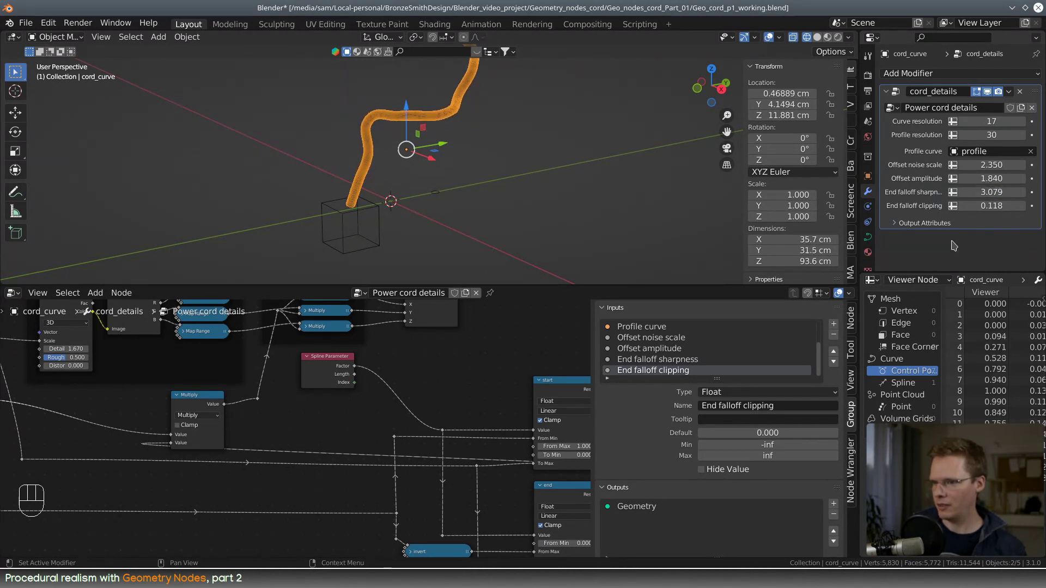
# - Give the End falloff sharpness group input the tooltip "Higher values = sharper falloff"
pyautogui.click(656, 360)
pyautogui.click(745, 419)
pyautogui.write('H')
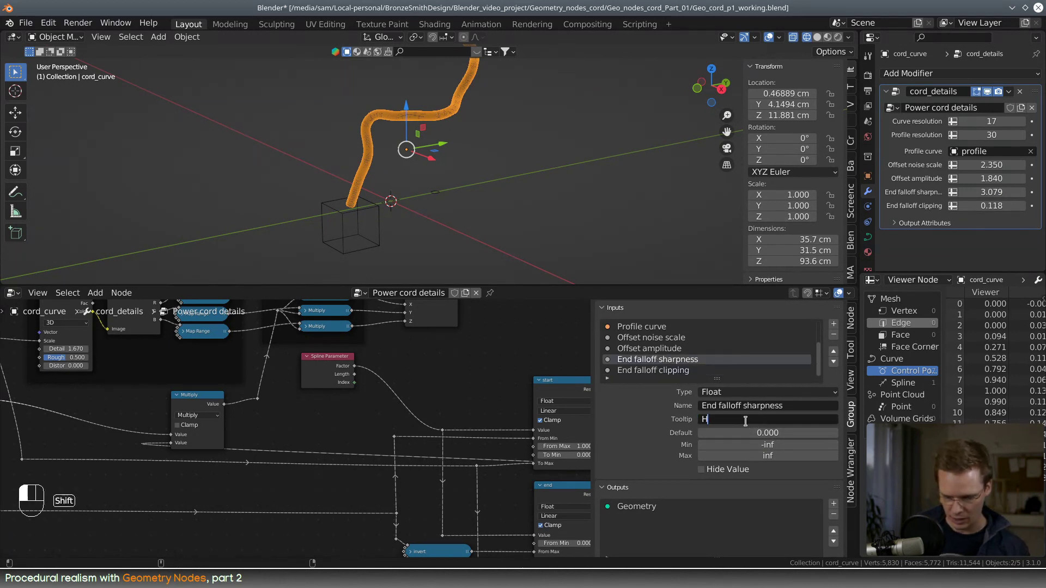
pyautogui.write('igher values = sharper fal')
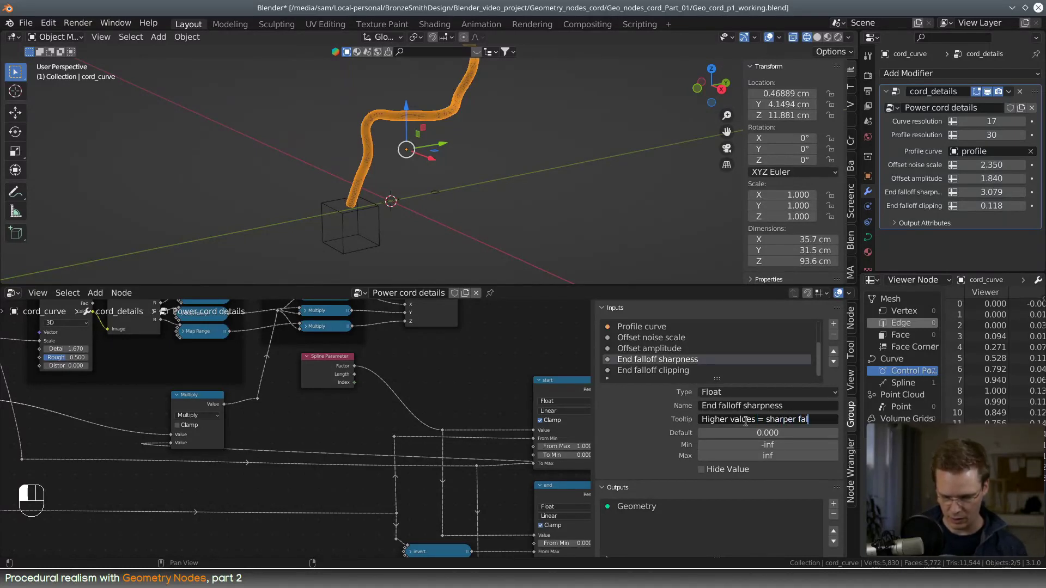
pyautogui.write('ff')
pyautogui.press('Return')
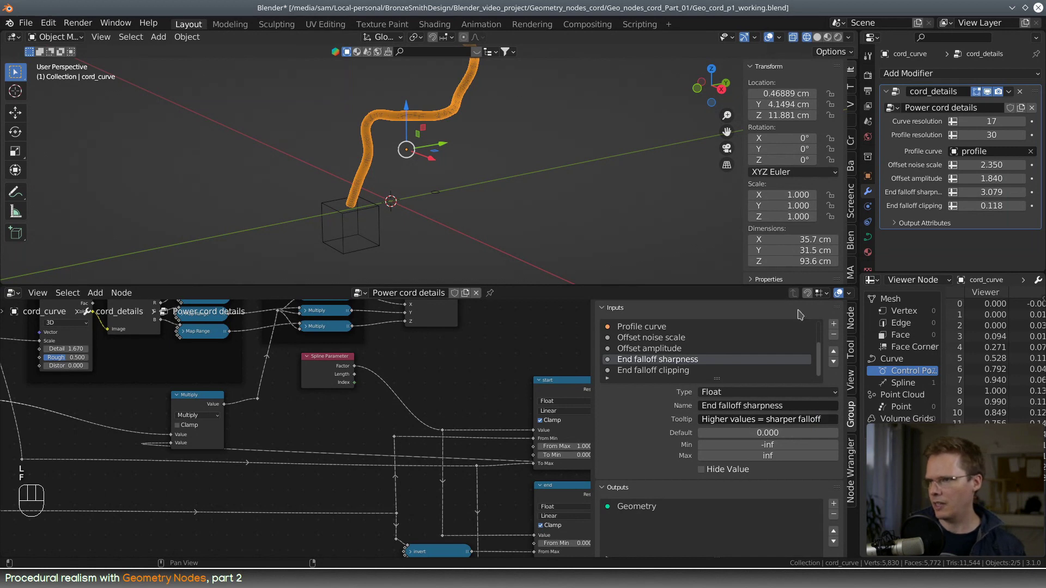
# - Set End falloff clipping to 0.088 and give its group input the tooltip "Lower values = less clipping"
pyautogui.moveTo(995, 206)
pyautogui.mouseDown()
pyautogui.moveTo(958, 206)
pyautogui.moveTo(994, 207)
pyautogui.mouseUp()
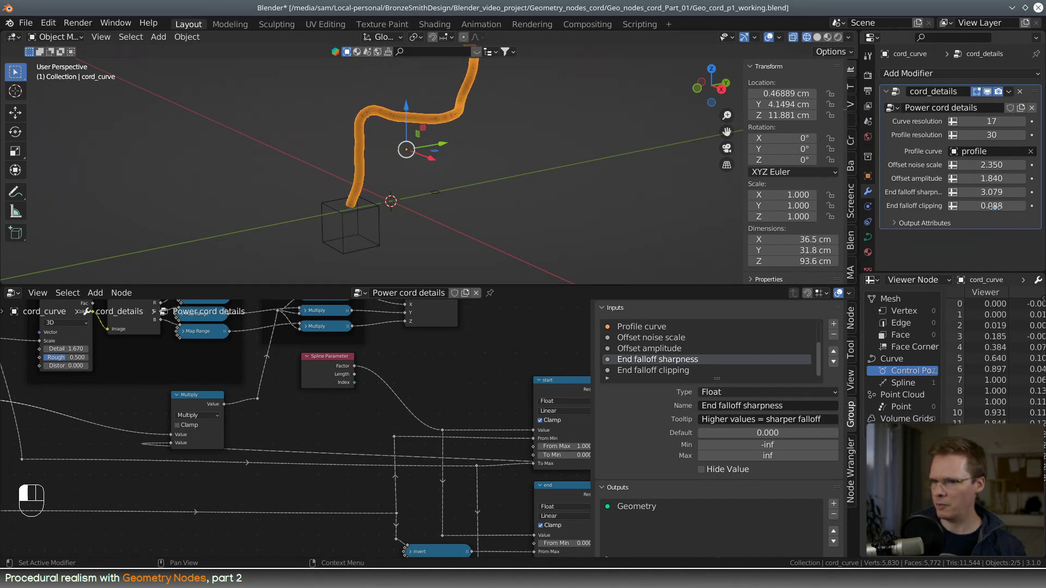
pyautogui.click(681, 371)
pyautogui.click(763, 419)
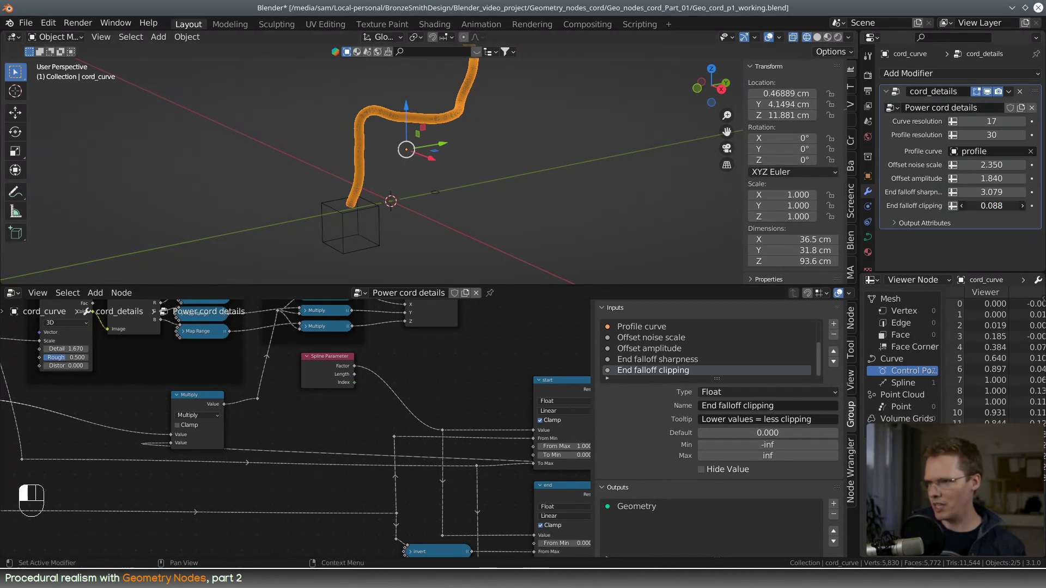
# - Set Curve resolution to 50 and try End falloff clipping at 0.148 and 0.038 on the cord_details modifier
pyautogui.moveTo(991, 205)
pyautogui.mouseDown()
pyautogui.moveTo(1018, 205)
pyautogui.moveTo(994, 206)
pyautogui.mouseUp()
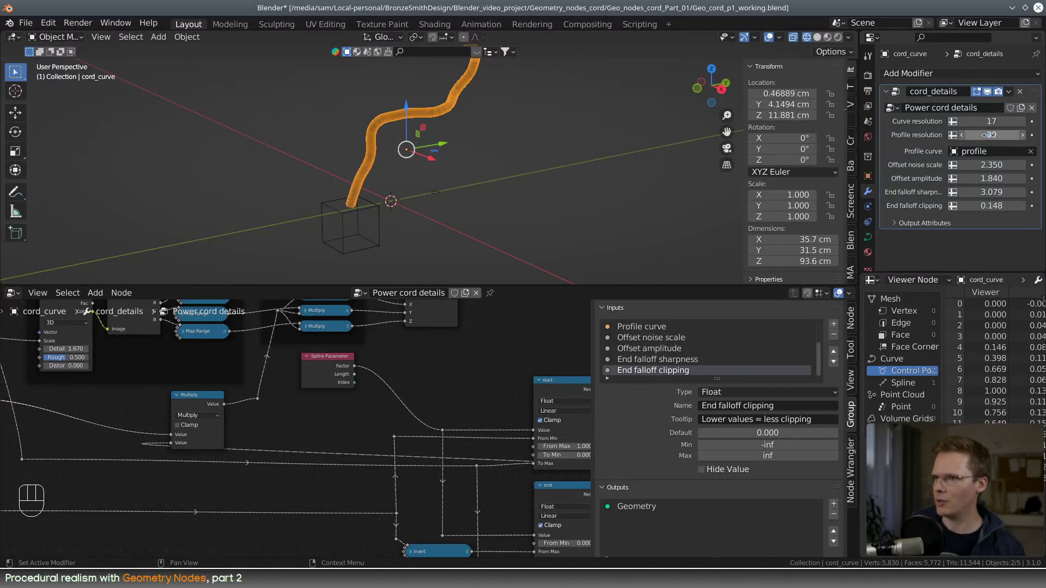
pyautogui.doubleClick(996, 122)
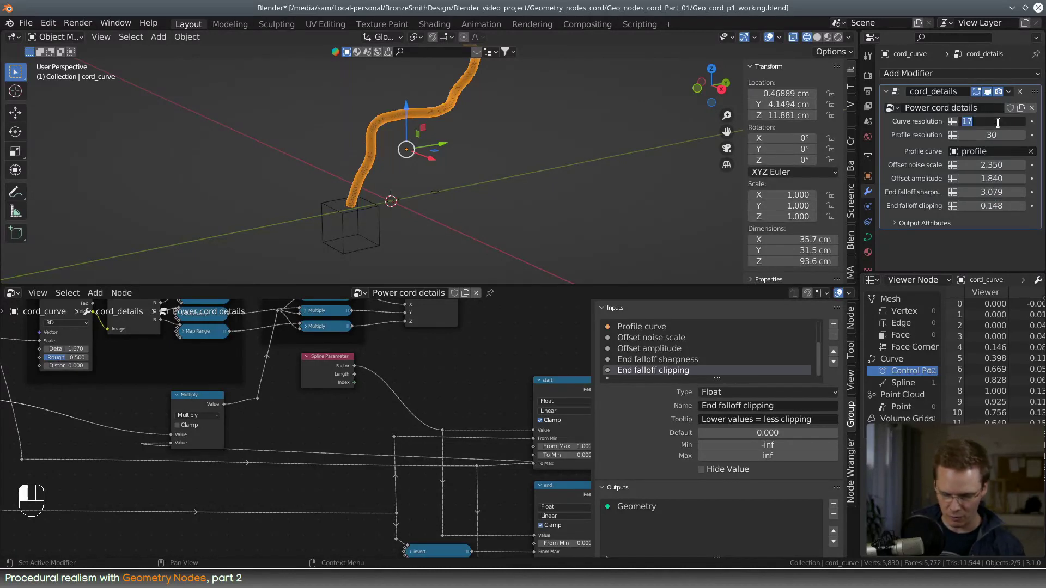
pyautogui.write('50')
pyautogui.press('Return')
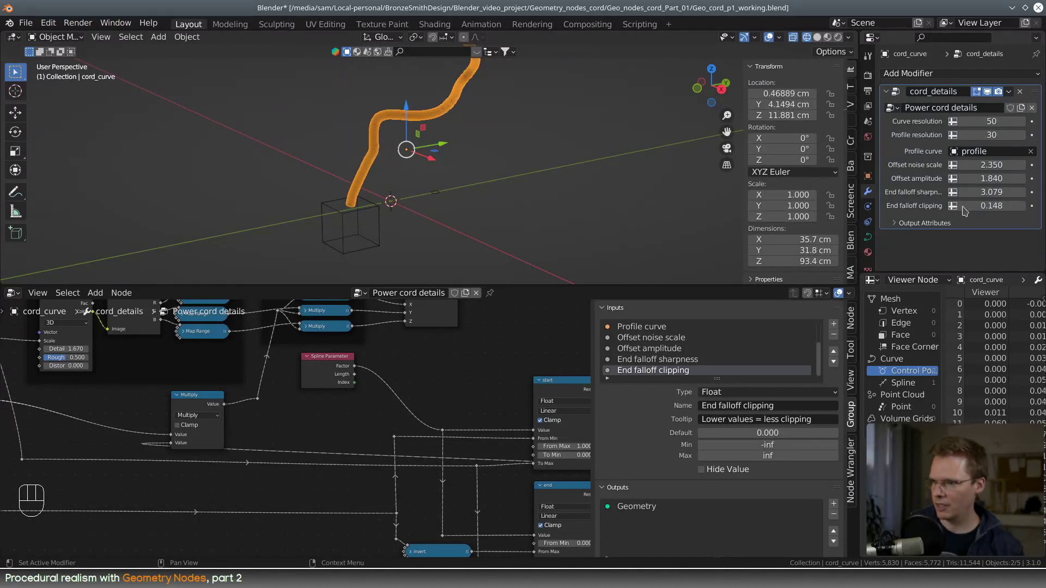
pyautogui.moveTo(997, 206)
pyautogui.mouseDown()
pyautogui.moveTo(1008, 206)
pyautogui.moveTo(996, 206)
pyautogui.mouseUp()
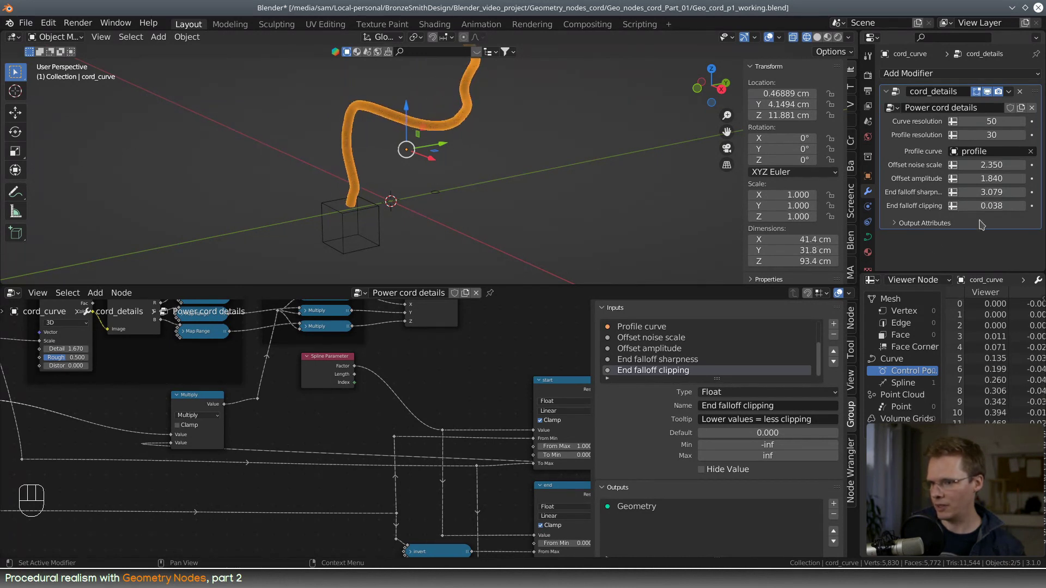
# - Limit the End falloff clipping group input to a minimum of 0 and a maximum of 1
pyautogui.click(788, 445)
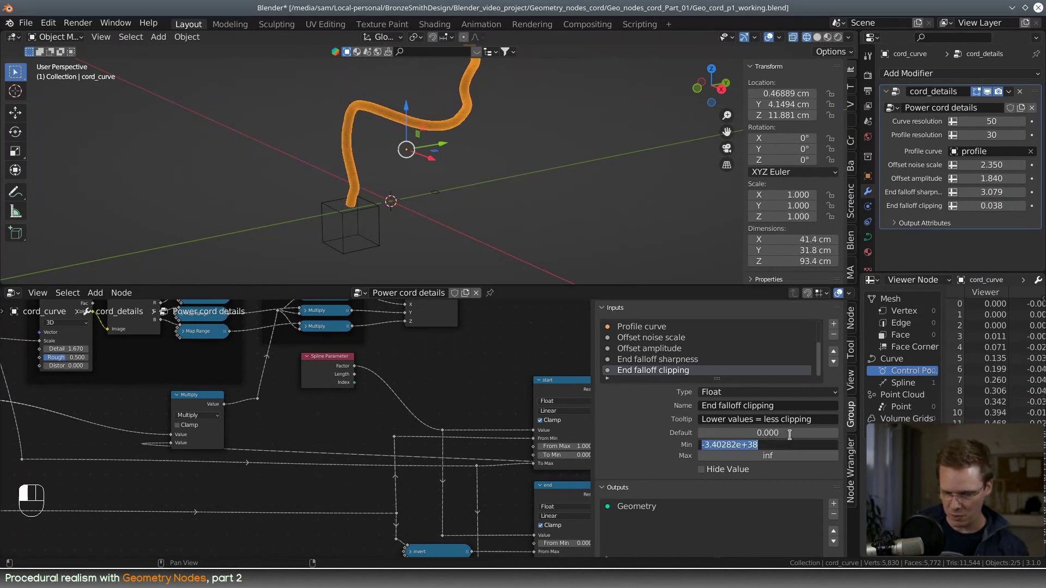
pyautogui.write('0')
pyautogui.press('Return')
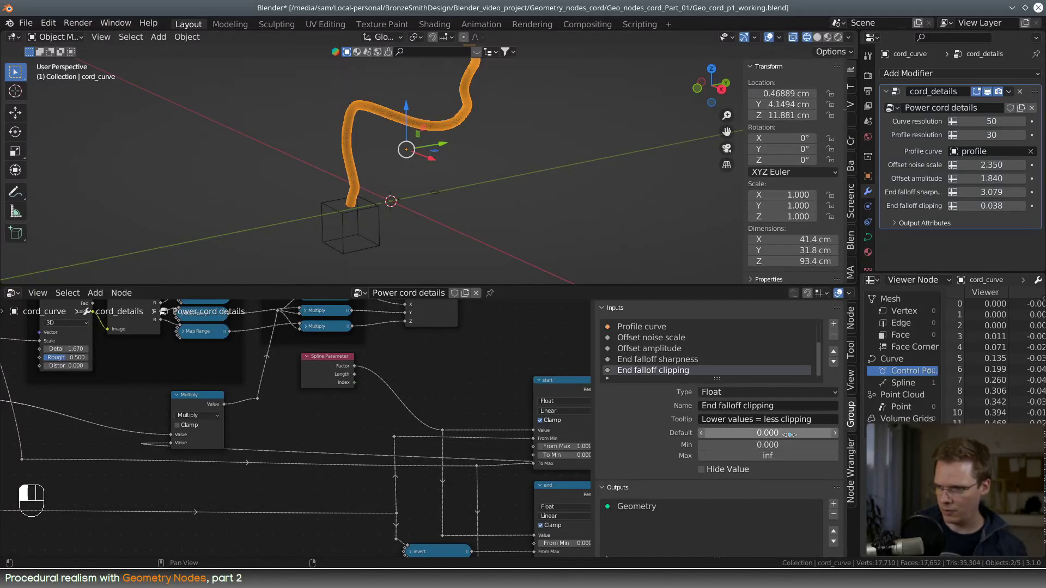
pyautogui.click(759, 452)
pyautogui.write('1')
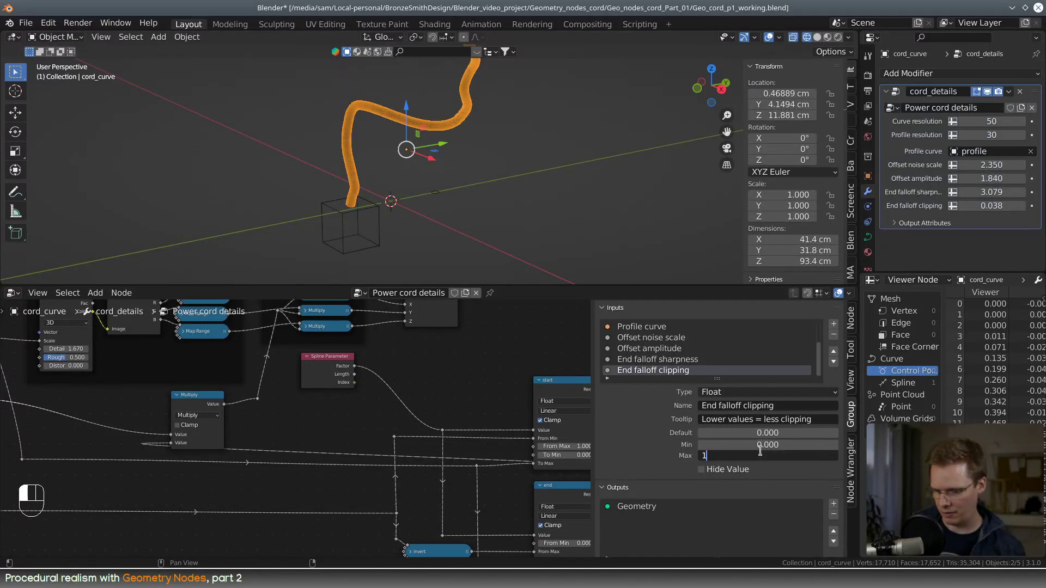
pyautogui.press('Return')
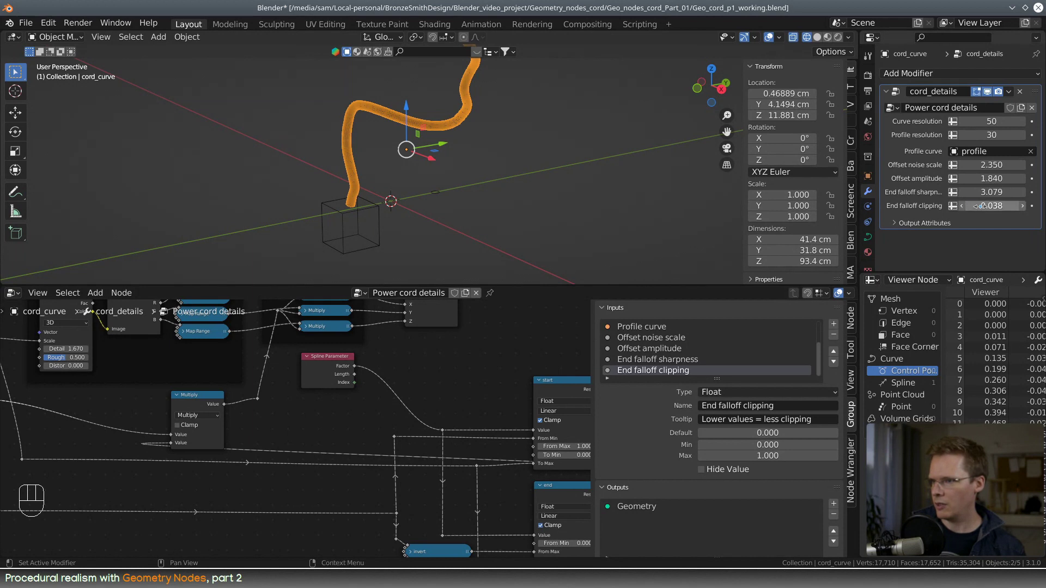
# - Set End falloff clipping to 0.000 and End falloff sharpness to 0.979, and inspect the cord in Solid shading
pyautogui.moveTo(983, 205)
pyautogui.mouseDown()
pyautogui.moveTo(1024, 205)
pyautogui.moveTo(961, 205)
pyautogui.moveTo(1024, 206)
pyautogui.moveTo(961, 205)
pyautogui.moveTo(1035, 191)
pyautogui.moveTo(959, 191)
pyautogui.moveTo(1005, 192)
pyautogui.moveTo(961, 205)
pyautogui.moveTo(987, 192)
pyautogui.moveTo(977, 192)
pyautogui.mouseUp()
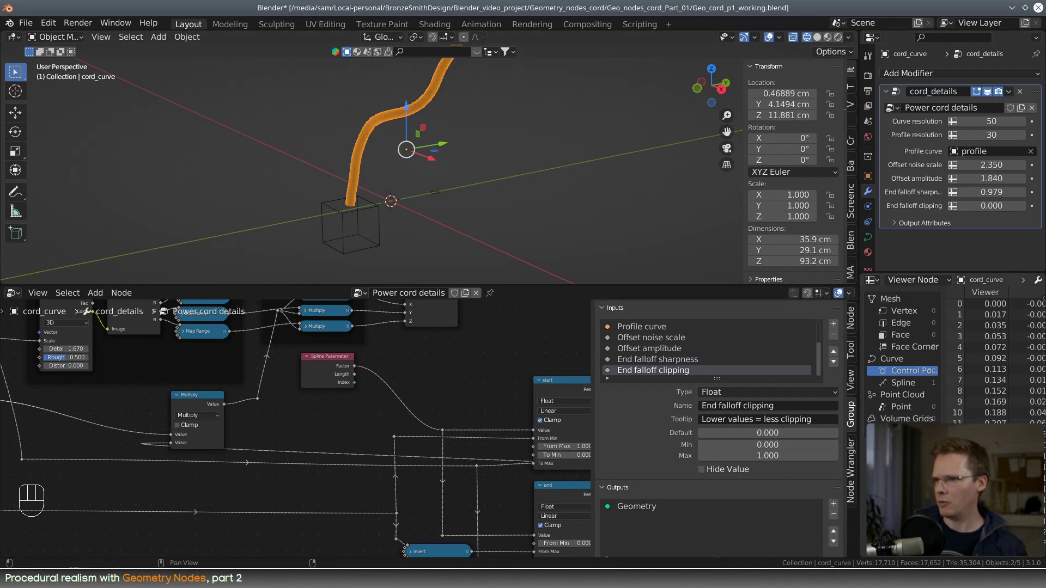
pyautogui.moveTo(553, 286); pyautogui.dragTo(553, 388)
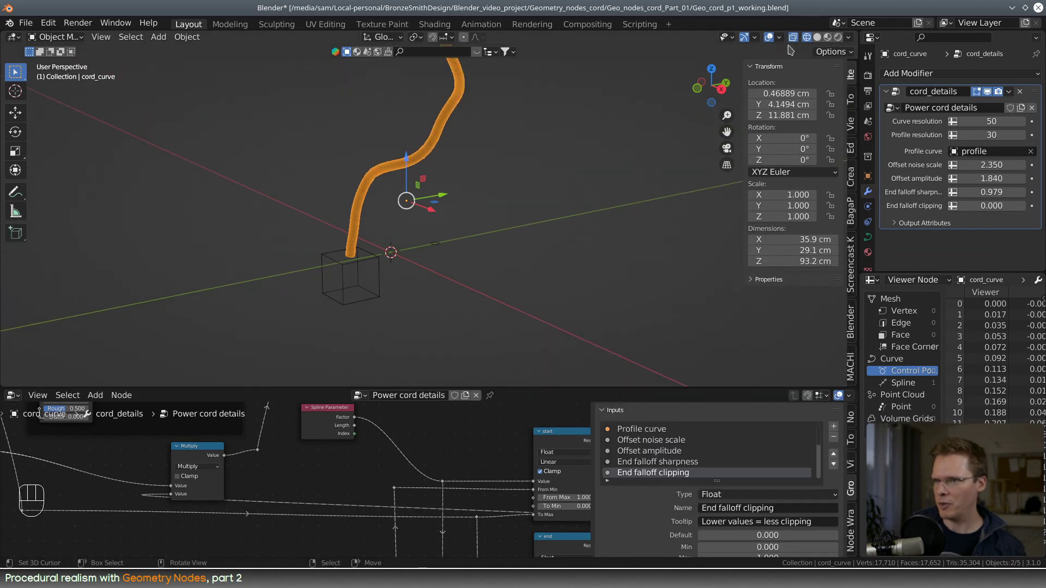
pyautogui.click(816, 38)
pyautogui.moveTo(491, 252)
pyautogui.mouseDown(button='middle')
pyautogui.moveTo(521, 242)
pyautogui.moveTo(509, 250)
pyautogui.mouseUp(button='middle')
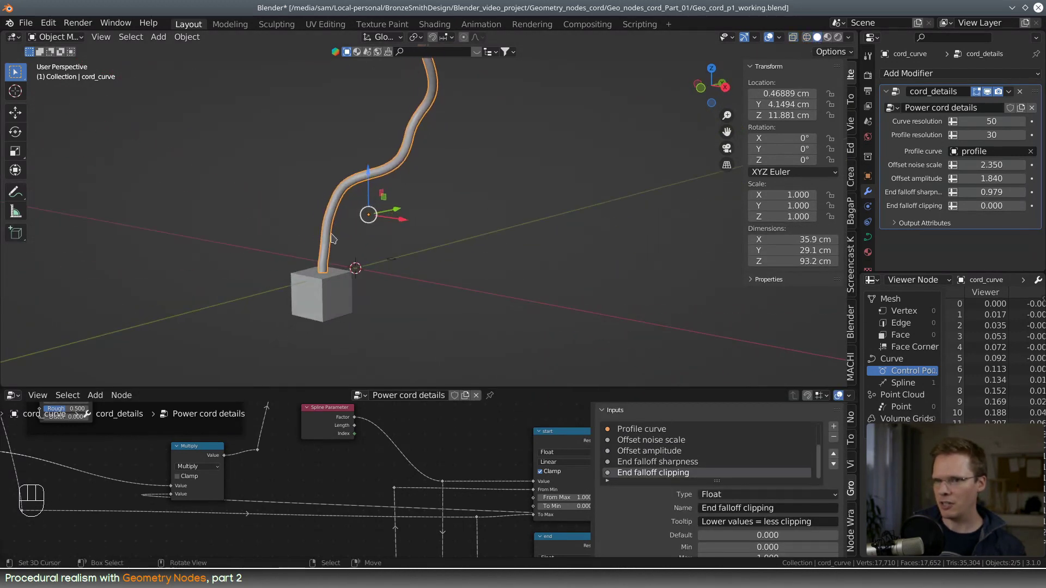
pyautogui.moveTo(549, 390); pyautogui.dragTo(549, 303)
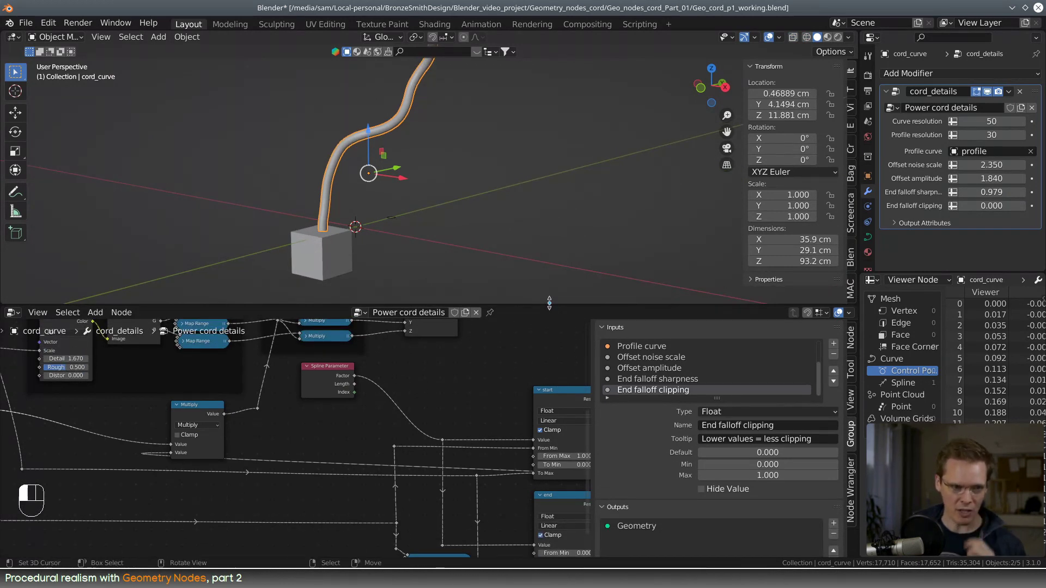
pyautogui.moveTo(617, 272); pyautogui.dragTo(492, 210, button='middle')
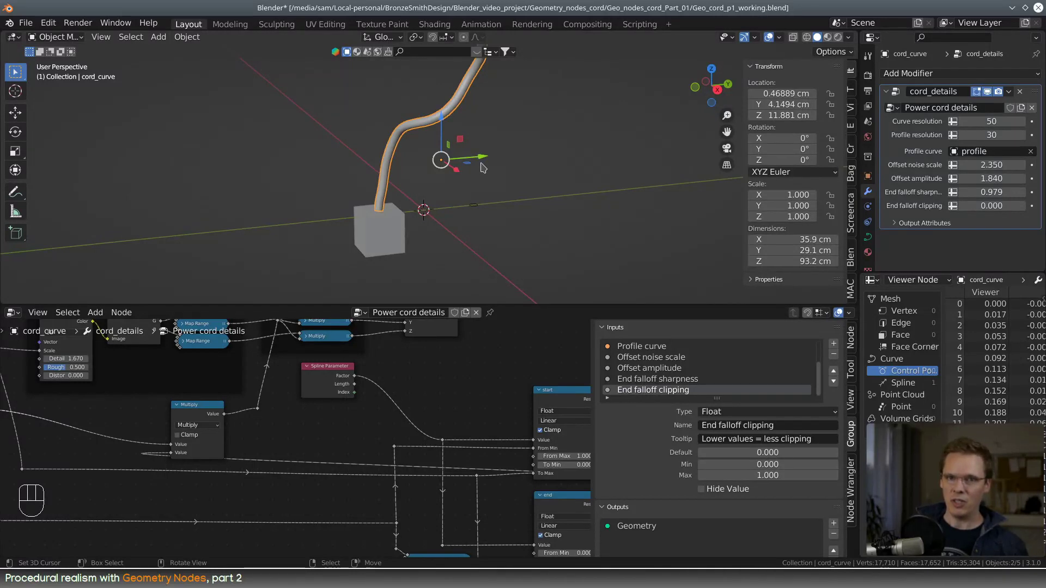
# - Duplicate the profile curve in place and move the copy along the Y axis to 5.2337 cm
pyautogui.moveTo(483, 168); pyautogui.dragTo(478, 228, button='middle')
pyautogui.scroll(-4, 528, 136)
pyautogui.moveTo(499, 114); pyautogui.dragTo(487, 143, button='middle')
pyautogui.moveTo(415, 224); pyautogui.dragTo(462, 184, button='middle')
pyautogui.scroll(3, 525, 218)
pyautogui.click(431, 205)
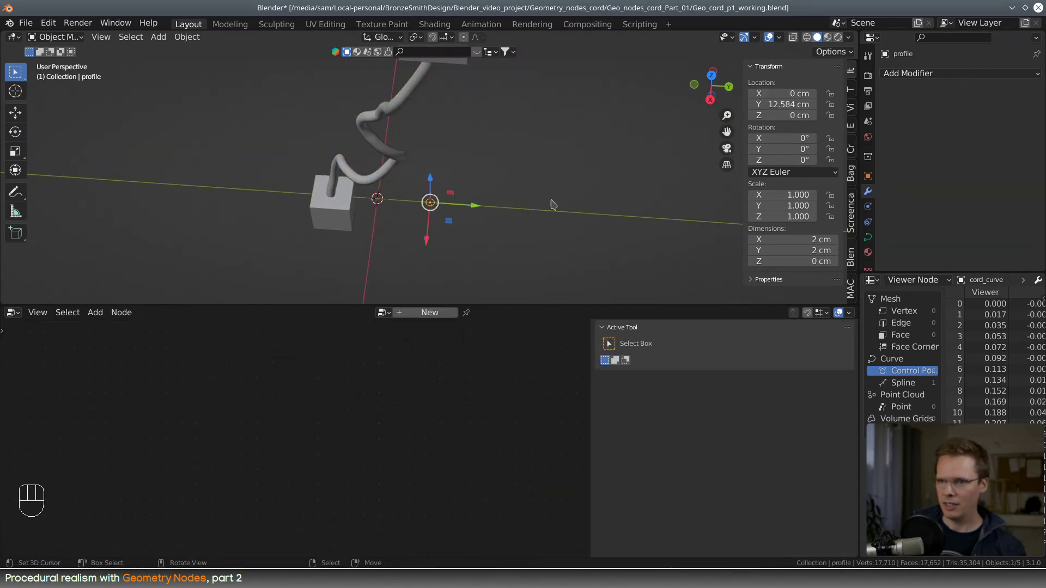
pyautogui.hotkey('shift', 'd')
pyautogui.rightClick(551, 203)
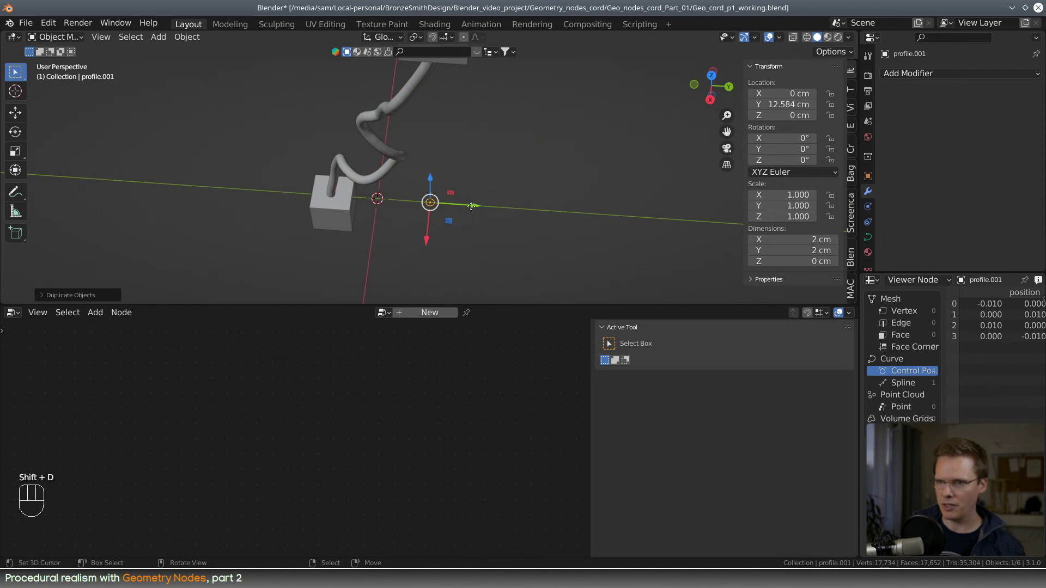
pyautogui.moveTo(472, 206); pyautogui.dragTo(442, 207)
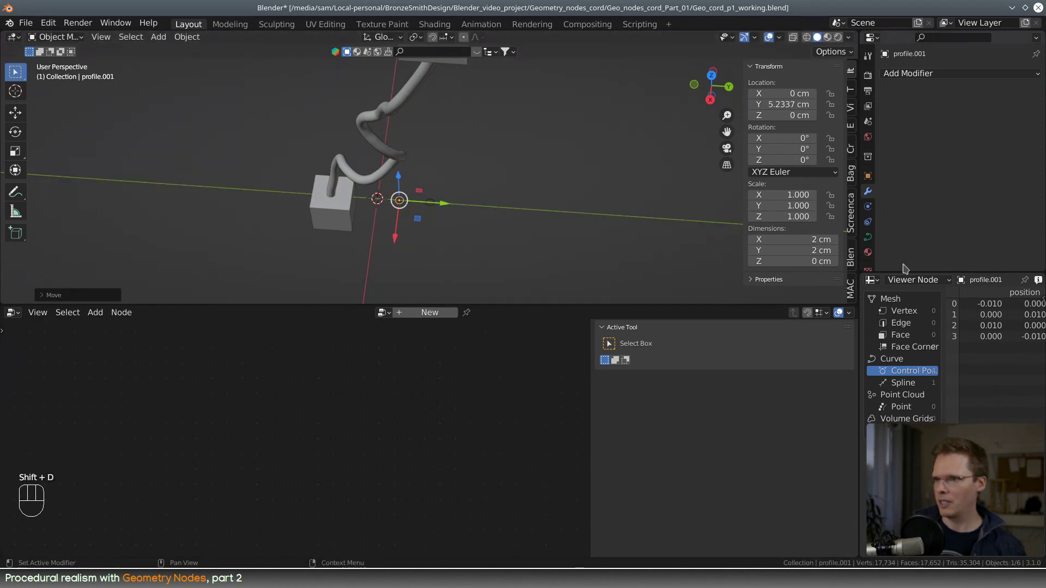
# - Switch the Properties editor area to the Outliner and rename the duplicated curve profile.001 as "flat profile"
pyautogui.click(872, 38)
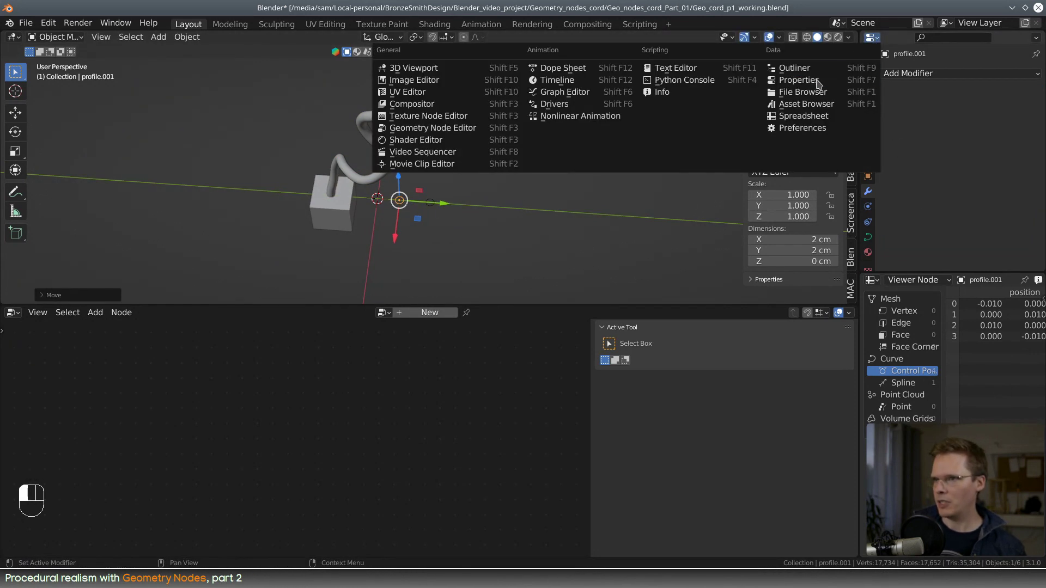
pyautogui.click(812, 73)
pyautogui.click(920, 104)
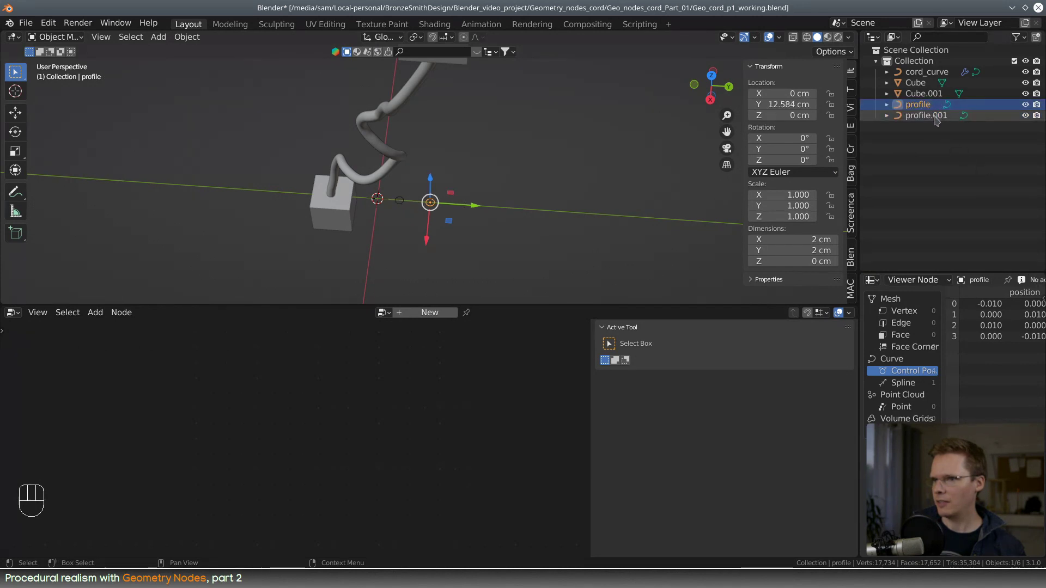
pyautogui.click(931, 115)
pyautogui.doubleClick(935, 116)
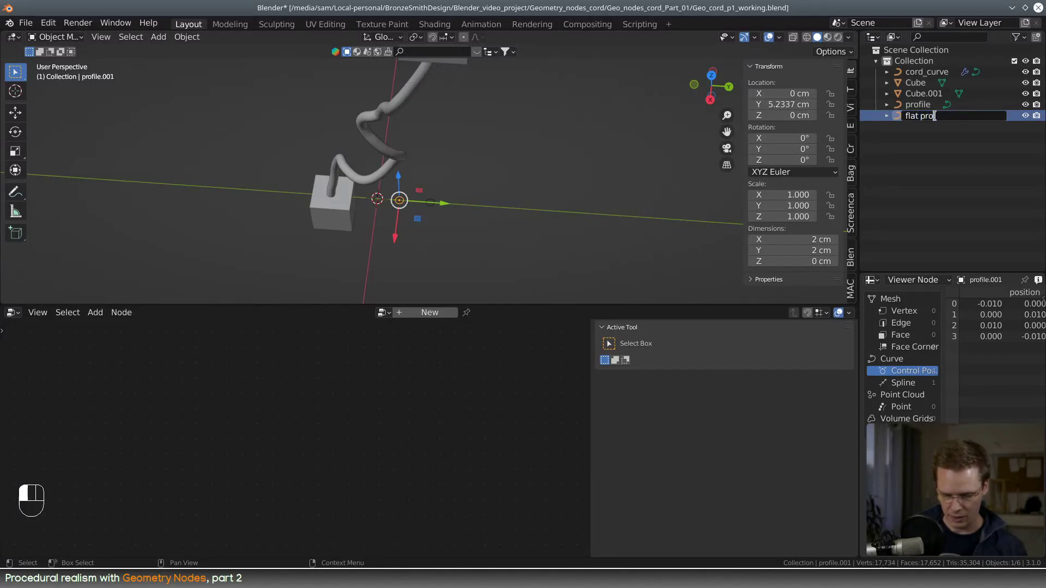
pyautogui.write('flat profile')
pyautogui.press('Return')
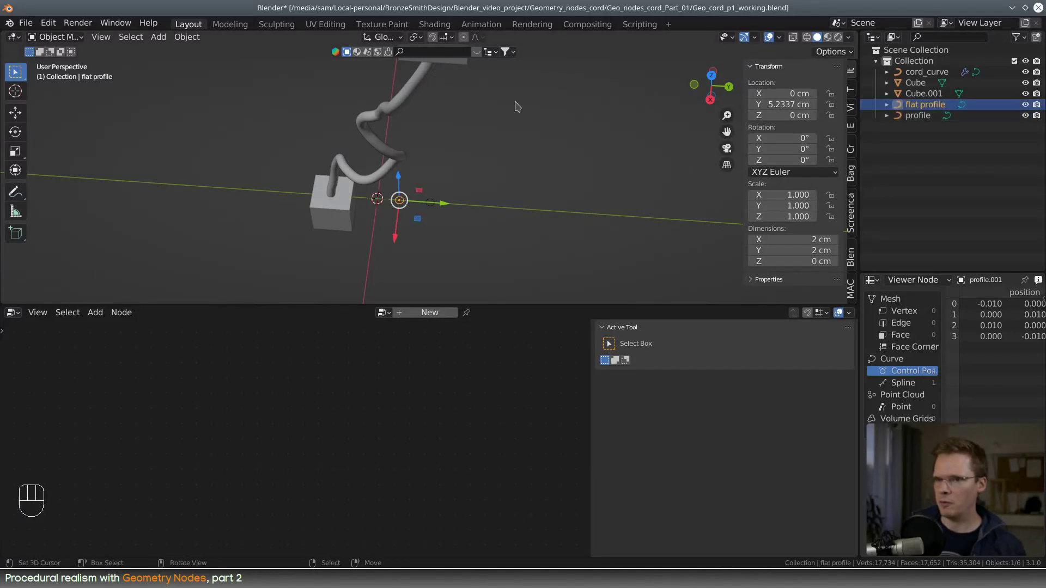
# - Widen the flat profile by scaling its two opposite control points along the Y axis to about 1.9 cm on each side of the centre
pyautogui.press('KP_Decimal')
pyautogui.press('Tab')
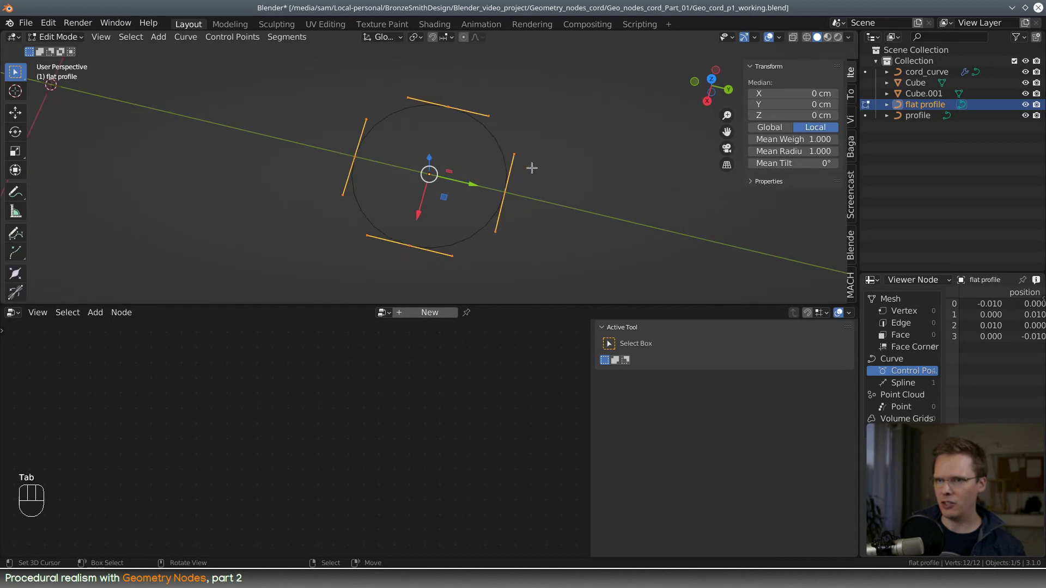
pyautogui.moveTo(532, 168); pyautogui.dragTo(577, 176, button='middle')
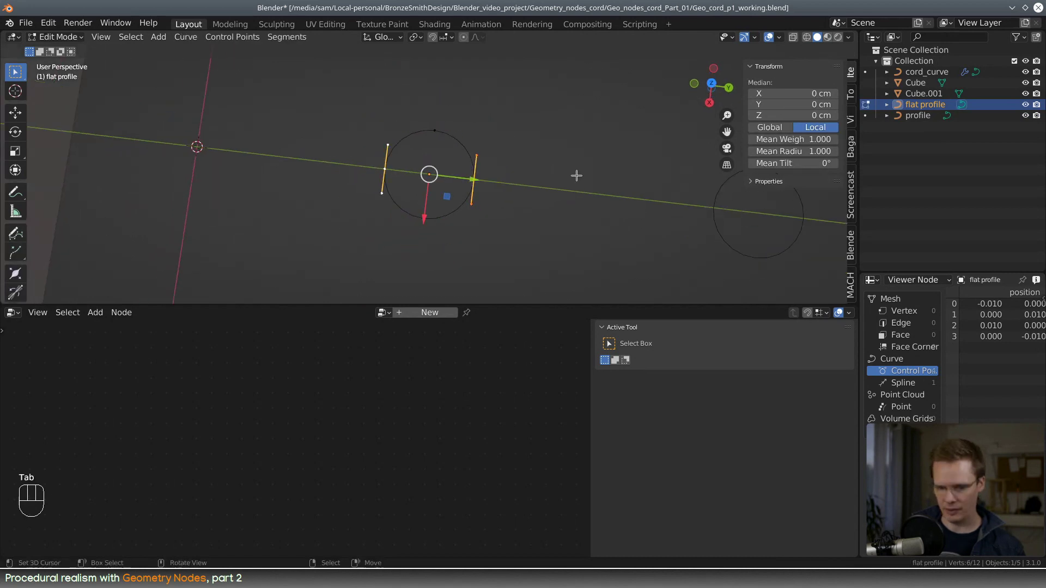
pyautogui.press('s')
pyautogui.press('y')
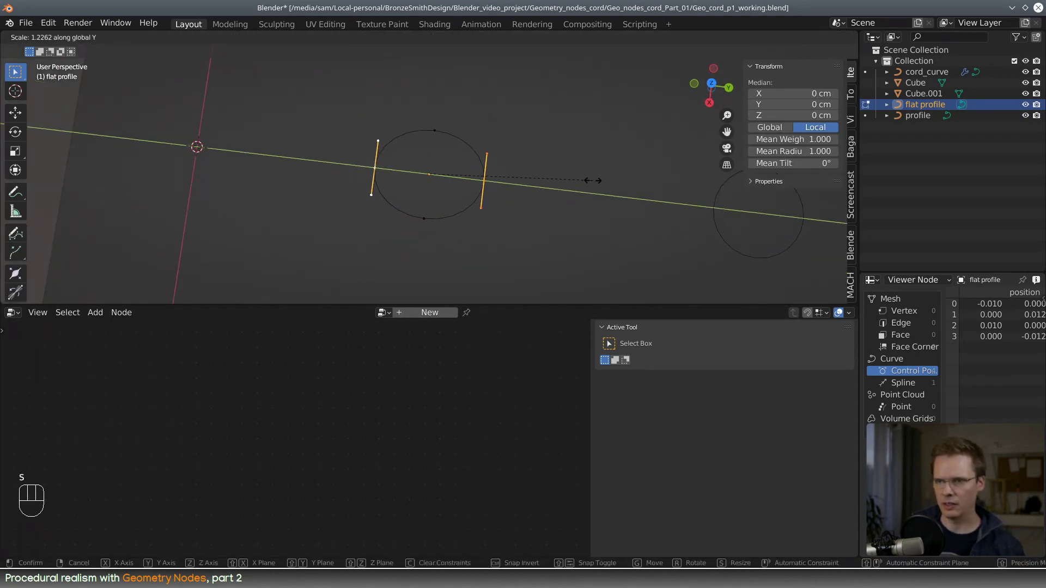
pyautogui.click(683, 198)
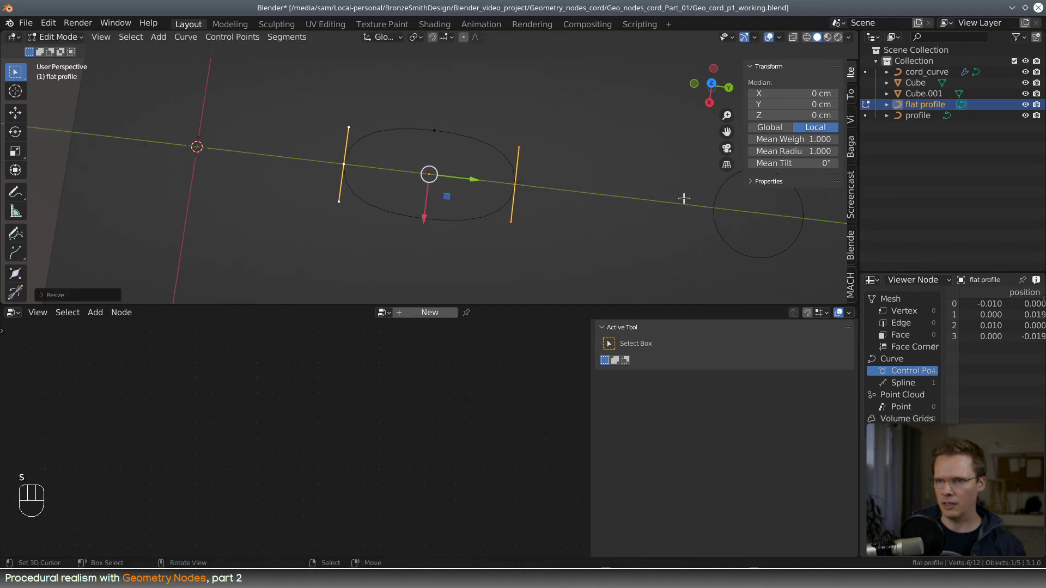
# - Subdivide all segments of the flat profile curve and select the new control point on the negative X, negative Y side
pyautogui.press('a')
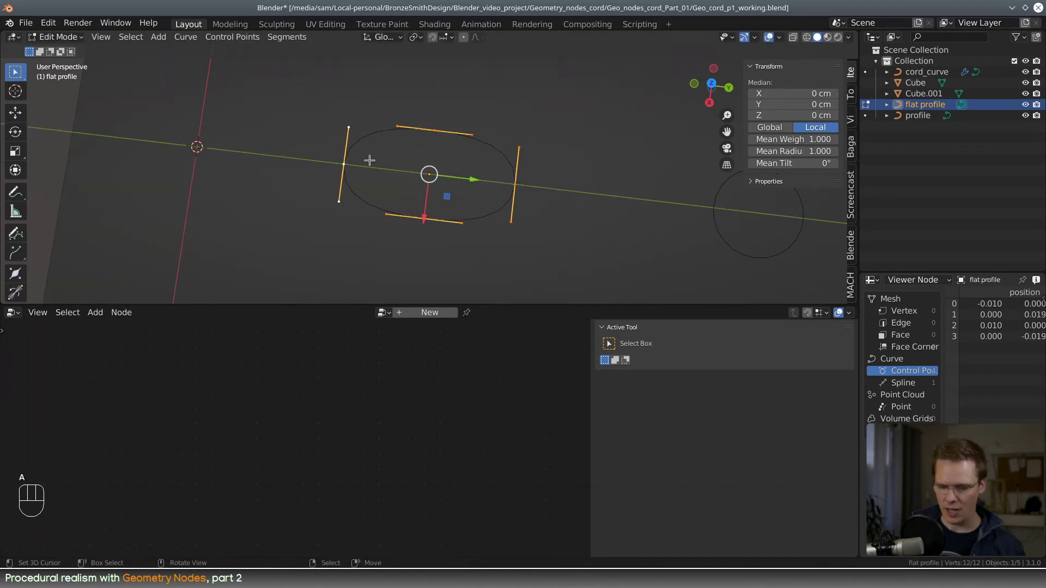
pyautogui.press('w')
pyautogui.click(369, 165)
pyautogui.click(378, 131)
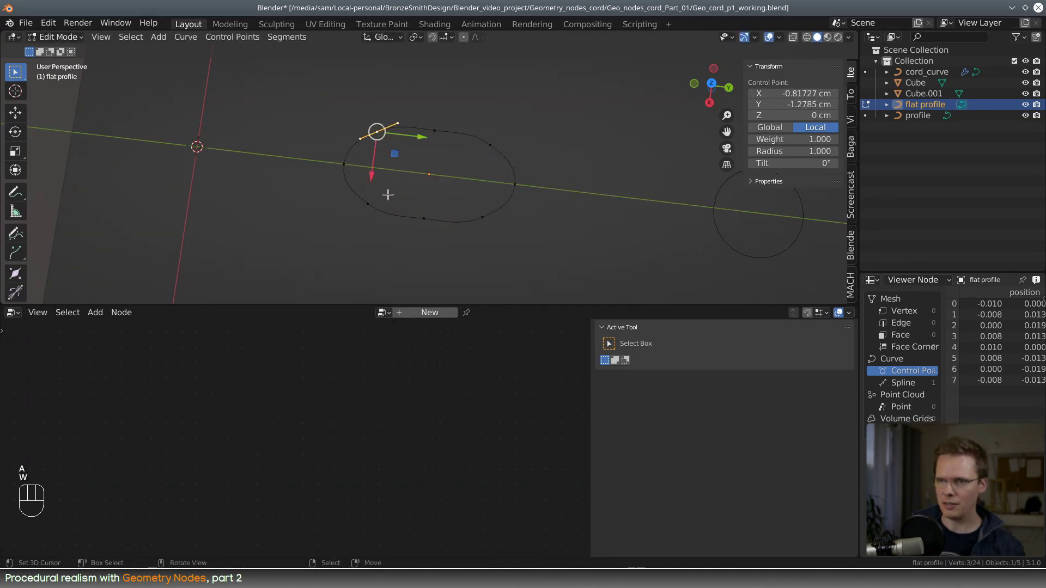
# - Select all four corner points of the flat profile curve and scale them outward along Y by about 1.35
pyautogui.keyDown('shift'); pyautogui.click(370, 205); pyautogui.keyUp('shift')
pyautogui.keyDown('shift'); pyautogui.click(480, 218); pyautogui.keyUp('shift')
pyautogui.keyDown('shift'); pyautogui.click(502, 145); pyautogui.keyUp('shift')
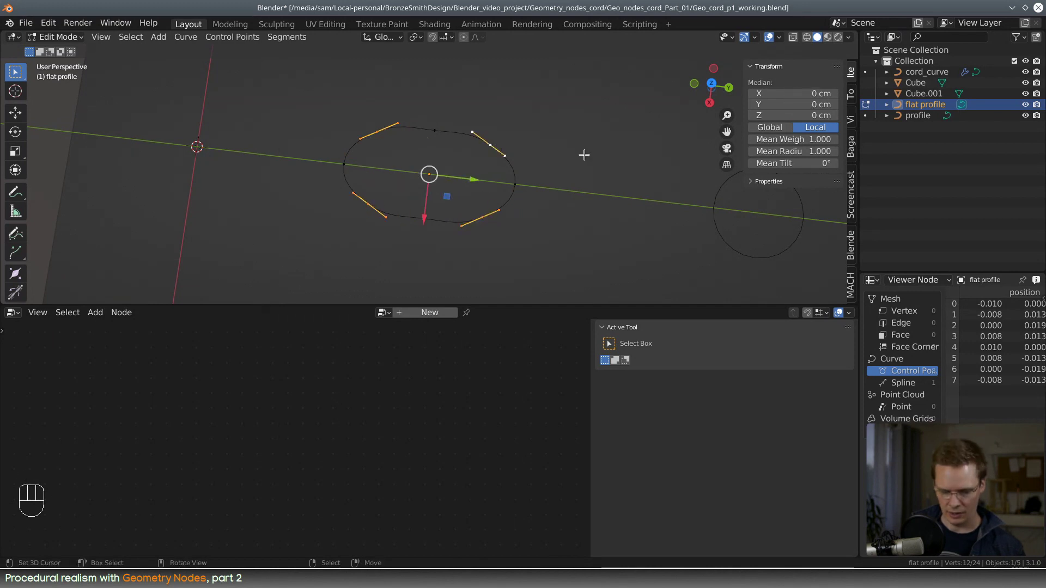
pyautogui.press('s')
pyautogui.press('y')
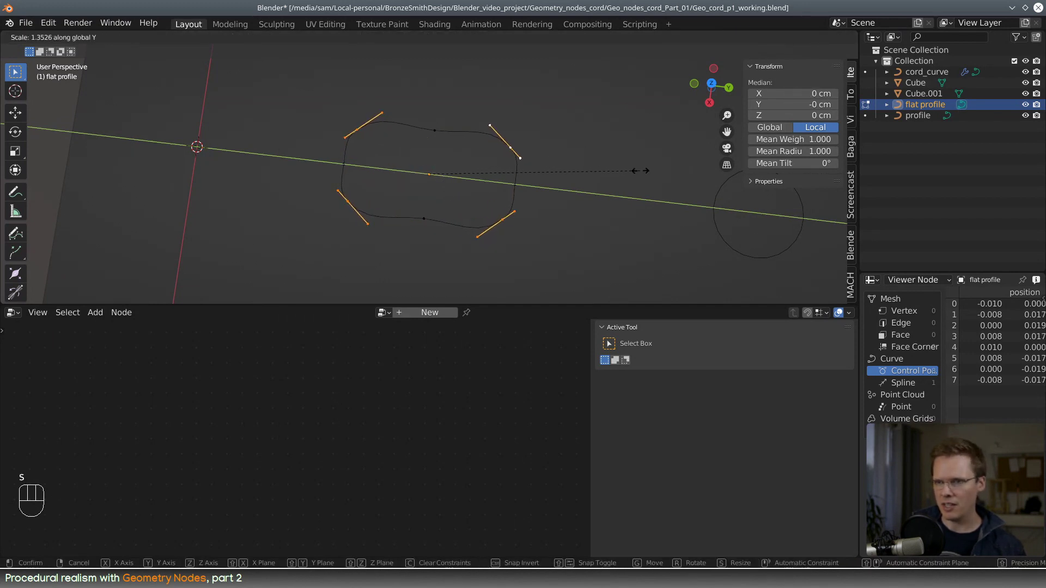
pyautogui.click(641, 171)
# - Set the transform pivot to Individual Origins and scale the four corner points' handles down to about 0.54
pyautogui.moveTo(641, 198); pyautogui.dragTo(603, 191, button='middle')
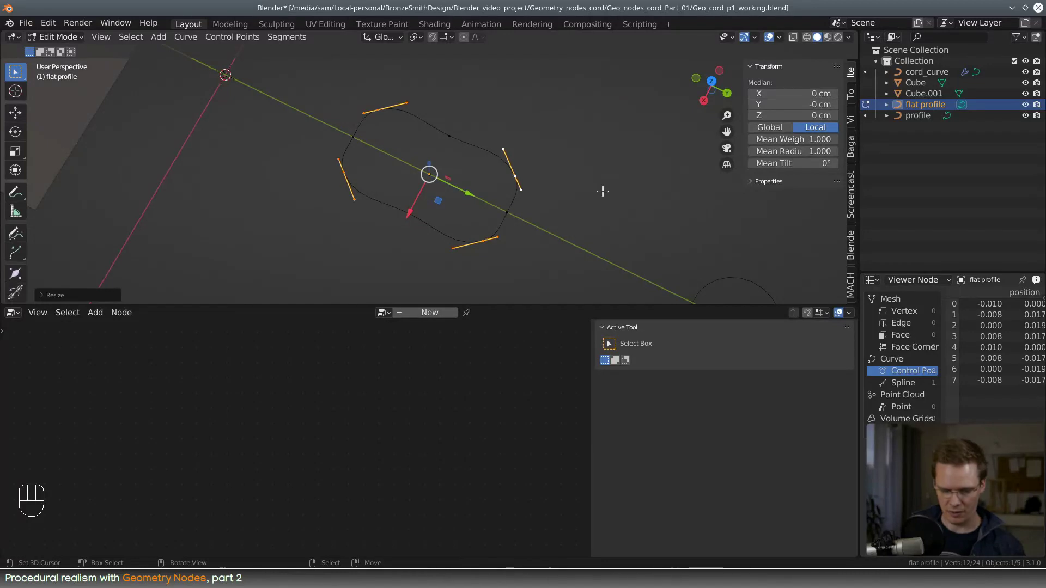
pyautogui.moveTo(416, 39); pyautogui.dragTo(459, 81)
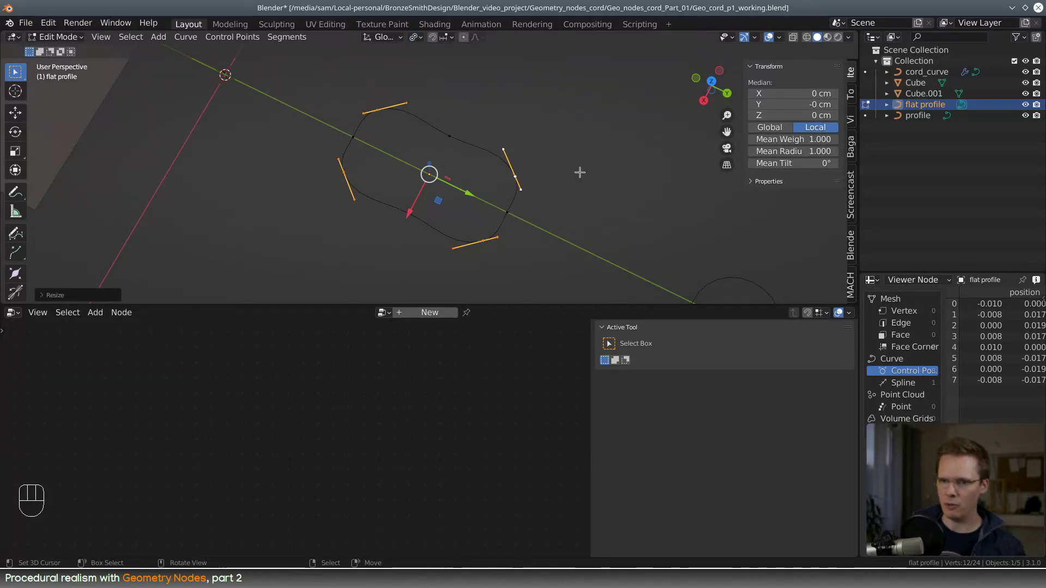
pyautogui.press('s')
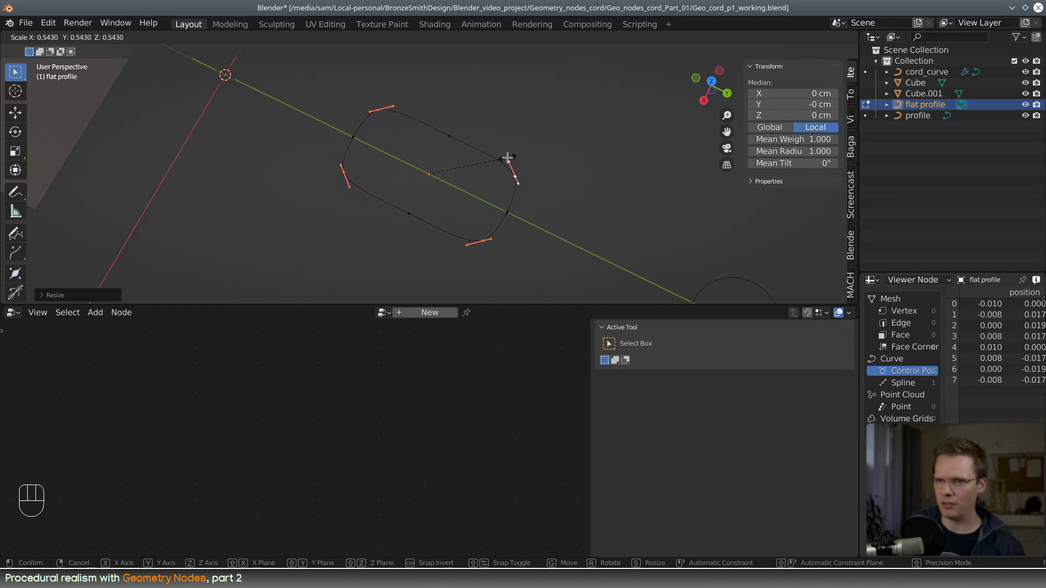
pyautogui.click(507, 157)
pyautogui.moveTo(513, 143); pyautogui.dragTo(532, 138, button='middle')
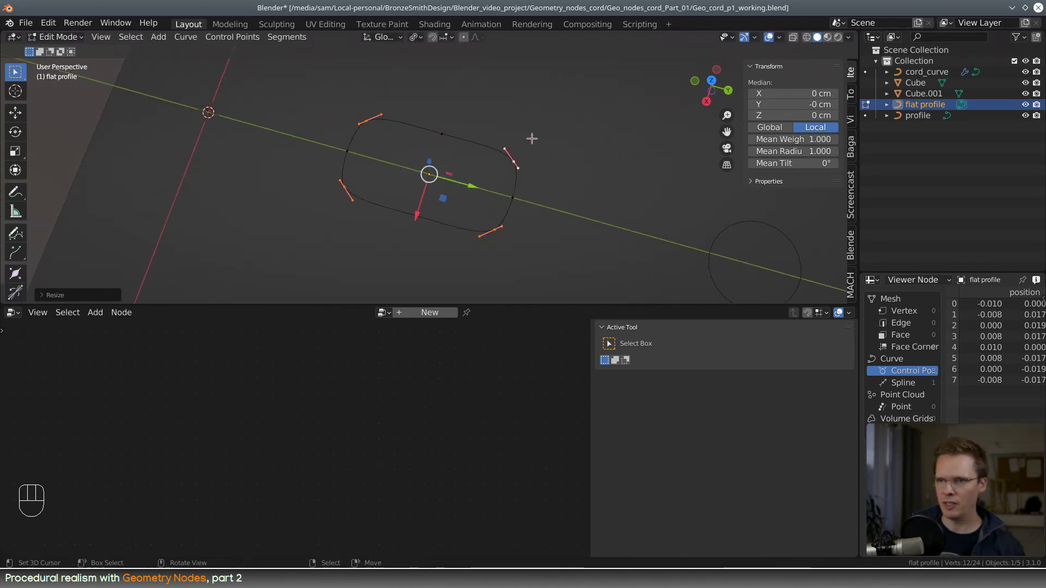
# - Add the middle points of both long sides to the corner selection and subdivide the segments between them
pyautogui.click(367, 123)
pyautogui.keyDown('shift'); pyautogui.click(354, 199); pyautogui.keyUp('shift')
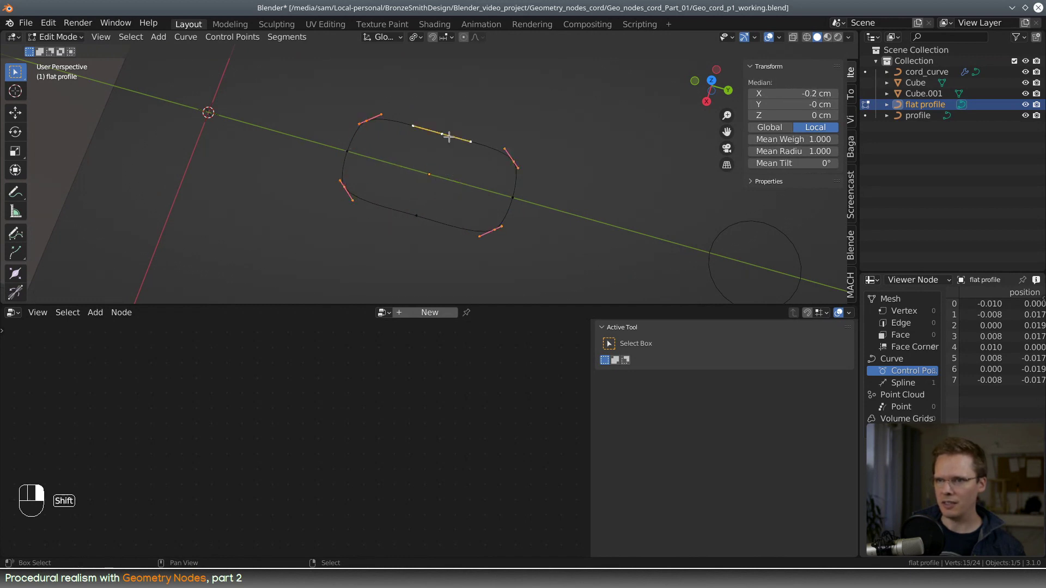
pyautogui.keyDown('shift'); pyautogui.click(429, 207); pyautogui.keyUp('shift')
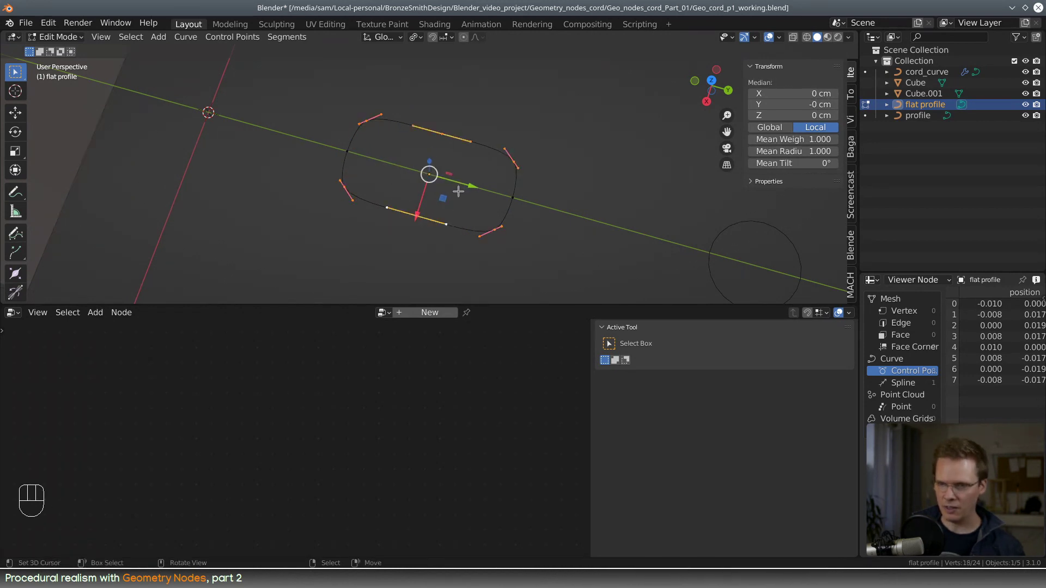
pyautogui.press('s')
pyautogui.rightClick(460, 190)
pyautogui.press('w')
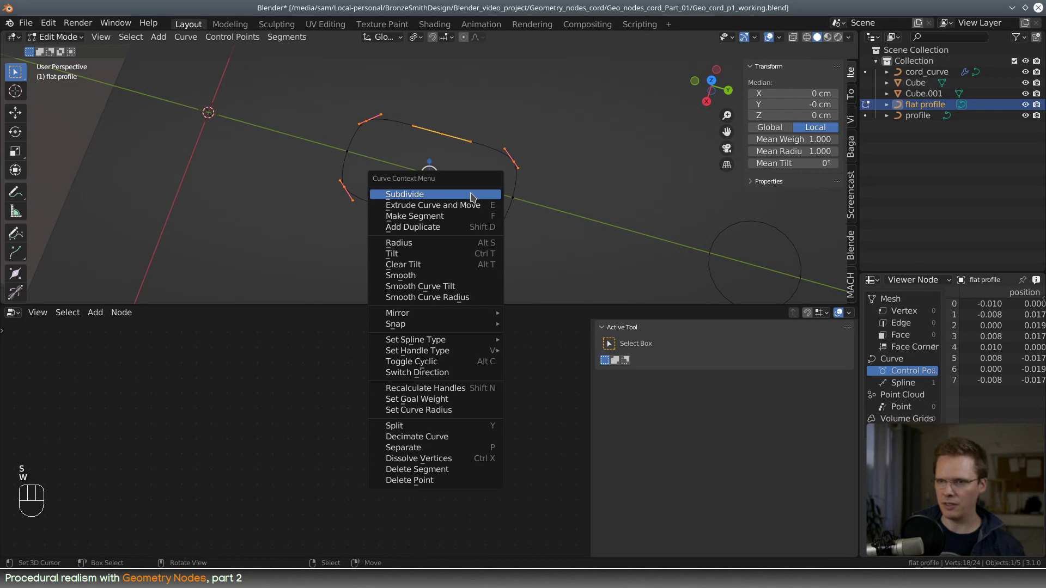
pyautogui.click(471, 194)
# - With the pivot at Median Point, scale the middle points of both long sides inward along X to about half
pyautogui.click(399, 121)
pyautogui.click(441, 133)
pyautogui.click(417, 216)
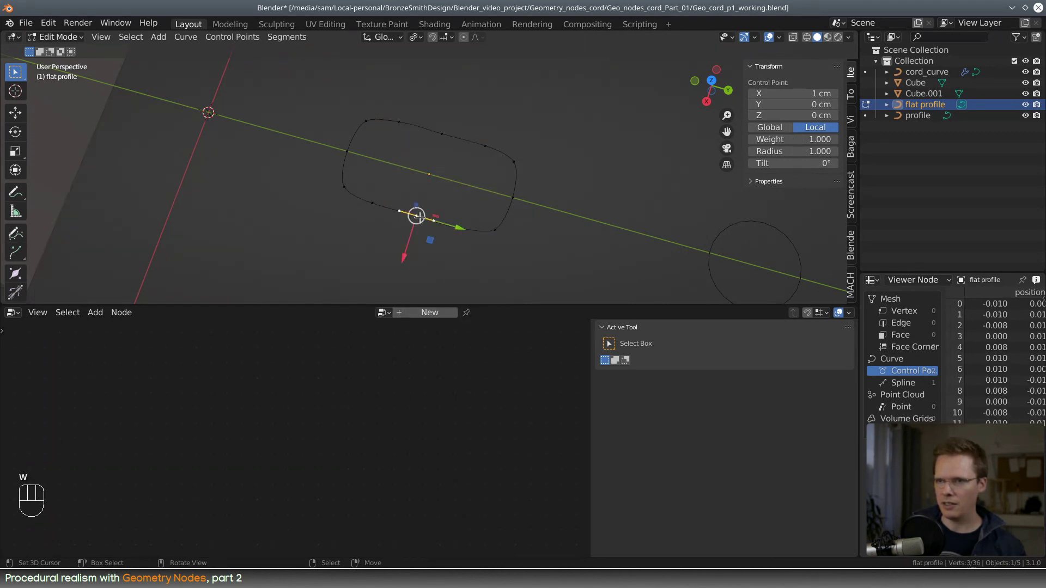
pyautogui.keyDown('shift'); pyautogui.click(442, 135); pyautogui.keyUp('shift')
pyautogui.press('s')
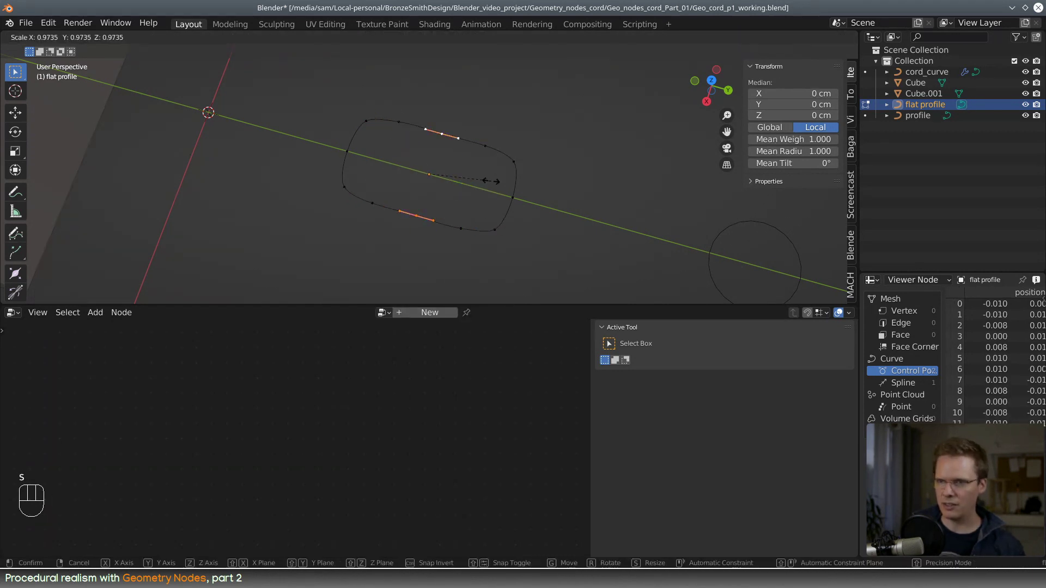
pyautogui.rightClick(491, 181)
pyautogui.click(416, 40)
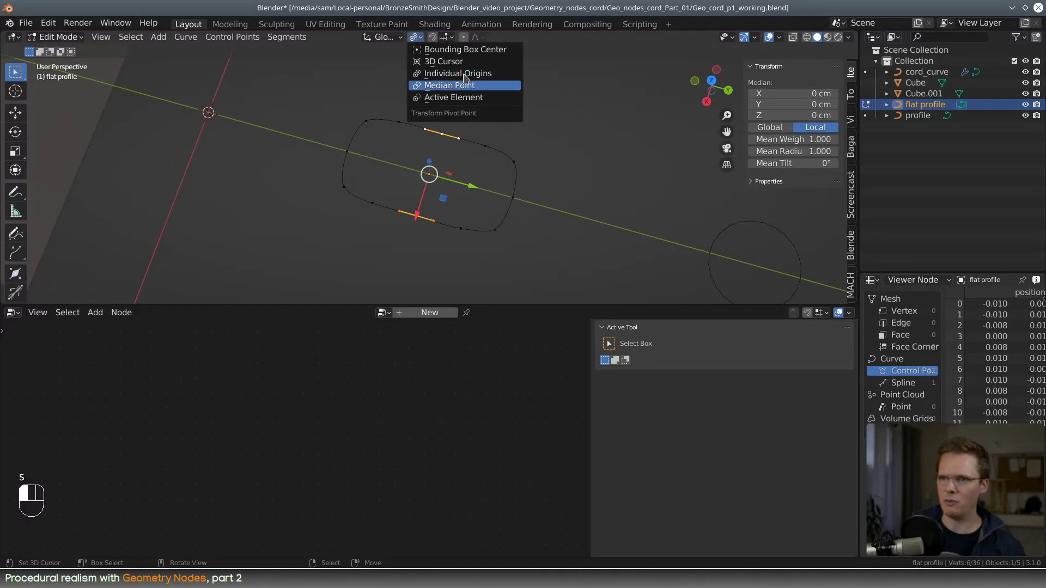
pyautogui.click(463, 98)
pyautogui.click(416, 40)
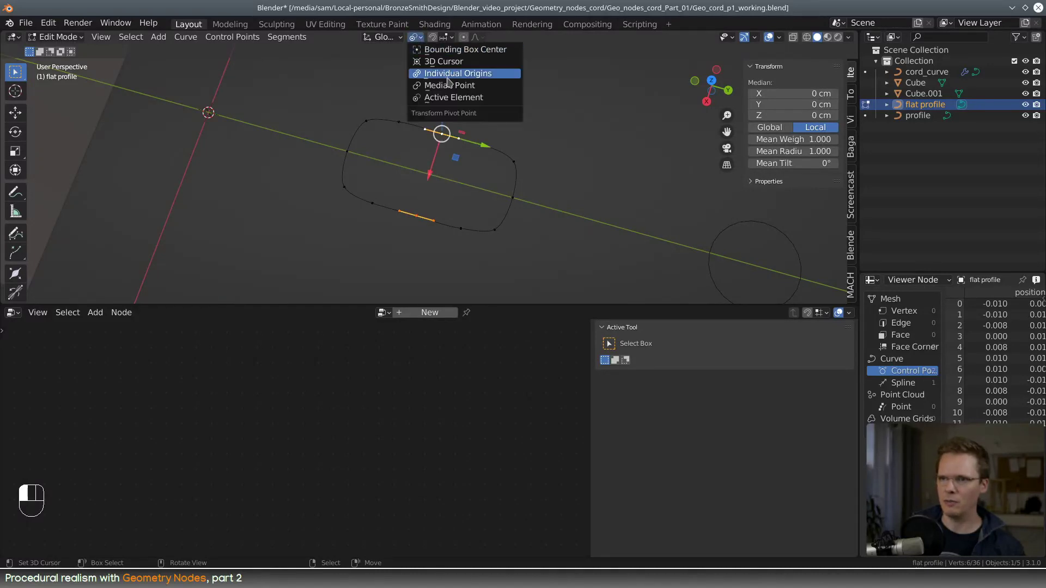
pyautogui.click(463, 72)
pyautogui.press('s')
pyautogui.press('x')
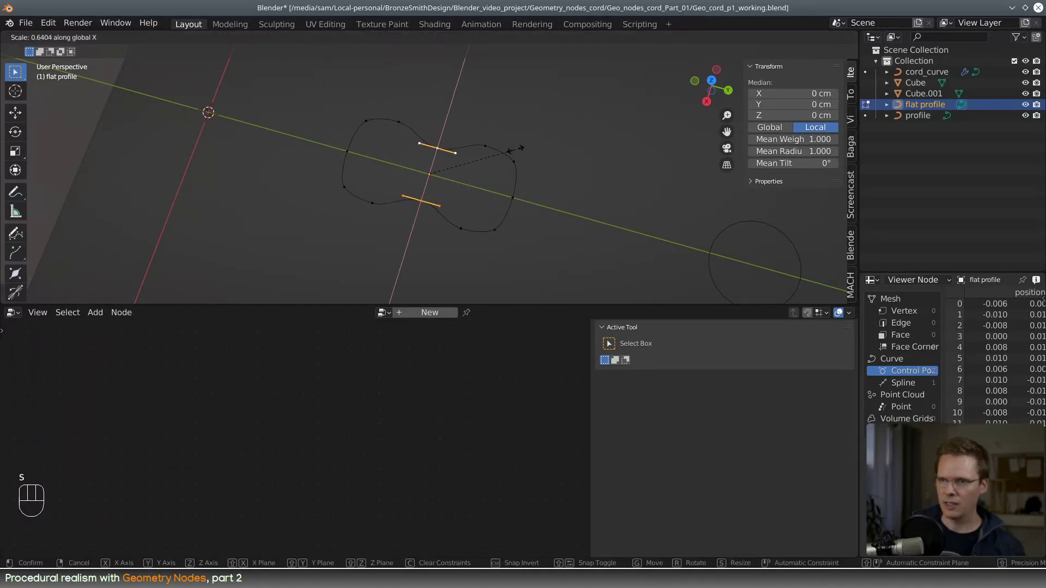
pyautogui.click(509, 152)
pyautogui.moveTo(497, 156); pyautogui.dragTo(481, 179, button='middle')
pyautogui.click(388, 129)
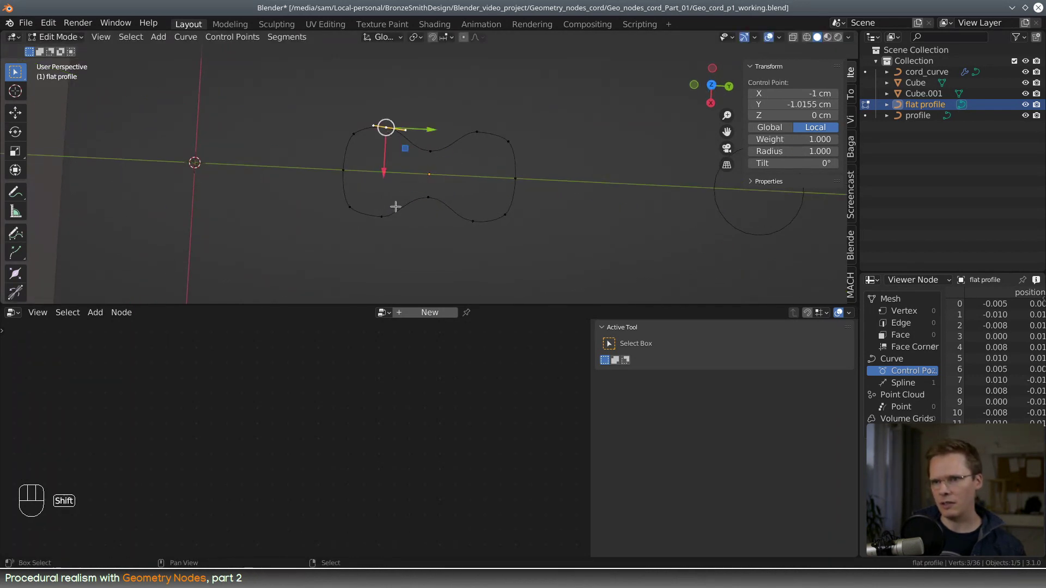
pyautogui.keyDown('shift'); pyautogui.click(383, 215); pyautogui.keyUp('shift')
pyautogui.keyDown('shift'); pyautogui.click(474, 131); pyautogui.keyUp('shift')
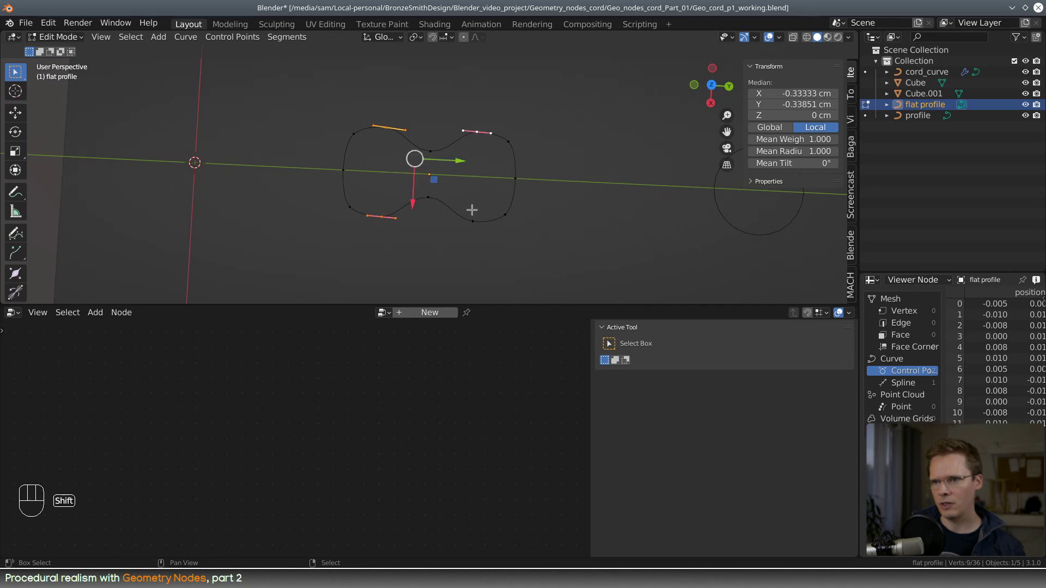
pyautogui.keyDown('shift'); pyautogui.click(472, 212); pyautogui.keyUp('shift')
pyautogui.press('s')
pyautogui.press('y')
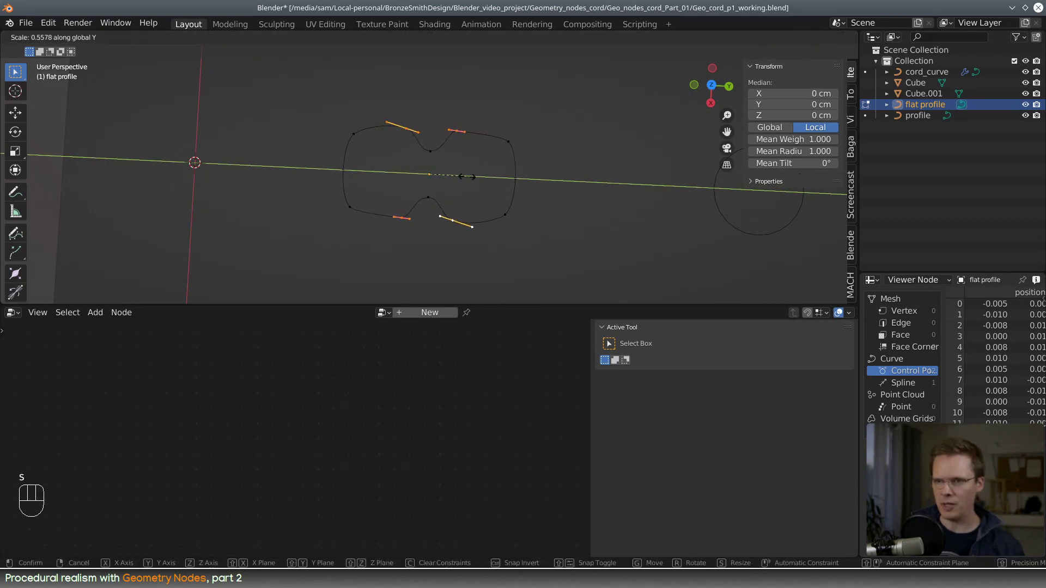
pyautogui.click(535, 194)
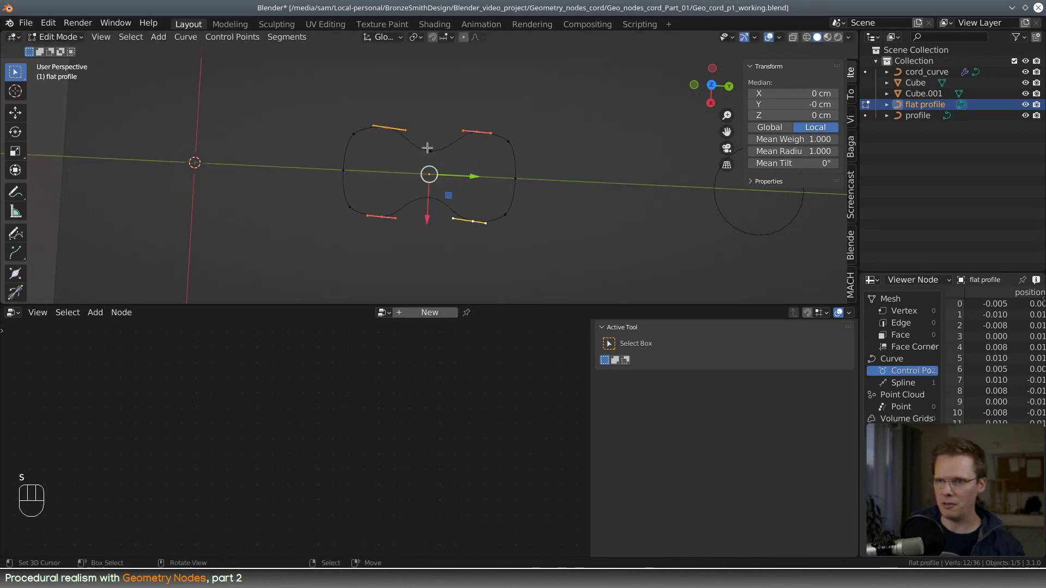
# - Move the two subdivided points on the profile's negative-Y half along Y toward the central notch
pyautogui.click(396, 126)
pyautogui.keyDown('shift'); pyautogui.click(381, 216); pyautogui.keyUp('shift')
pyautogui.press('g')
pyautogui.press('y')
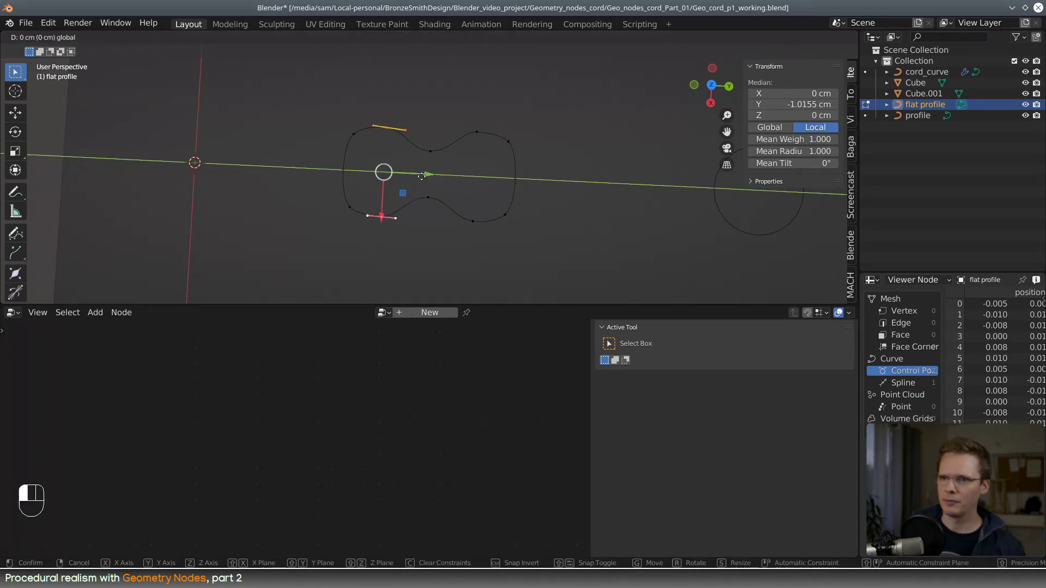
pyautogui.click(436, 178)
# - Move the two subdivided points on the profile's positive-Y half along Y toward the central notch
pyautogui.click(476, 132)
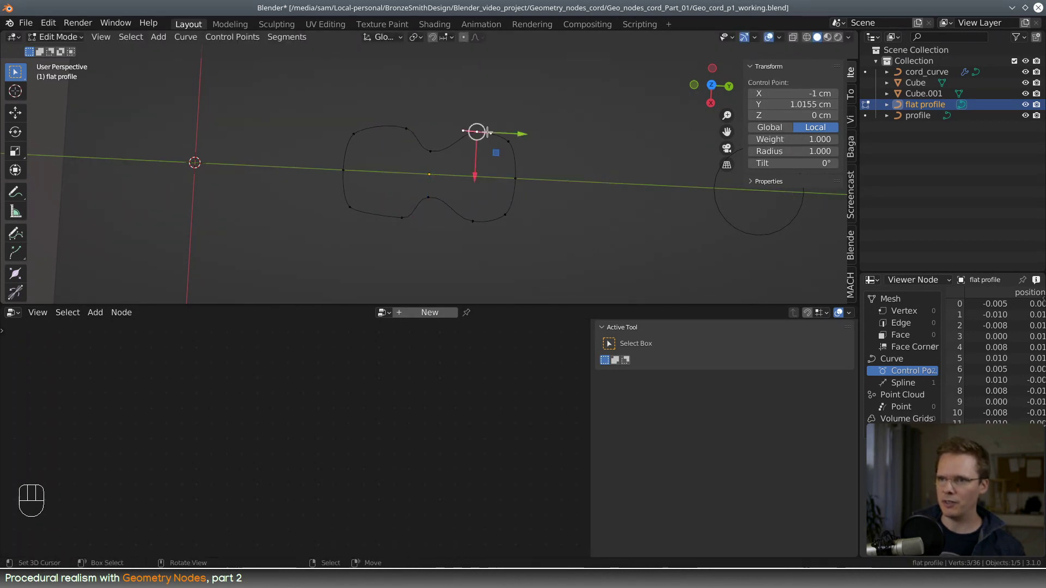
pyautogui.keyDown('shift'); pyautogui.click(471, 223); pyautogui.keyUp('shift')
pyautogui.press('g')
pyautogui.press('y')
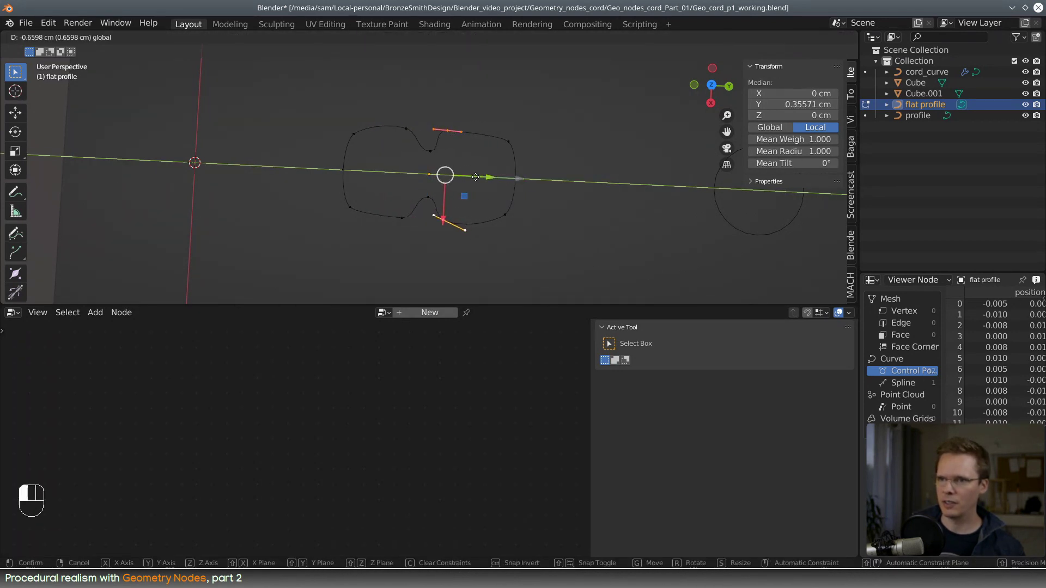
pyautogui.moveTo(482, 178); pyautogui.dragTo(482, 178)
# - Adjust the outer handle of the subdivided point beside the notch on the negative-X, positive-Y part of the profile
pyautogui.moveTo(515, 233); pyautogui.dragTo(497, 207, button='middle')
pyautogui.click(500, 102)
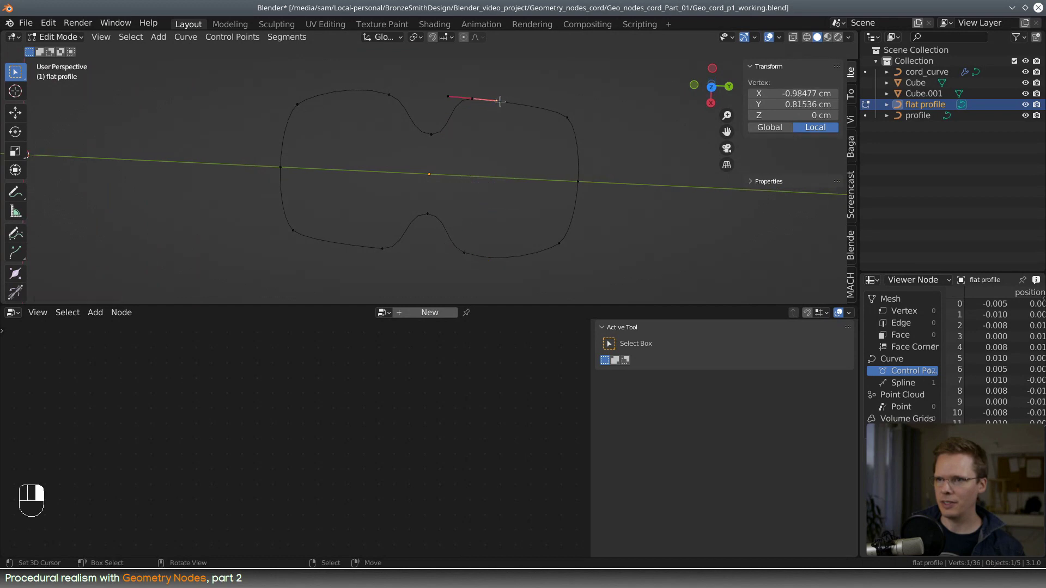
pyautogui.moveTo(495, 145); pyautogui.dragTo(495, 140)
# - Select all control points of the flat profile and recalculate their handles
pyautogui.scroll(-3, 485, 147)
pyautogui.moveTo(299, 98); pyautogui.dragTo(581, 250)
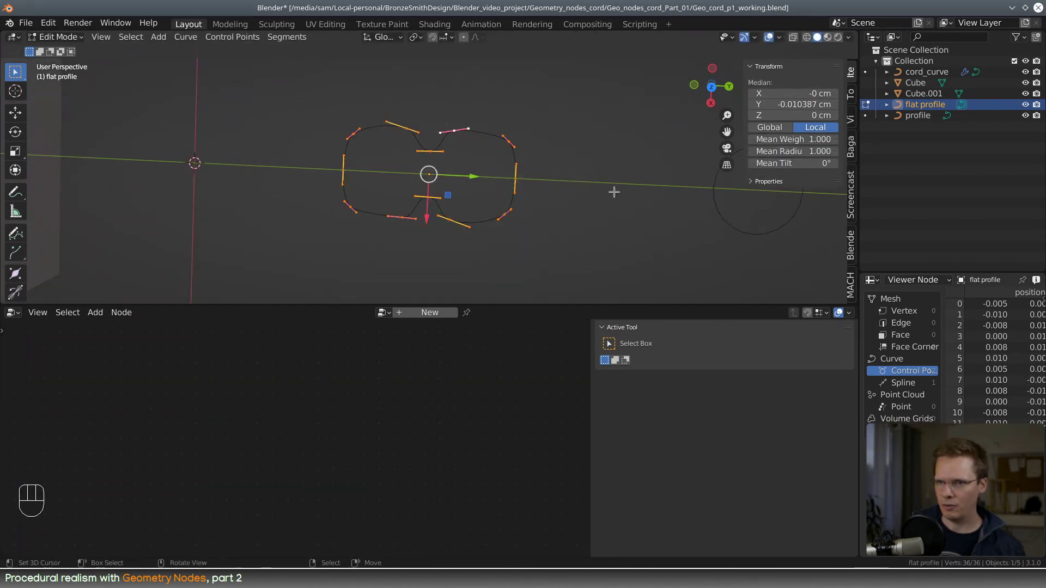
pyautogui.press('w')
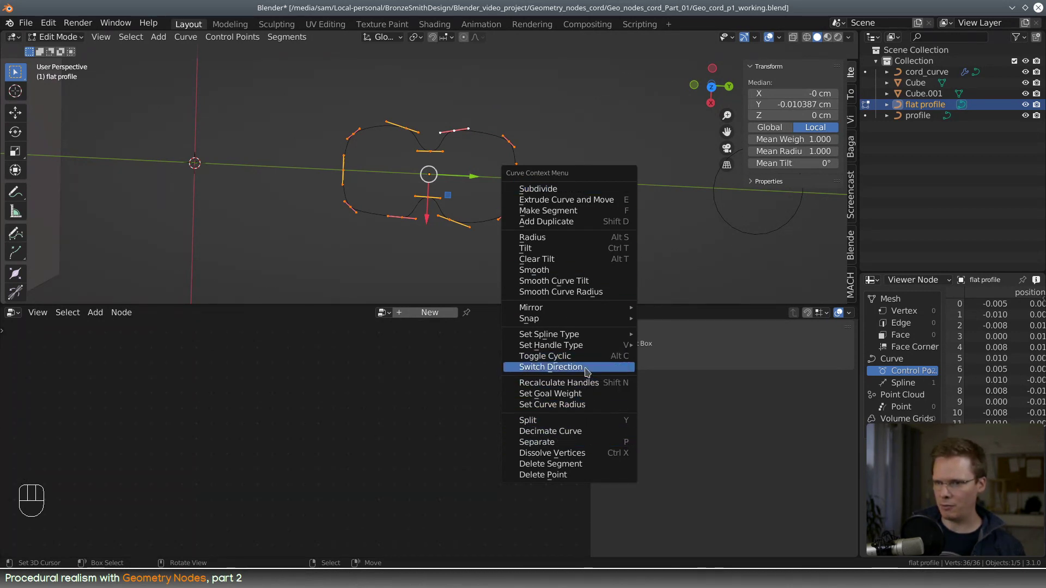
pyautogui.moveTo(587, 350)
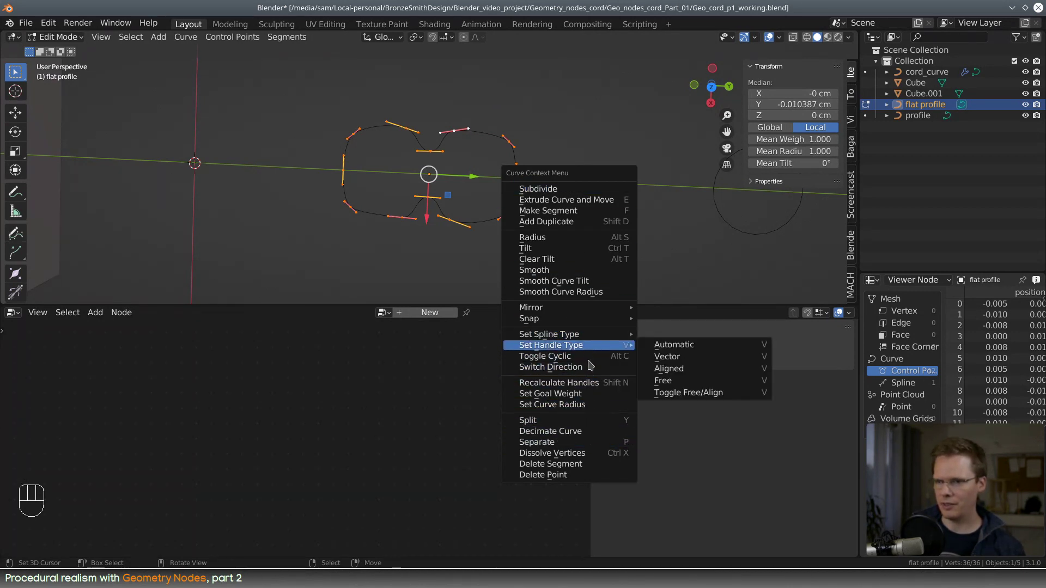
pyautogui.click(593, 383)
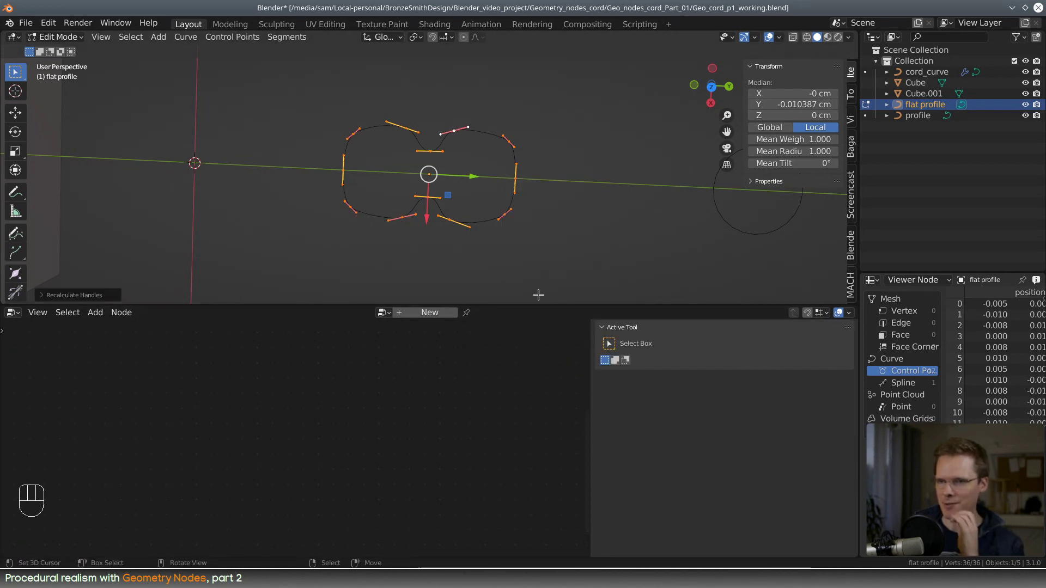
pyautogui.moveTo(491, 236)
pyautogui.mouseDown(button='middle')
pyautogui.moveTo(486, 211)
pyautogui.moveTo(504, 222)
pyautogui.mouseUp(button='middle')
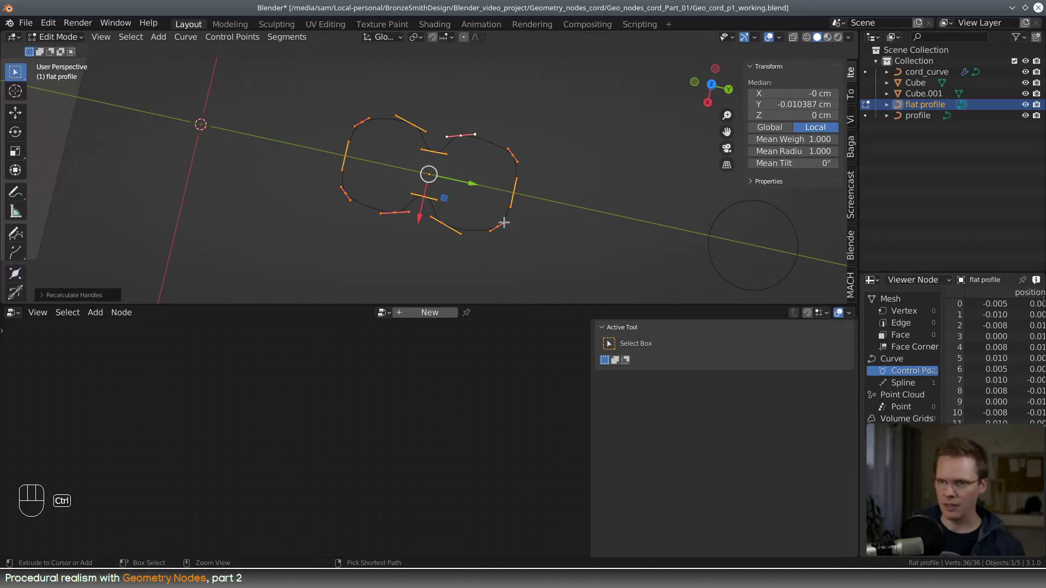
# - Undo the handle edits and both point moves, back to the shape before the notch was narrowed
pyautogui.hotkey('ctrl', 'z')
pyautogui.hotkey('ctrl', 'z')
pyautogui.hotkey('ctrl', 'z')
pyautogui.hotkey('ctrl', 'z')
pyautogui.hotkey('ctrl', 'z')
pyautogui.hotkey('ctrl', 'z')
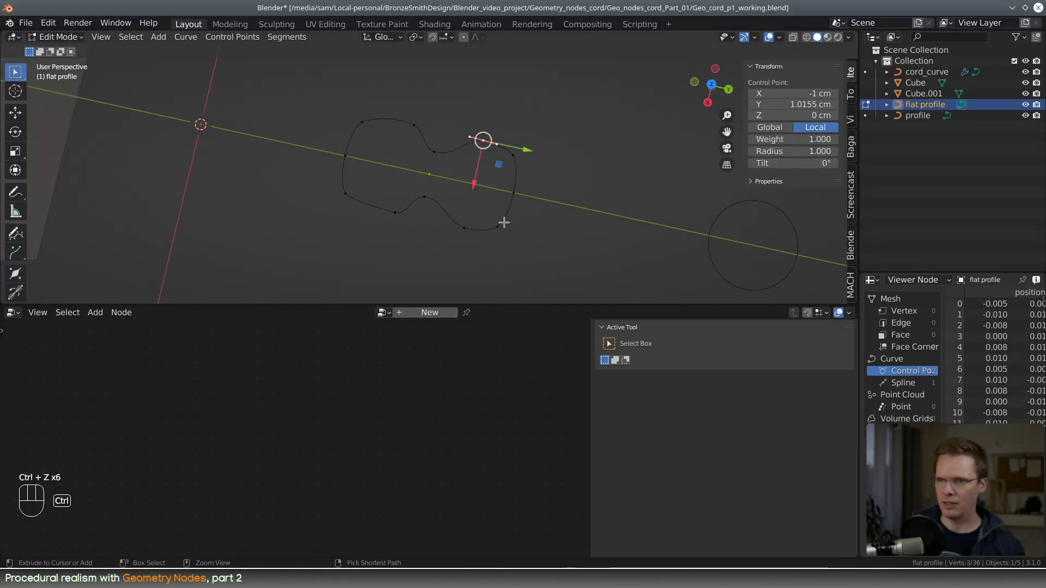
pyautogui.hotkey('ctrl', 'z')
pyautogui.hotkey('ctrl', 'z')
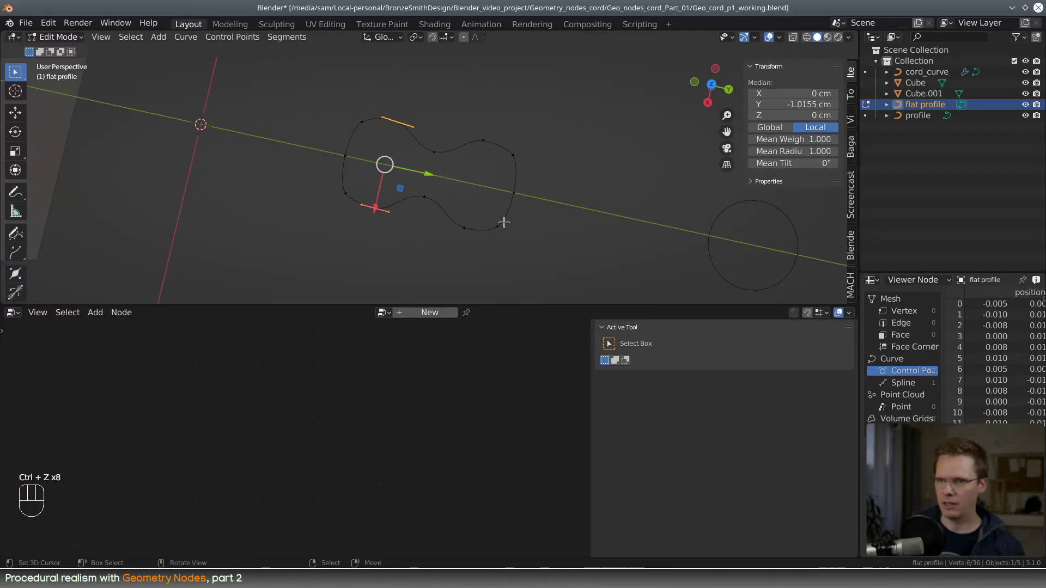
# - Select every control point of the restored flat profile and recalculate the handles
pyautogui.press('Tab')
pyautogui.press('Tab')
pyautogui.press('q')
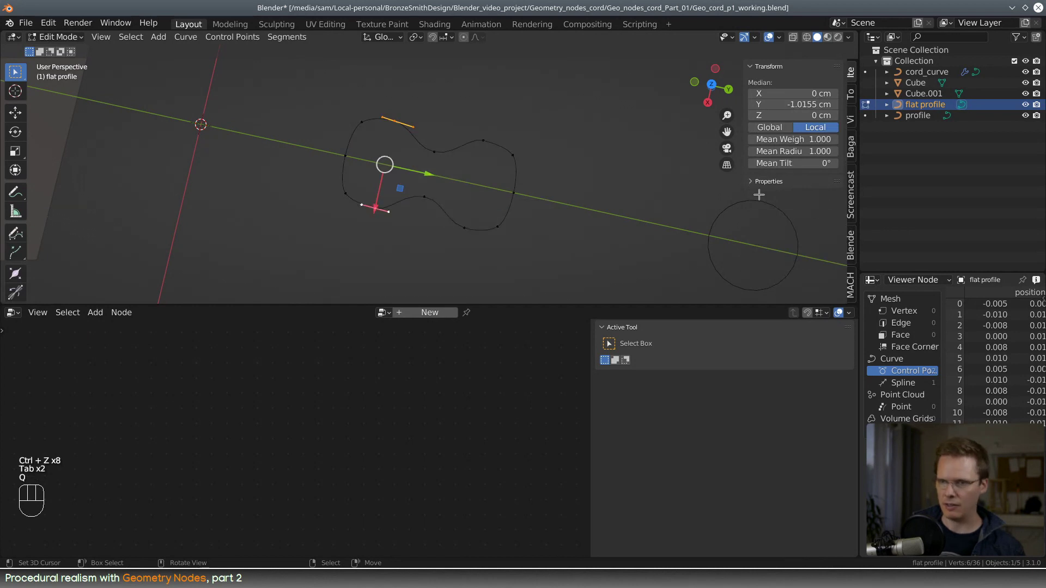
pyautogui.press('a')
pyautogui.press('w')
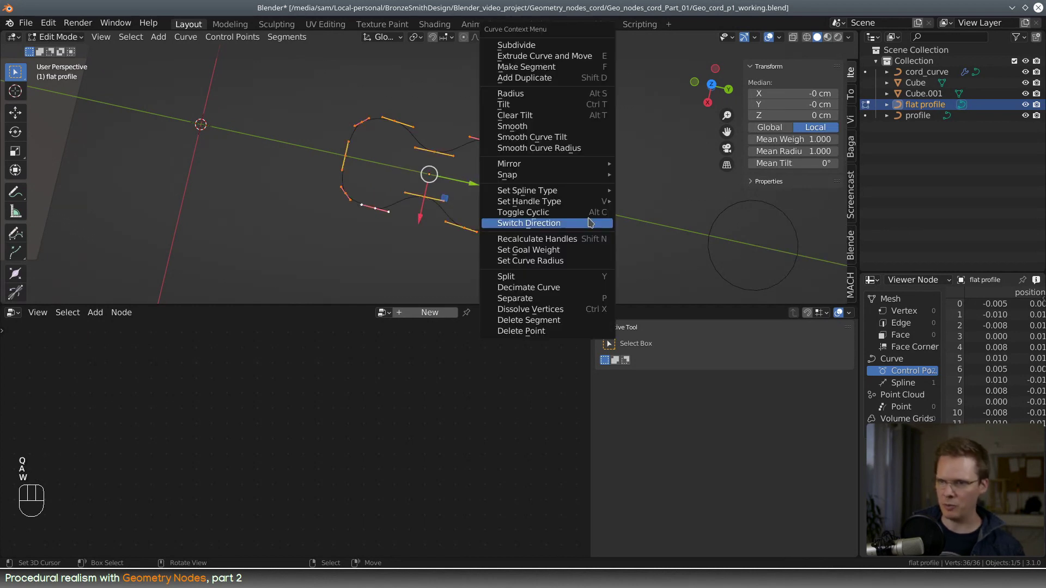
pyautogui.click(537, 239)
# - Move the subdivided point pairs beside the notch inward along Y, first the positive-Y pair and then the negative-Y pair
pyautogui.moveTo(532, 234); pyautogui.dragTo(495, 227, button='middle')
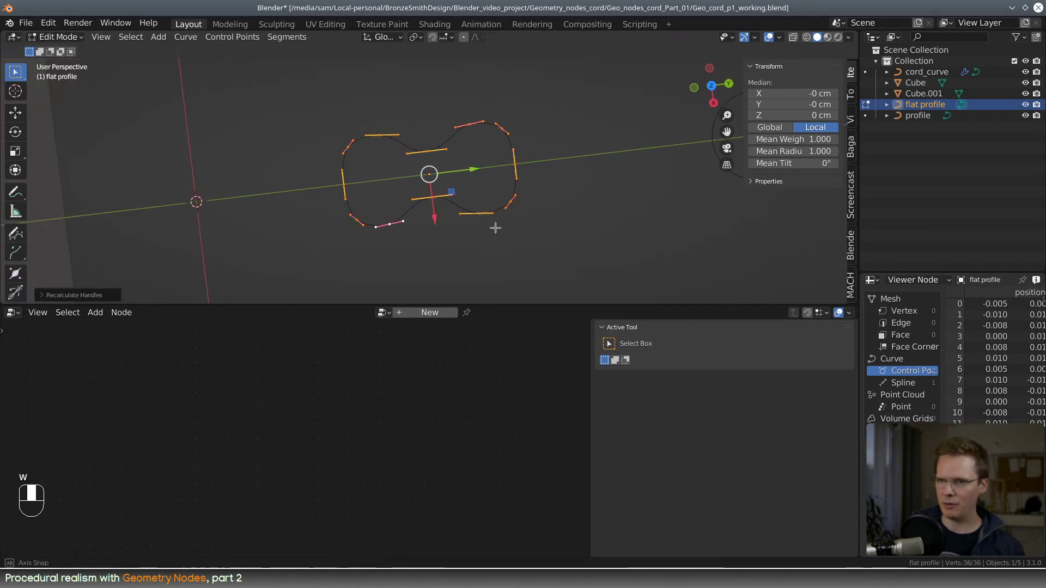
pyautogui.click(468, 126)
pyautogui.keyDown('shift'); pyautogui.click(479, 213); pyautogui.keyUp('shift')
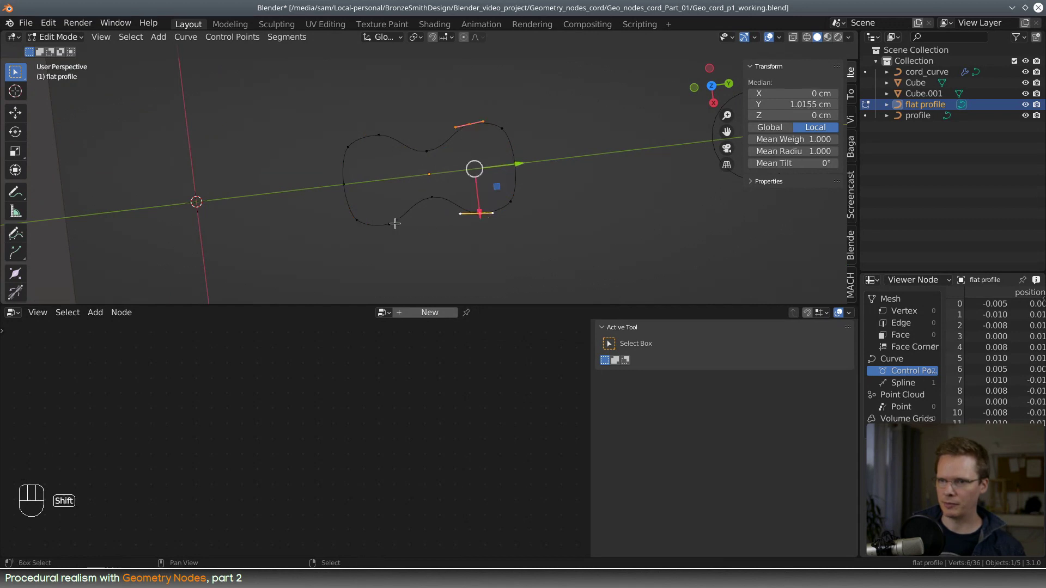
pyautogui.moveTo(515, 163); pyautogui.dragTo(449, 177)
pyautogui.click(376, 135)
pyautogui.keyDown('shift'); pyautogui.click(394, 223); pyautogui.keyUp('shift')
# - Select the four control points flanking the notches of the flat profile and scale their handles about individual origins to roughly 0.5
pyautogui.keyDown('shift'); pyautogui.click(450, 127); pyautogui.keyUp('shift')
pyautogui.keyDown('shift'); pyautogui.click(460, 216); pyautogui.keyUp('shift')
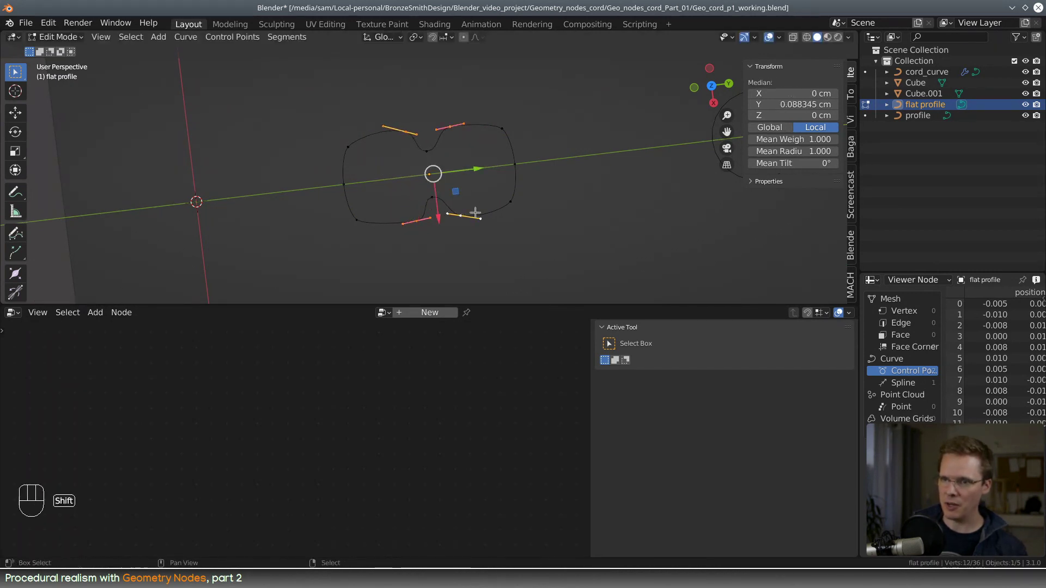
pyautogui.click(417, 38)
pyautogui.click(460, 73)
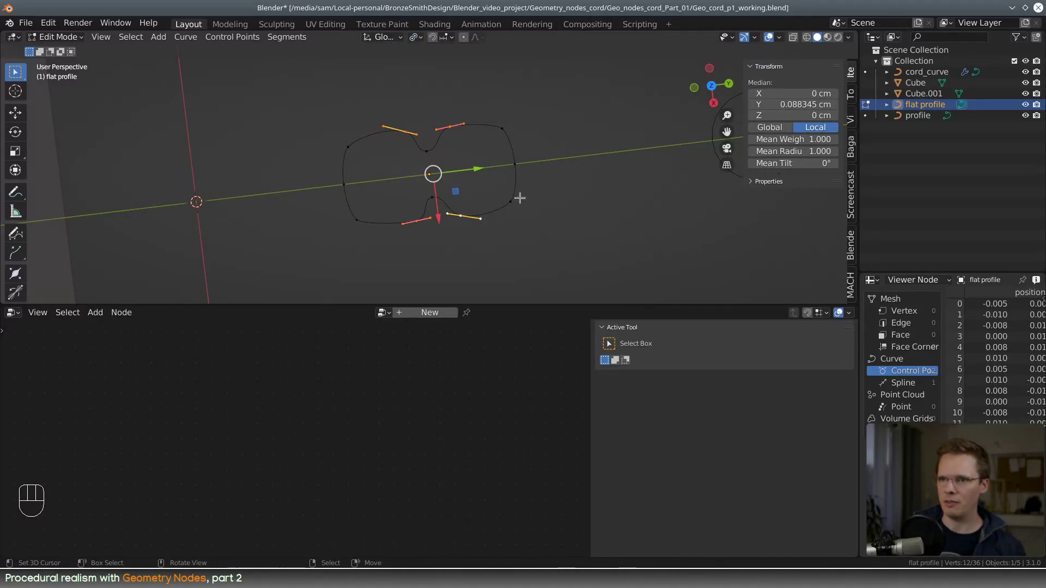
pyautogui.press('s')
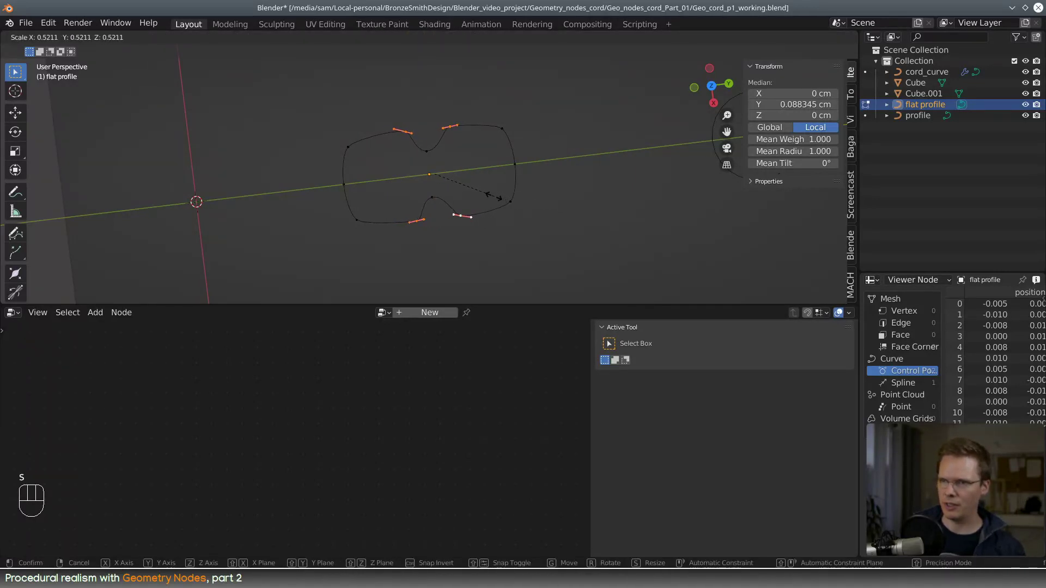
pyautogui.click(500, 197)
# - Move the control-point pairs flanking the two notches slightly inward along X, one pair after the other, and leave Edit Mode
pyautogui.moveTo(535, 217); pyautogui.dragTo(606, 207, button='middle')
pyautogui.rightClick(479, 165)
pyautogui.keyDown('shift'); pyautogui.rightClick(452, 136); pyautogui.keyUp('shift')
pyautogui.moveTo(440, 168); pyautogui.dragTo(437, 171)
pyautogui.rightClick(385, 187)
pyautogui.keyDown('shift'); pyautogui.rightClick(414, 224); pyautogui.keyUp('shift')
pyautogui.moveTo(386, 217); pyautogui.dragTo(427, 250)
pyautogui.moveTo(427, 250); pyautogui.dragTo(479, 197, button='middle')
pyautogui.press('Tab')
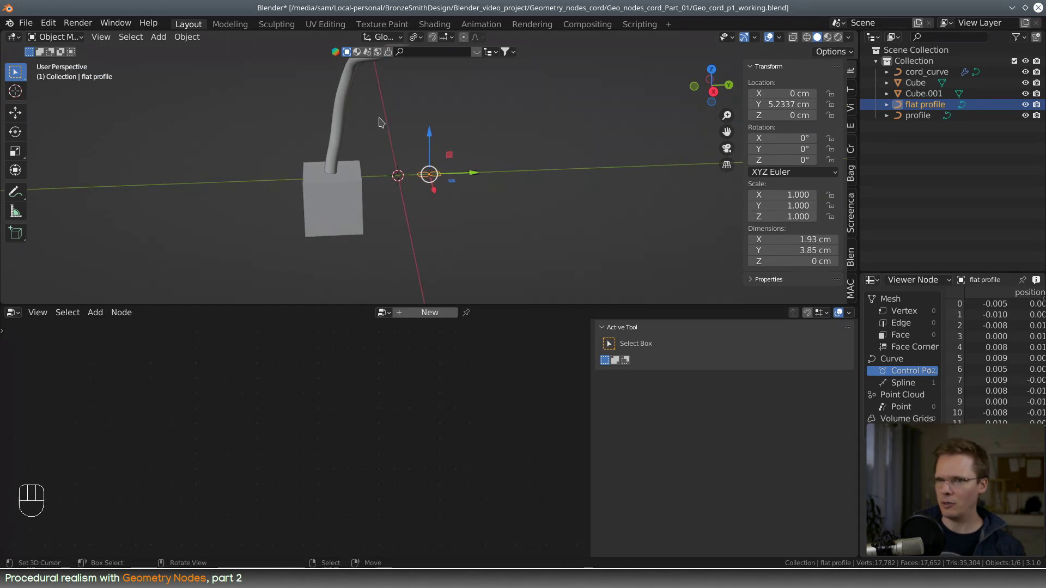
# - Select cord_curve and split the Outliner to add an enlarged Properties editor showing its cord_details modifier
pyautogui.click(346, 104)
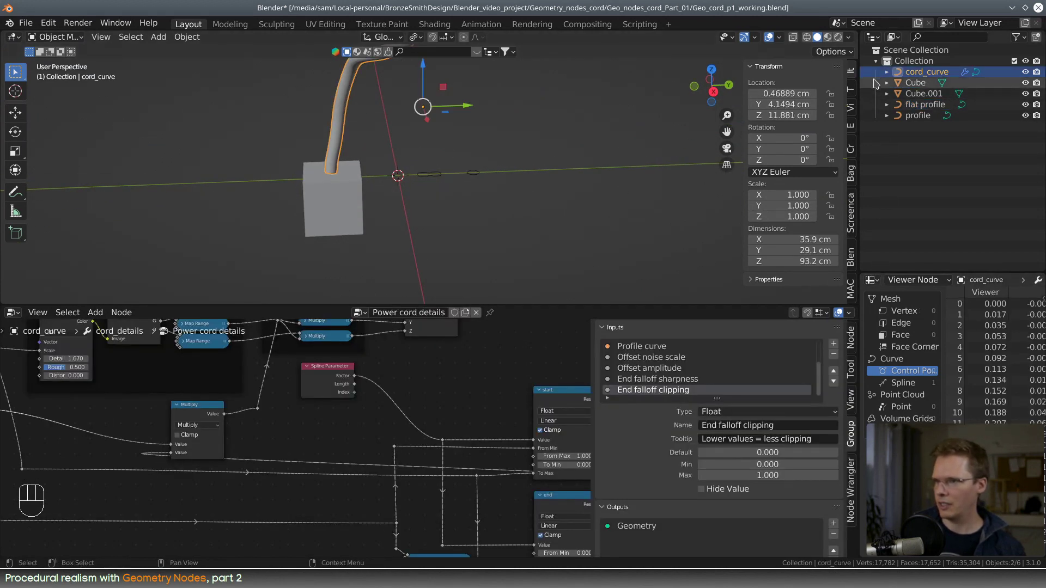
pyautogui.moveTo(862, 267); pyautogui.dragTo(870, 122)
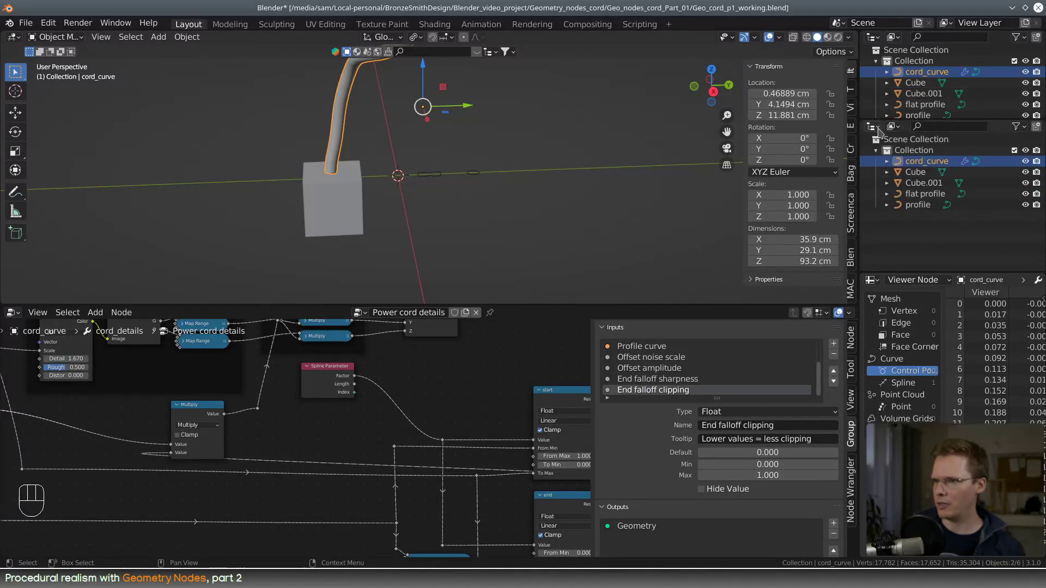
pyautogui.click(872, 126)
pyautogui.click(797, 173)
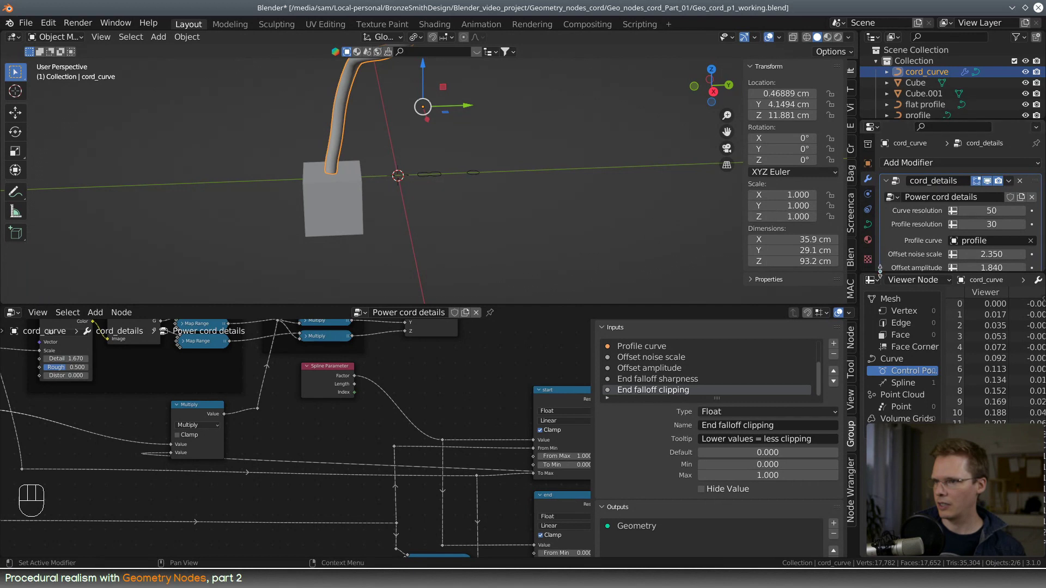
pyautogui.moveTo(880, 269); pyautogui.dragTo(878, 419)
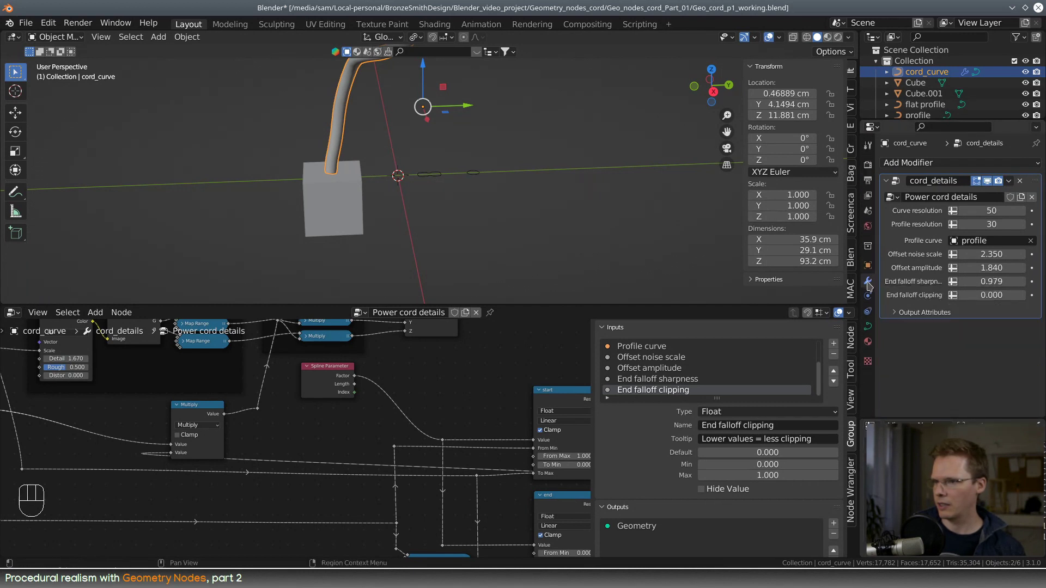
# - Set the cord_details modifier's Profile curve to flat profile and inspect the cord between the two cubes
pyautogui.click(994, 241)
pyautogui.click(970, 289)
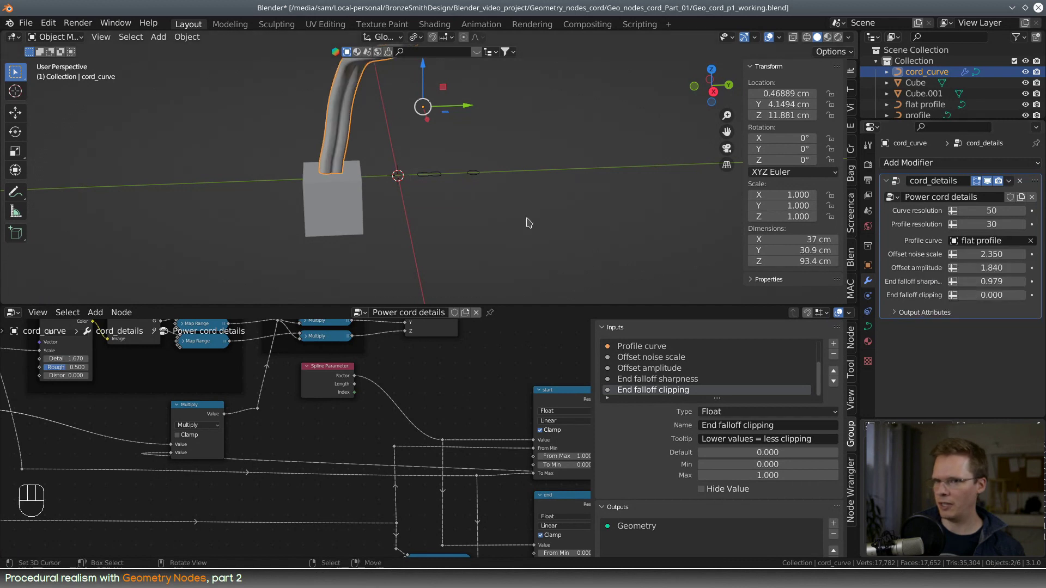
pyautogui.moveTo(532, 227); pyautogui.dragTo(432, 229, button='middle')
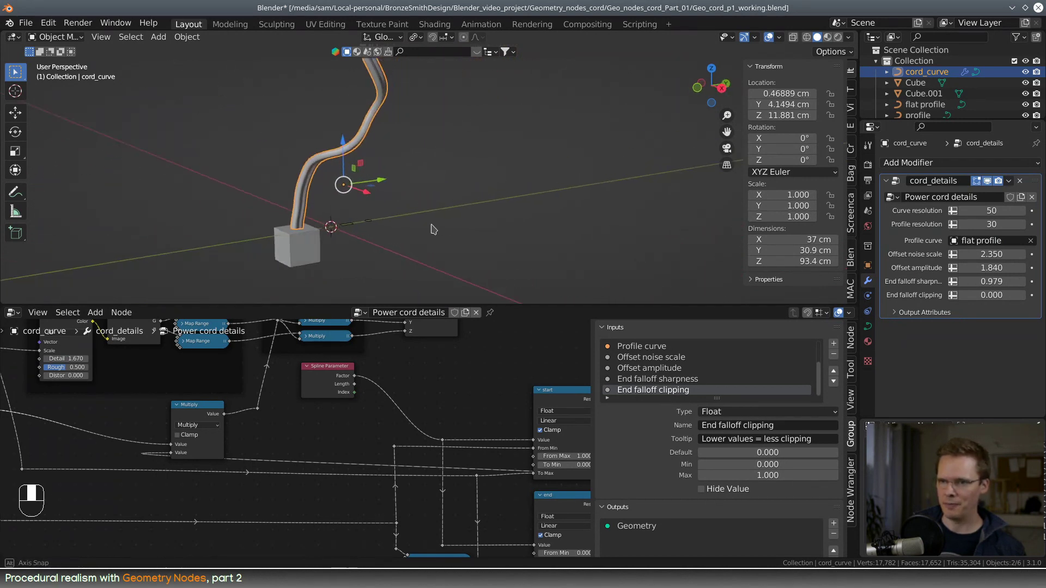
pyautogui.scroll(4, 354, 252)
pyautogui.keyDown('shift'); pyautogui.moveTo(306, 259); pyautogui.dragTo(517, 200, button='middle'); pyautogui.keyUp('shift')
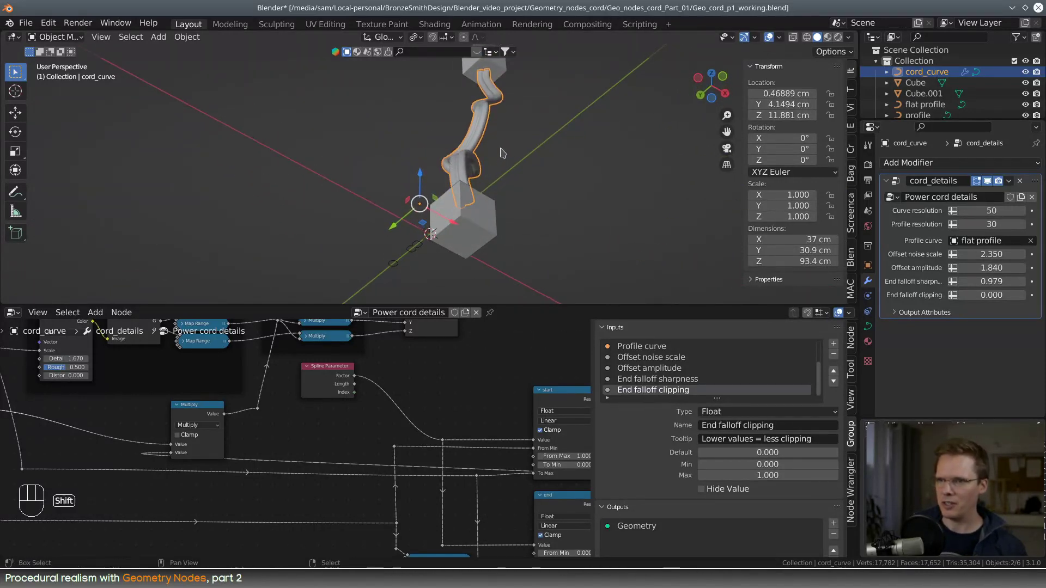
pyautogui.keyDown('shift'); pyautogui.moveTo(502, 153); pyautogui.dragTo(508, 156, button='middle'); pyautogui.keyUp('shift')
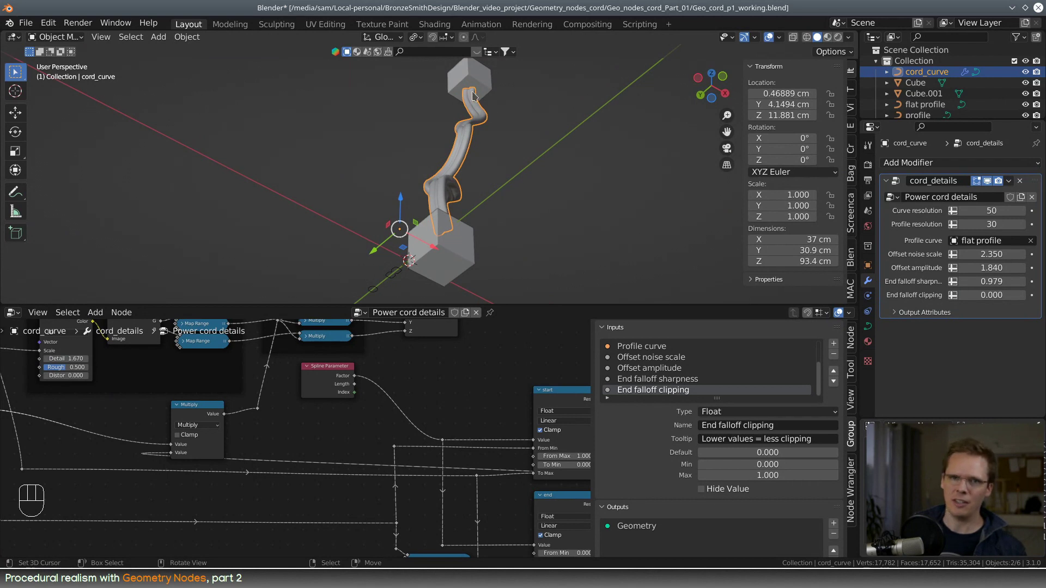
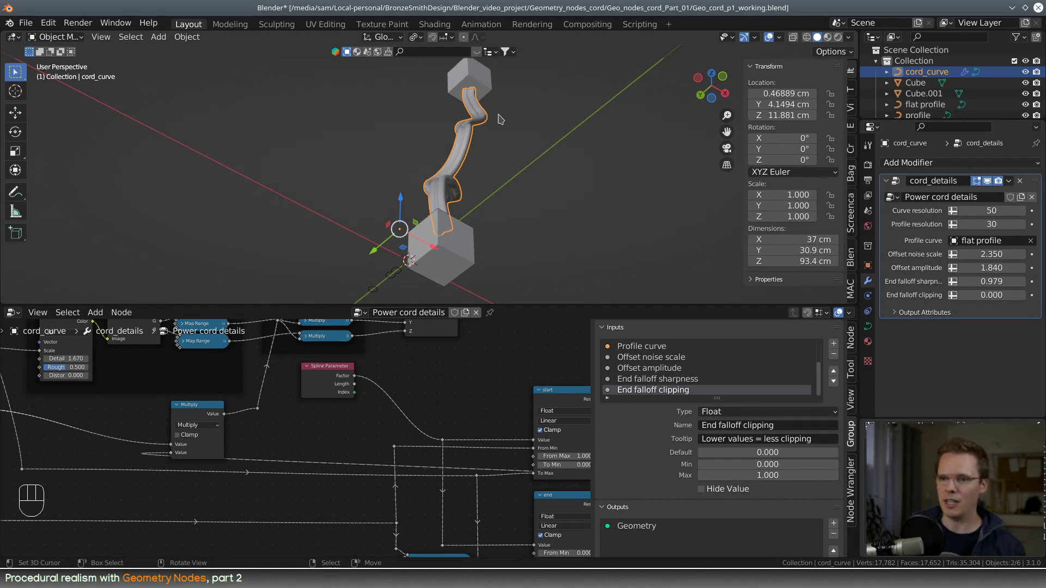
# - Enter Edit Mode on cord_curve and adjust the Tilt of its lower end control point and its upper end control point
pyautogui.moveTo(507, 304); pyautogui.dragTo(507, 301)
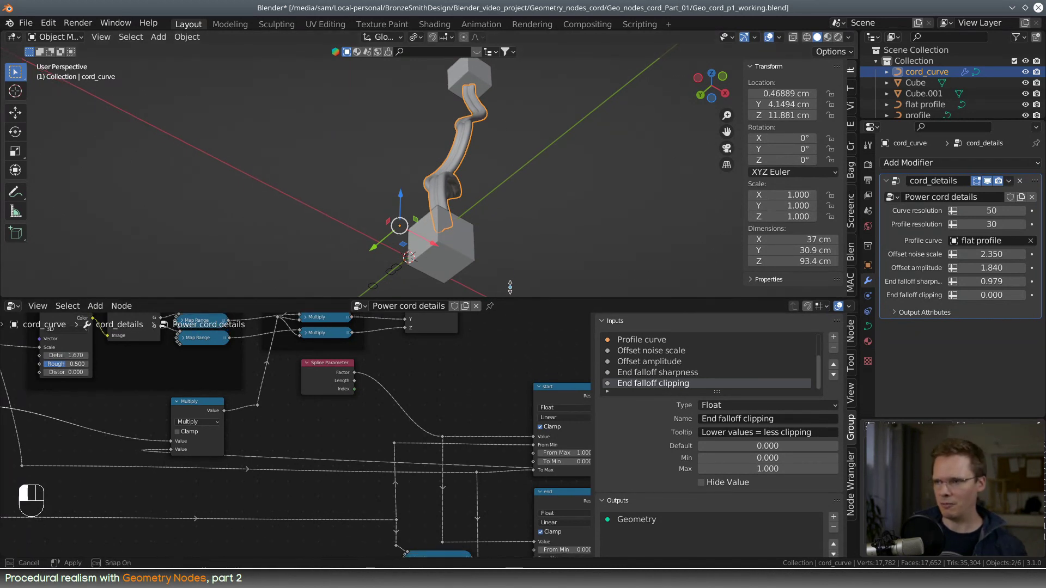
pyautogui.press('Tab')
pyautogui.click(473, 224)
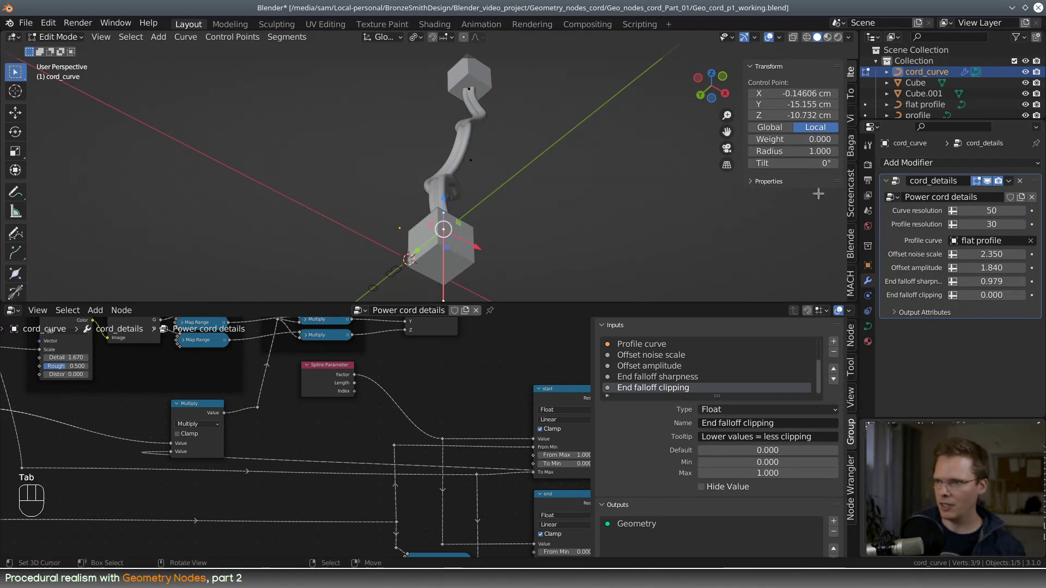
pyautogui.moveTo(806, 163); pyautogui.dragTo(833, 163)
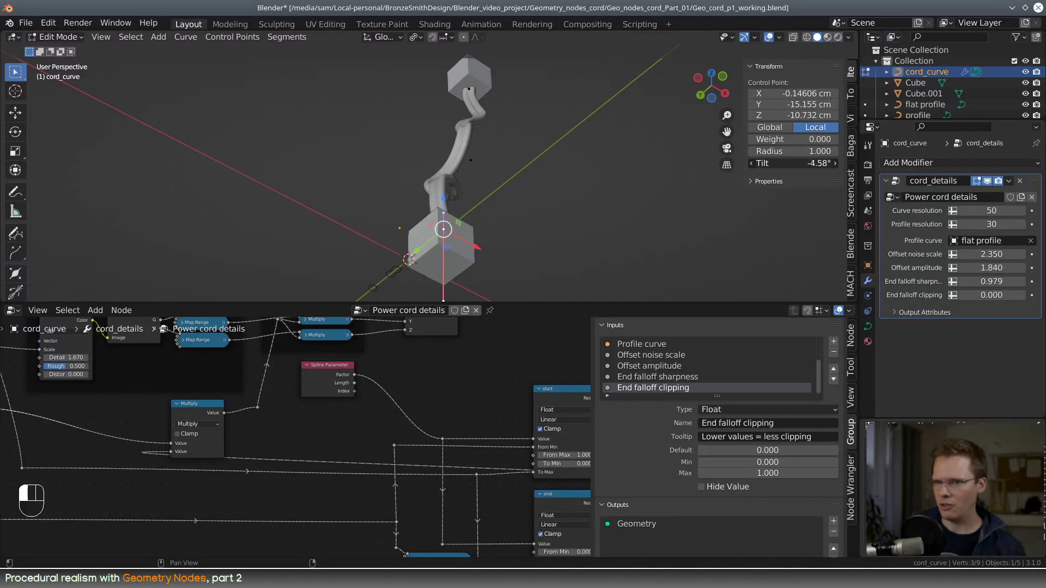
pyautogui.click(468, 89)
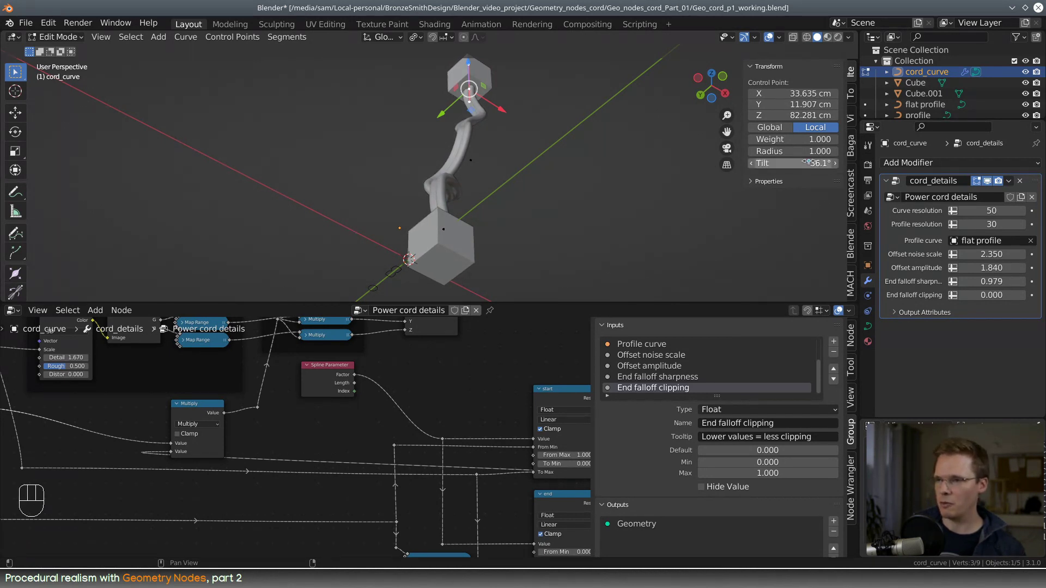
pyautogui.keyDown('alt'); pyautogui.moveTo(612, 163); pyautogui.dragTo(561, 163, button='middle'); pyautogui.keyUp('alt')
# - Enlarge the node editor and trace the Power cord details tree from Curve to Mesh back to the first Resample Curve node
pyautogui.moveTo(569, 302); pyautogui.dragTo(550, 151)
pyautogui.scroll(-4, 476, 264)
pyautogui.moveTo(492, 248); pyautogui.dragTo(401, 363, button='middle')
pyautogui.moveTo(570, 366); pyautogui.dragTo(347, 381, button='middle')
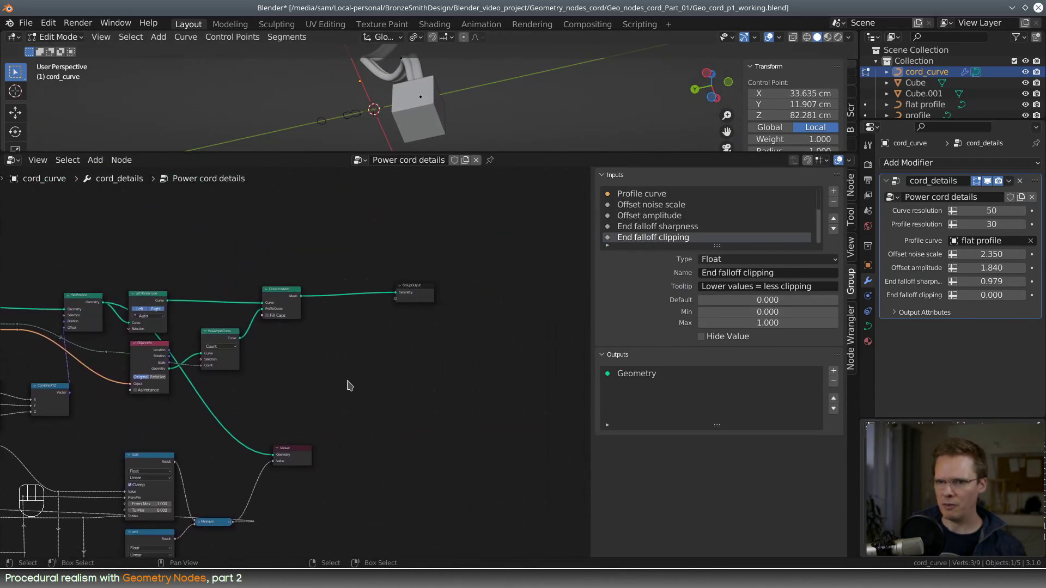
pyautogui.scroll(2, 352, 375)
pyautogui.moveTo(277, 321); pyautogui.dragTo(449, 351, button='middle')
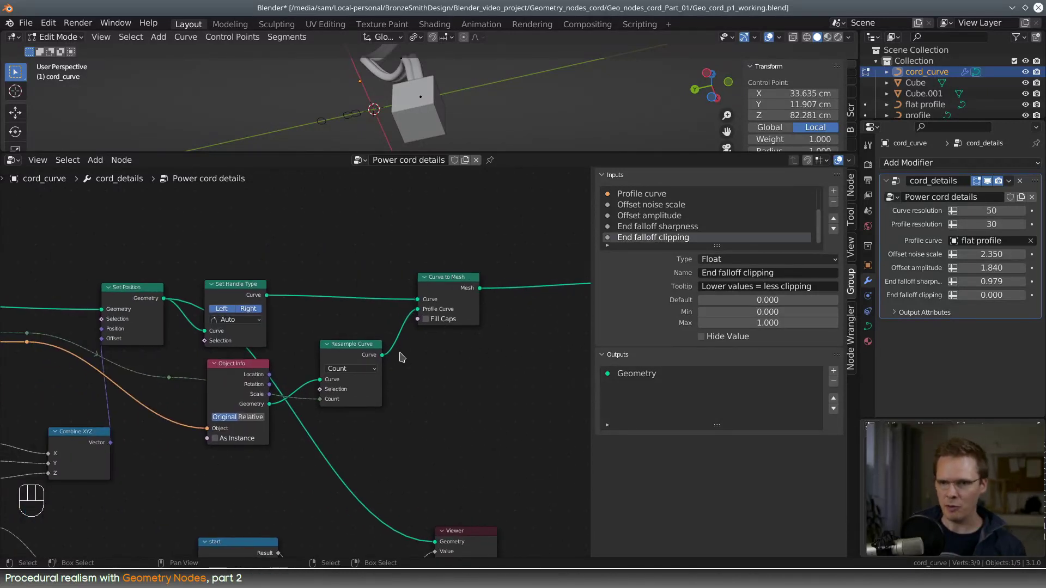
pyautogui.moveTo(230, 343); pyautogui.dragTo(401, 355, button='middle')
pyautogui.moveTo(247, 362); pyautogui.dragTo(393, 366, button='middle')
pyautogui.scroll(-4, 346, 376)
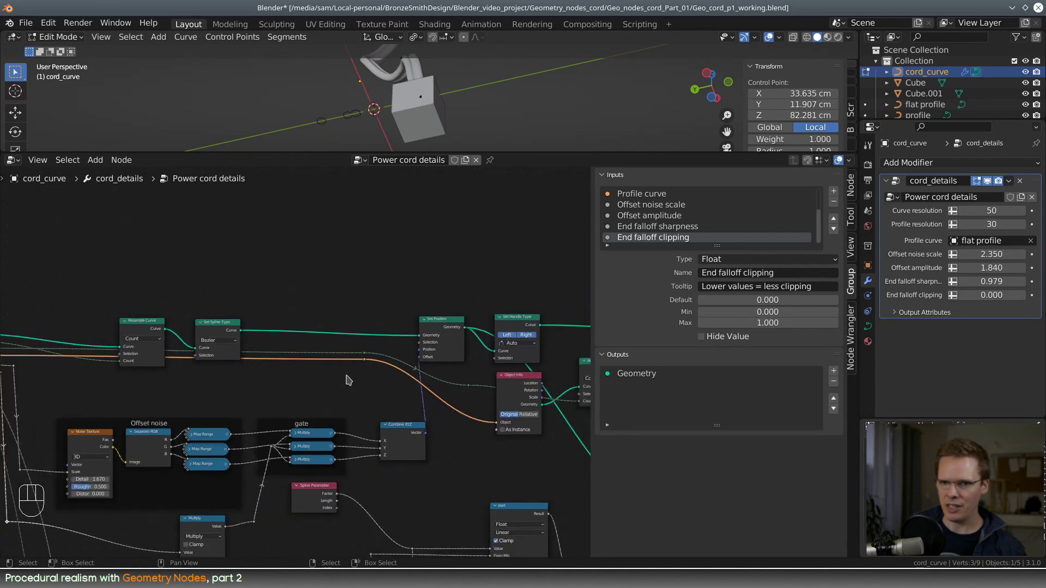
pyautogui.moveTo(231, 378); pyautogui.dragTo(341, 374, button='middle')
pyautogui.scroll(5, 352, 373)
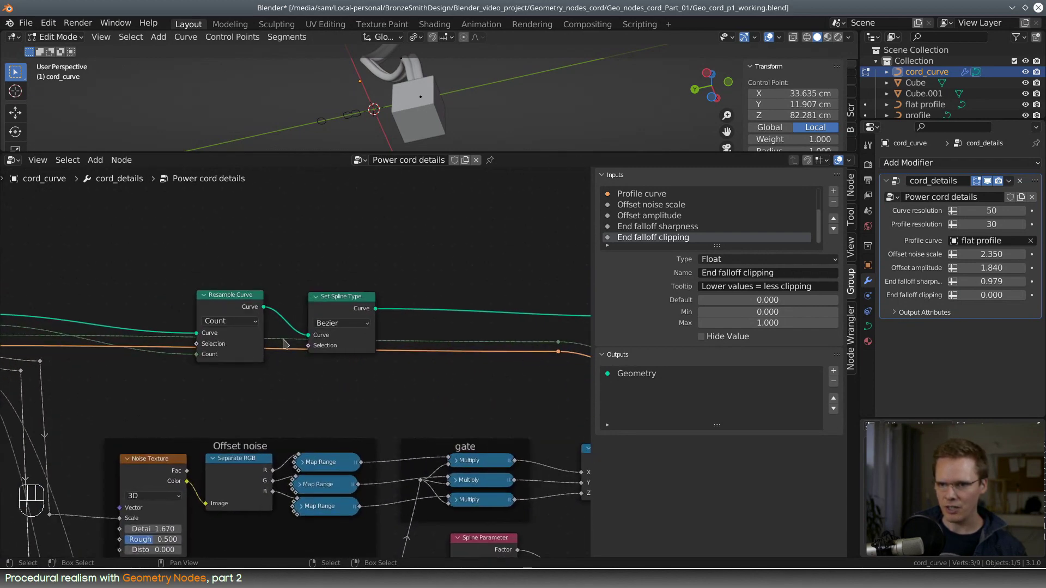
# - Move the first Resample Curve node and the Set Spline Type node apart to open a wide gap between them
pyautogui.click(244, 300)
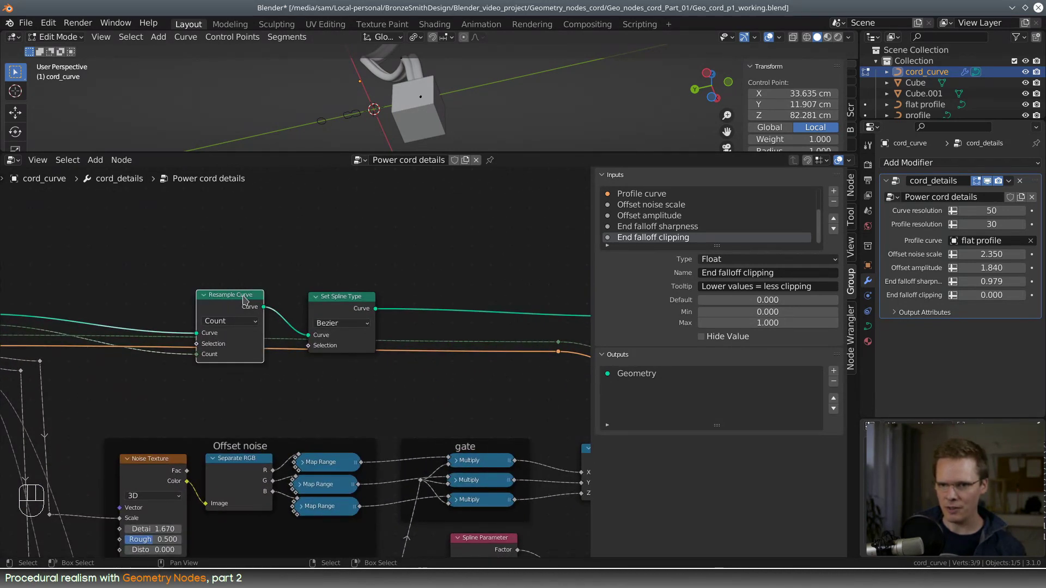
pyautogui.moveTo(327, 301); pyautogui.dragTo(422, 300)
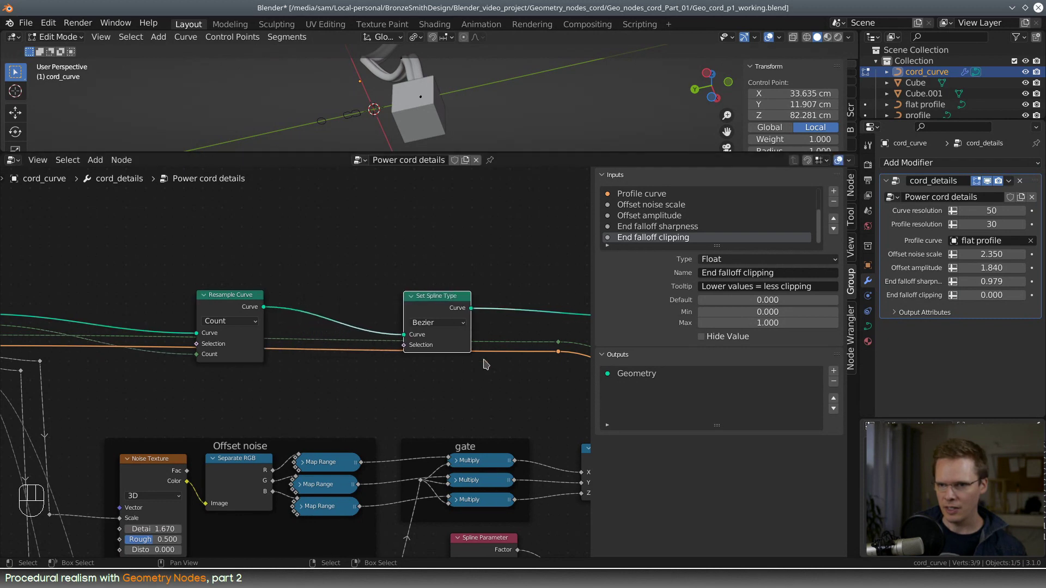
pyautogui.moveTo(483, 362); pyautogui.dragTo(294, 360, button='middle')
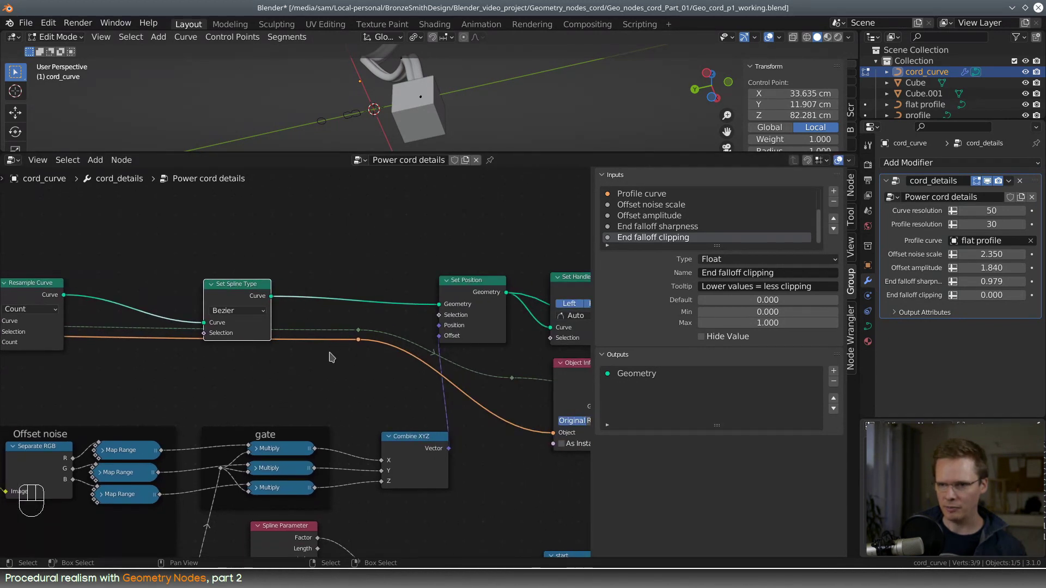
pyautogui.scroll(2, 376, 353)
pyautogui.scroll(-4, 243, 361)
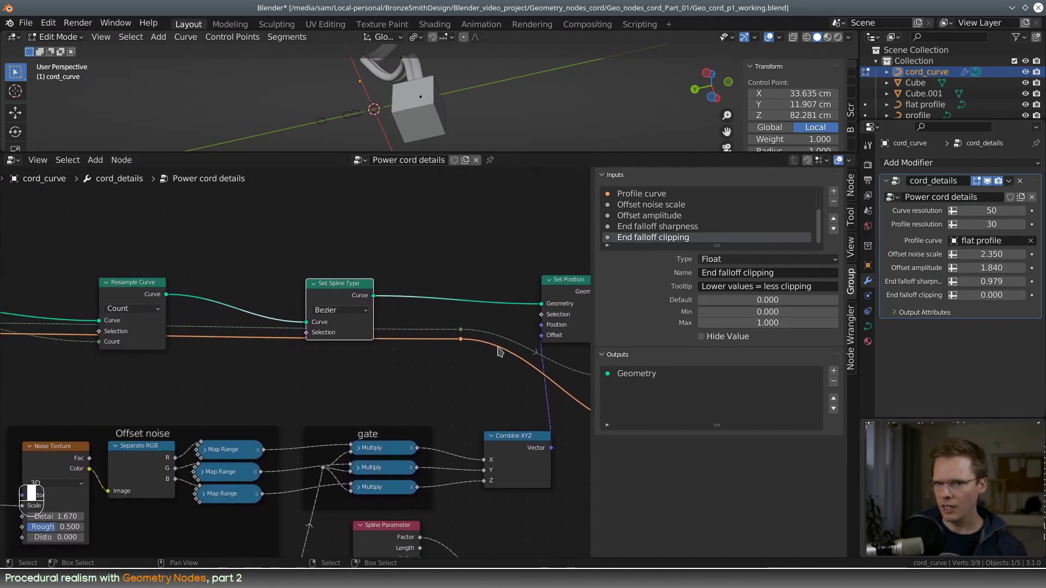
pyautogui.moveTo(243, 362); pyautogui.dragTo(330, 371, button='middle')
pyautogui.moveTo(267, 314); pyautogui.dragTo(196, 312)
# - Duplicate the Curve to Mesh node and insert the copy directly after the first Resample Curve node, before Set Spline Type
pyautogui.moveTo(414, 391); pyautogui.dragTo(158, 392, button='middle')
pyautogui.moveTo(493, 378); pyautogui.dragTo(362, 383, button='middle')
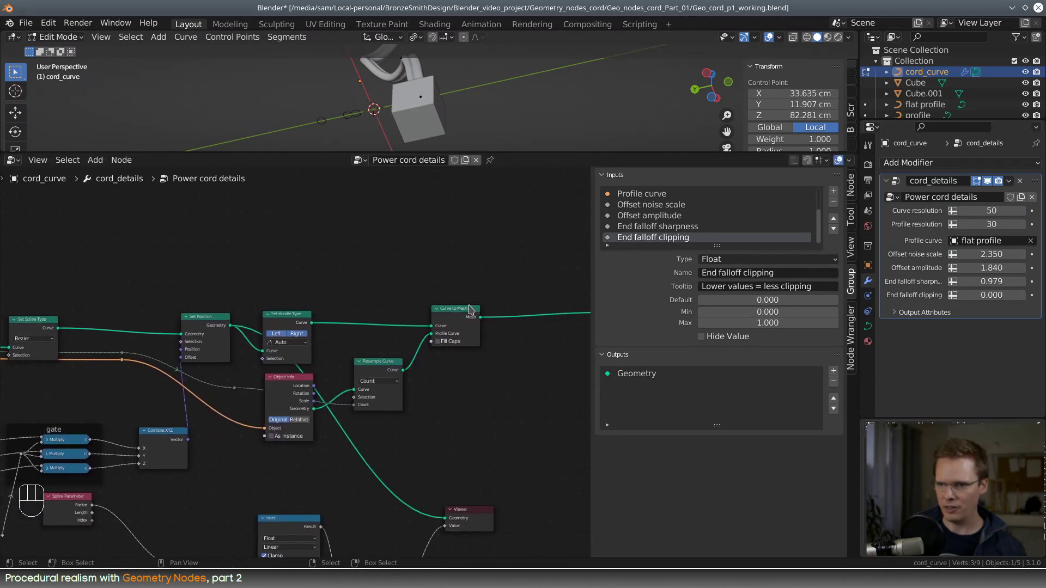
pyautogui.hotkey('shift', 'd')
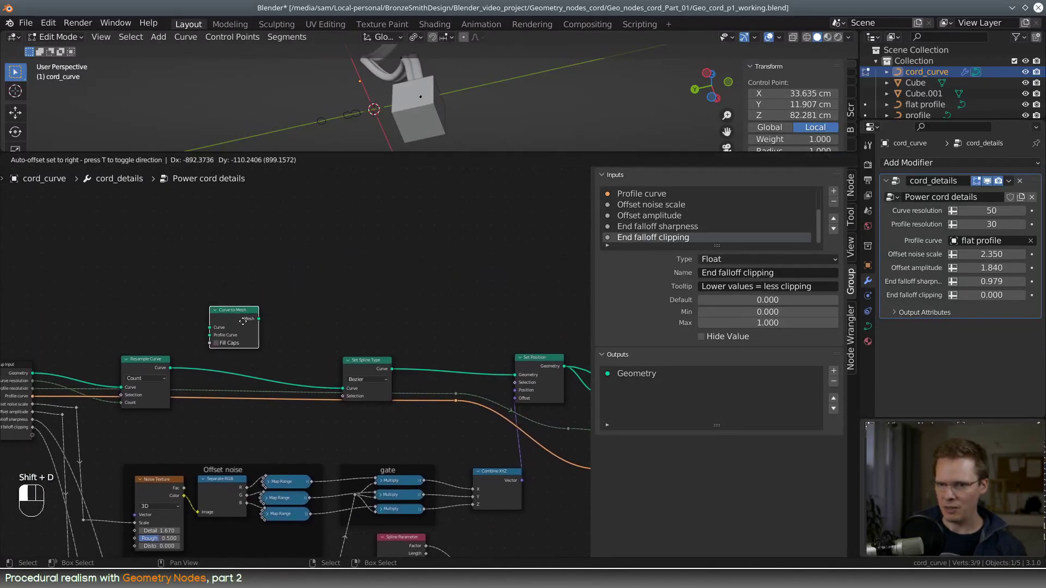
pyautogui.click(243, 358)
pyautogui.scroll(3, 364, 337)
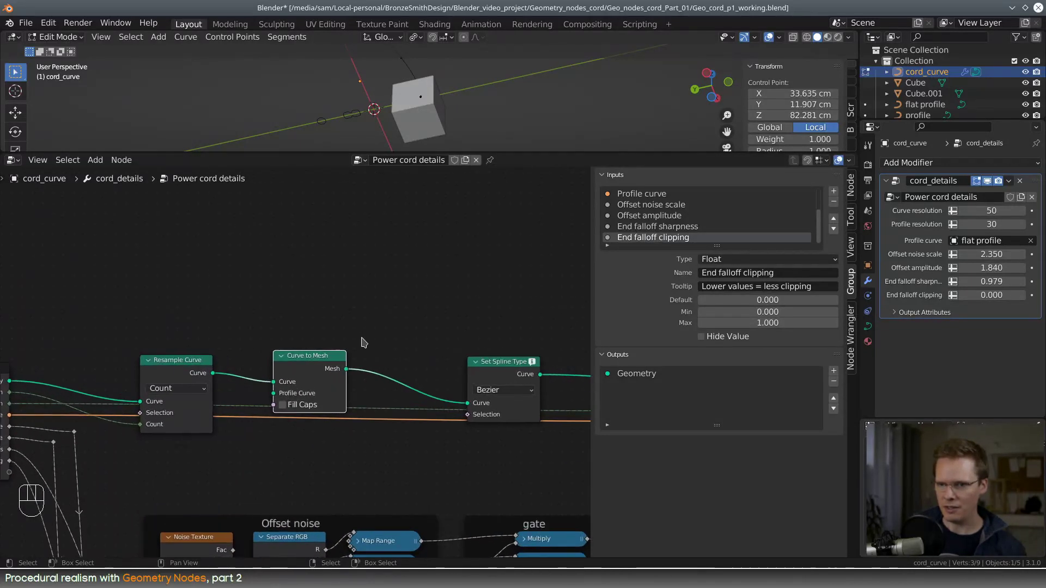
pyautogui.press('g')
pyautogui.click(224, 371)
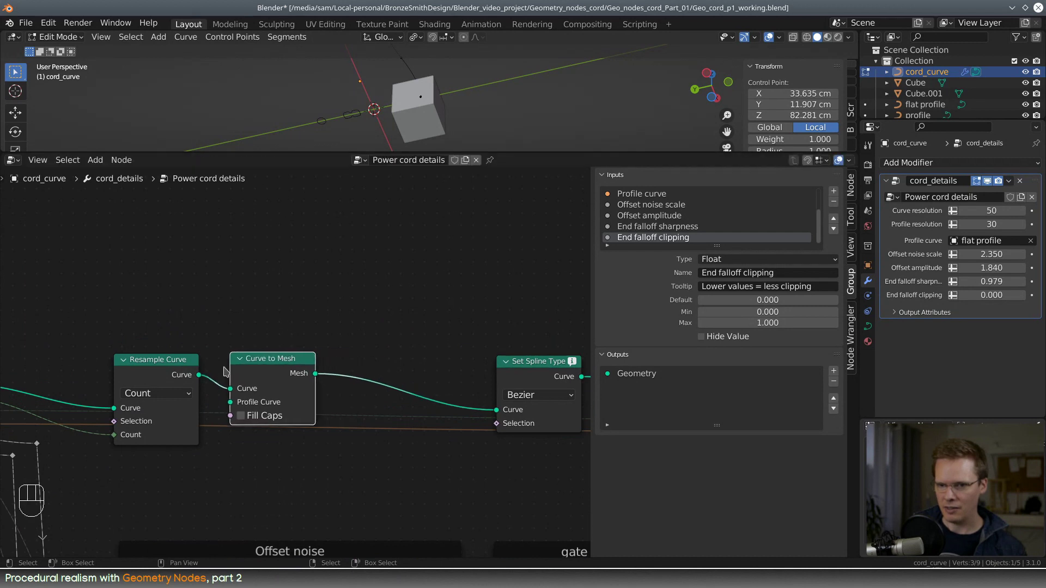
# - Move Set Spline Type further along and add a Mesh to Curve node between it and the duplicated Curve to Mesh node
pyautogui.scroll(-4, 300, 388)
pyautogui.moveTo(390, 381); pyautogui.dragTo(300, 386, button='middle')
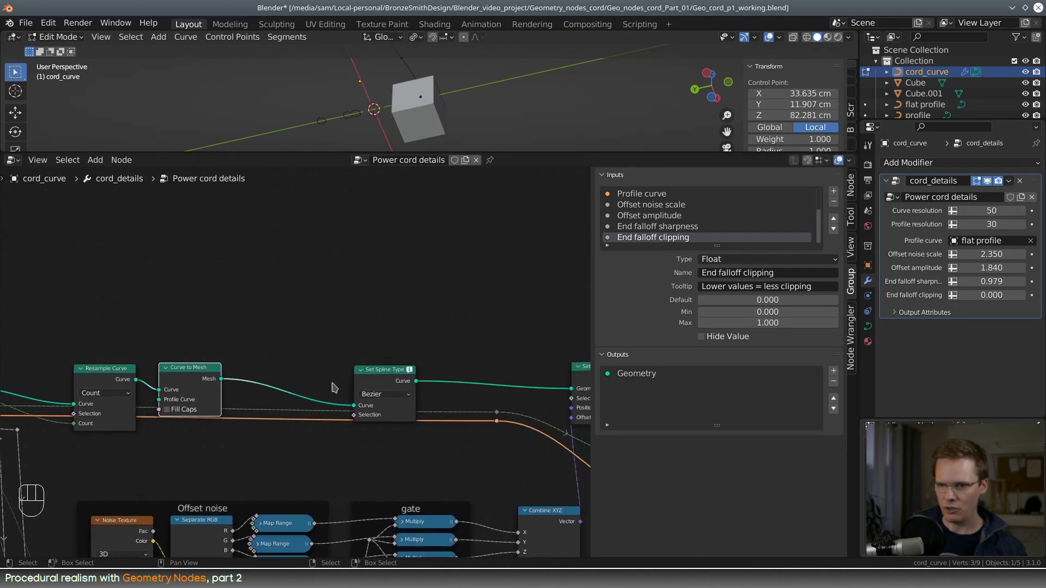
pyautogui.moveTo(370, 373); pyautogui.dragTo(457, 365)
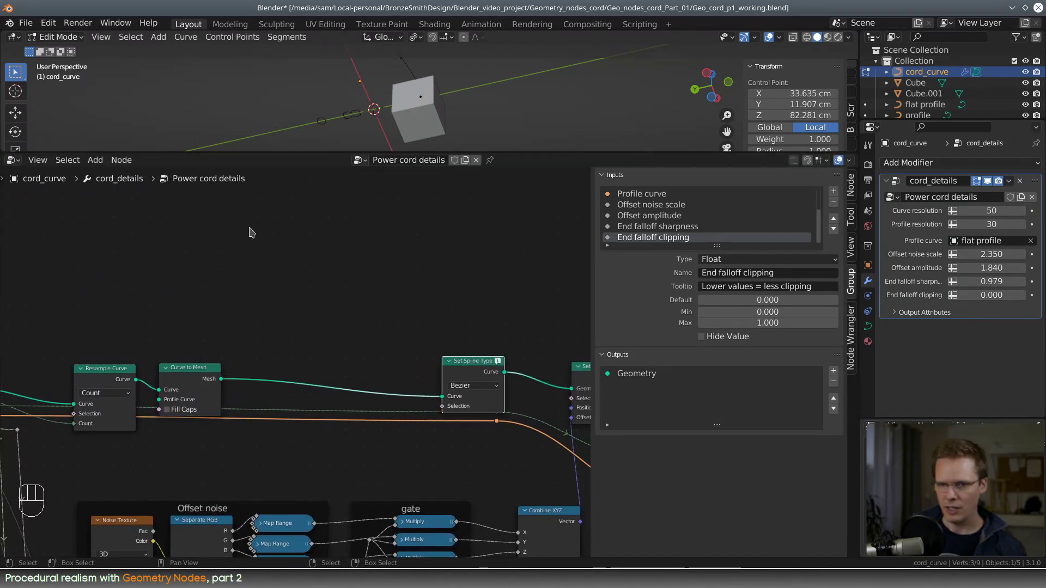
pyautogui.hotkey('shift', 'a')
pyautogui.click(236, 257)
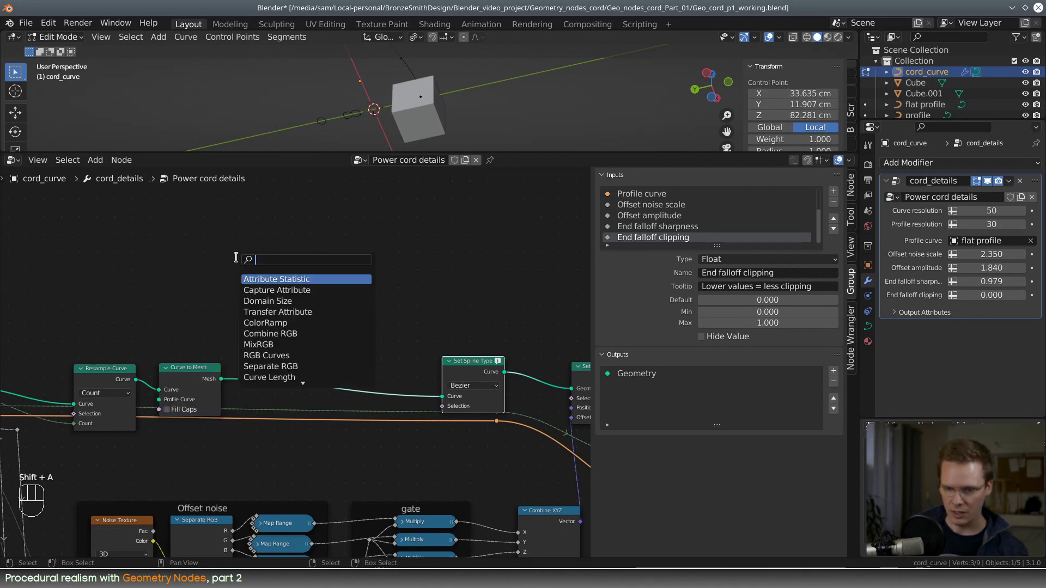
pyautogui.write('mesh')
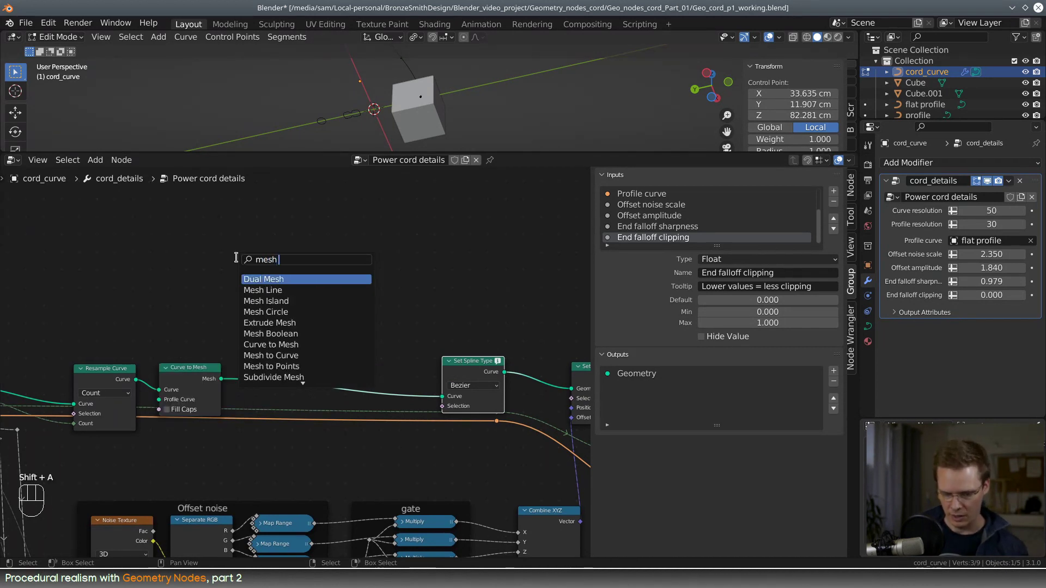
pyautogui.write(' to')
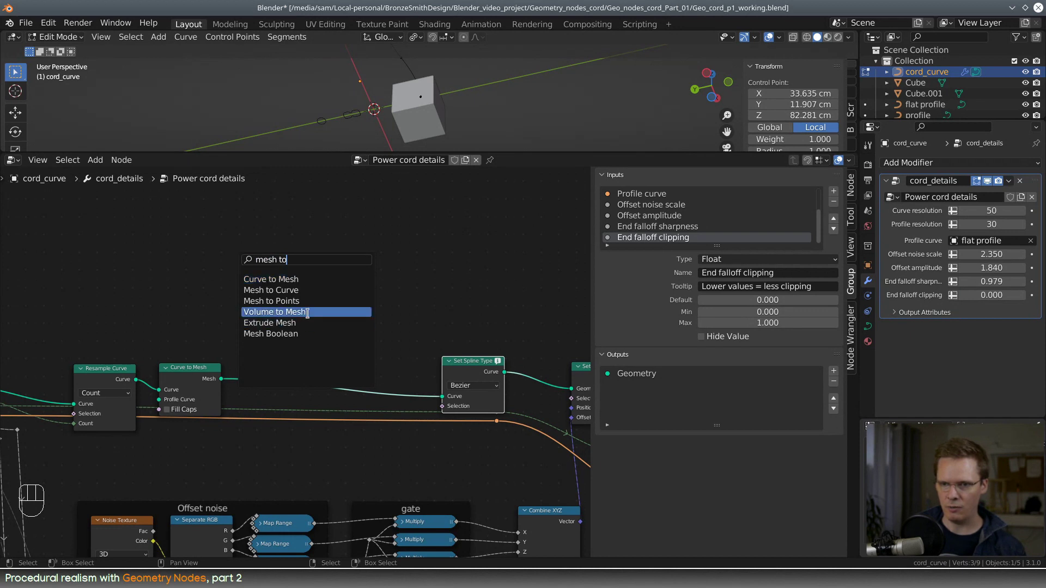
pyautogui.click(296, 293)
pyautogui.click(342, 362)
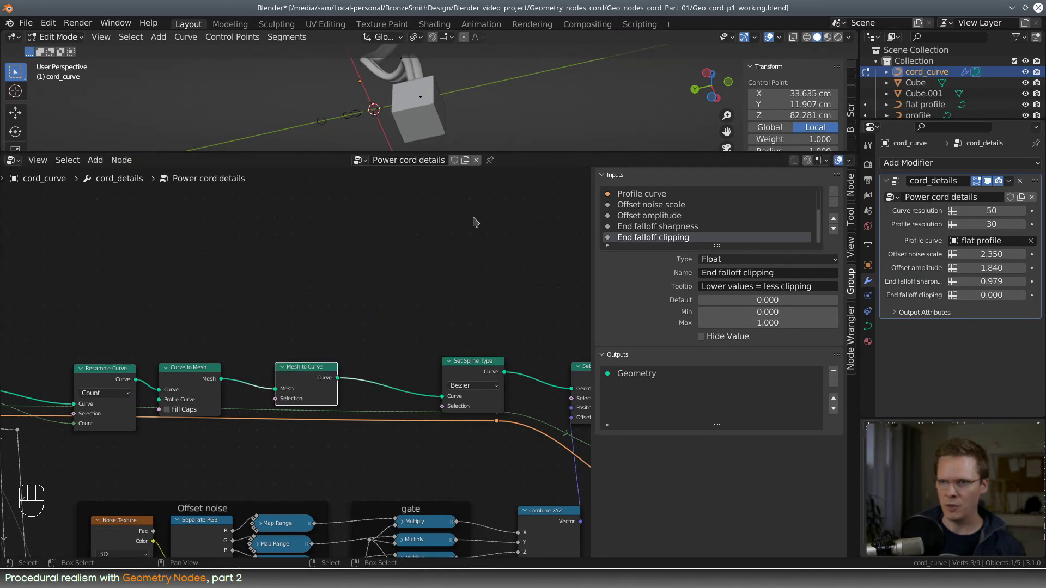
# - Set the tilt of the control point at the cord's upper end to -87.7° and view the cord from the side
pyautogui.moveTo(526, 154); pyautogui.dragTo(506, 299)
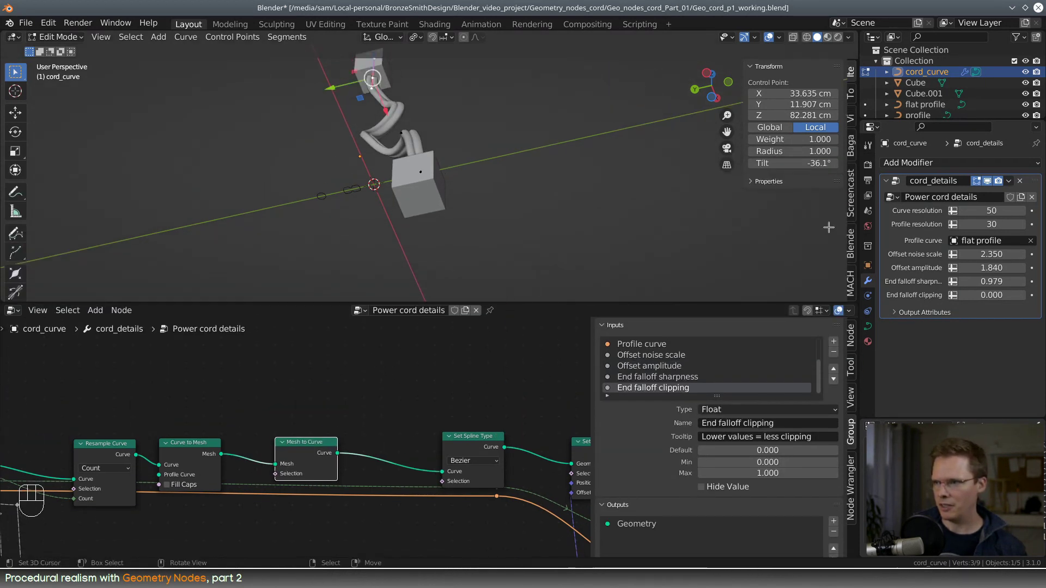
pyautogui.moveTo(804, 163)
pyautogui.mouseDown()
pyautogui.moveTo(823, 163)
pyautogui.moveTo(805, 162)
pyautogui.mouseUp()
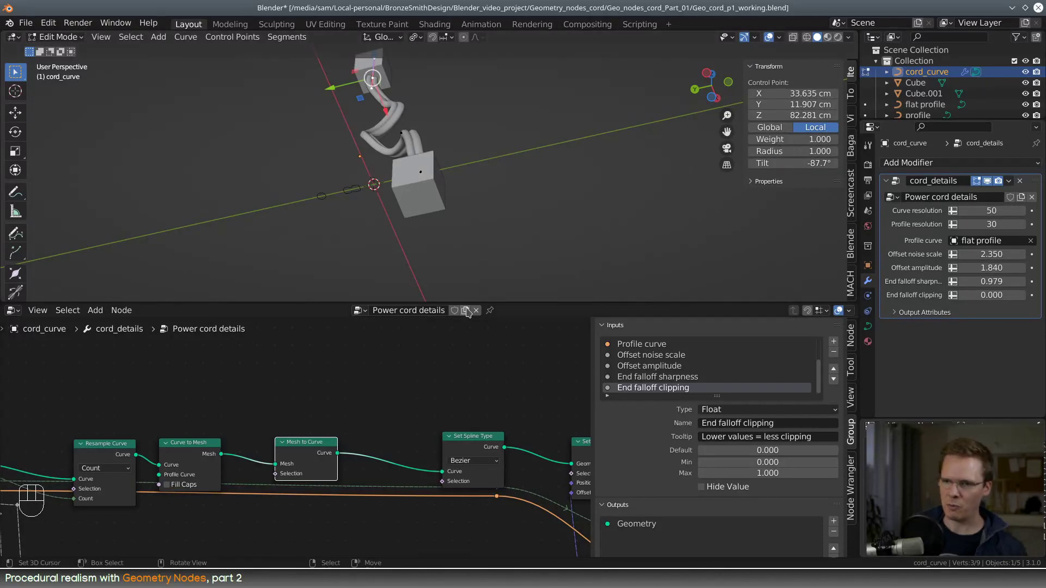
pyautogui.moveTo(466, 301); pyautogui.dragTo(444, 209)
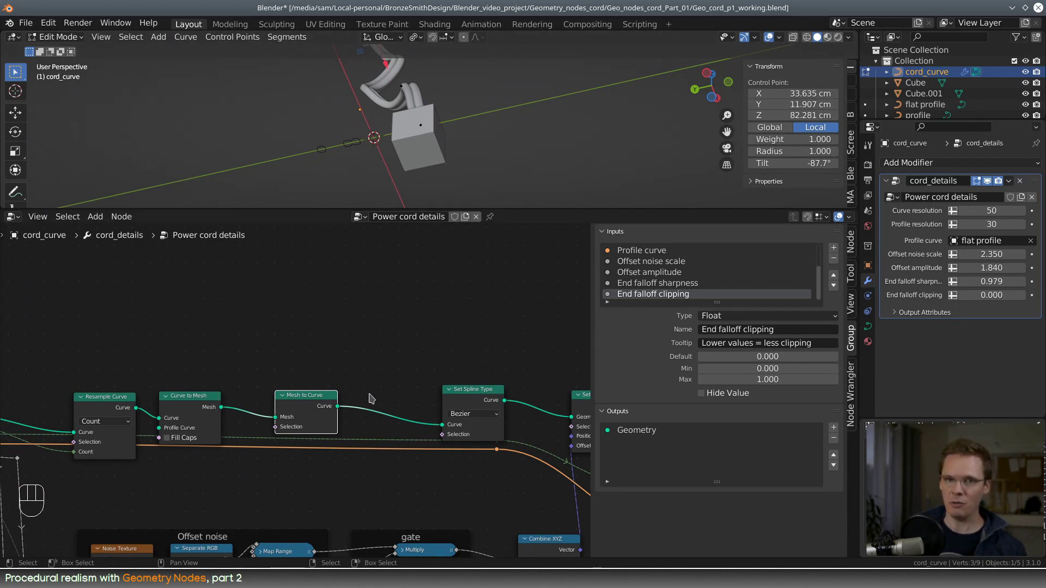
pyautogui.moveTo(306, 360); pyautogui.dragTo(349, 343, button='middle')
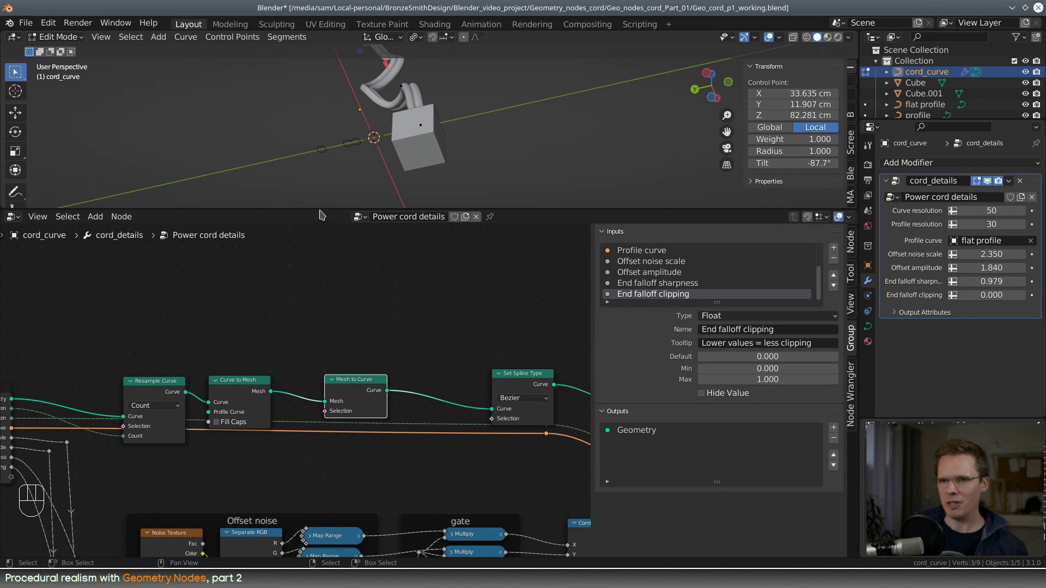
pyautogui.moveTo(320, 209); pyautogui.dragTo(322, 322)
pyautogui.moveTo(326, 305); pyautogui.dragTo(440, 202, button='middle')
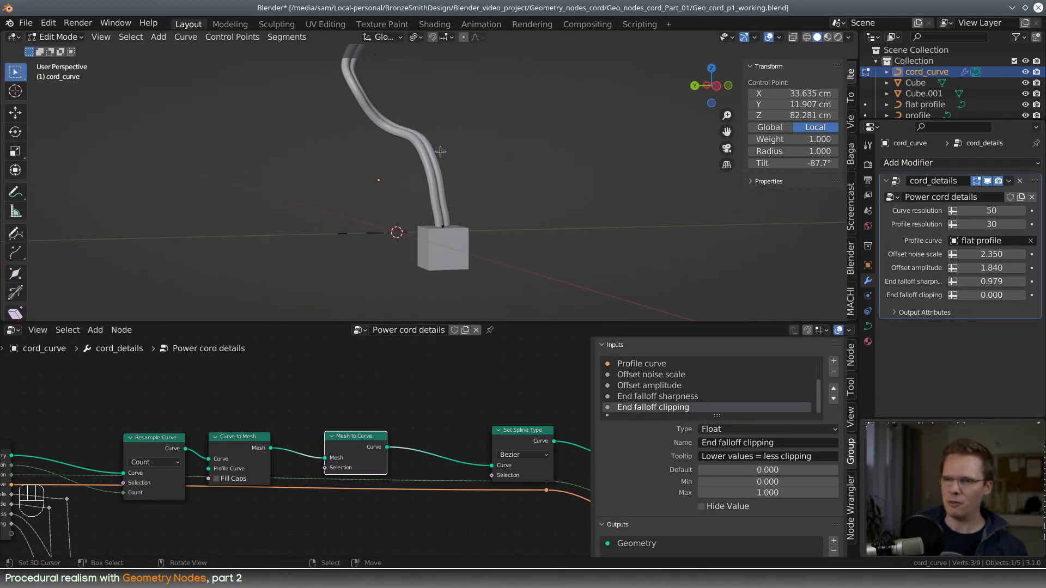
# - Reconnect the first Resample Curve directly to Set Spline Type and delete the bypassed Curve to Mesh and Mesh to Curve nodes
pyautogui.moveTo(418, 318); pyautogui.dragTo(417, 174)
pyautogui.moveTo(393, 280); pyautogui.dragTo(414, 250, button='middle')
pyautogui.scroll(2, 342, 299)
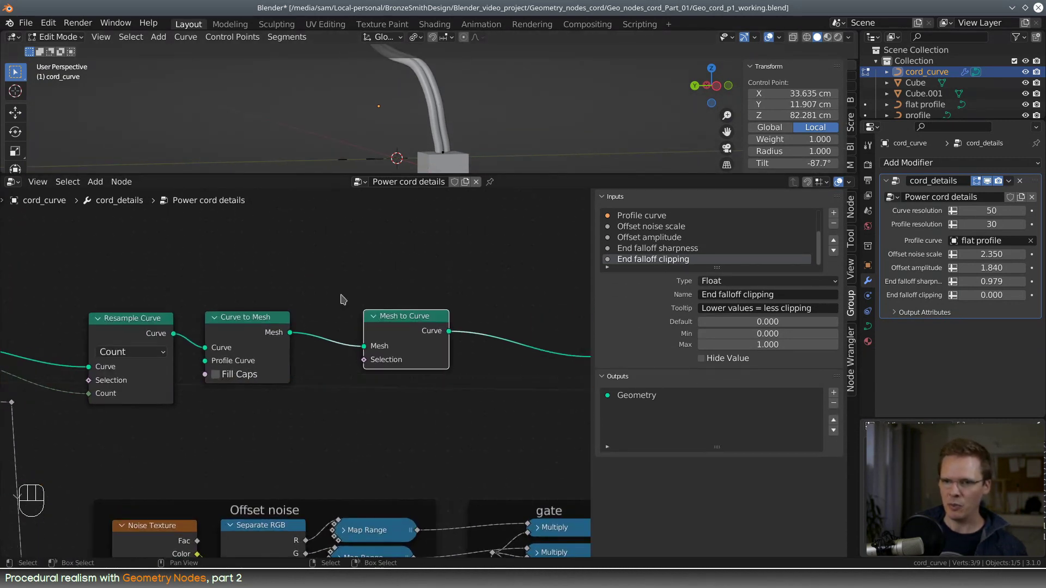
pyautogui.click(164, 324)
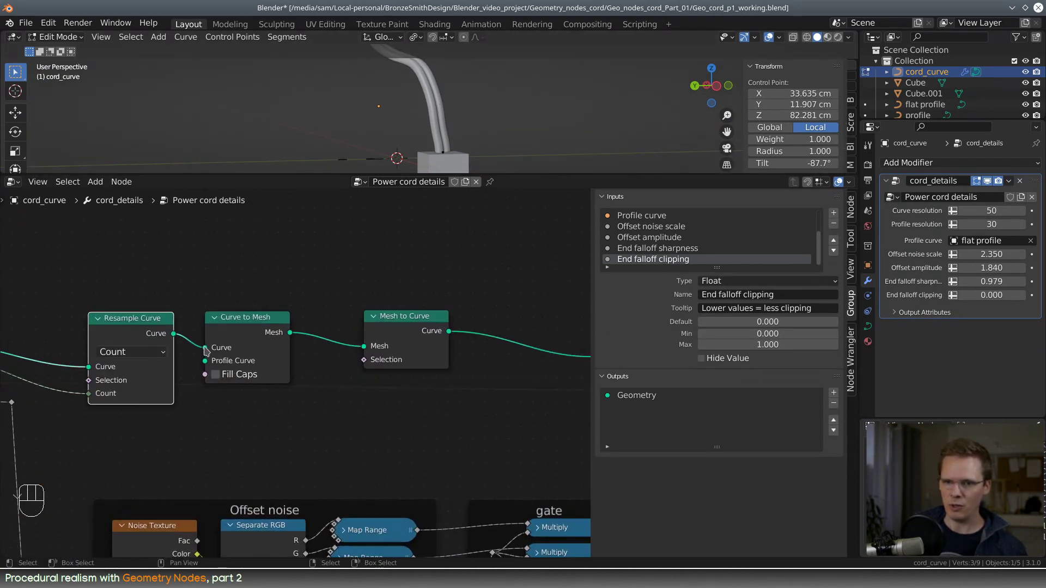
pyautogui.moveTo(206, 352); pyautogui.dragTo(487, 356)
pyautogui.click(286, 315)
pyautogui.keyDown('shift'); pyautogui.click(141, 325); pyautogui.keyUp('shift')
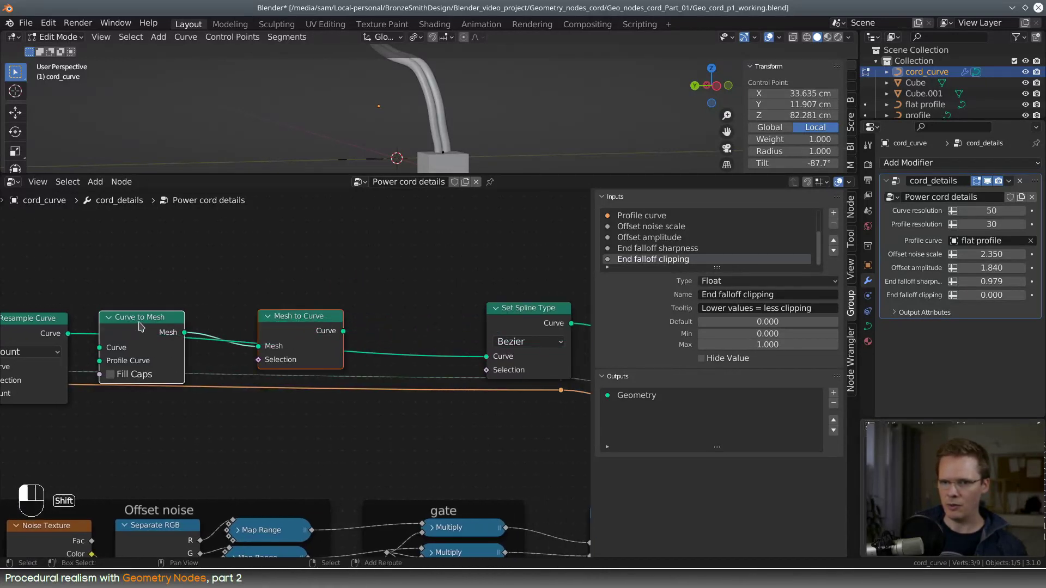
pyautogui.press('x')
# - Move the first Resample Curve and Set Spline Type nodes closer together and give the 3D viewport more height
pyautogui.scroll(-6, 307, 284)
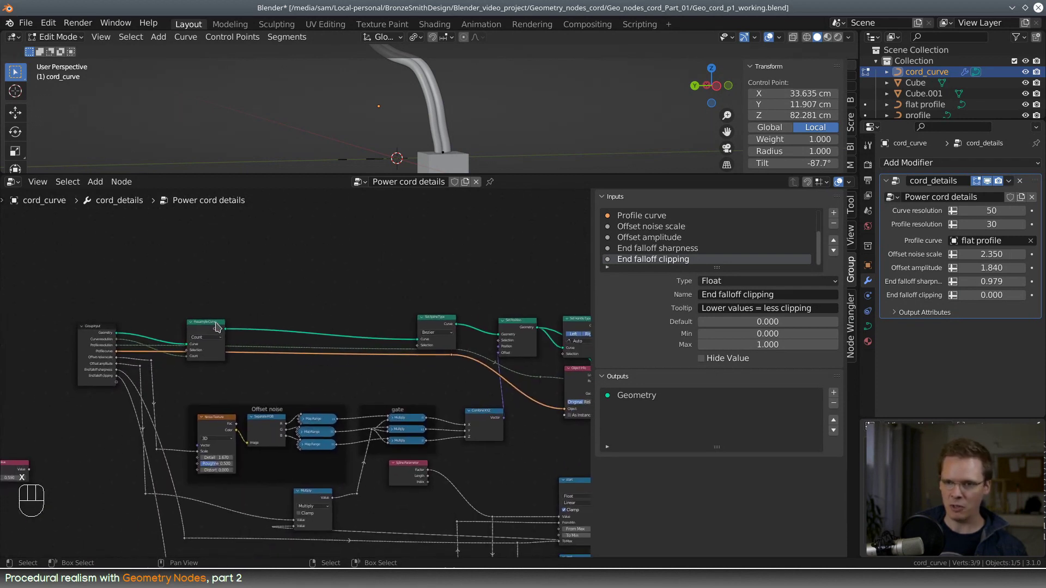
pyautogui.moveTo(217, 327); pyautogui.dragTo(260, 317)
pyautogui.moveTo(347, 174); pyautogui.dragTo(345, 275)
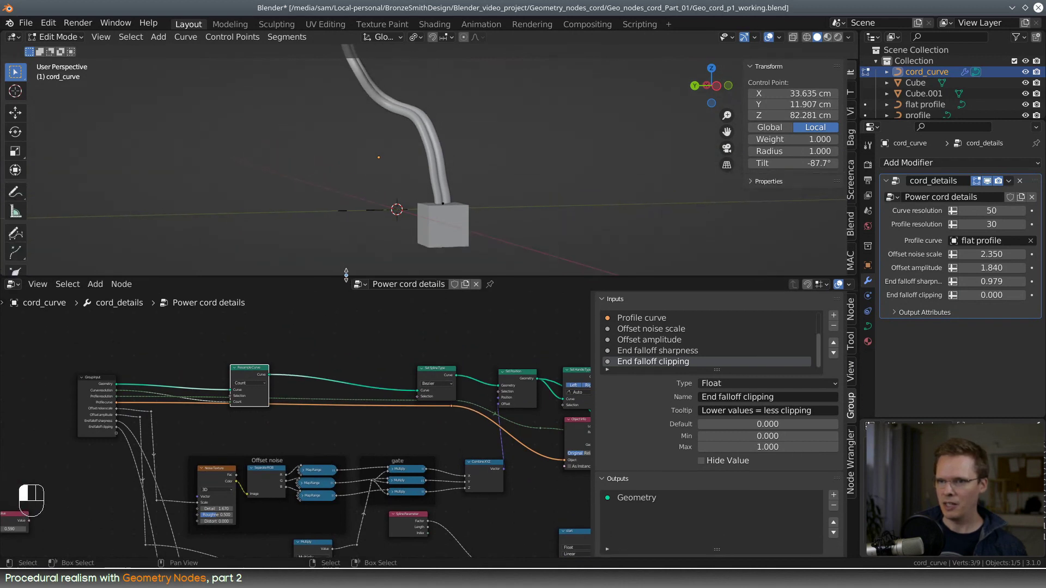
pyautogui.moveTo(447, 372); pyautogui.dragTo(388, 372)
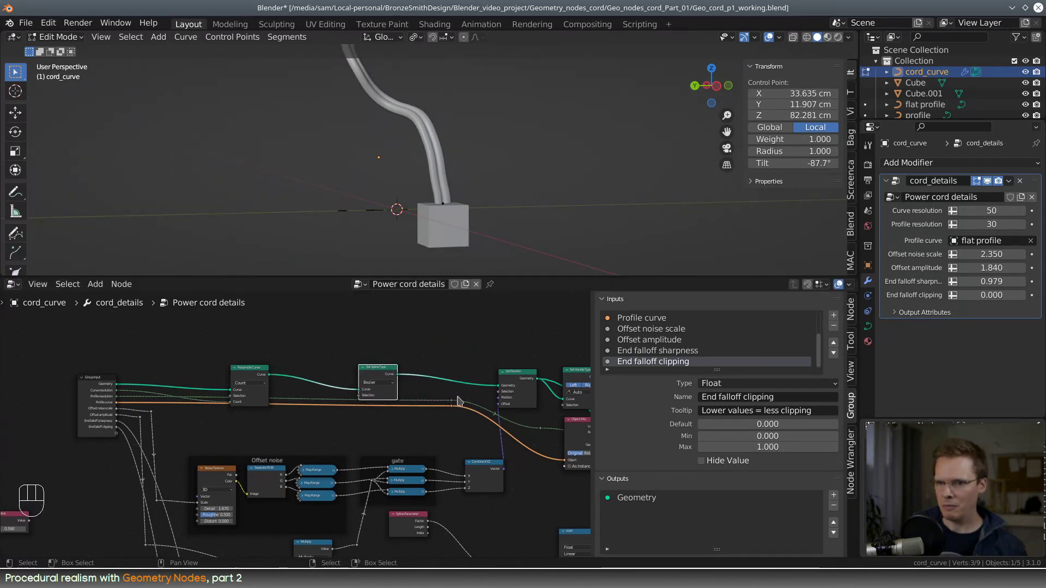
# - Select the control point at the cord's lower end and adjust its tilt to straighten the flat profile at the cube
pyautogui.moveTo(477, 405); pyautogui.dragTo(361, 303, button='middle')
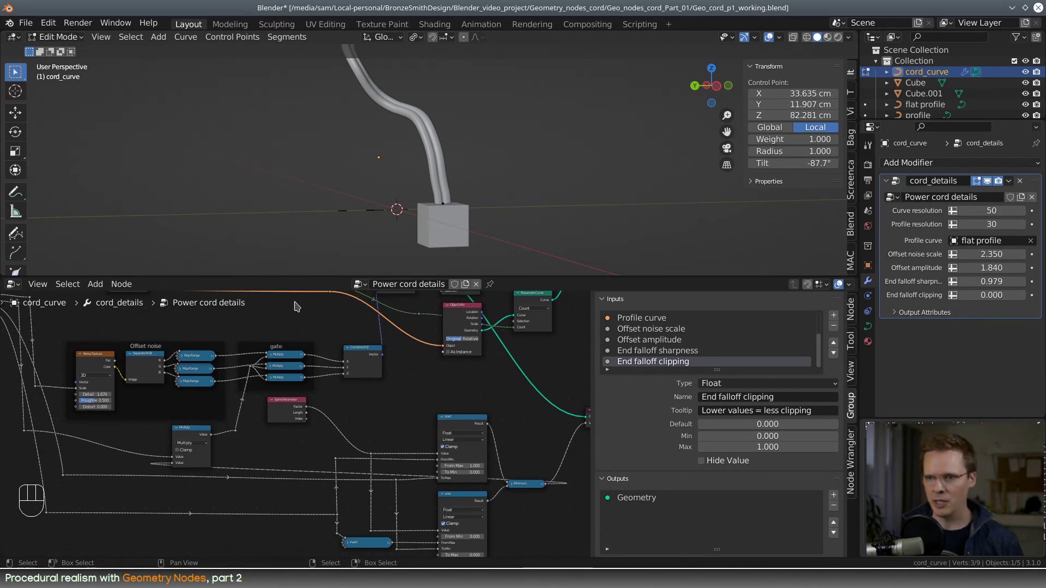
pyautogui.moveTo(291, 276)
pyautogui.mouseDown()
pyautogui.moveTo(292, 226)
pyautogui.moveTo(294, 266)
pyautogui.mouseUp()
pyautogui.moveTo(433, 112); pyautogui.dragTo(414, 170, button='middle')
pyautogui.click(387, 222)
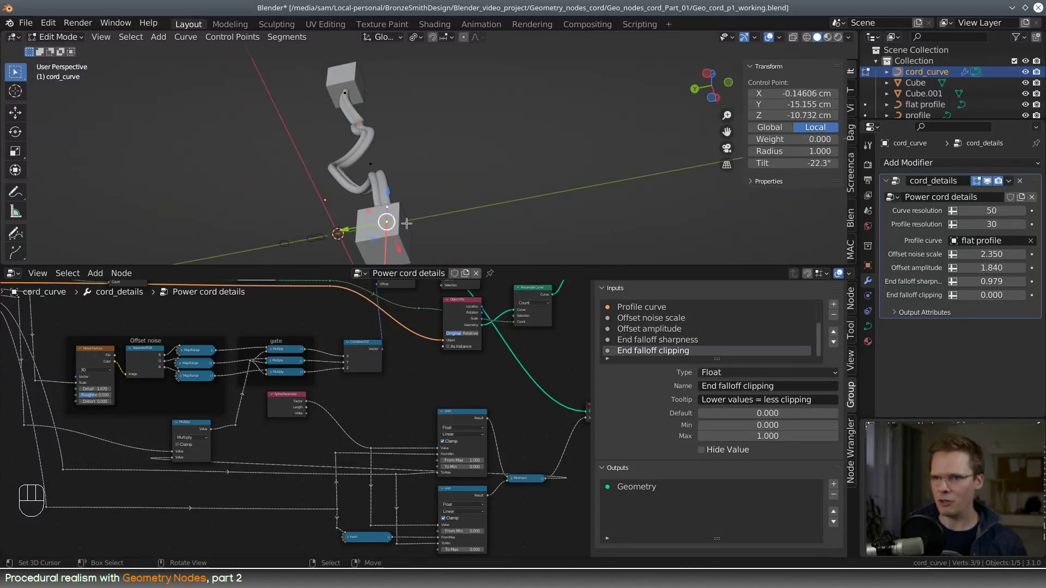
pyautogui.moveTo(789, 163); pyautogui.dragTo(828, 163)
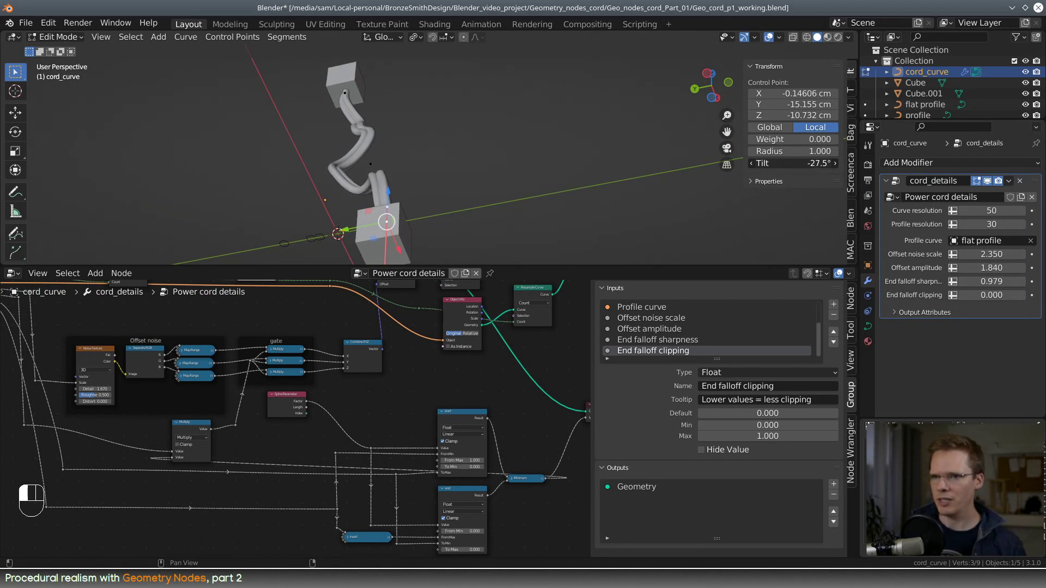
pyautogui.moveTo(817, 163); pyautogui.dragTo(768, 163)
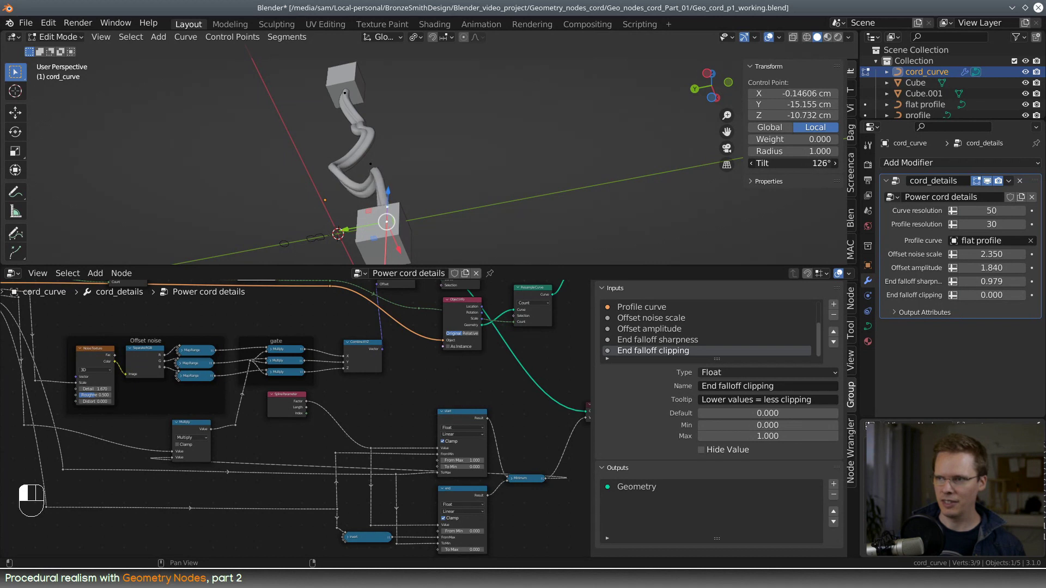
pyautogui.moveTo(768, 163); pyautogui.dragTo(756, 163)
# - Subdivide the curve segment between the lower end control point and the neighbouring point above it
pyautogui.moveTo(487, 158); pyautogui.dragTo(355, 228, button='middle')
pyautogui.click(512, 87)
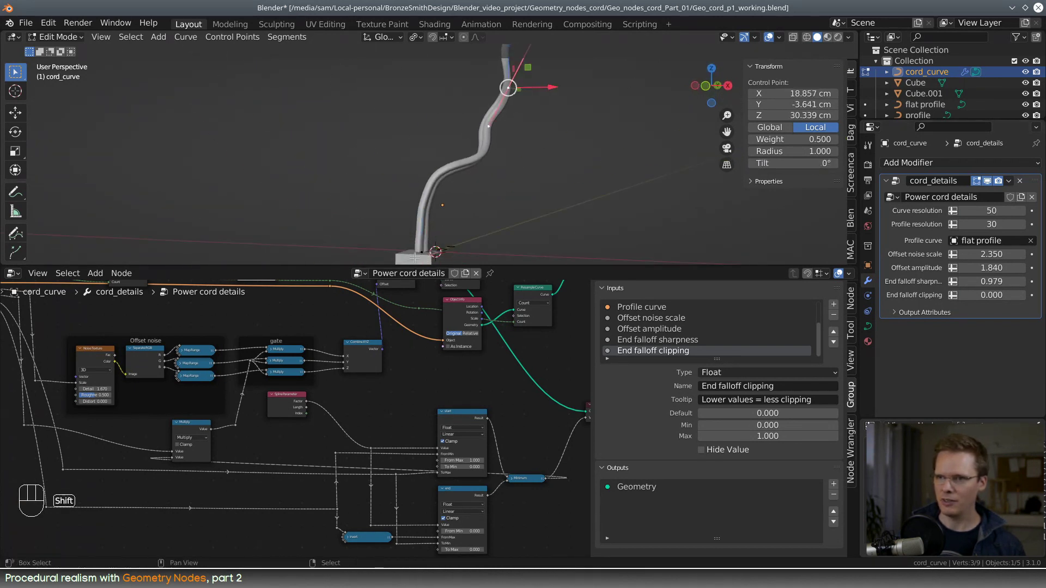
pyautogui.keyDown('shift'); pyautogui.click(417, 252); pyautogui.keyUp('shift')
pyautogui.press('w')
pyautogui.moveTo(532, 174)
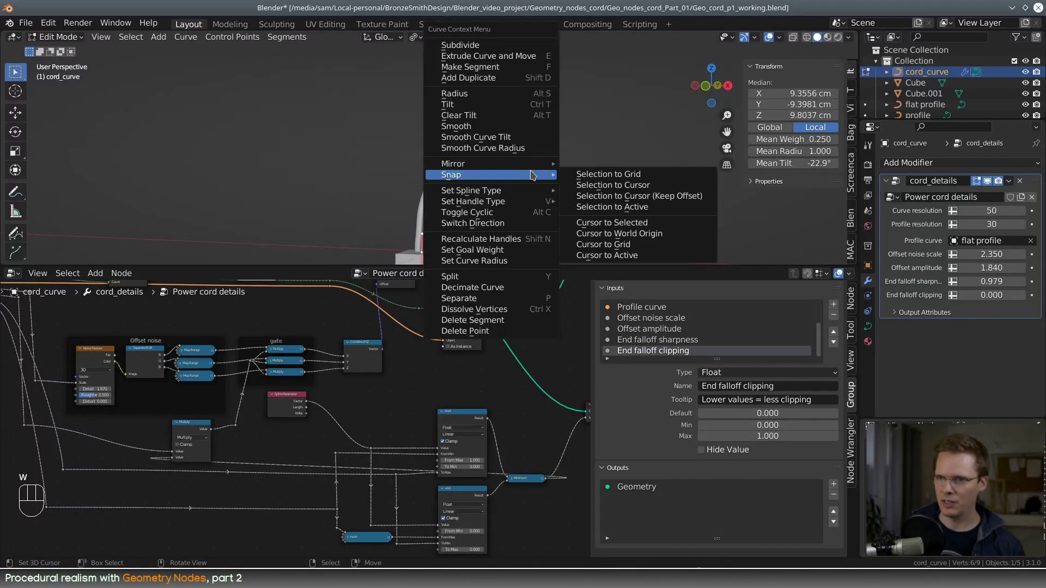
pyautogui.click(513, 46)
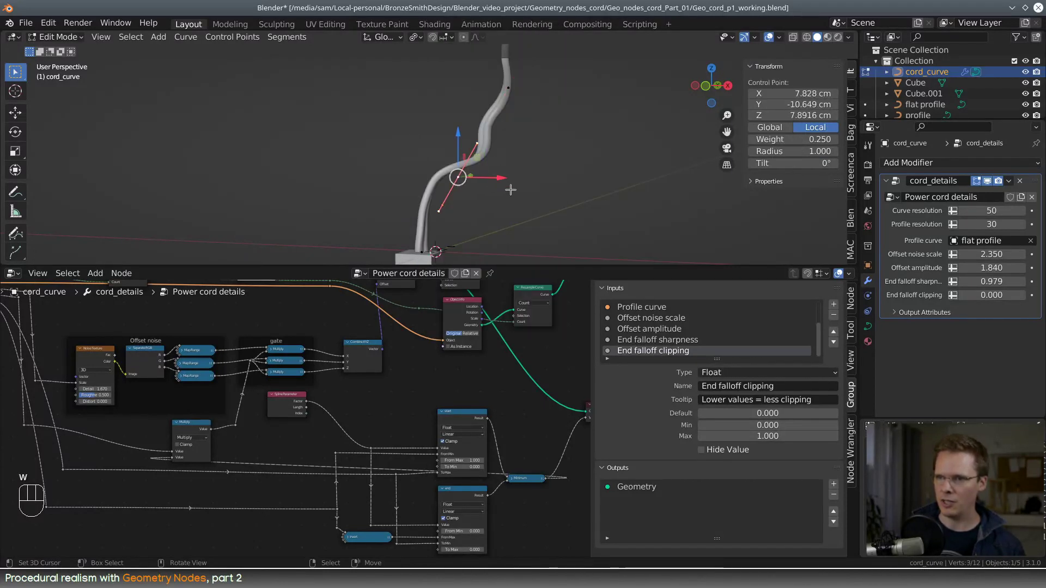
# - Move the added control point down above the lower cube, to about X 0.80, Y -13.68, Z -0.11 cm
pyautogui.moveTo(510, 190)
pyautogui.mouseDown(button='middle')
pyautogui.moveTo(514, 209)
pyautogui.moveTo(490, 191)
pyautogui.mouseUp(button='middle')
pyautogui.moveTo(466, 150); pyautogui.dragTo(420, 222)
pyautogui.moveTo(419, 223); pyautogui.dragTo(559, 171, button='middle')
pyautogui.moveTo(333, 233); pyautogui.dragTo(346, 233)
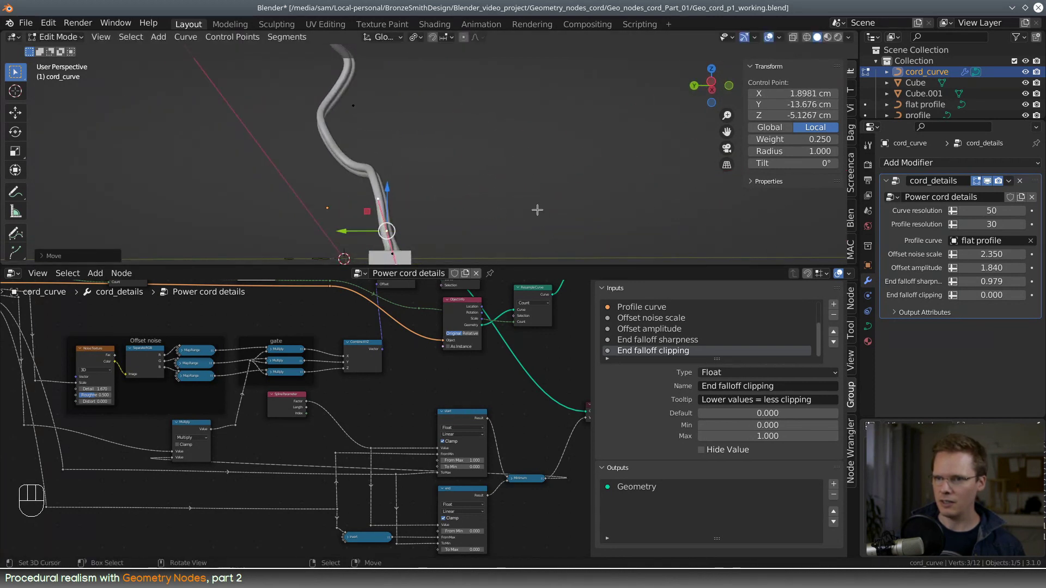
pyautogui.moveTo(537, 210); pyautogui.dragTo(437, 180, button='middle')
pyautogui.moveTo(425, 147); pyautogui.dragTo(434, 146)
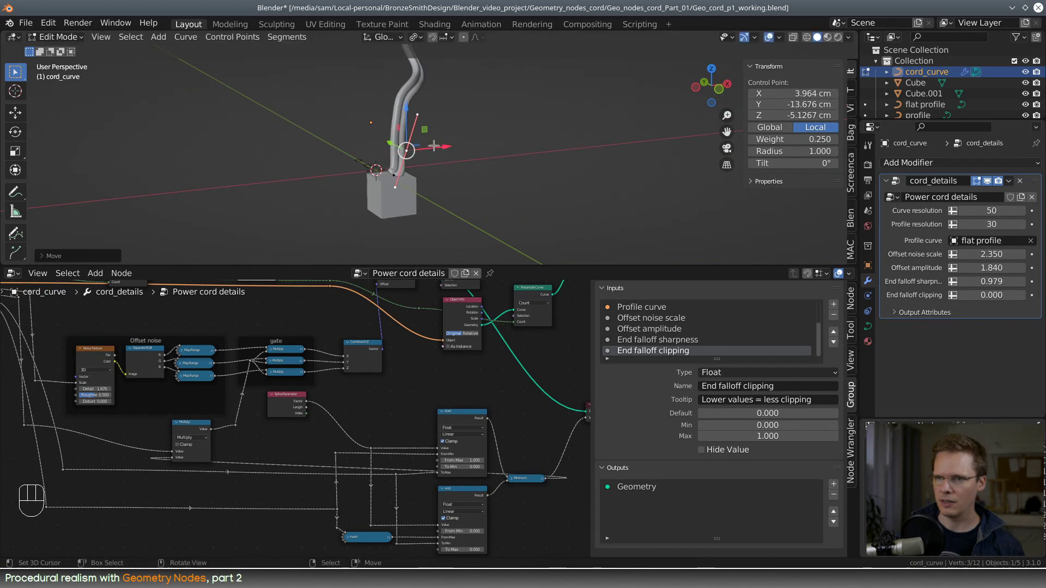
pyautogui.moveTo(404, 113); pyautogui.dragTo(406, 91)
pyautogui.moveTo(475, 148); pyautogui.dragTo(441, 134, button='middle')
pyautogui.moveTo(470, 138); pyautogui.dragTo(456, 144)
# - Change the transform pivot point and shift the added control point along X to about 0.68 cm
pyautogui.rightClick(400, 174)
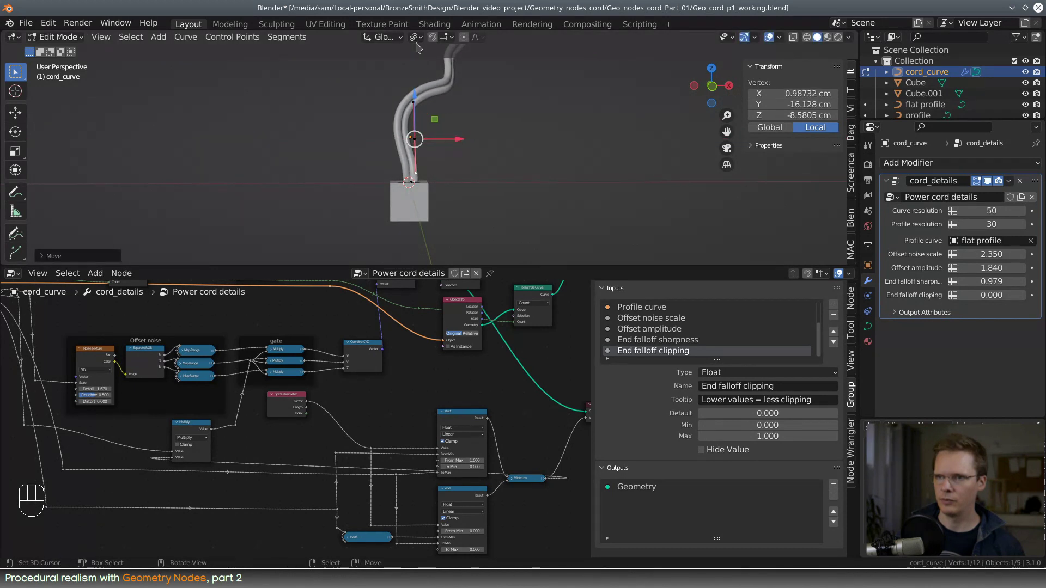
pyautogui.click(419, 39)
pyautogui.click(441, 88)
pyautogui.moveTo(374, 165); pyautogui.dragTo(596, 162, button='middle')
pyautogui.rightClick(438, 140)
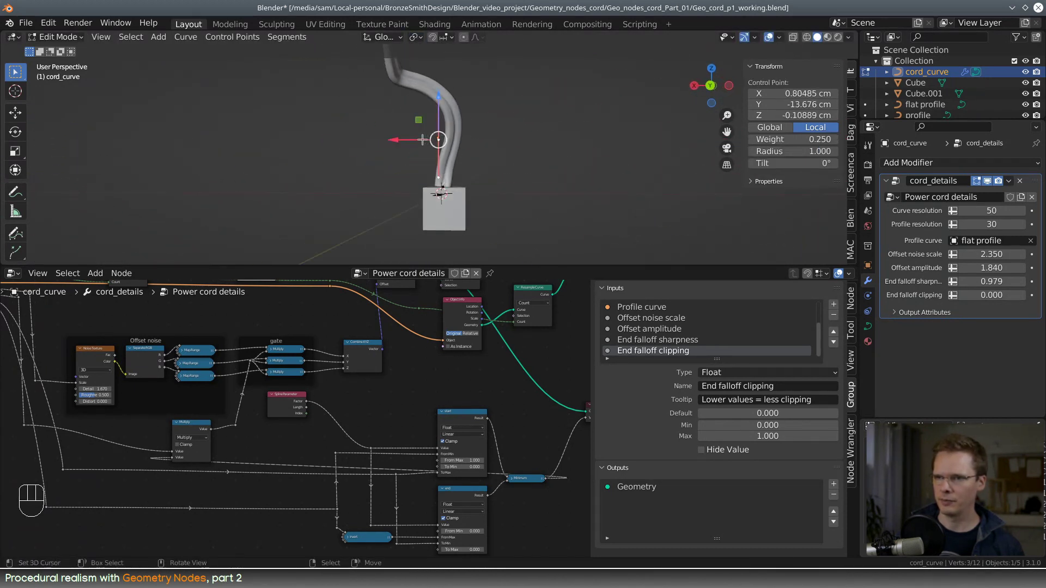
pyautogui.moveTo(417, 140)
pyautogui.mouseDown()
pyautogui.moveTo(407, 139)
pyautogui.moveTo(417, 139)
pyautogui.mouseUp()
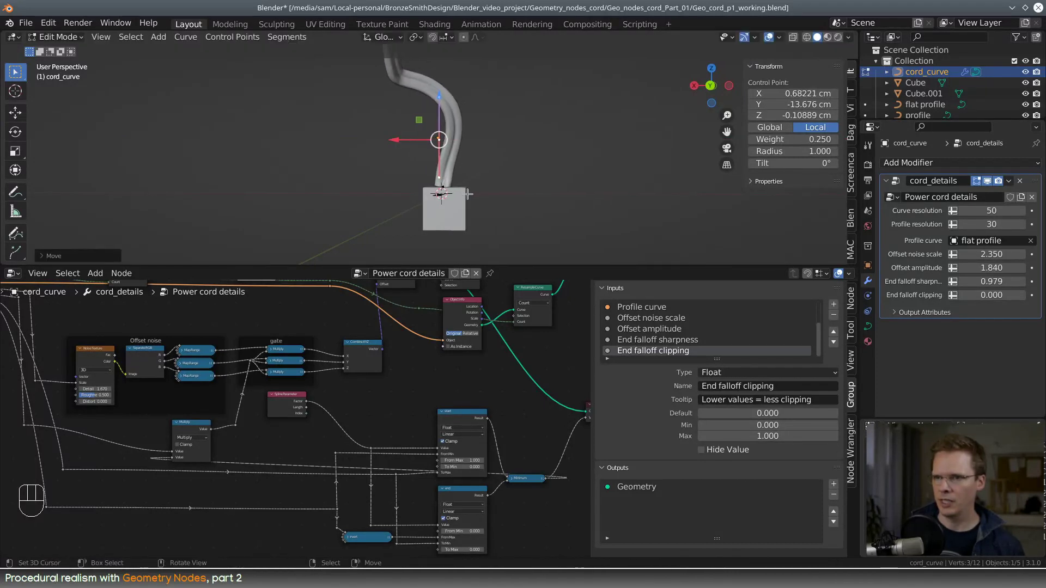
# - Fine-tune the tilt of the control point at the cord's lower end
pyautogui.rightClick(446, 189)
pyautogui.moveTo(545, 194); pyautogui.dragTo(493, 177, button='middle')
pyautogui.moveTo(792, 163)
pyautogui.mouseDown()
pyautogui.moveTo(812, 163)
pyautogui.moveTo(784, 162)
pyautogui.moveTo(798, 163)
pyautogui.mouseUp()
# - Delete the added control point just above the lower cube
pyautogui.moveTo(439, 165)
pyautogui.mouseDown(button='middle')
pyautogui.moveTo(455, 167)
pyautogui.moveTo(417, 180)
pyautogui.moveTo(427, 180)
pyautogui.mouseUp(button='middle')
pyautogui.keyDown('shift'); pyautogui.moveTo(388, 213); pyautogui.dragTo(358, 197, button='middle'); pyautogui.keyUp('shift')
pyautogui.rightClick(365, 158)
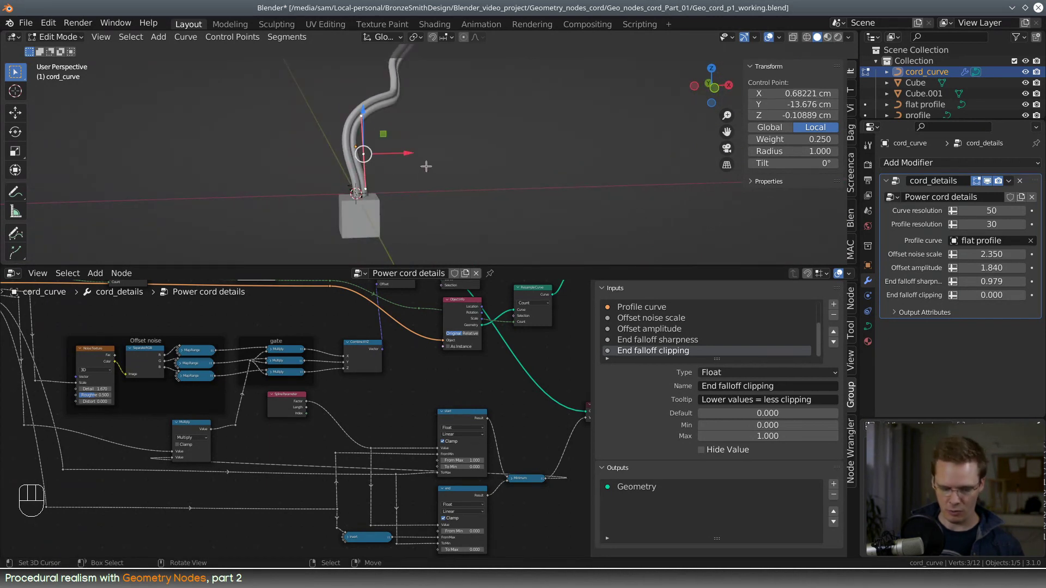
pyautogui.press('x')
pyautogui.click(427, 169)
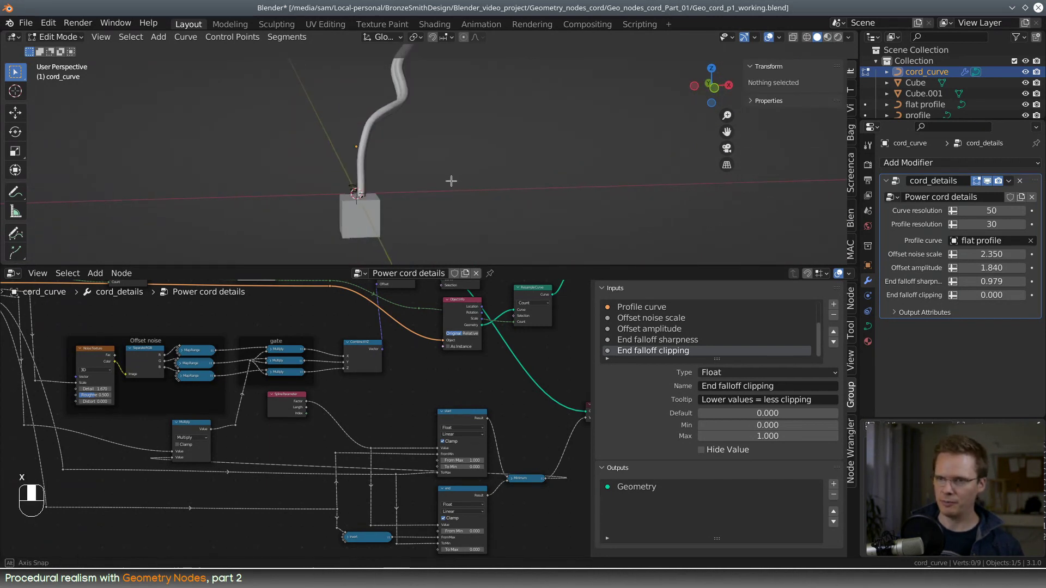
# - Enlarge the node editor and narrow its sidebar to show the whole Power cord details tree
pyautogui.moveTo(451, 176); pyautogui.dragTo(460, 165, button='middle')
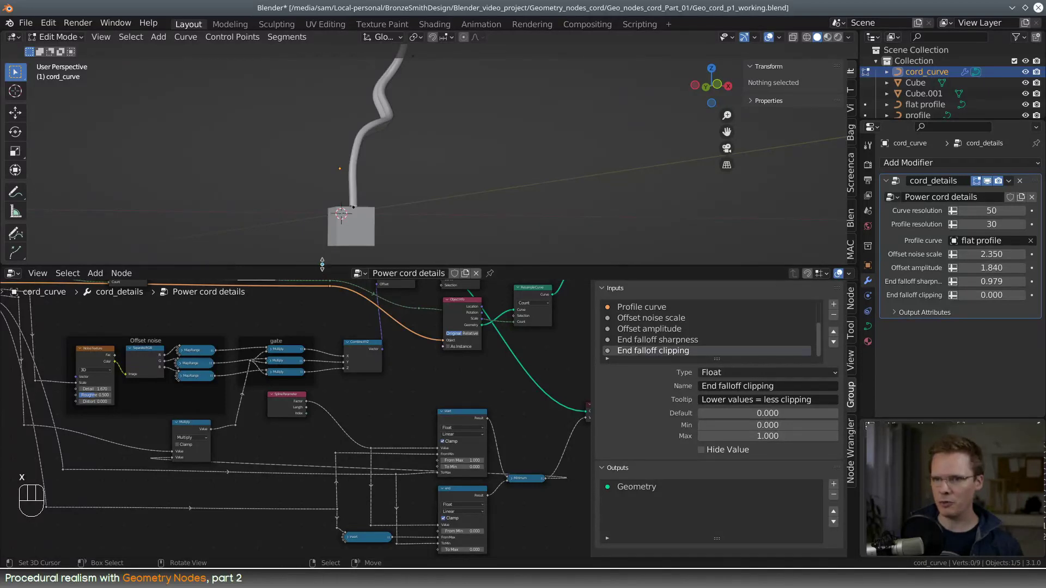
pyautogui.moveTo(321, 266); pyautogui.dragTo(322, 180)
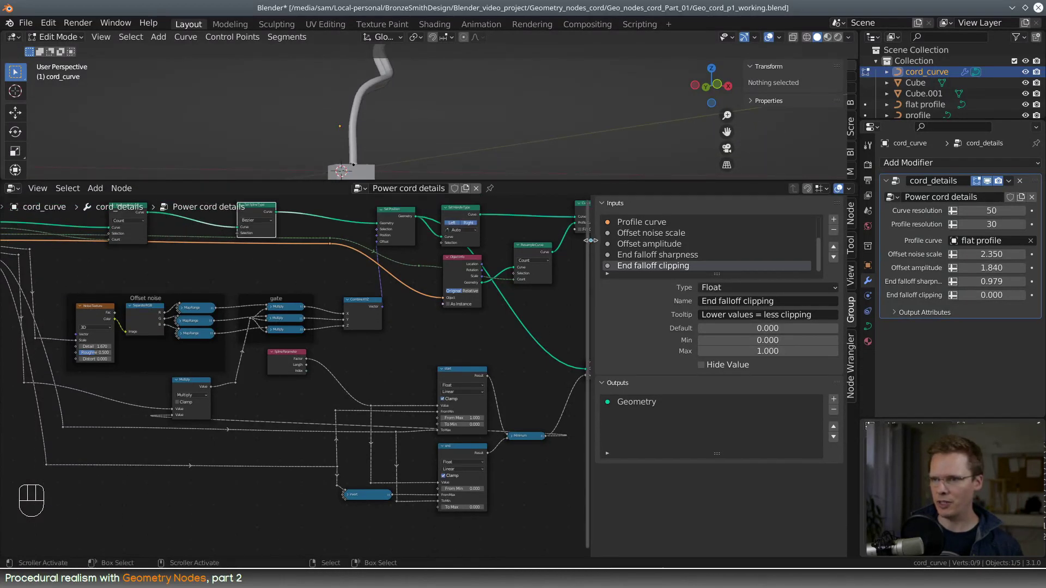
pyautogui.moveTo(590, 239); pyautogui.dragTo(728, 241)
pyautogui.scroll(-3, 362, 354)
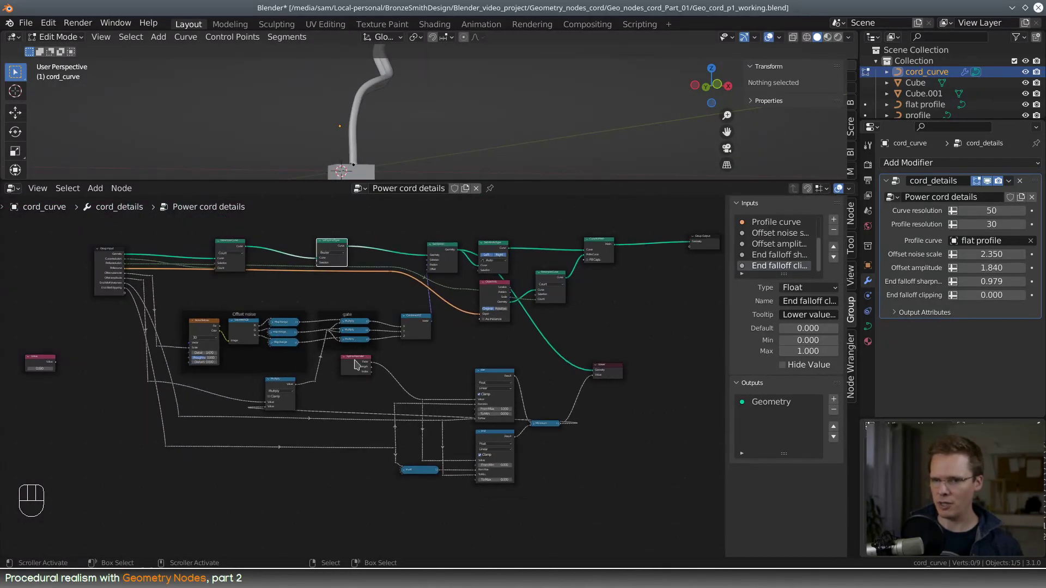
pyautogui.moveTo(393, 372); pyautogui.dragTo(477, 332, button='middle')
# - Move the Multiply node below the Offset noise frame slightly closer to the link feeding the gate nodes
pyautogui.scroll(5, 405, 370)
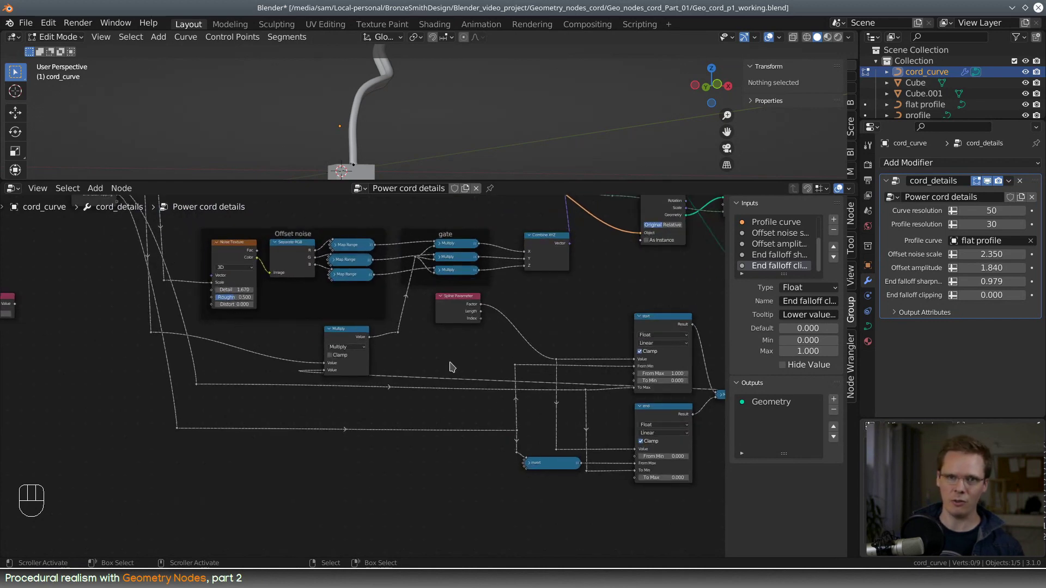
pyautogui.scroll(2, 450, 366)
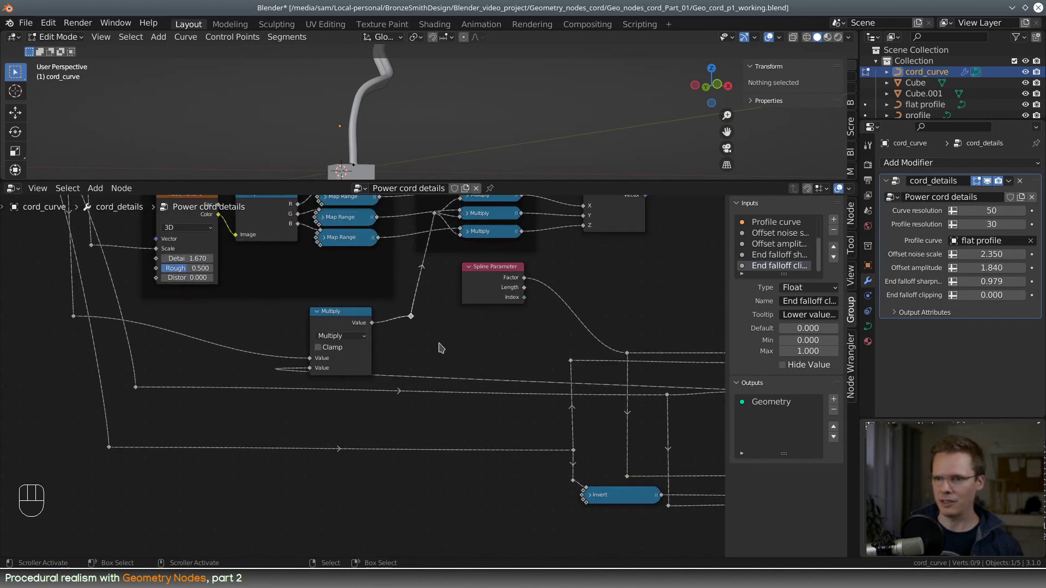
pyautogui.moveTo(366, 334); pyautogui.dragTo(395, 330)
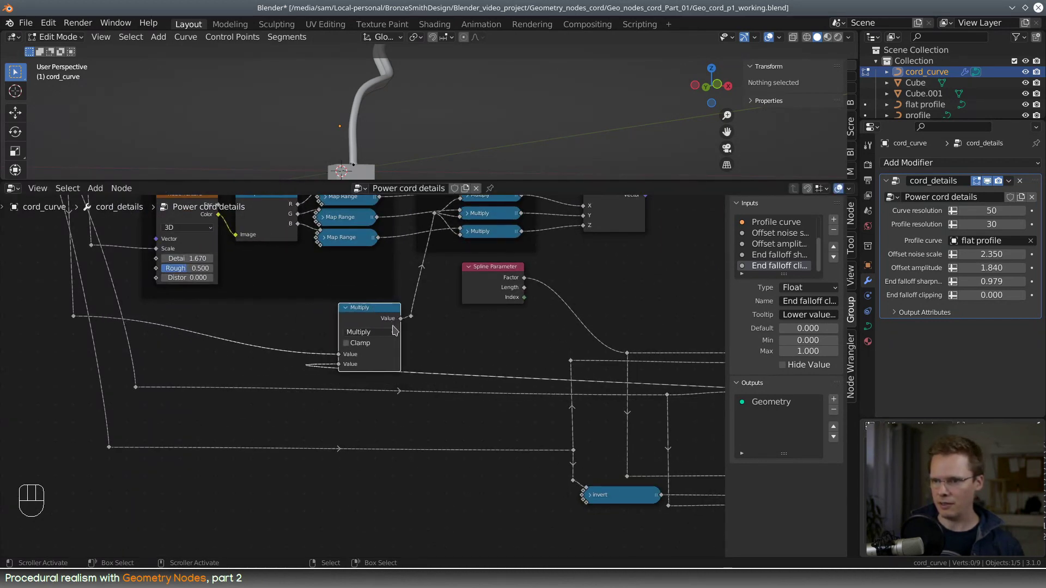
# - Select the Spline Parameter node with the start, end, invert and Minimum nodes and move the group below the Multiply node
pyautogui.scroll(-2, 395, 330)
pyautogui.scroll(-3, 443, 346)
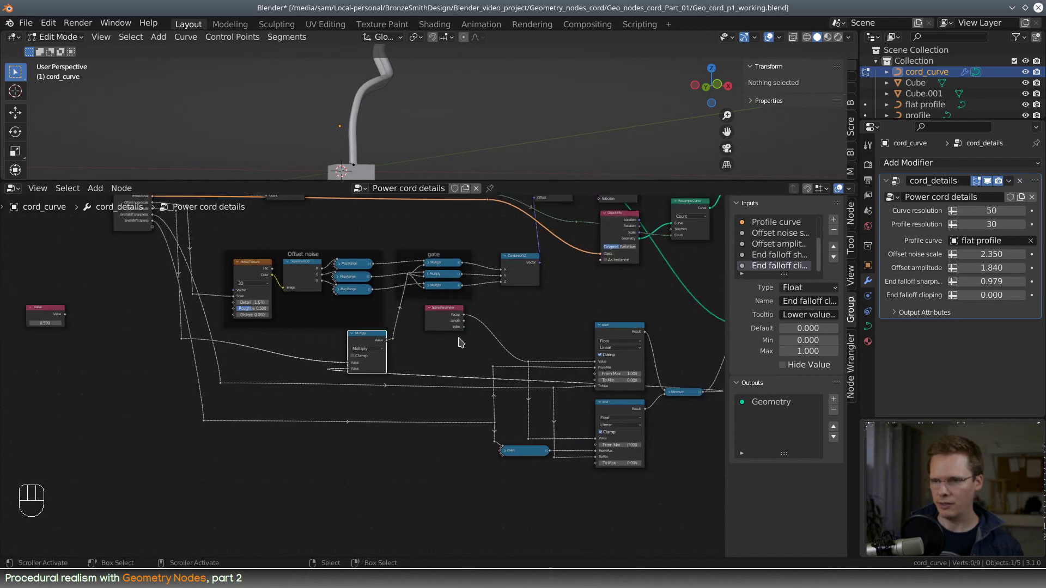
pyautogui.scroll(1, 457, 343)
pyautogui.click(415, 291)
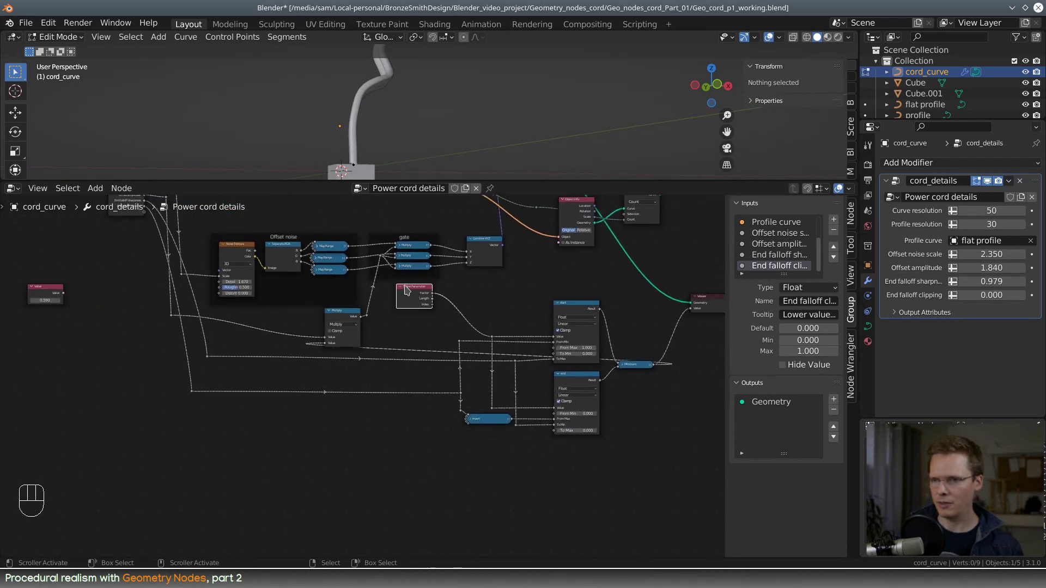
pyautogui.moveTo(390, 287); pyautogui.dragTo(656, 464)
pyautogui.moveTo(588, 308); pyautogui.dragTo(463, 385)
pyautogui.click(98, 188)
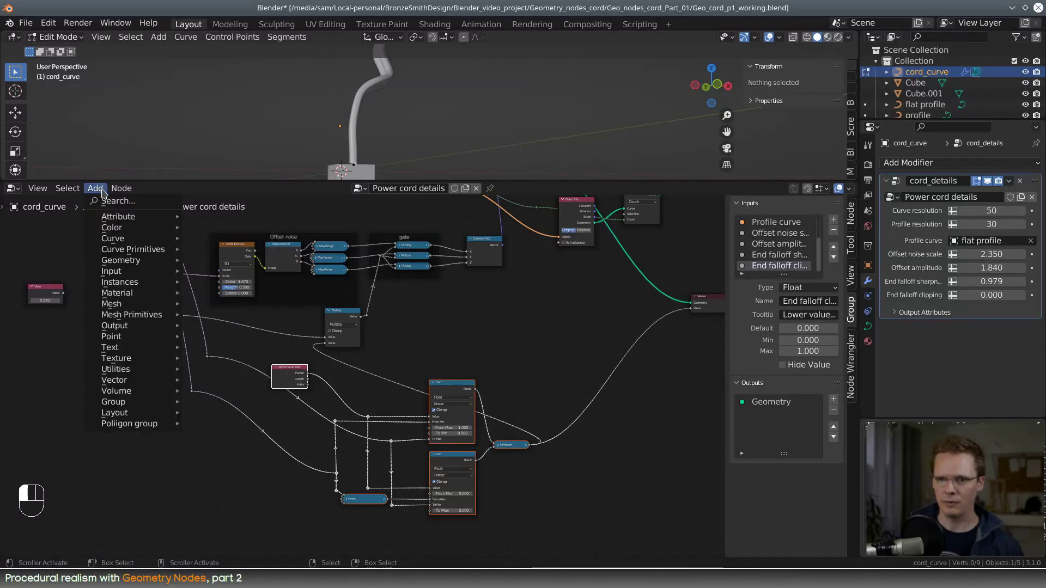
pyautogui.click(116, 189)
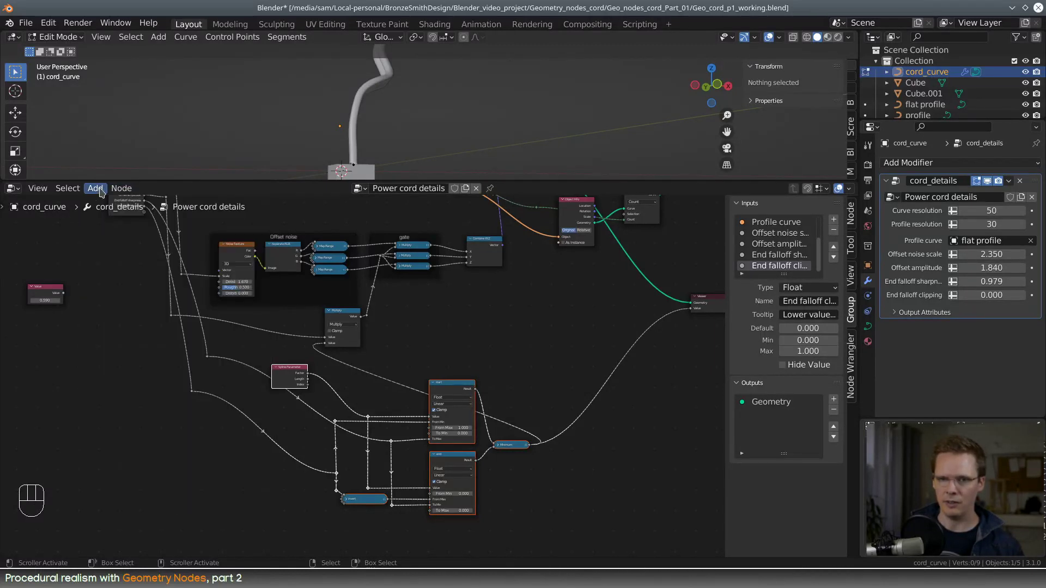
# - Join the selected Spline Parameter, start, end, invert and Minimum nodes in a new frame labelled "end fades"
pyautogui.click(116, 189)
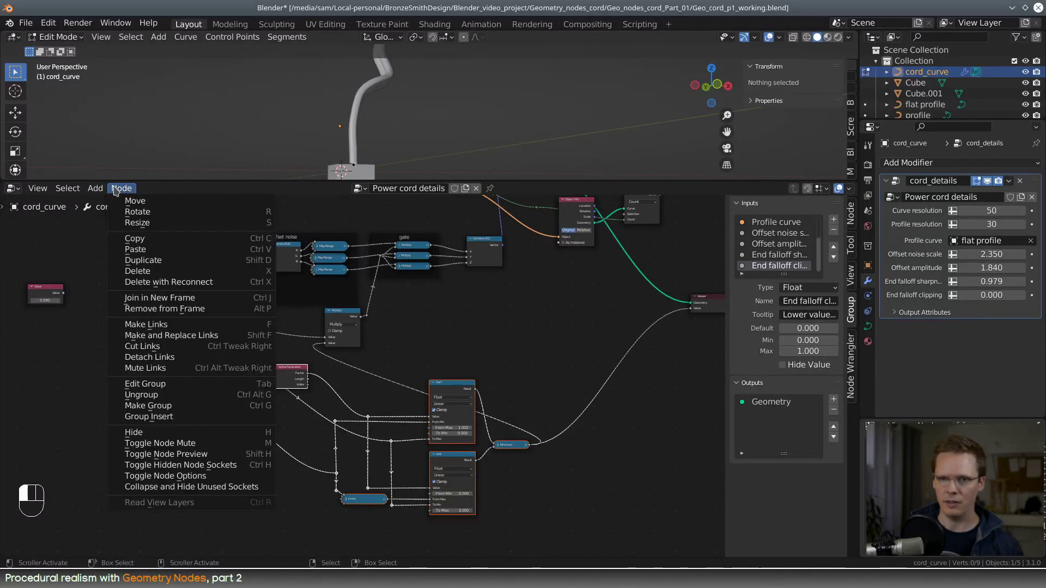
pyautogui.click(183, 298)
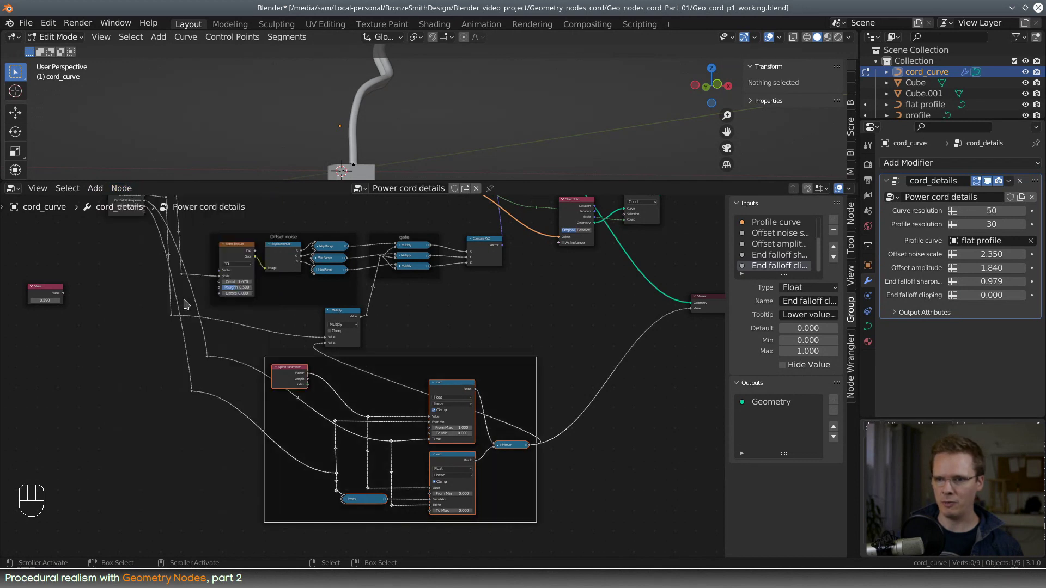
pyautogui.click(466, 358)
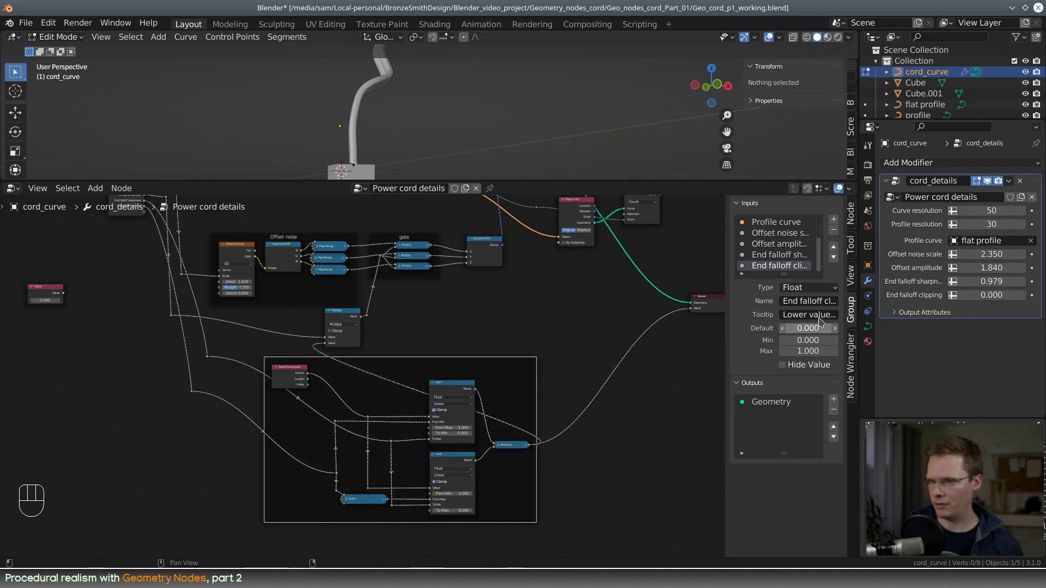
pyautogui.click(852, 220)
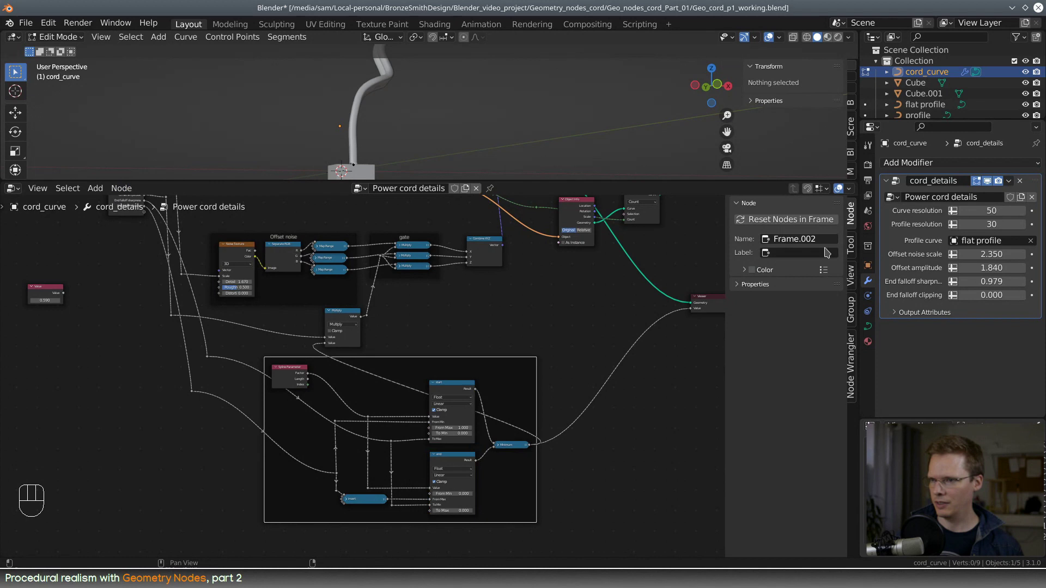
pyautogui.click(797, 252)
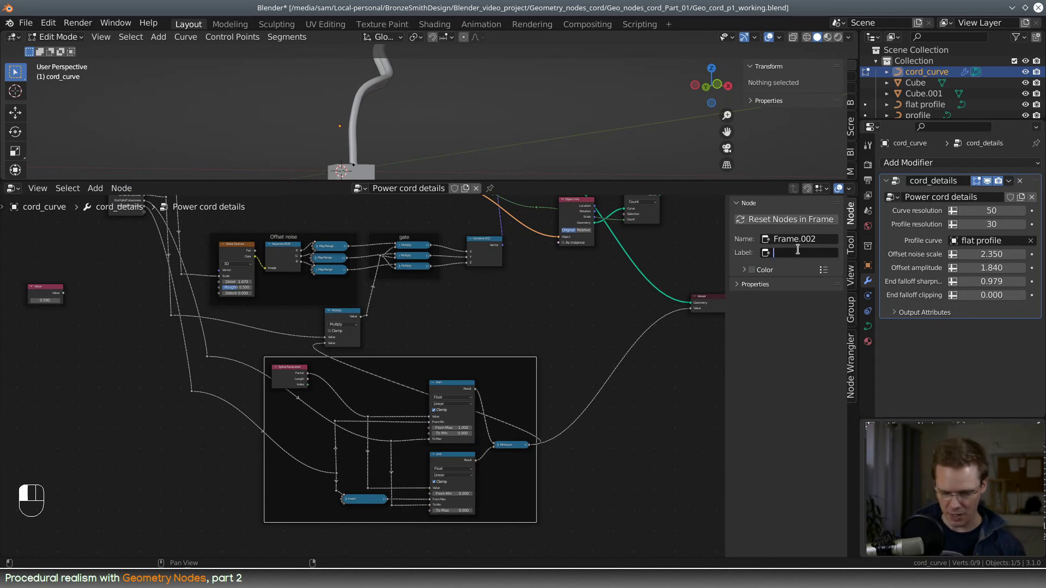
pyautogui.write('end f')
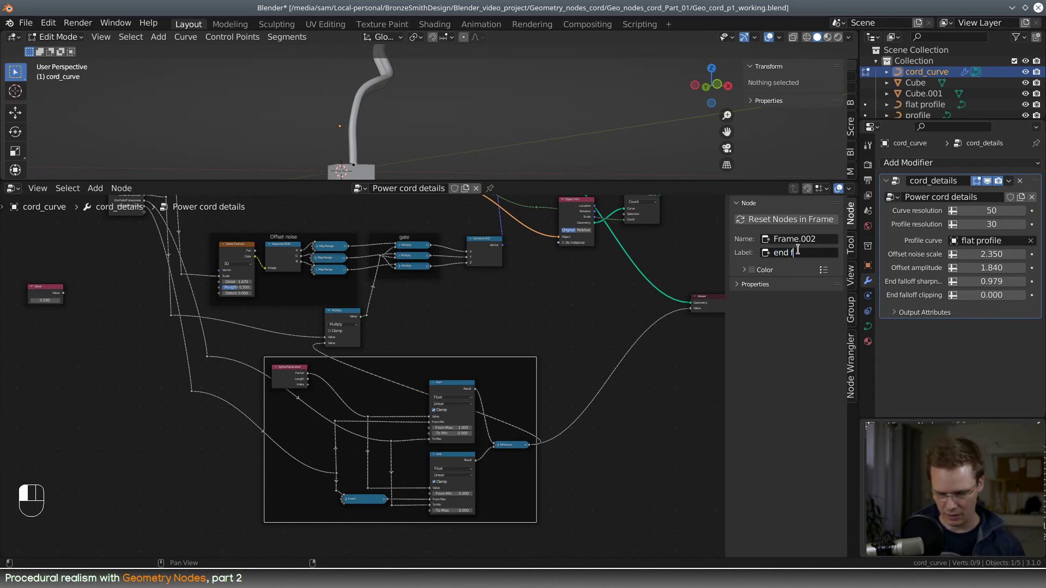
pyautogui.write('ades')
pyautogui.press('Return')
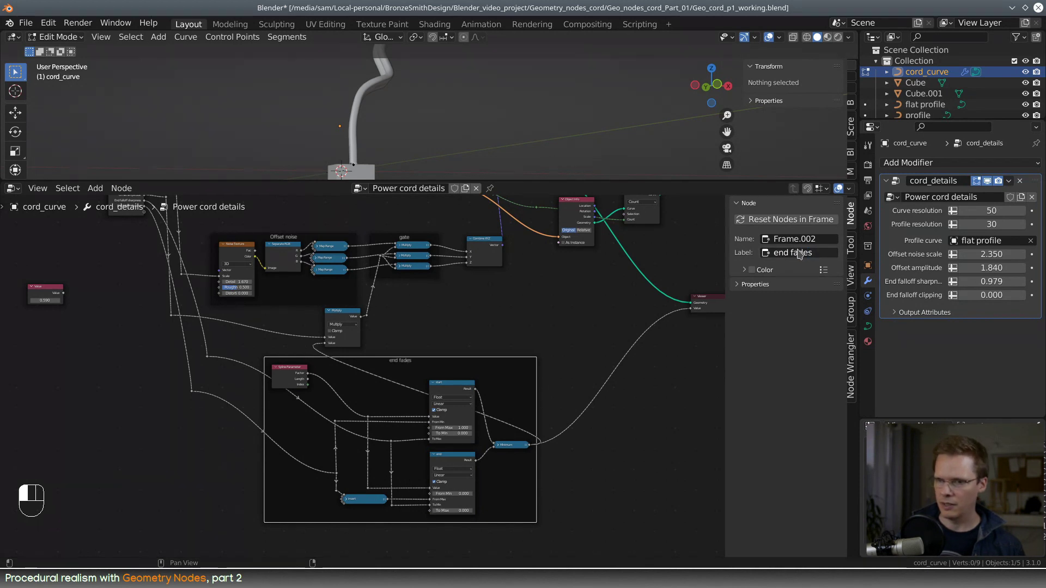
# - Collapse the Multiply node below the Offset noise frame and shift the end fades frame so Minimum sits beneath it
pyautogui.scroll(1, 297, 360)
pyautogui.moveTo(388, 357); pyautogui.dragTo(223, 350)
pyautogui.moveTo(342, 310)
pyautogui.mouseDown()
pyautogui.moveTo(356, 326)
pyautogui.moveTo(329, 309)
pyautogui.moveTo(352, 316)
pyautogui.moveTo(344, 313)
pyautogui.mouseUp()
pyautogui.click(322, 304)
pyautogui.moveTo(425, 383); pyautogui.dragTo(530, 386, button='middle')
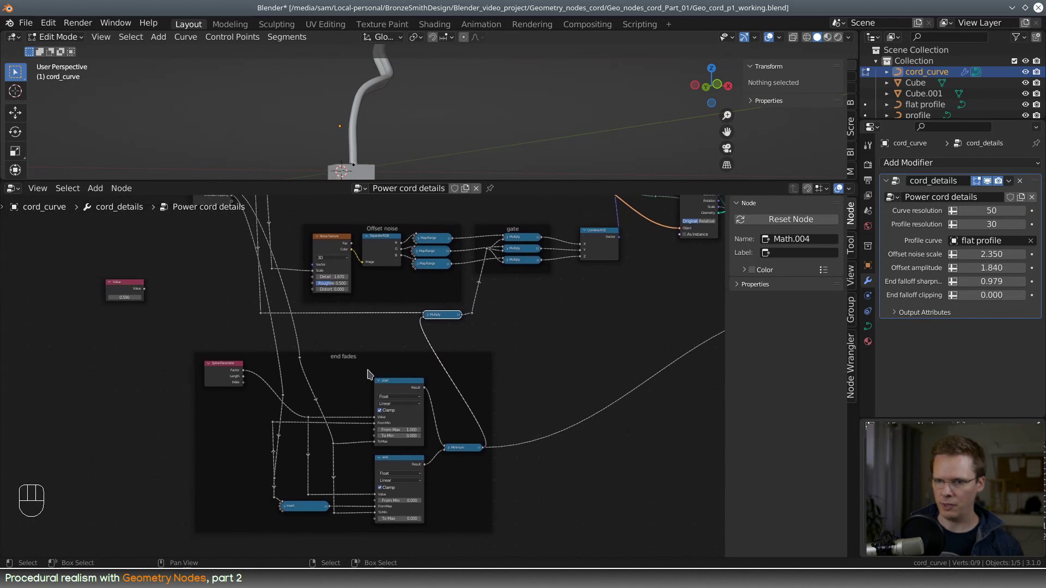
pyautogui.moveTo(365, 355); pyautogui.dragTo(311, 404)
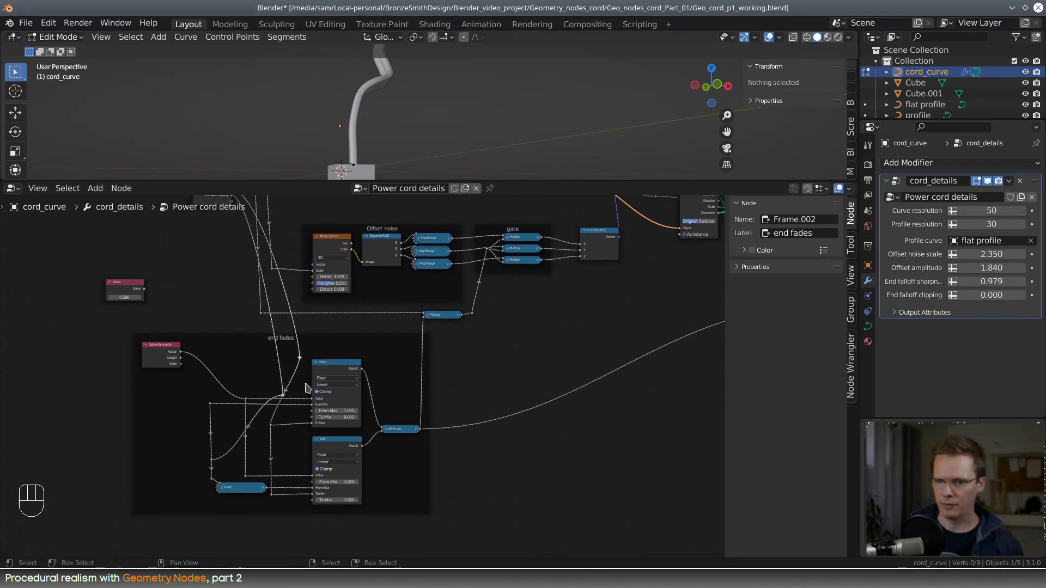
# - Move the two end falloff reroutes up beside the Group Input node and straighten the reroute feeding the Multiply node
pyautogui.click(300, 360)
pyautogui.moveTo(300, 360); pyautogui.dragTo(249, 277)
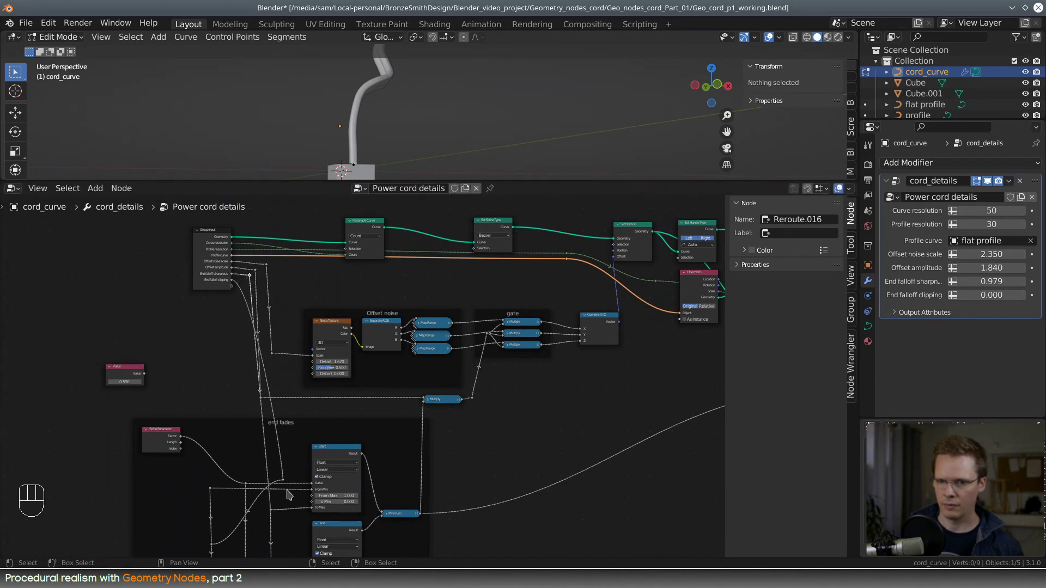
pyautogui.moveTo(283, 483); pyautogui.dragTo(244, 280)
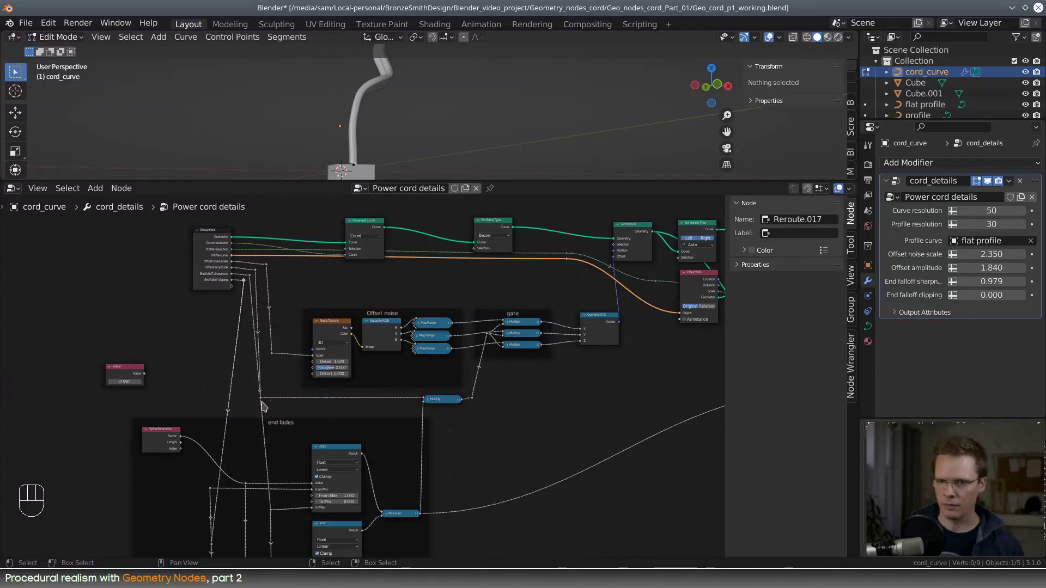
pyautogui.moveTo(261, 398); pyautogui.dragTo(268, 396)
pyautogui.moveTo(333, 474); pyautogui.dragTo(342, 381, button='middle')
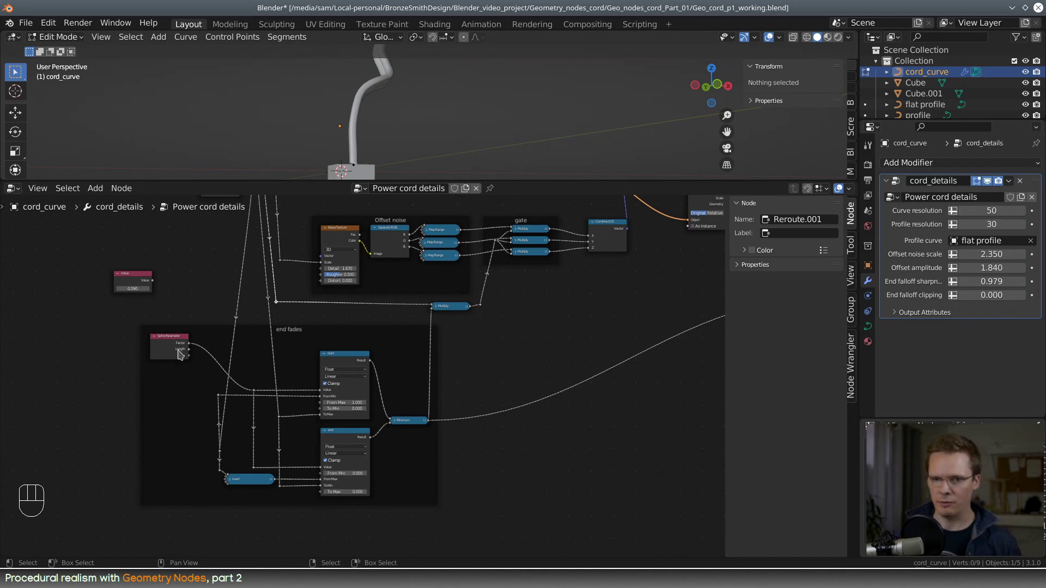
# - Move the Spline Parameter node closer to the start node and delete the unconnected Value node
pyautogui.moveTo(177, 336); pyautogui.dragTo(199, 363)
pyautogui.click(139, 276)
pyautogui.press('x')
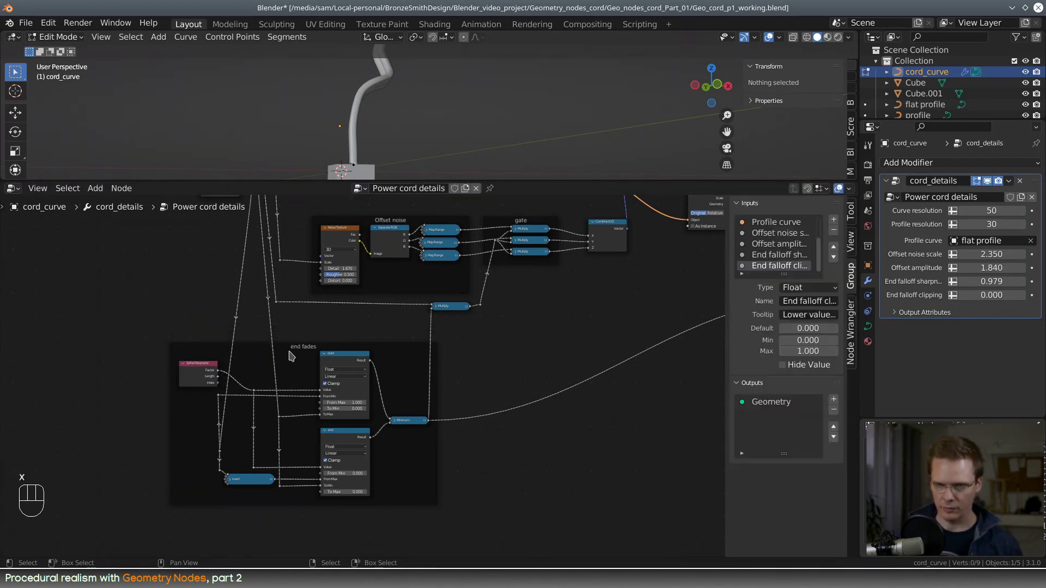
# - Nudge the collapsed Multiply node slightly lower, above the end fades frame
pyautogui.moveTo(298, 397); pyautogui.dragTo(131, 414, button='middle')
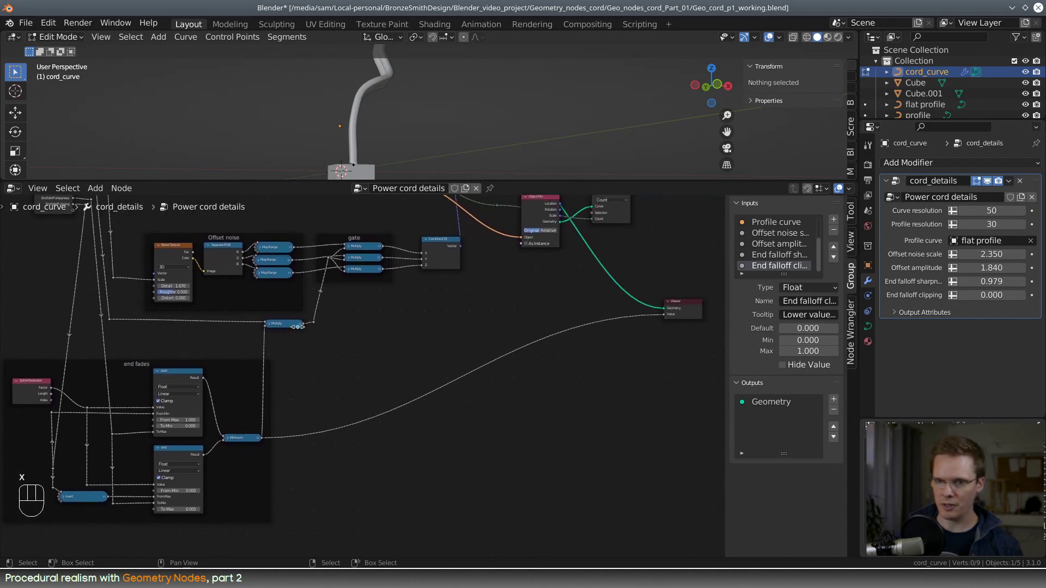
pyautogui.moveTo(298, 326); pyautogui.dragTo(290, 332)
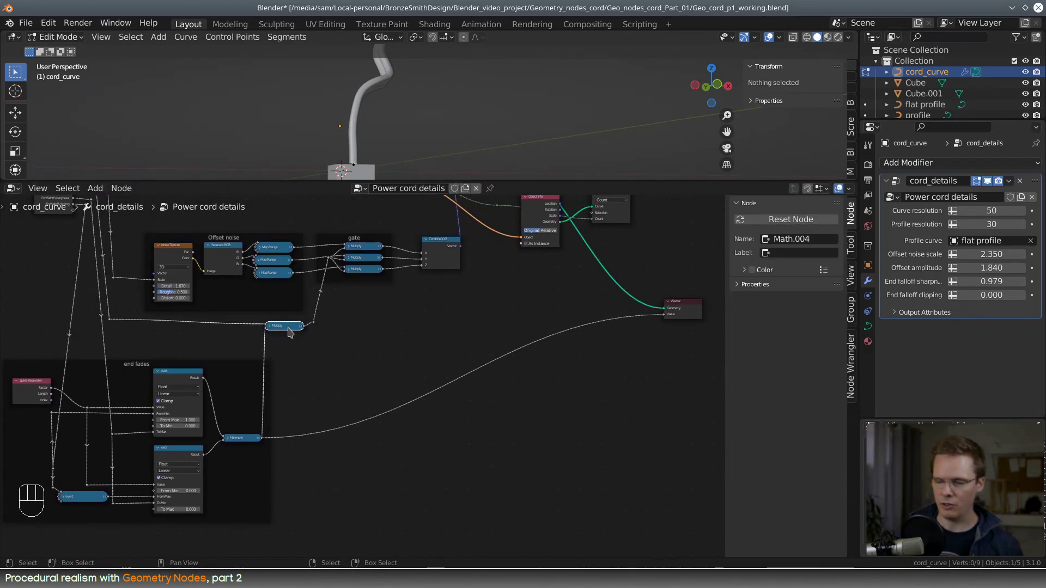
pyautogui.moveTo(423, 341); pyautogui.dragTo(458, 387, button='middle')
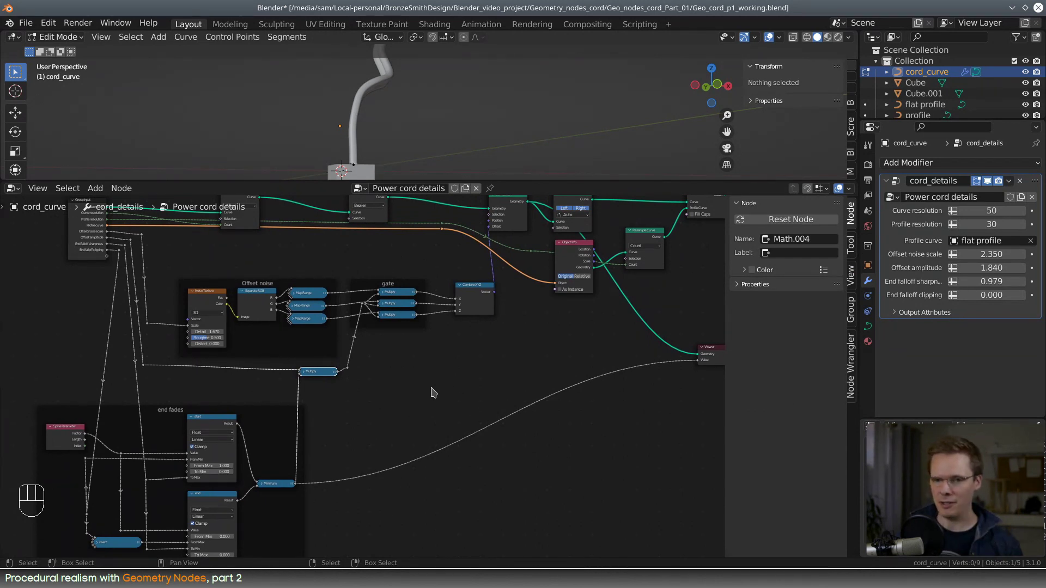
pyautogui.moveTo(301, 375); pyautogui.dragTo(309, 384, button='middle')
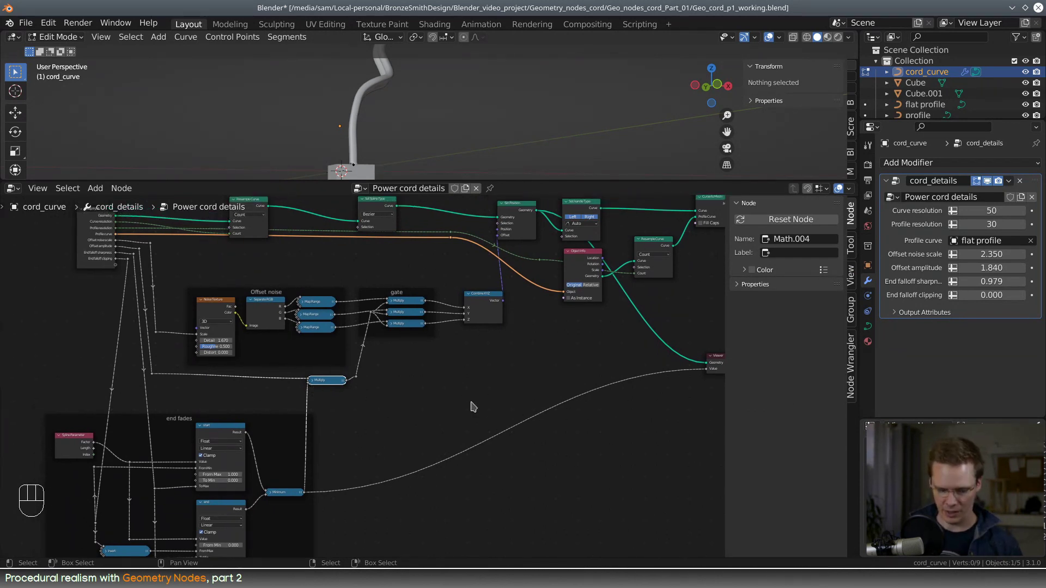
# - Add a Value node below the gate frame
pyautogui.hotkey('shift', 'a')
pyautogui.click(454, 334)
pyautogui.write('v')
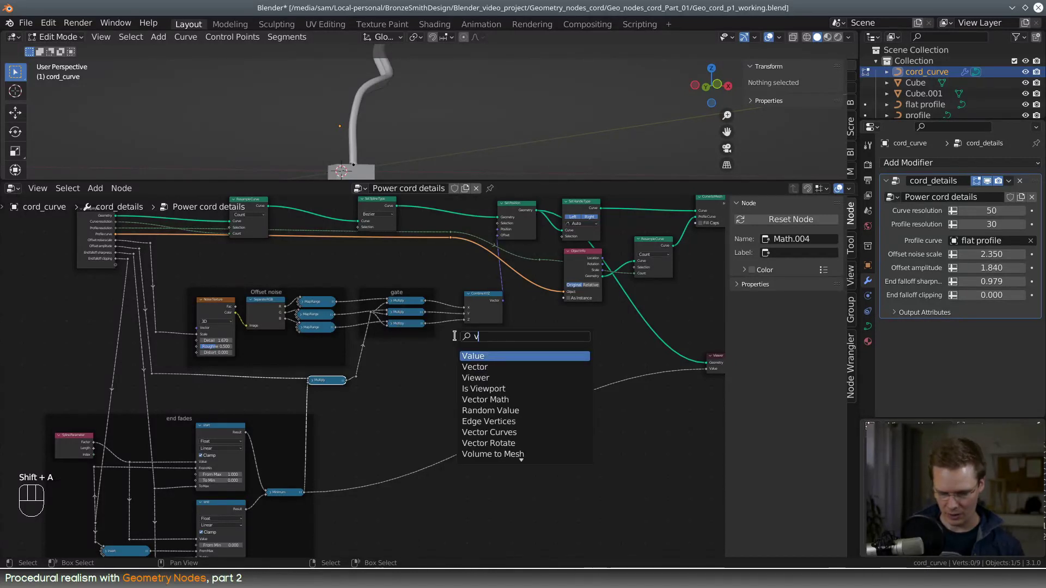
pyautogui.write('alue')
pyautogui.click(483, 357)
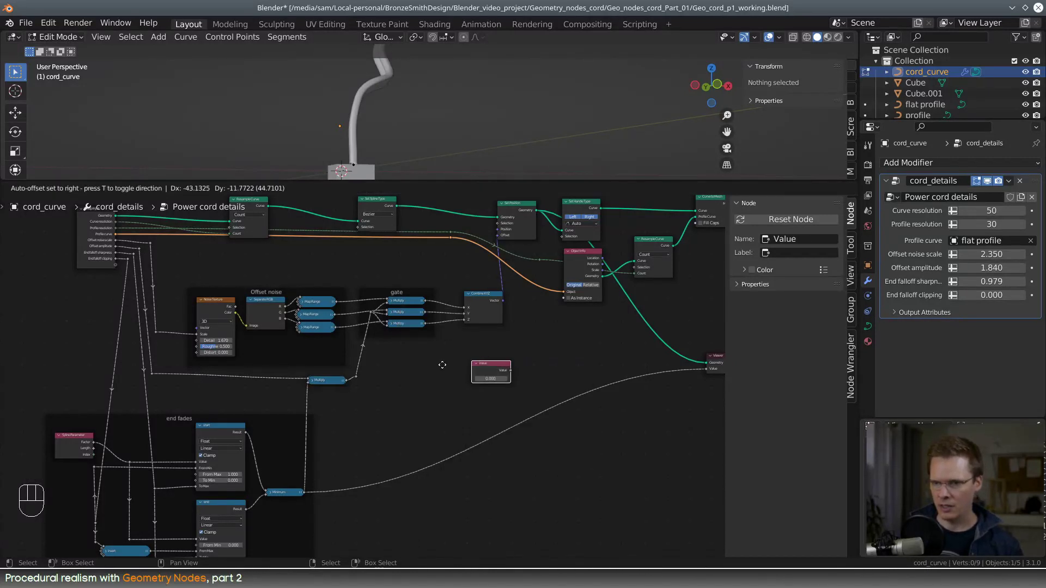
pyautogui.click(409, 374)
pyautogui.moveTo(517, 392); pyautogui.dragTo(483, 387, button='middle')
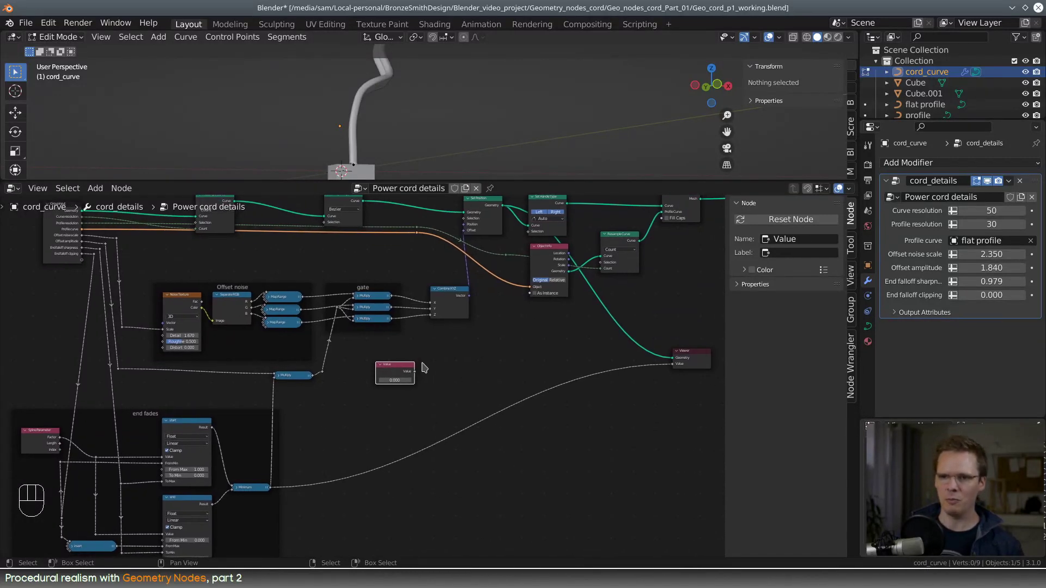
# - Reposition the new Value node just beside and below the collapsed Multiply node
pyautogui.press('g')
pyautogui.click(338, 377)
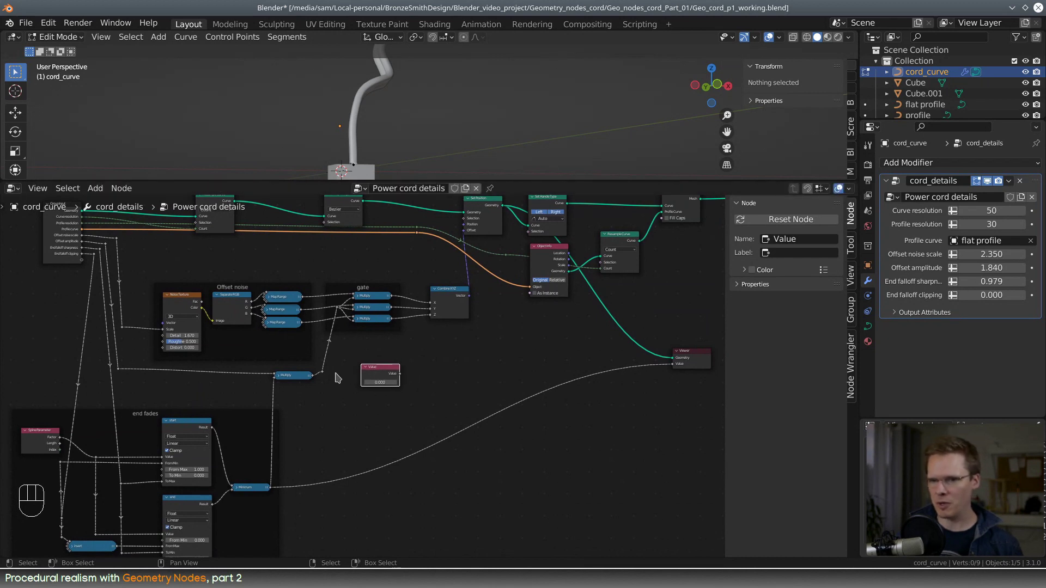
pyautogui.moveTo(325, 376); pyautogui.dragTo(320, 347)
pyautogui.moveTo(415, 399); pyautogui.dragTo(396, 394, button='middle')
pyautogui.click(347, 354)
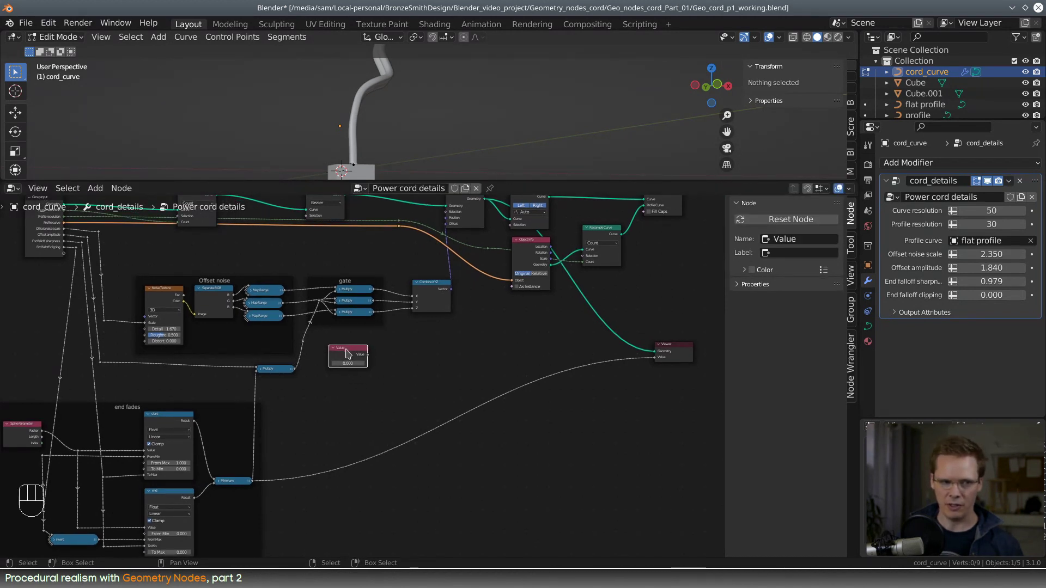
pyautogui.moveTo(344, 431); pyautogui.dragTo(378, 412, button='middle')
pyautogui.moveTo(361, 336); pyautogui.dragTo(344, 373)
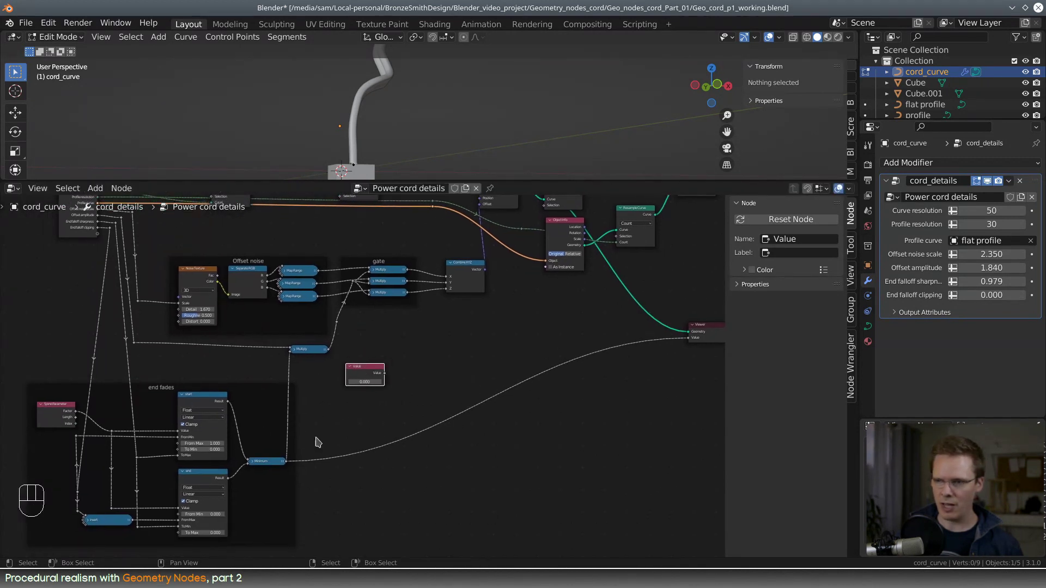
# - Enlarge the spreadsheet editor below the modifier properties and raise the End falloff sharpness to 1.439
pyautogui.moveTo(539, 371); pyautogui.dragTo(467, 381, button='middle')
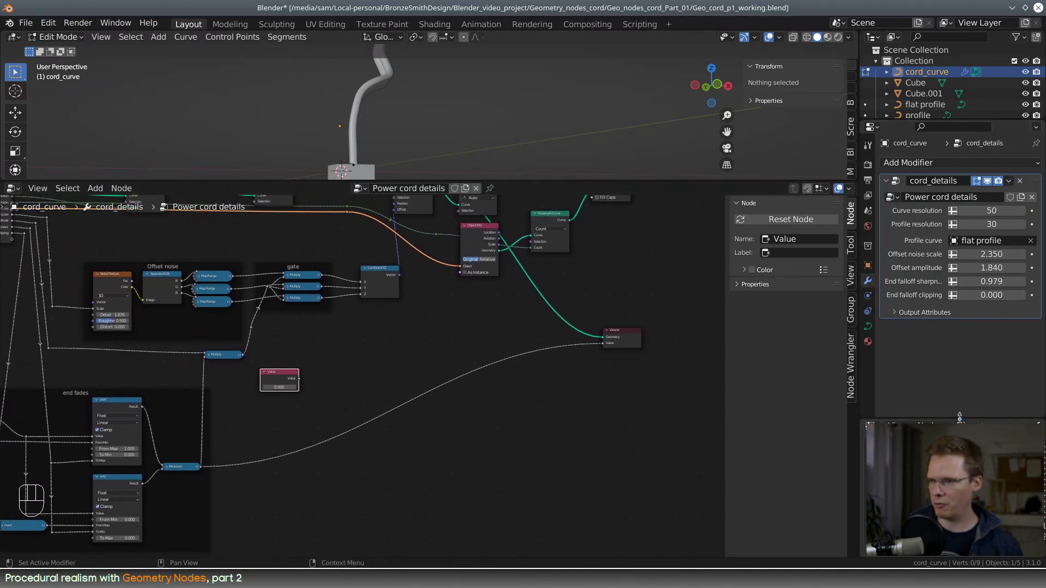
pyautogui.moveTo(959, 417); pyautogui.dragTo(955, 326)
pyautogui.moveTo(992, 282); pyautogui.dragTo(1017, 282)
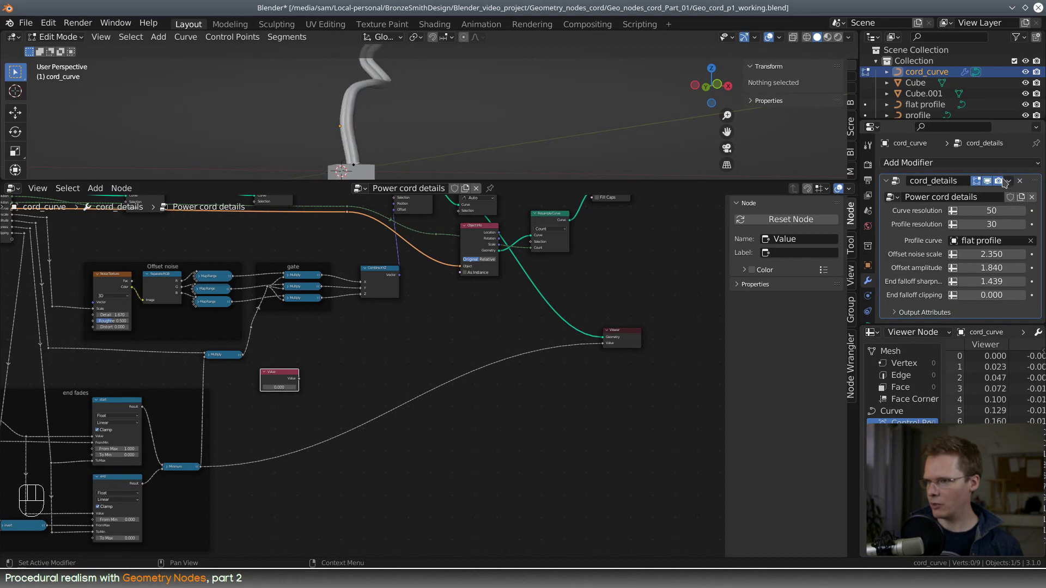
# - Set the cord's Curve resolution to 20 and raise the End falloff sharpness to 3.779
pyautogui.click(987, 211)
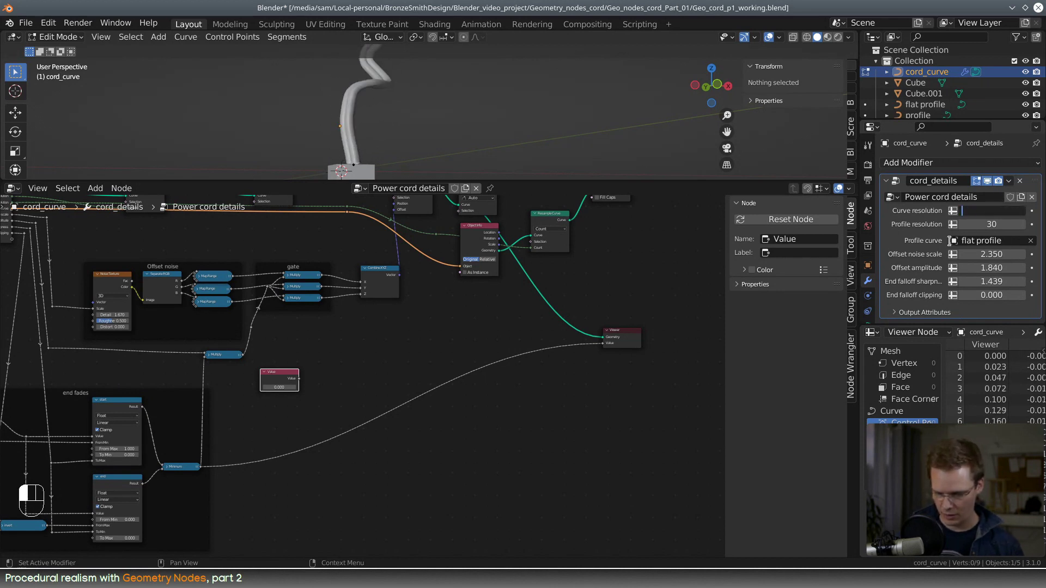
pyautogui.write('20')
pyautogui.press('Return')
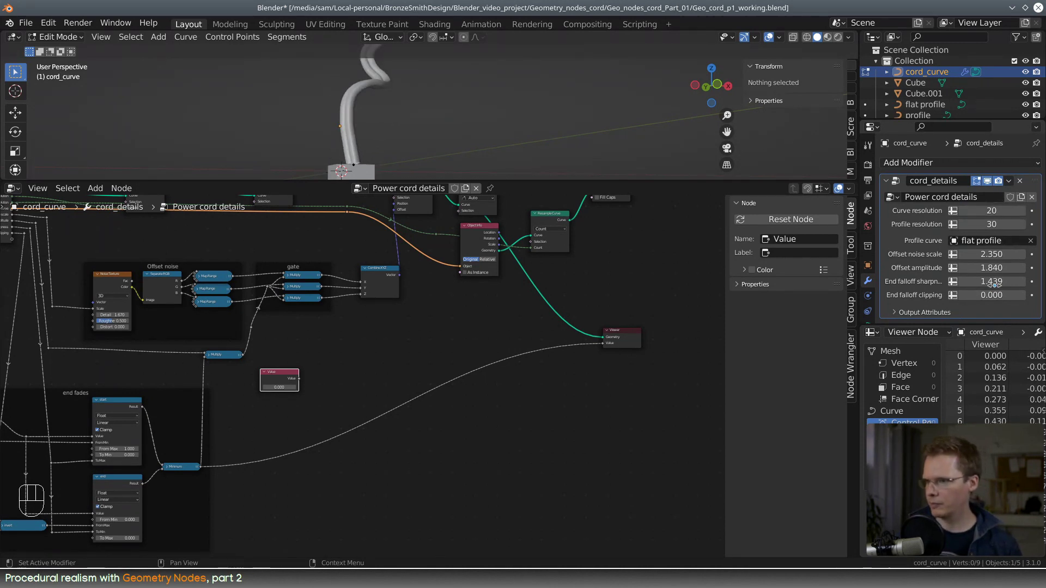
pyautogui.moveTo(995, 282); pyautogui.dragTo(1038, 282)
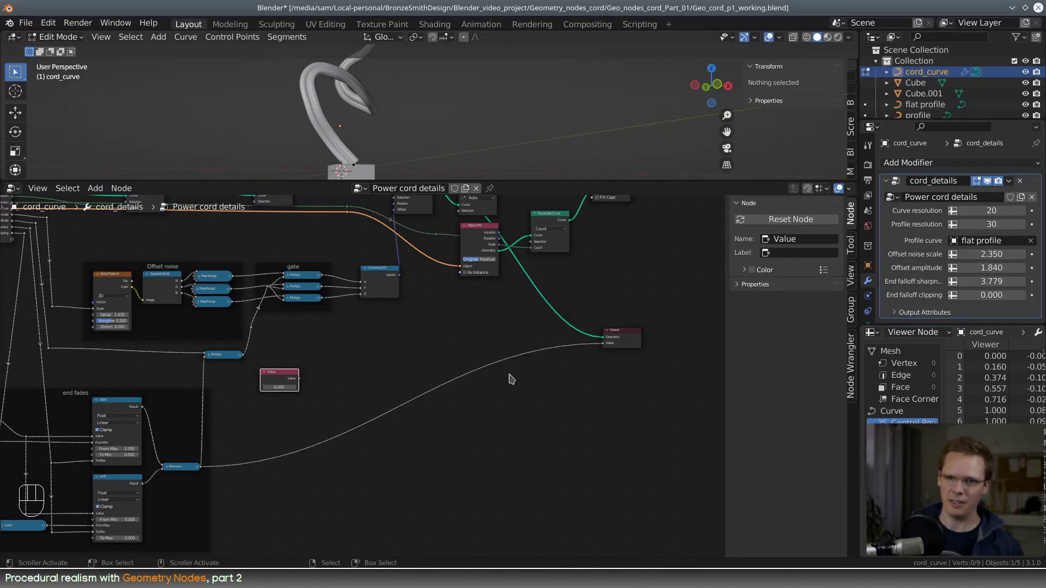
# - Add a Map Range node beside the new Value node
pyautogui.moveTo(370, 443); pyautogui.dragTo(514, 358, button='middle')
pyautogui.scroll(4, 488, 384)
pyautogui.moveTo(439, 392); pyautogui.dragTo(473, 420, button='middle')
pyautogui.hotkey('shift', 'a')
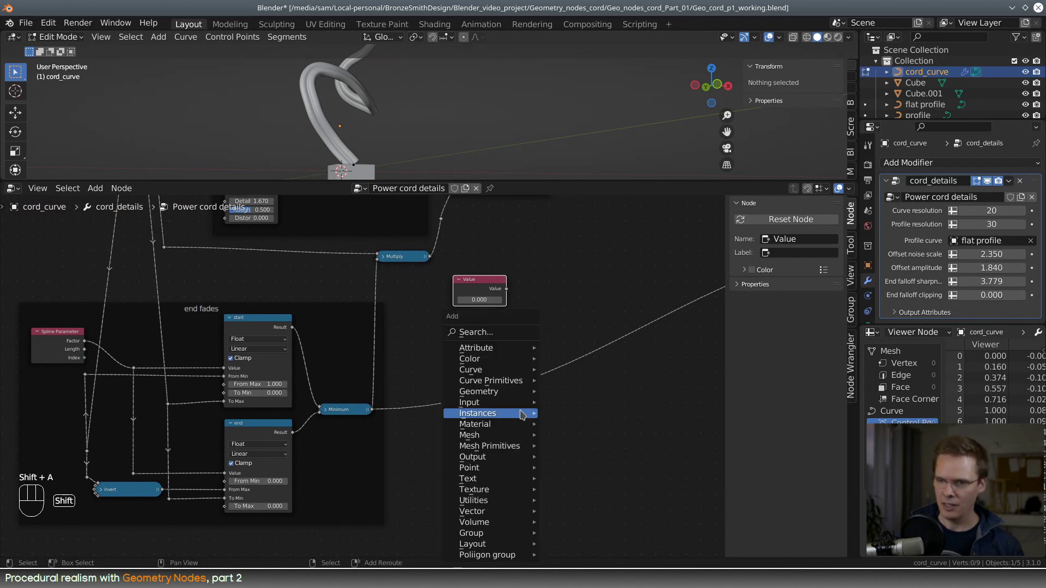
pyautogui.click(507, 332)
pyautogui.write('map')
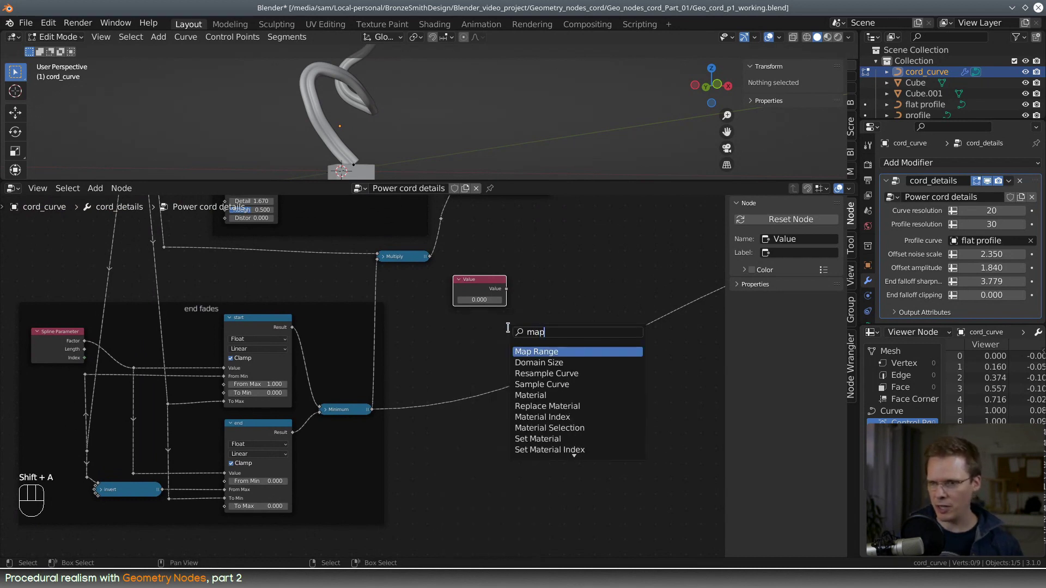
pyautogui.click(531, 351)
pyautogui.click(576, 245)
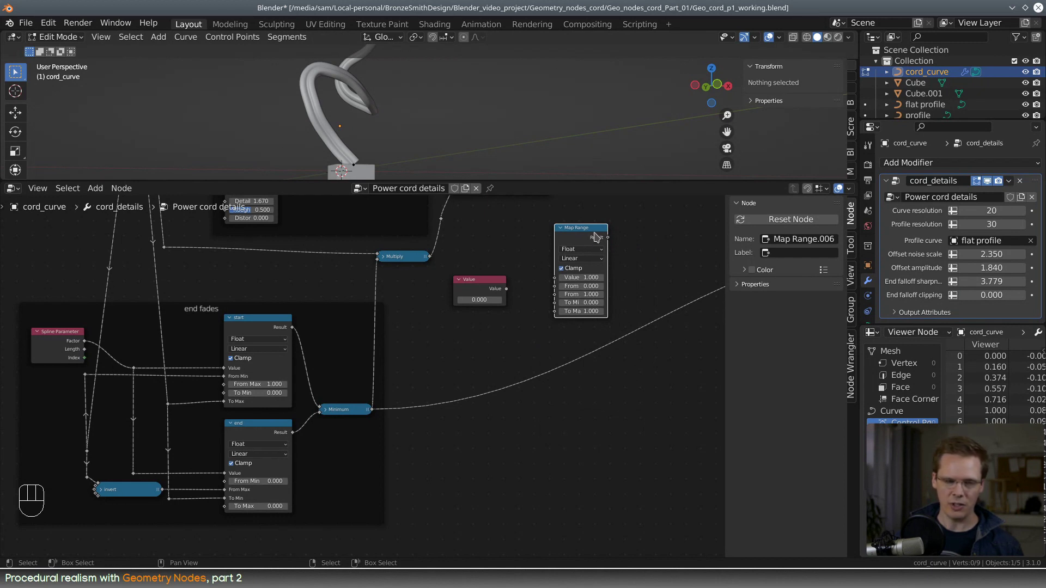
# - Set the new Map Range node's To Min to 1 and To Max to 0, and place it collapsed below the Value node
pyautogui.click(594, 302)
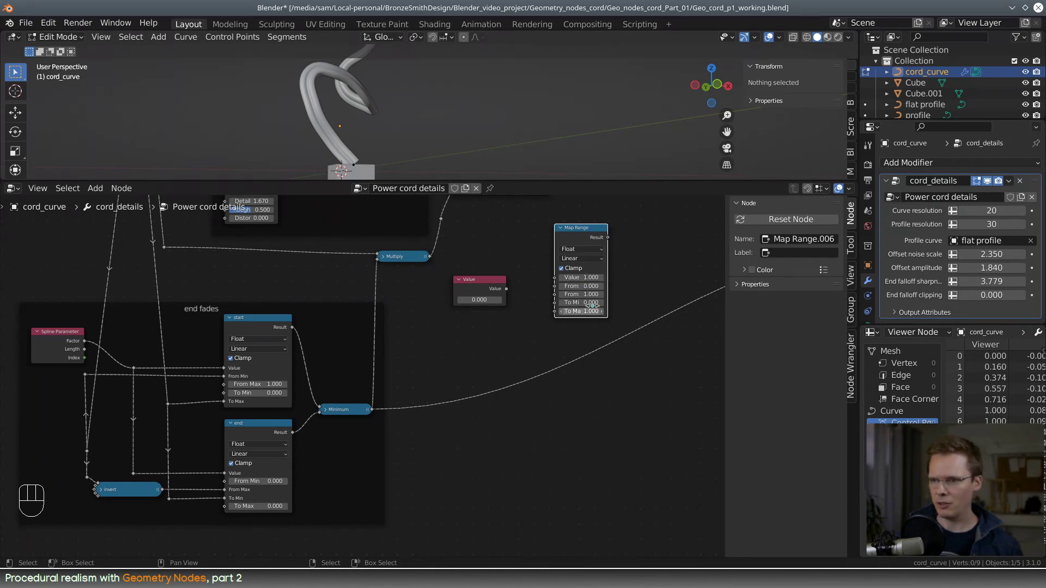
pyautogui.press('Tab')
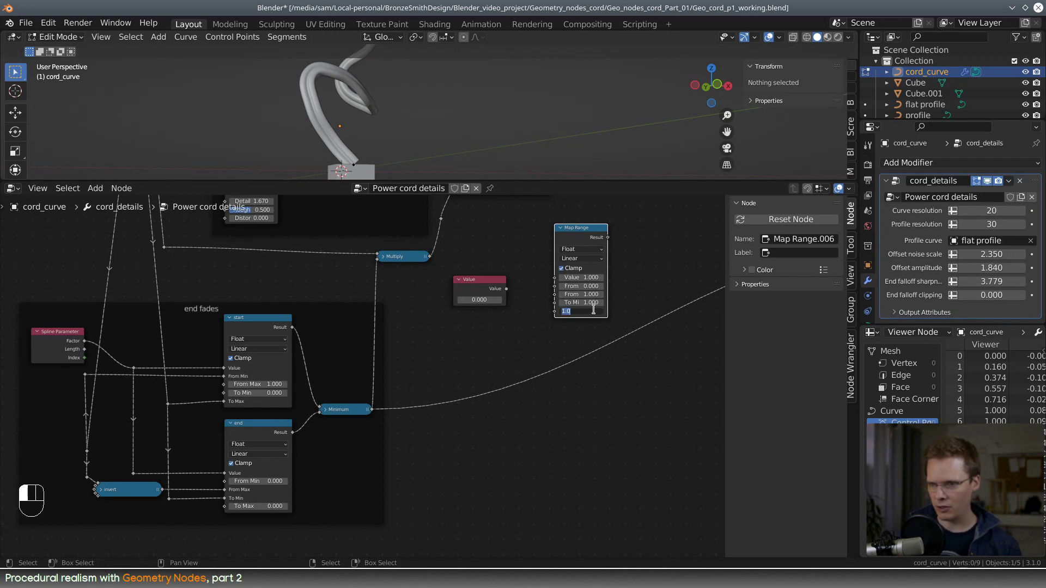
pyautogui.write('0')
pyautogui.press('Return')
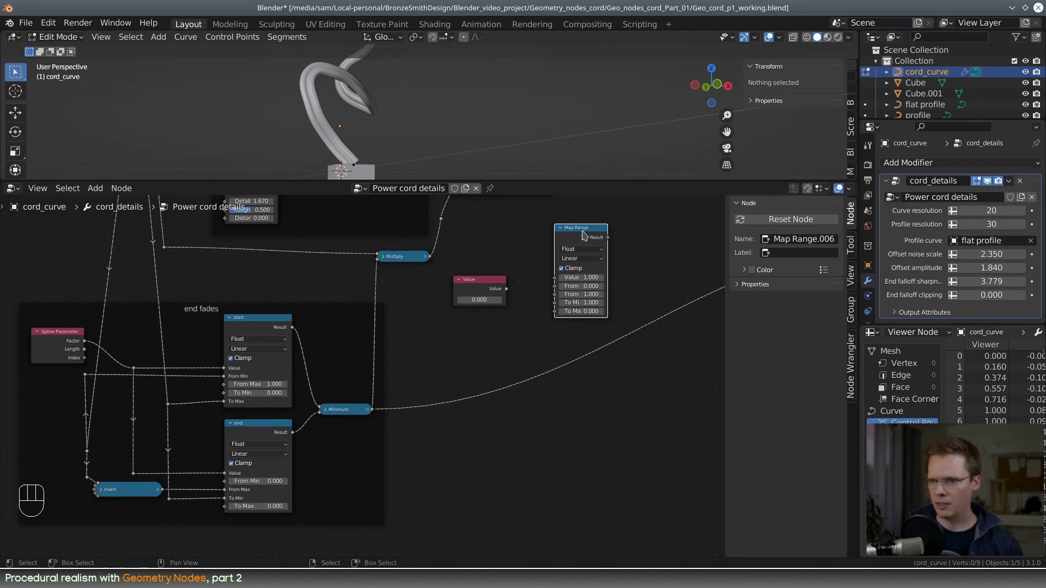
pyautogui.click(560, 229)
pyautogui.moveTo(561, 233); pyautogui.dragTo(459, 339)
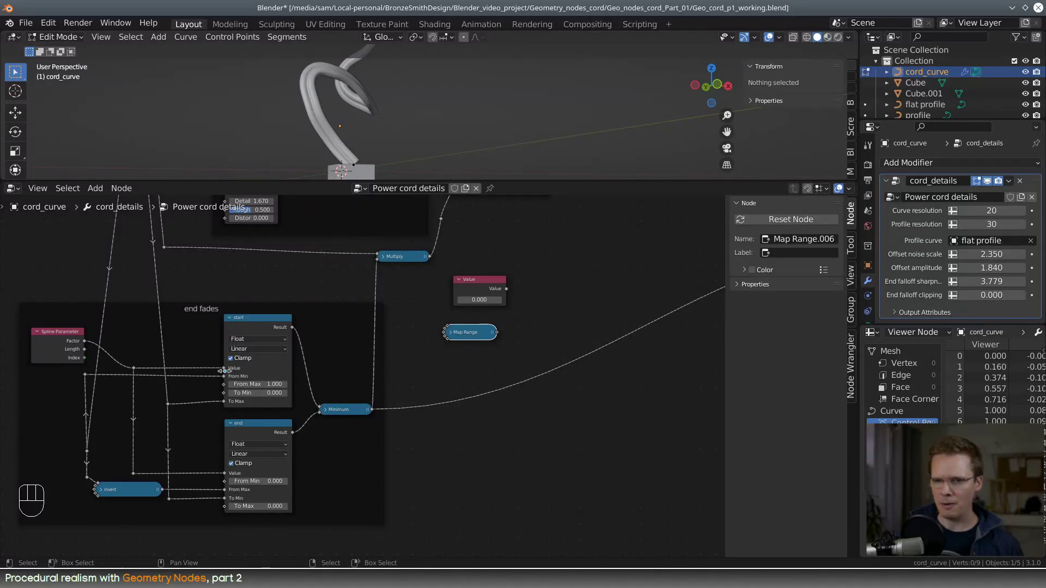
# - Delete the unused Value node beside the end fades frame
pyautogui.moveTo(496, 282); pyautogui.dragTo(449, 288)
pyautogui.scroll(-2, 468, 288)
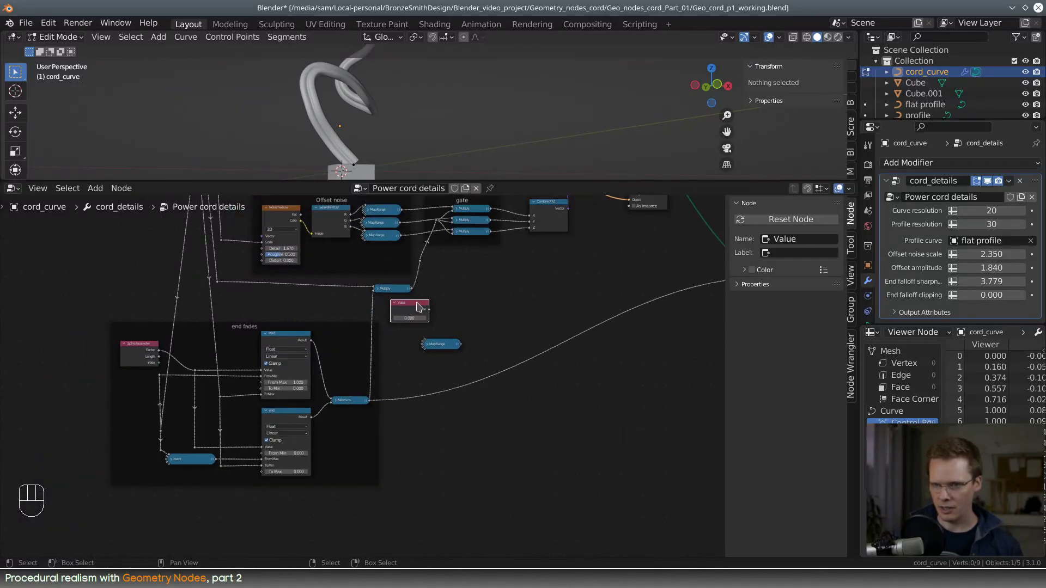
pyautogui.press('x')
pyautogui.scroll(-3, 526, 299)
pyautogui.moveTo(230, 272); pyautogui.dragTo(266, 316, button='middle')
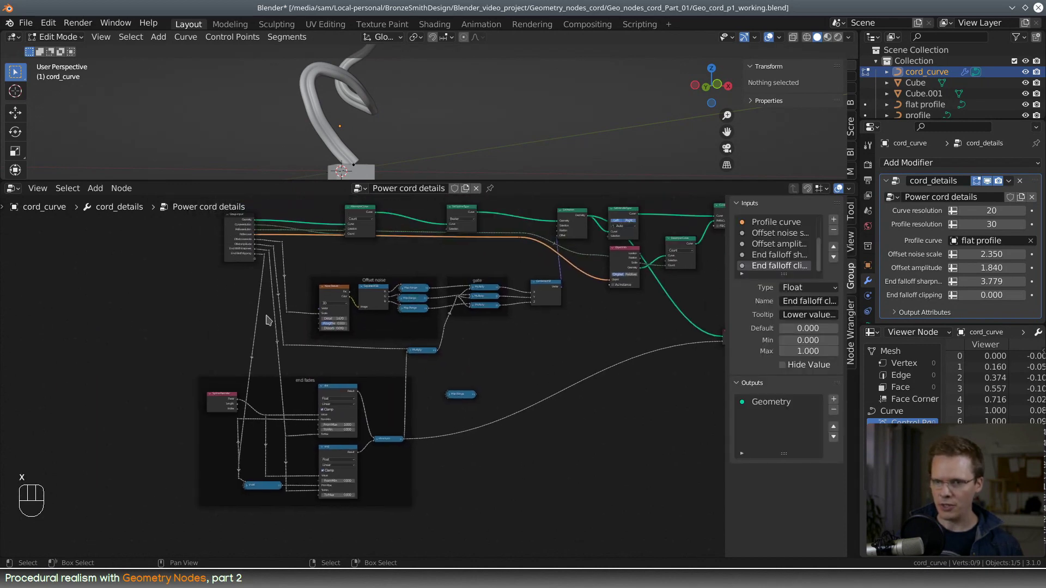
# - Connect the Result of the start node in the end fades frame to the Map Range node's Value input
pyautogui.scroll(4, 261, 312)
pyautogui.scroll(4, 344, 344)
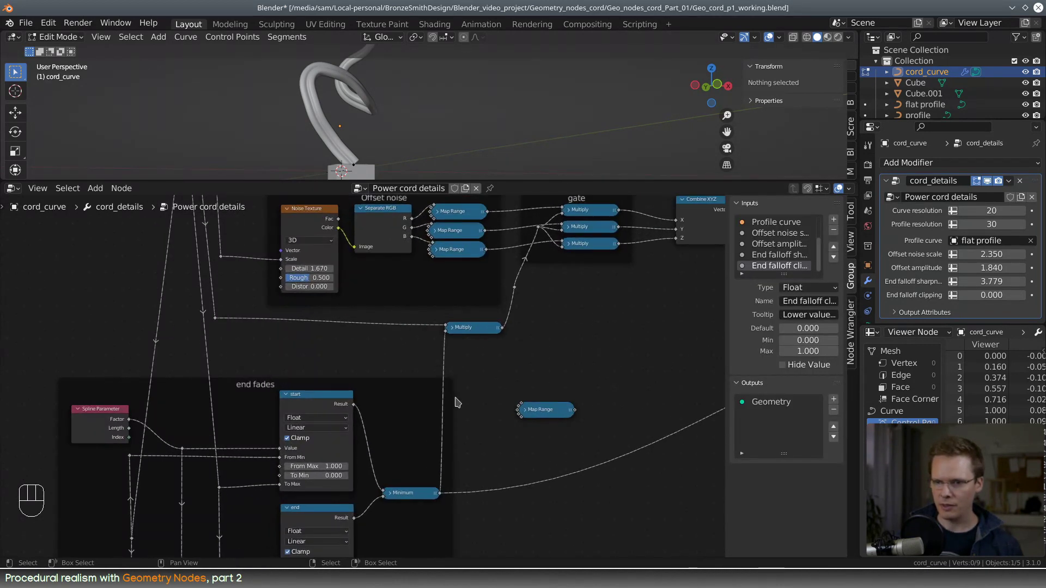
pyautogui.moveTo(455, 402); pyautogui.dragTo(399, 357, button='middle')
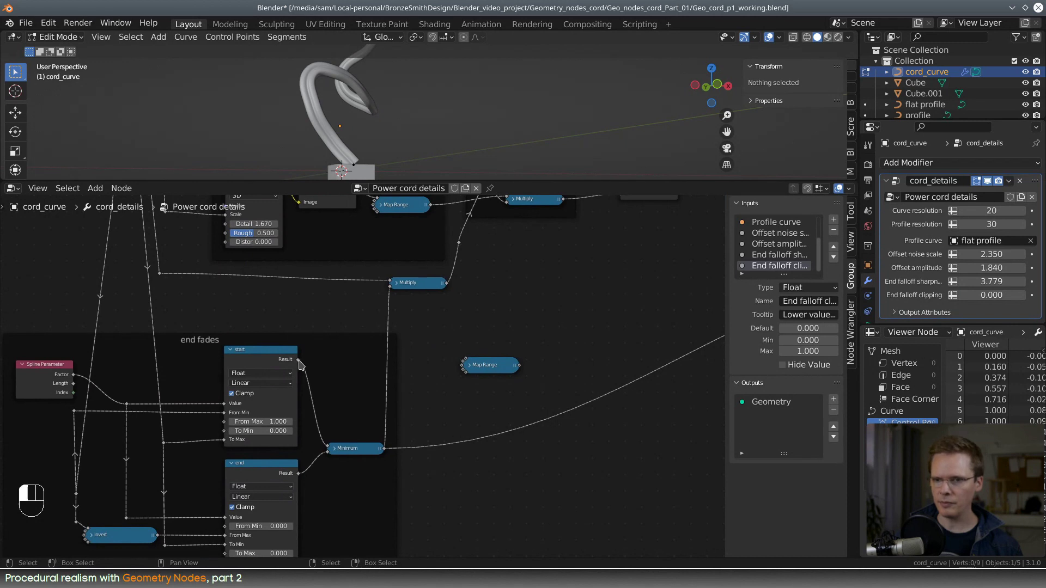
pyautogui.moveTo(301, 364); pyautogui.dragTo(482, 345)
pyautogui.moveTo(586, 360); pyautogui.dragTo(487, 340, button='middle')
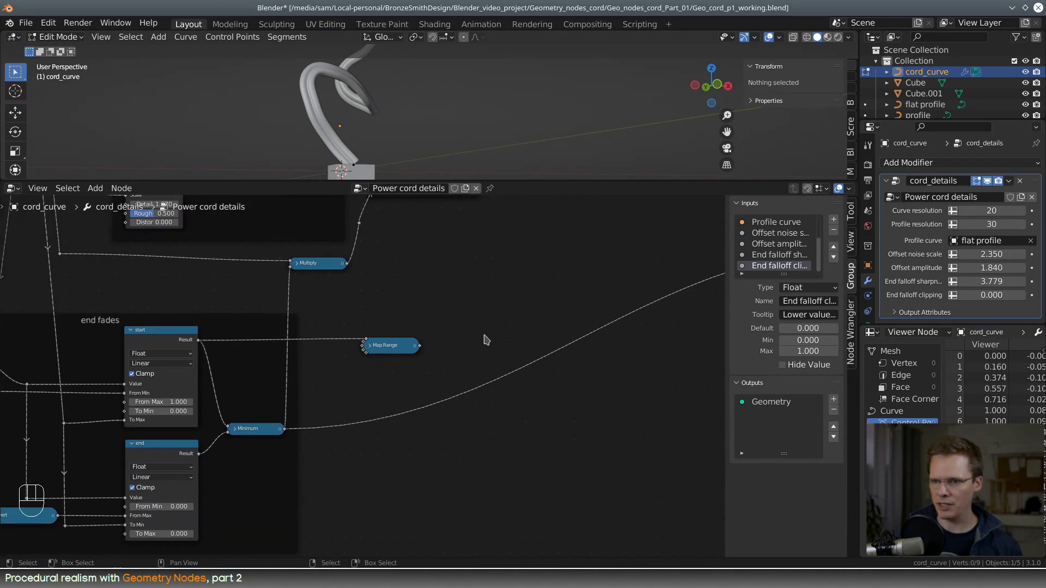
# - Move the Map Range node up, duplicate it just below, and connect the end node's Result to the copy
pyautogui.moveTo(391, 346); pyautogui.dragTo(387, 294)
pyautogui.hotkey('shift', 'd')
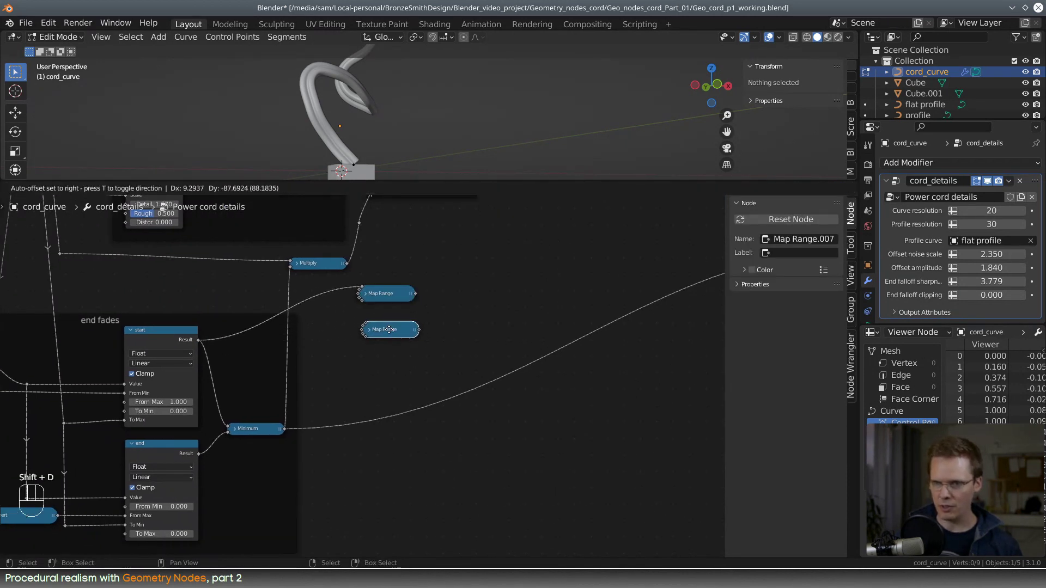
pyautogui.click(385, 329)
pyautogui.moveTo(200, 454); pyautogui.dragTo(360, 327)
pyautogui.moveTo(505, 304); pyautogui.dragTo(453, 342, button='middle')
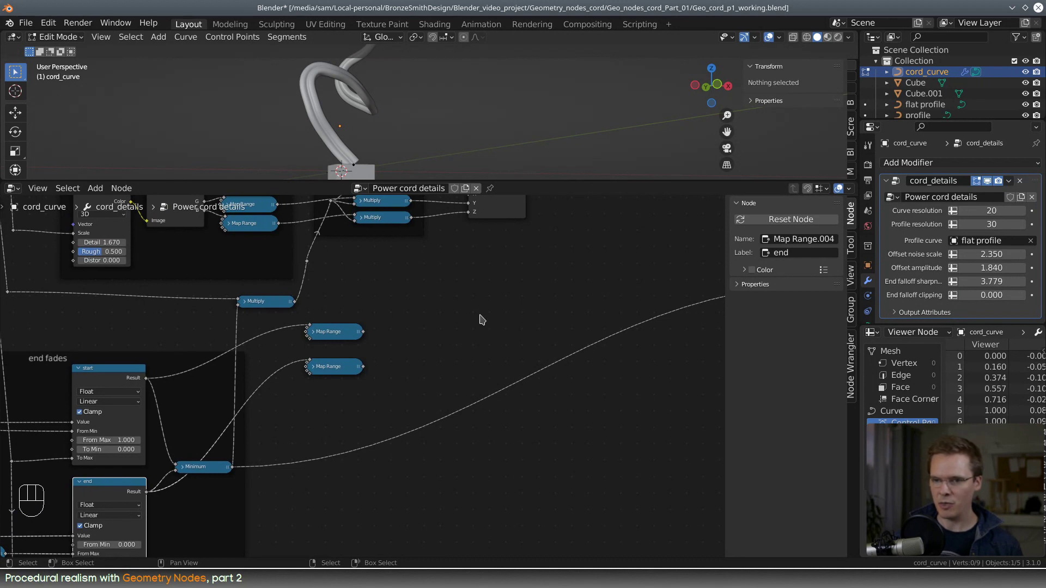
# - Expand the duplicated Map Range node to check its range values and collapse it again
pyautogui.click(314, 366)
pyautogui.click(313, 366)
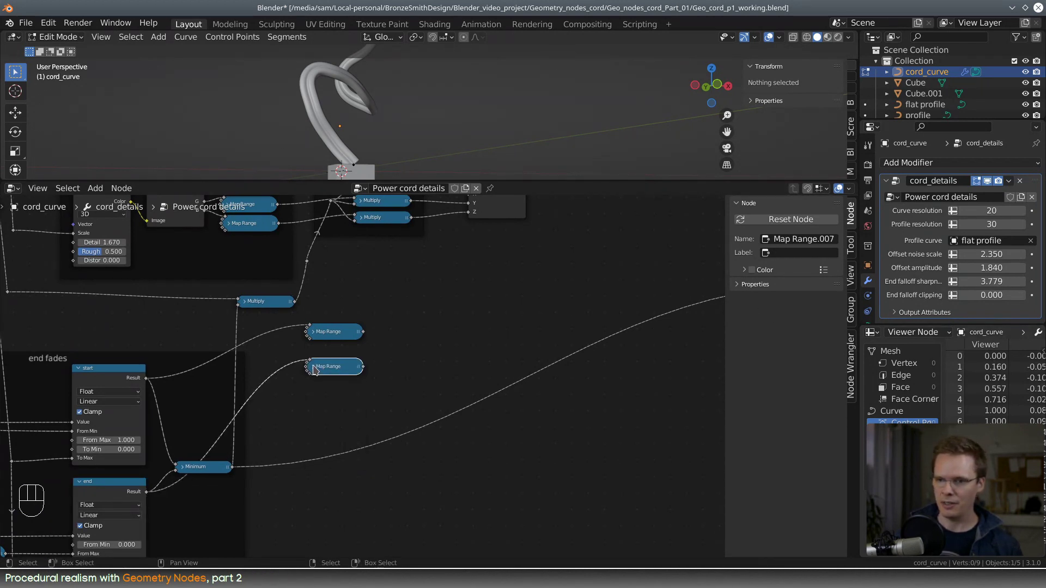
pyautogui.click(313, 367)
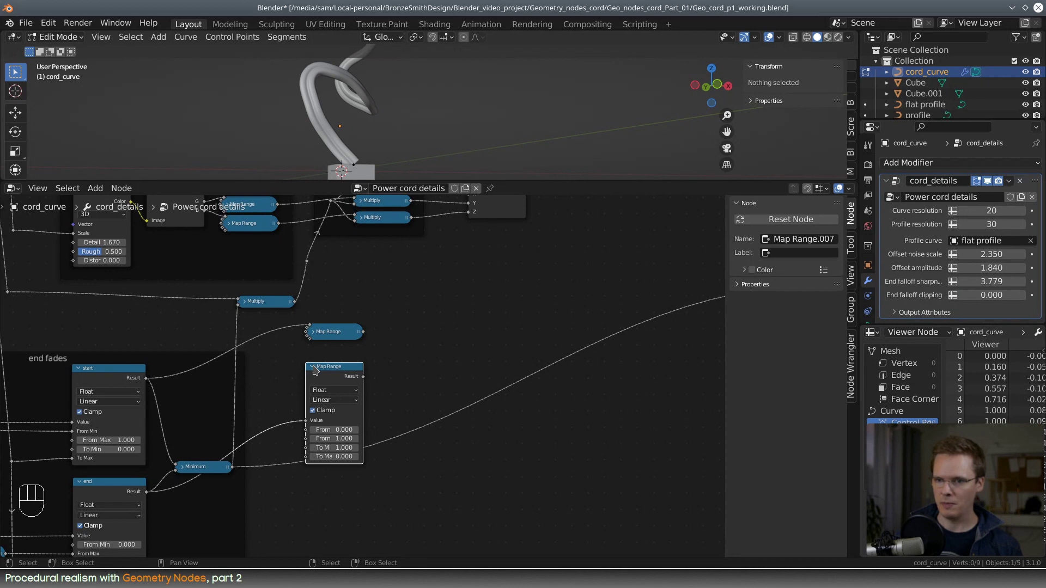
pyautogui.click(313, 367)
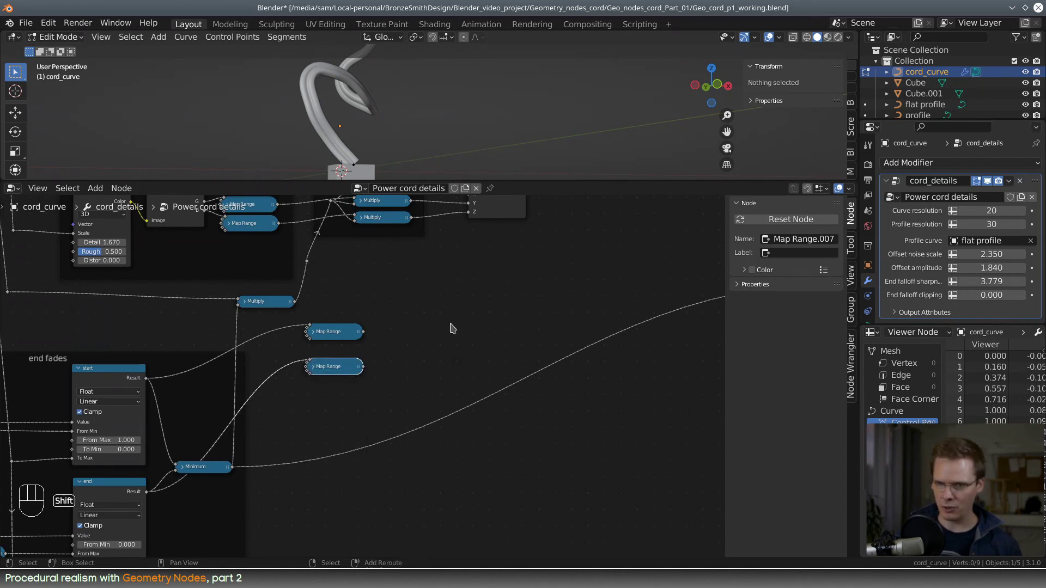
# - Add a Math node set to Add and connect the outputs of both Map Range nodes to its two Value inputs
pyautogui.hotkey('shift', 'a')
pyautogui.write('math')
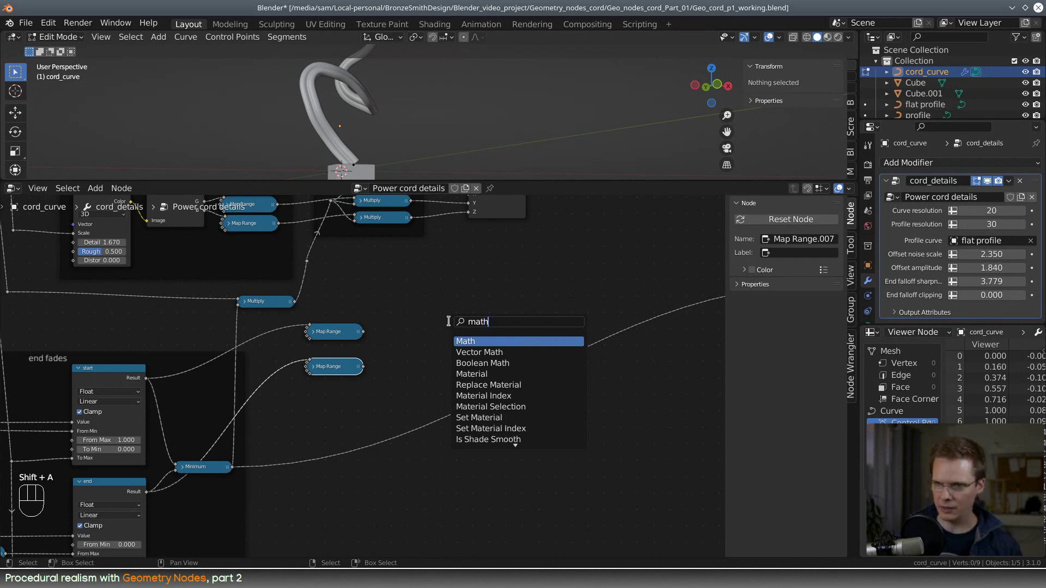
pyautogui.click(496, 341)
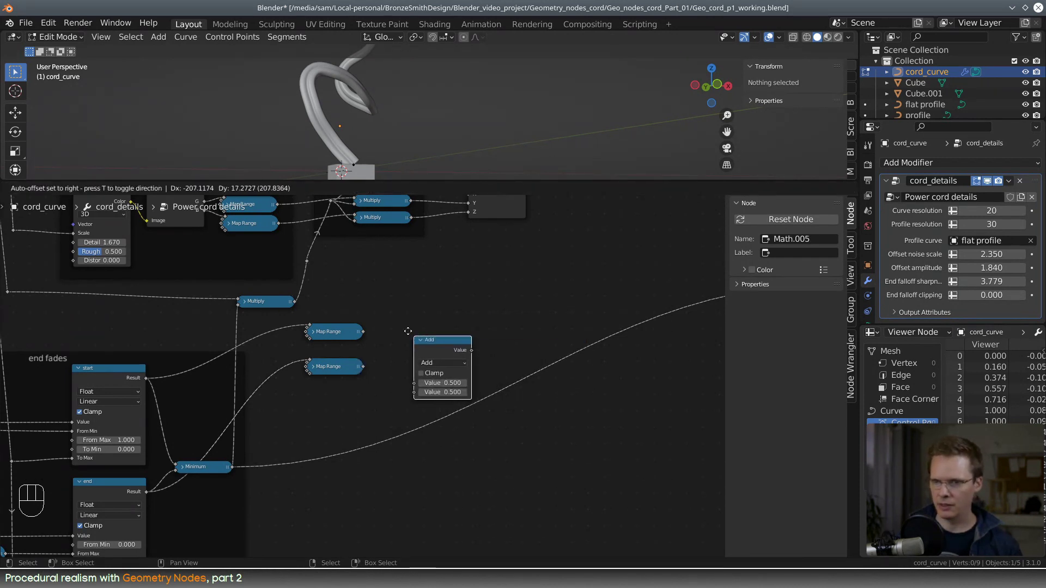
pyautogui.moveTo(362, 332); pyautogui.dragTo(397, 369)
pyautogui.moveTo(495, 301); pyautogui.dragTo(416, 311, button='middle')
pyautogui.moveTo(353, 334); pyautogui.dragTo(358, 311)
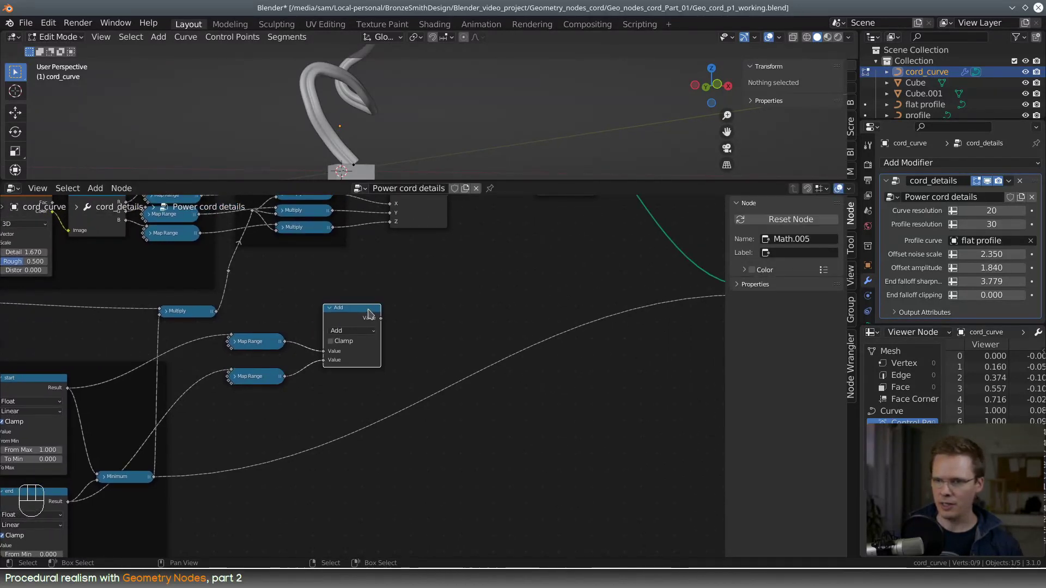
# - Link the Add node's output to the Viewer's Value input and move the Viewer closer to the Add node
pyautogui.moveTo(531, 333); pyautogui.dragTo(387, 339, button='middle')
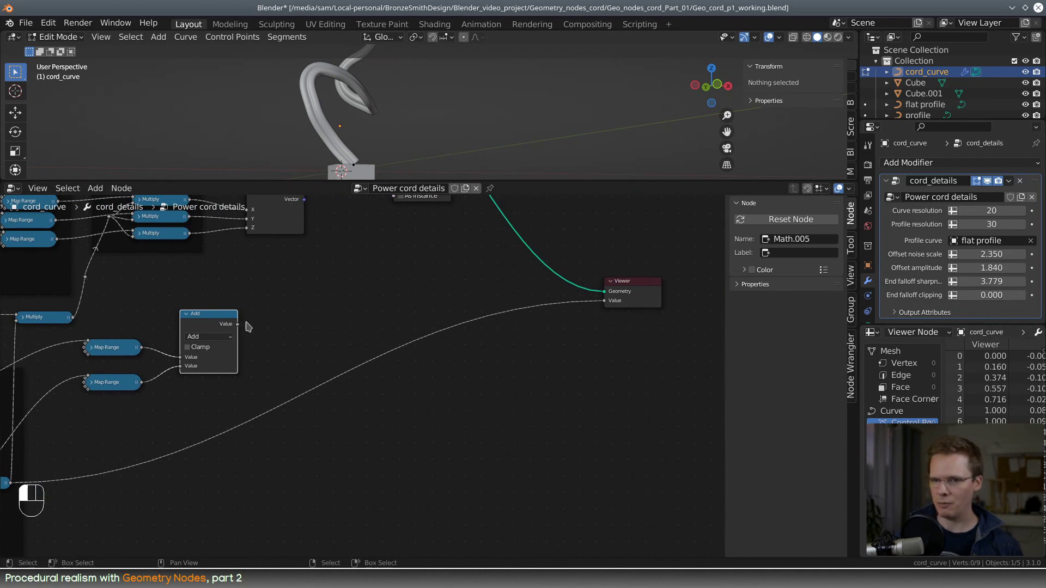
pyautogui.moveTo(237, 324); pyautogui.dragTo(604, 301)
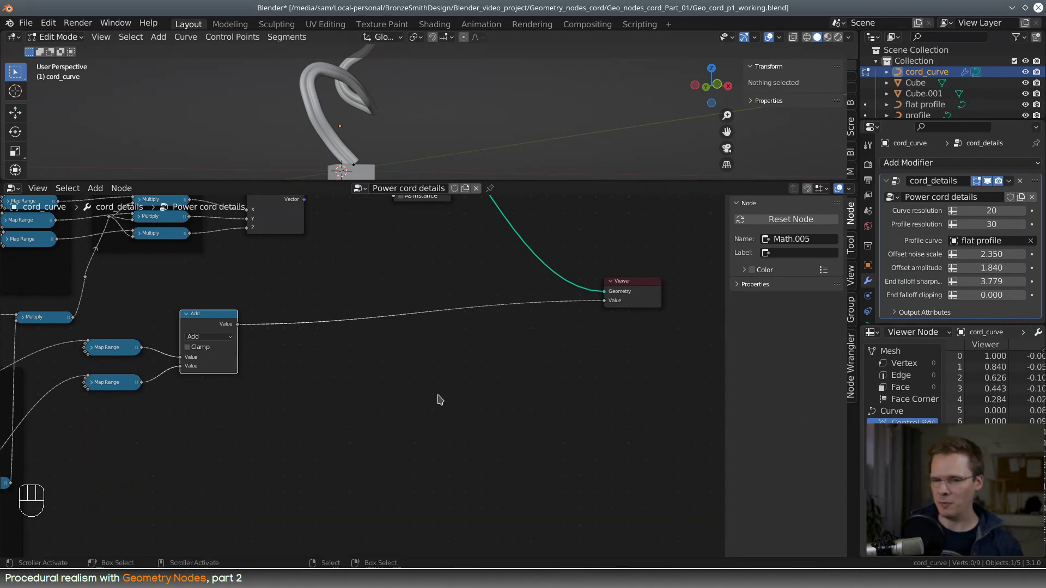
pyautogui.moveTo(301, 398); pyautogui.dragTo(419, 399, button='middle')
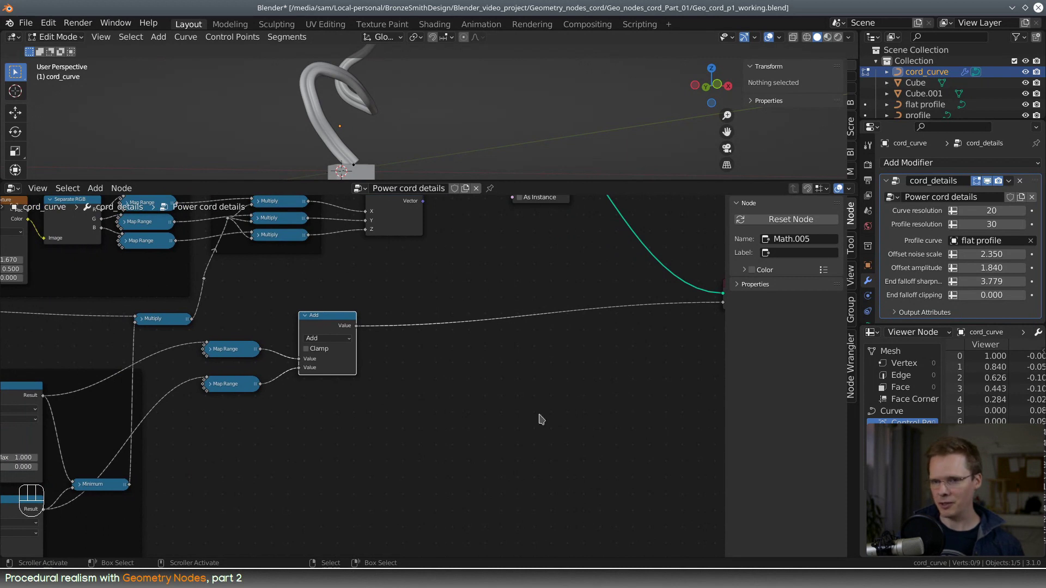
pyautogui.moveTo(310, 431); pyautogui.dragTo(349, 483, button='middle')
pyautogui.scroll(-3, 455, 415)
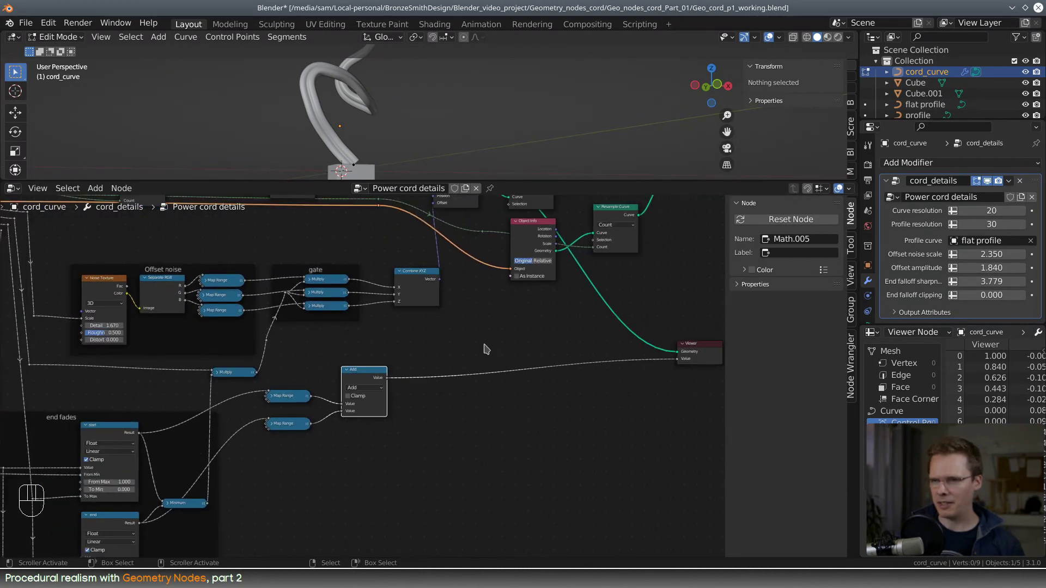
pyautogui.moveTo(487, 349); pyautogui.dragTo(359, 378, button='middle')
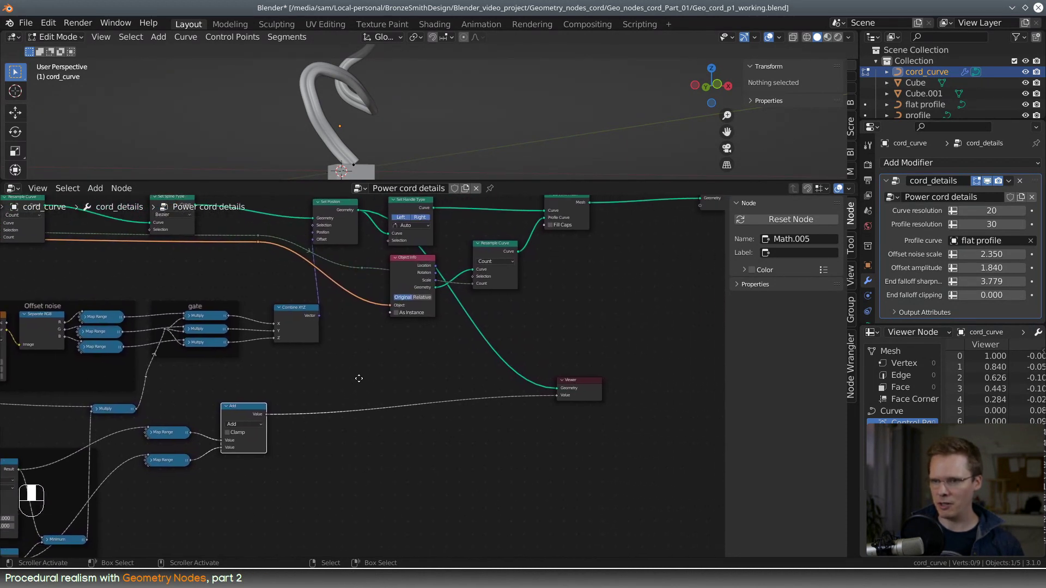
pyautogui.moveTo(590, 386); pyautogui.dragTo(389, 356)
# - Move the two Map Range nodes and the Add node together down beside the end fades frame
pyautogui.moveTo(445, 441); pyautogui.dragTo(551, 381, button='middle')
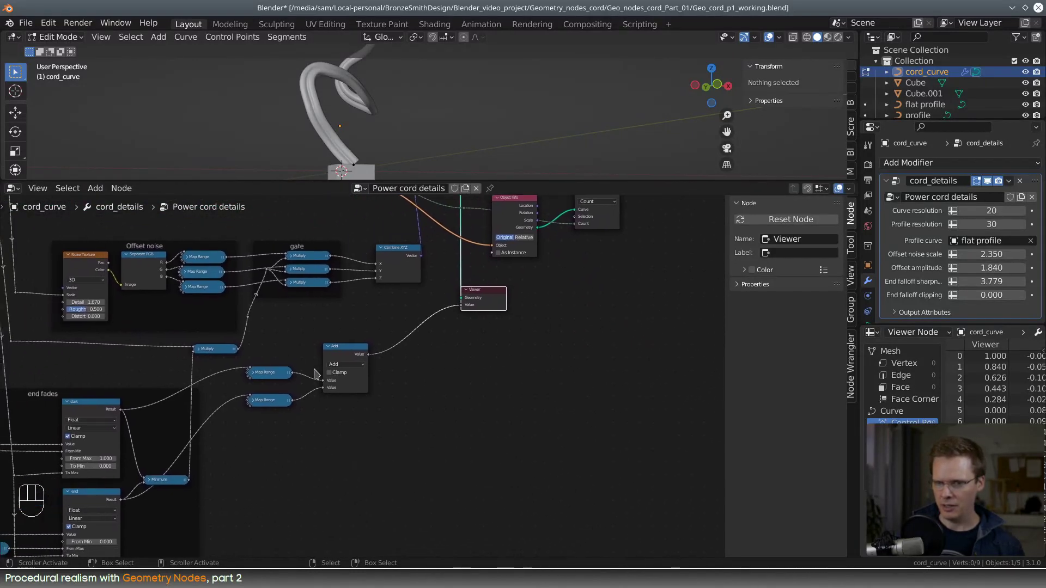
pyautogui.moveTo(256, 350); pyautogui.dragTo(446, 439)
pyautogui.moveTo(341, 353); pyautogui.dragTo(395, 434)
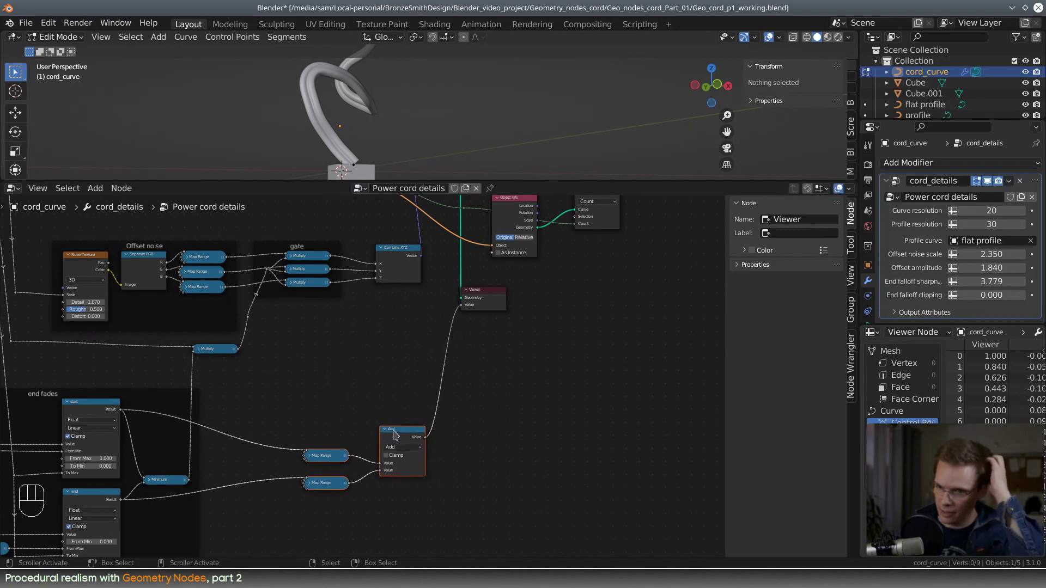
# - Add a Value node below the Viewer, duplicate it underneath, and place the pair above the Add node
pyautogui.hotkey('shift', 'a')
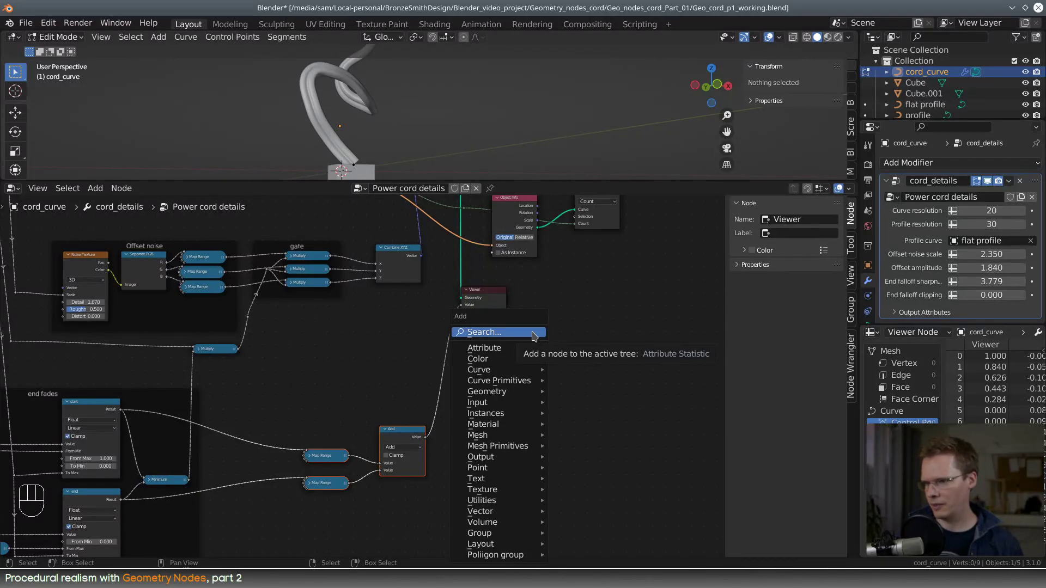
pyautogui.click(534, 335)
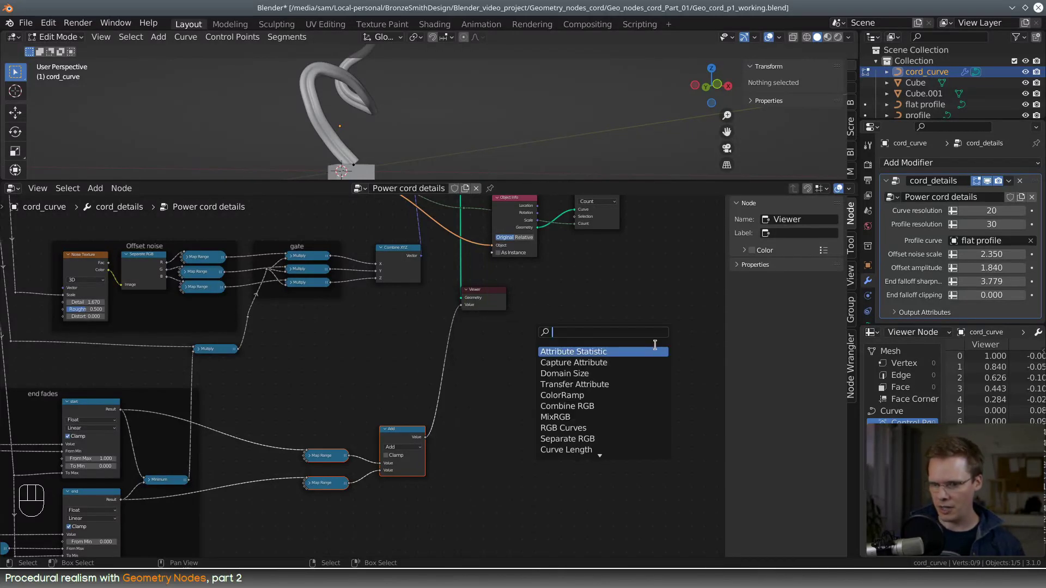
pyautogui.write('val')
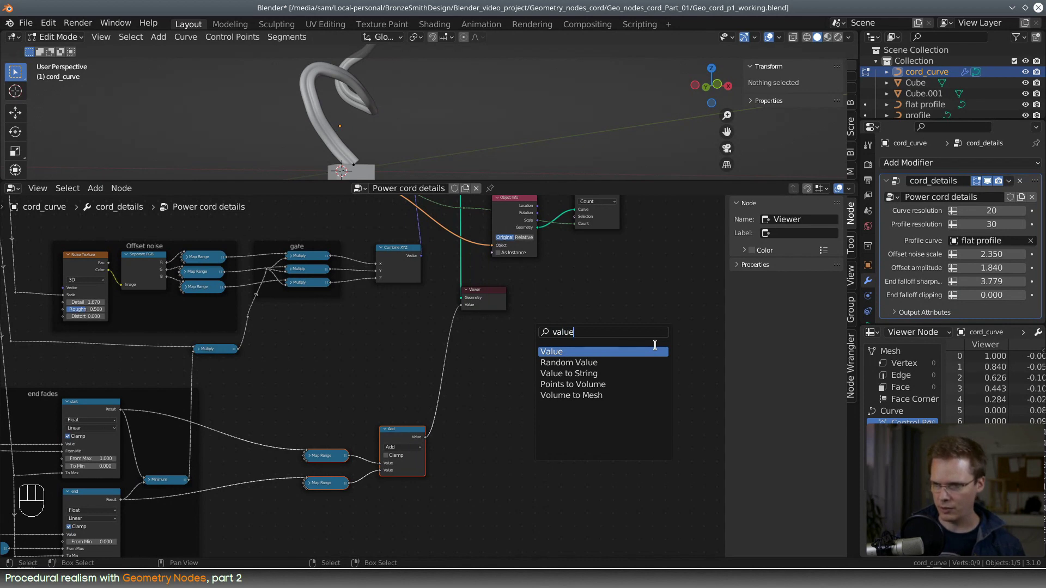
pyautogui.write('ue')
pyautogui.click(645, 351)
pyautogui.click(494, 347)
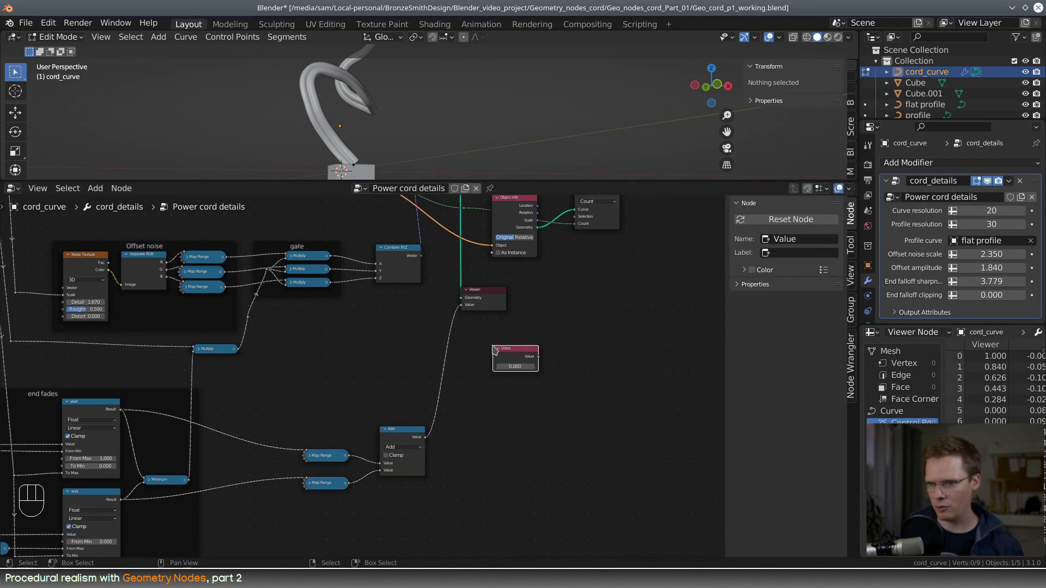
pyautogui.hotkey('shift', 'd')
pyautogui.click(494, 384)
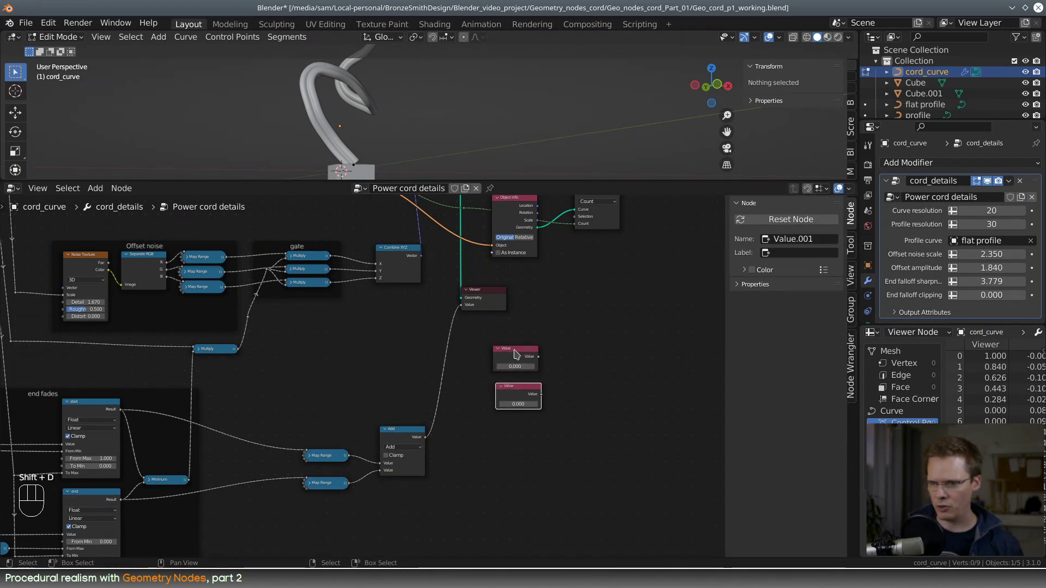
pyautogui.keyDown('shift'); pyautogui.click(527, 362); pyautogui.keyUp('shift')
pyautogui.moveTo(527, 362); pyautogui.dragTo(498, 361)
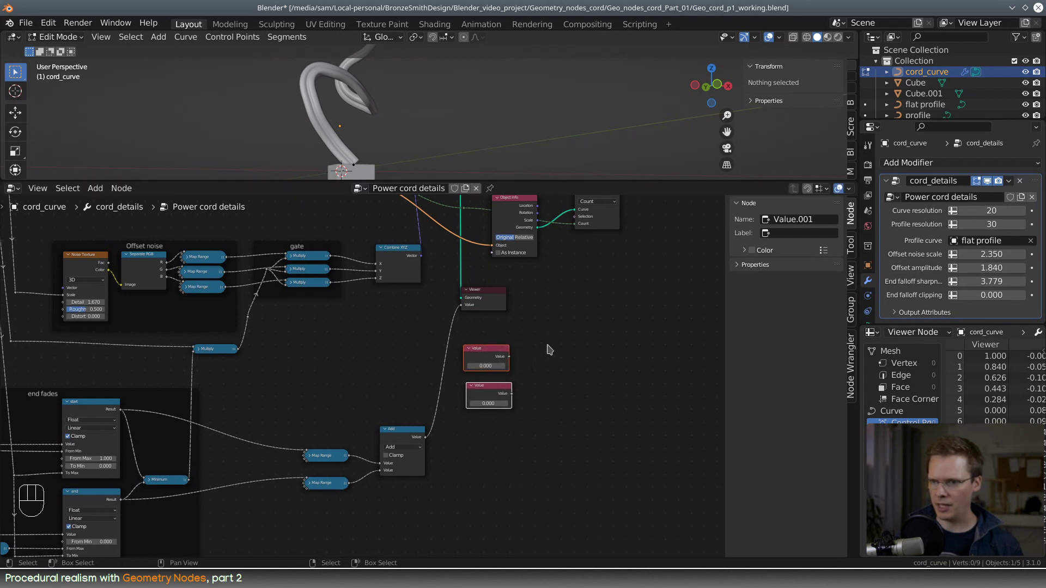
pyautogui.click(550, 350)
pyautogui.moveTo(588, 373); pyautogui.dragTo(472, 410, button='middle')
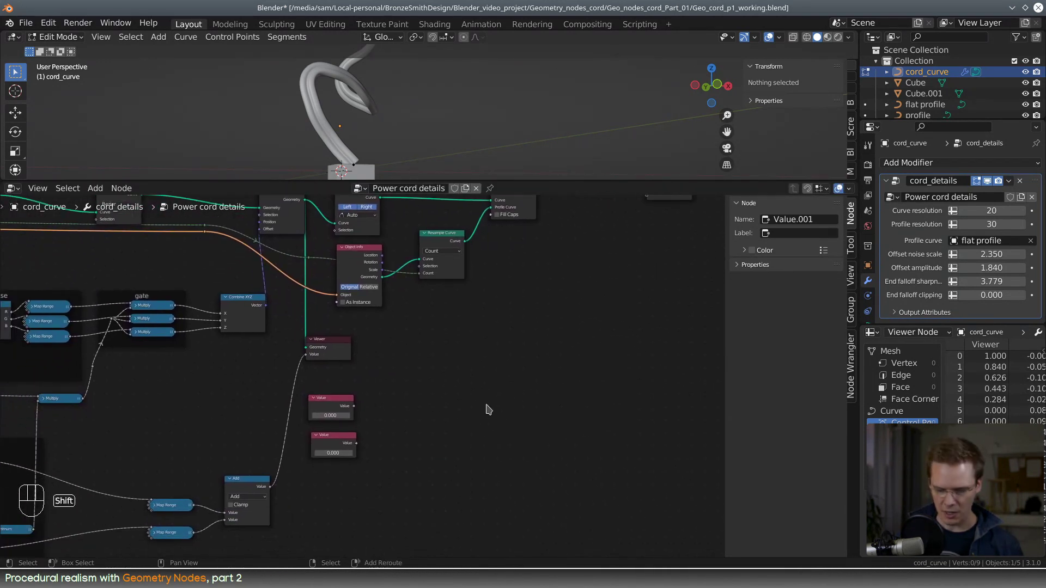
pyautogui.hotkey('shift', 'a')
pyautogui.click(467, 327)
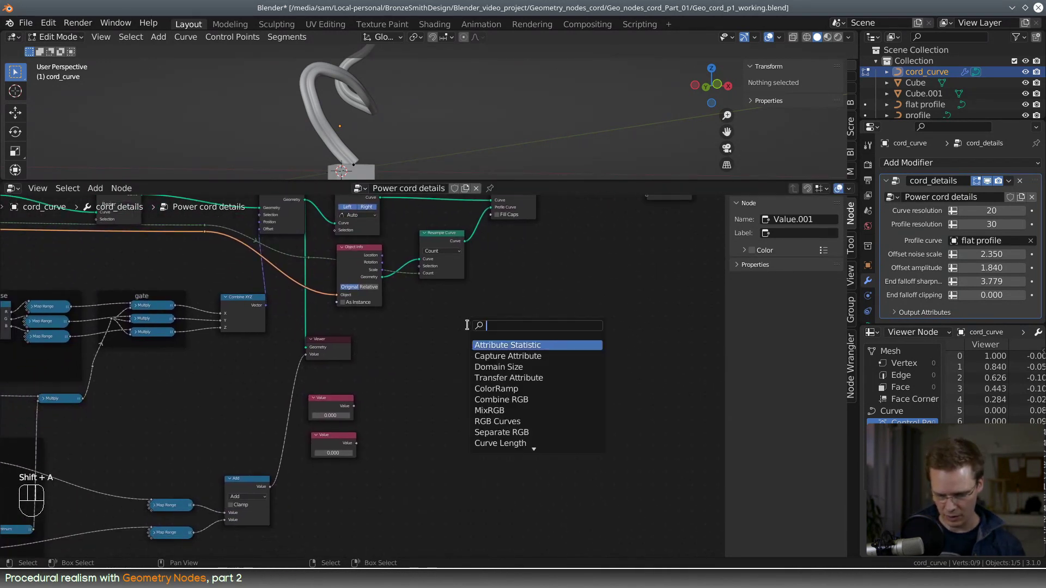
pyautogui.write('curve')
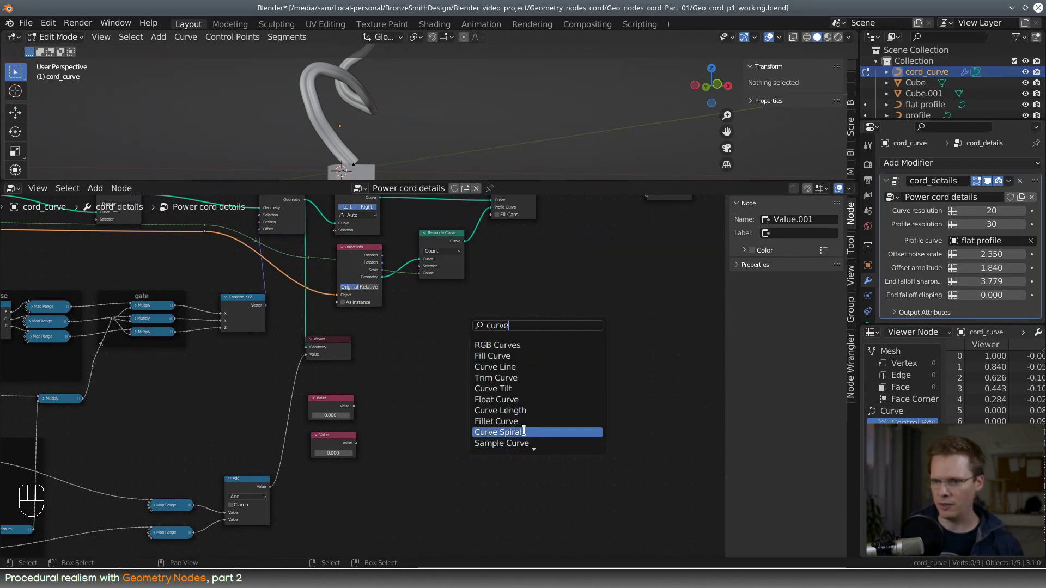
pyautogui.click(122, 188)
pyautogui.moveTo(96, 188)
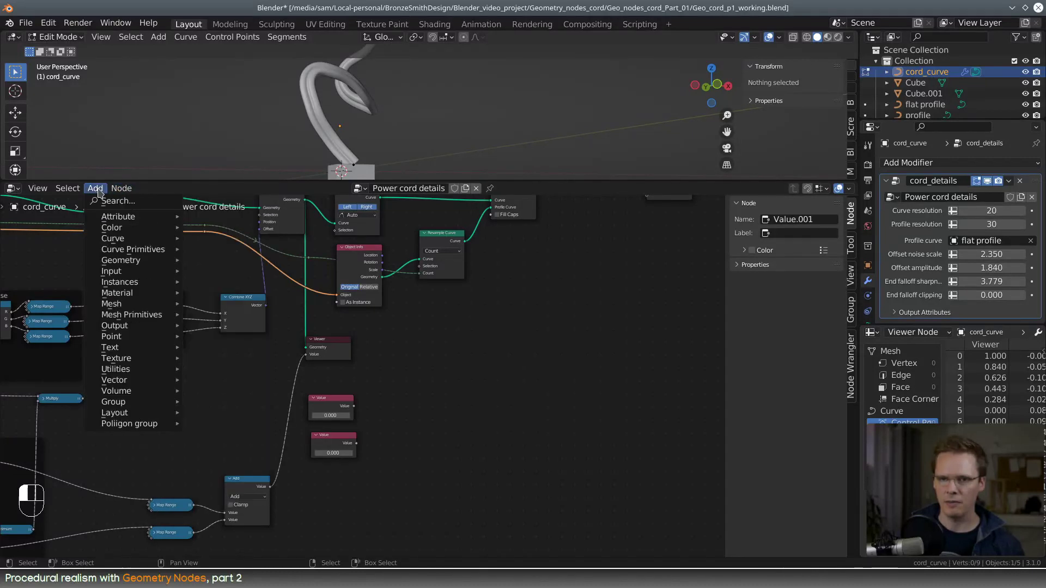
# - Try adding a Curve Tilt node beside the Resample Curve node and delete it again
pyautogui.hotkey('shift', 'a')
pyautogui.click(471, 319)
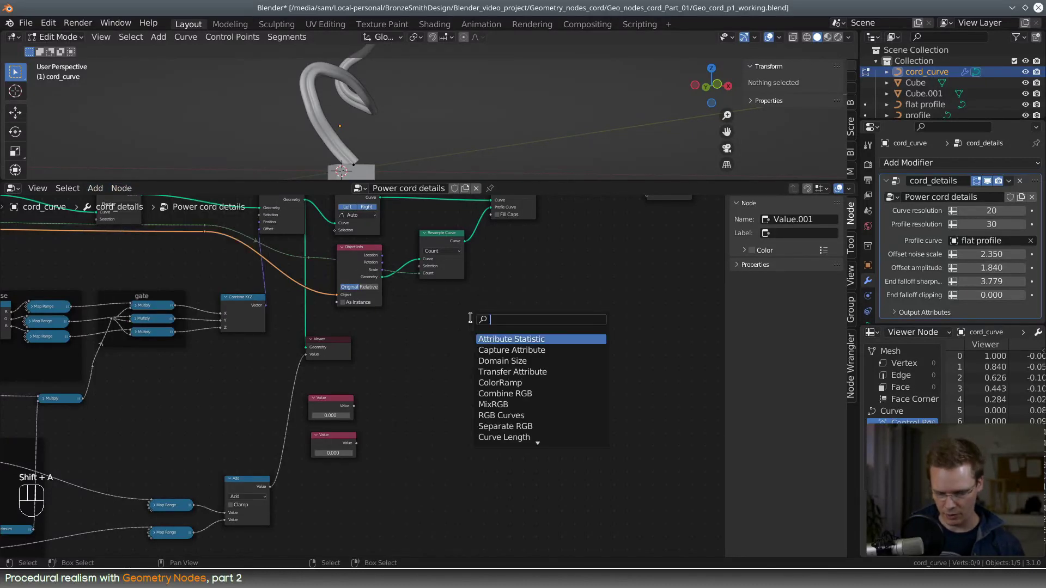
pyautogui.write('tilt')
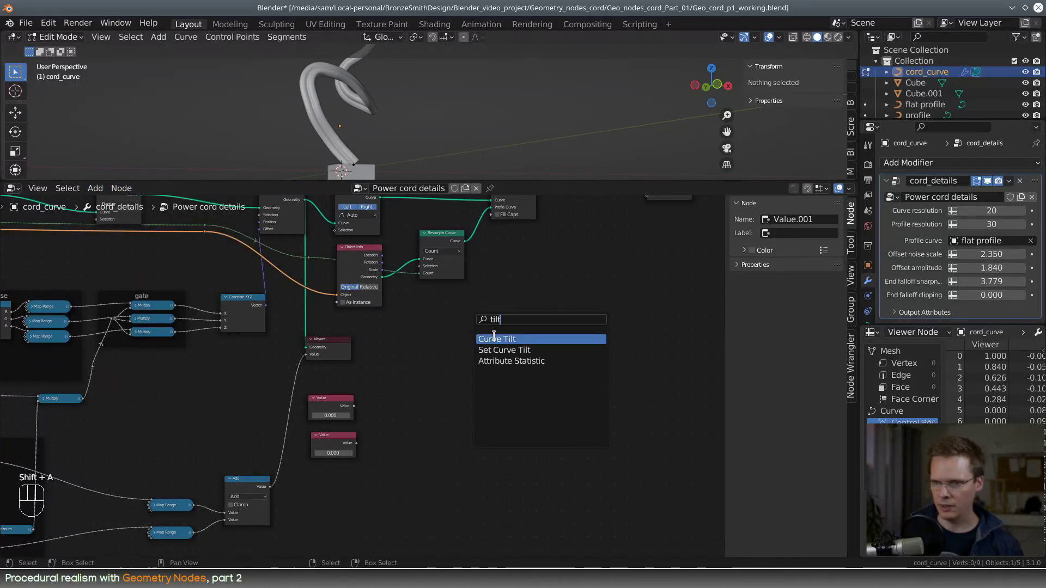
pyautogui.press('Return')
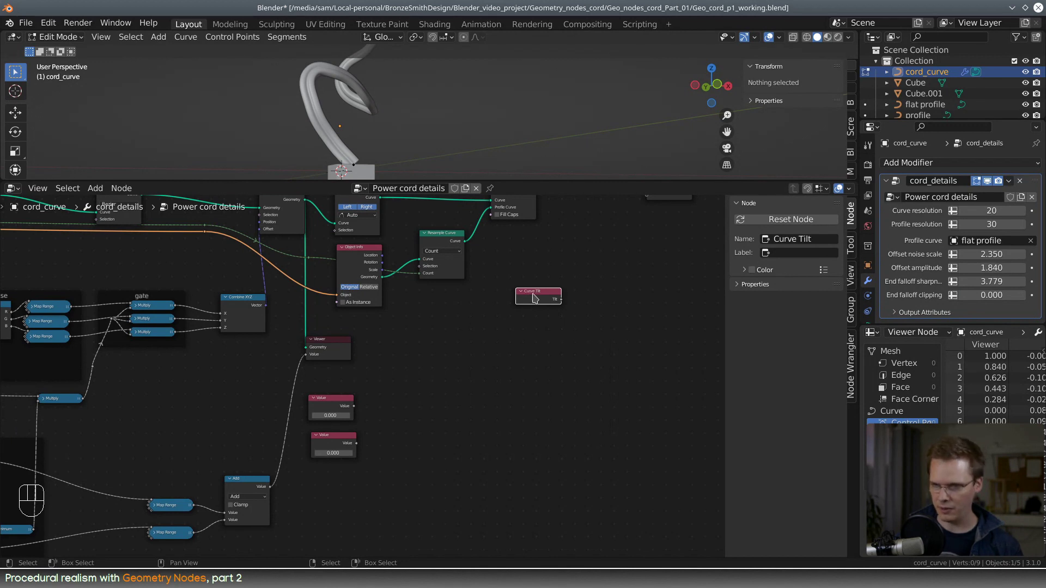
pyautogui.press('Delete')
# - Add a Set Curve Tilt node below the Resample Curve node
pyautogui.hotkey('shift', 'a')
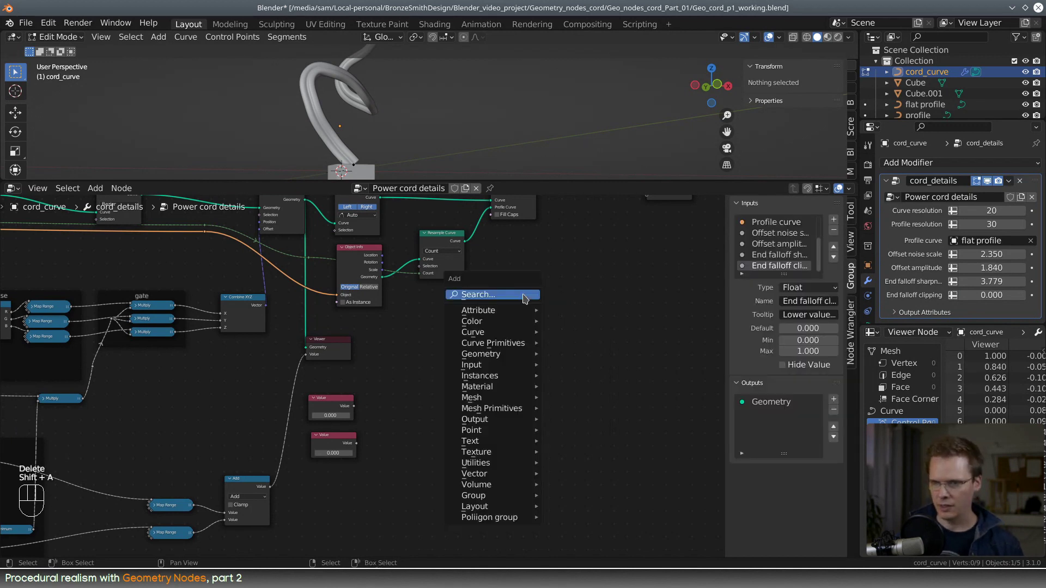
pyautogui.click(523, 295)
pyautogui.write('tilt')
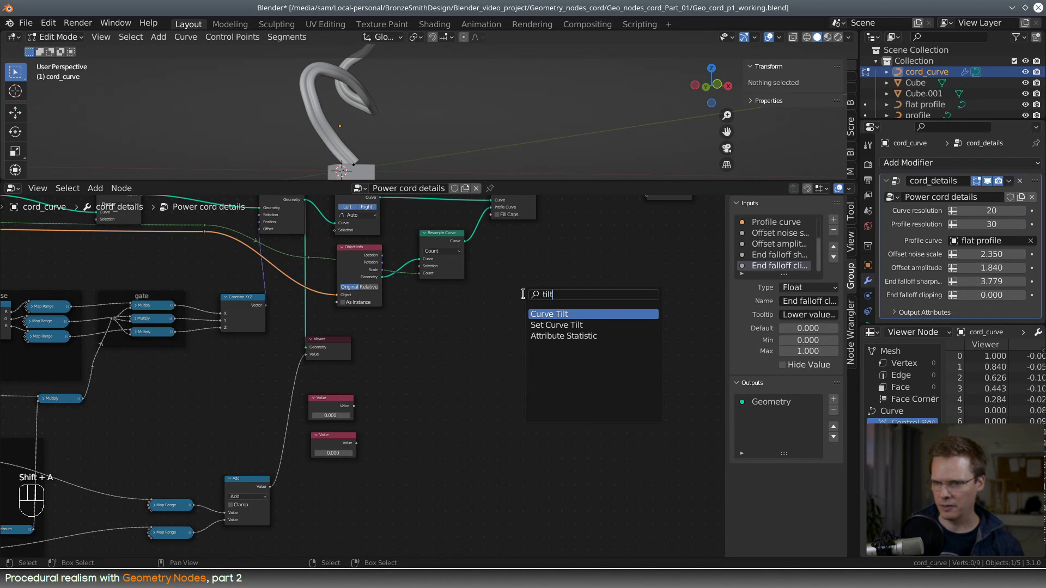
pyautogui.click(556, 324)
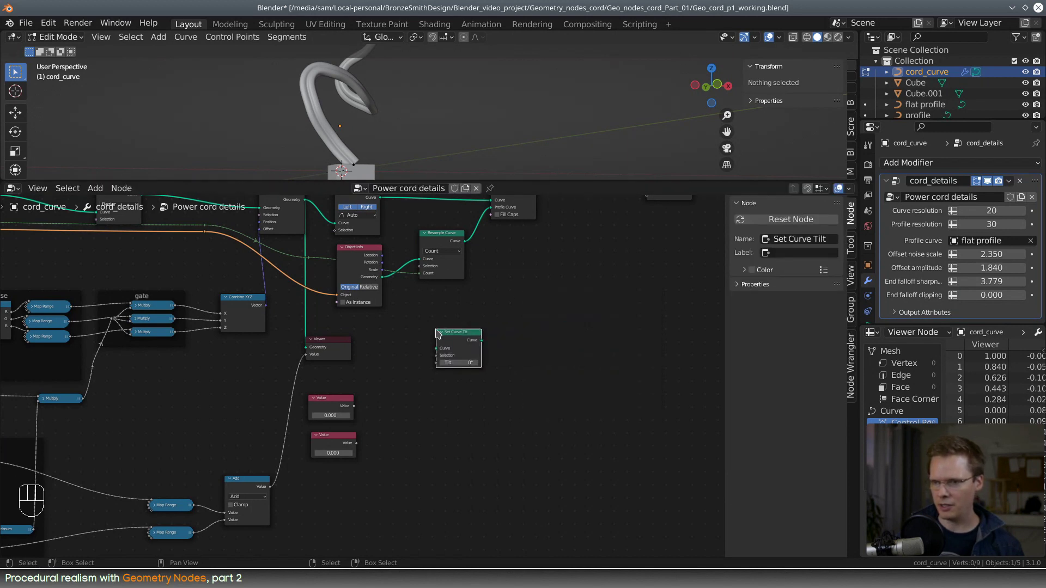
# - Shift the Curve to Mesh and Resample Curve nodes aside and insert Set Curve Tilt between Set Handle Type and Curve to Mesh
pyautogui.moveTo(555, 338); pyautogui.dragTo(523, 363, button='middle')
pyautogui.scroll(3, 525, 362)
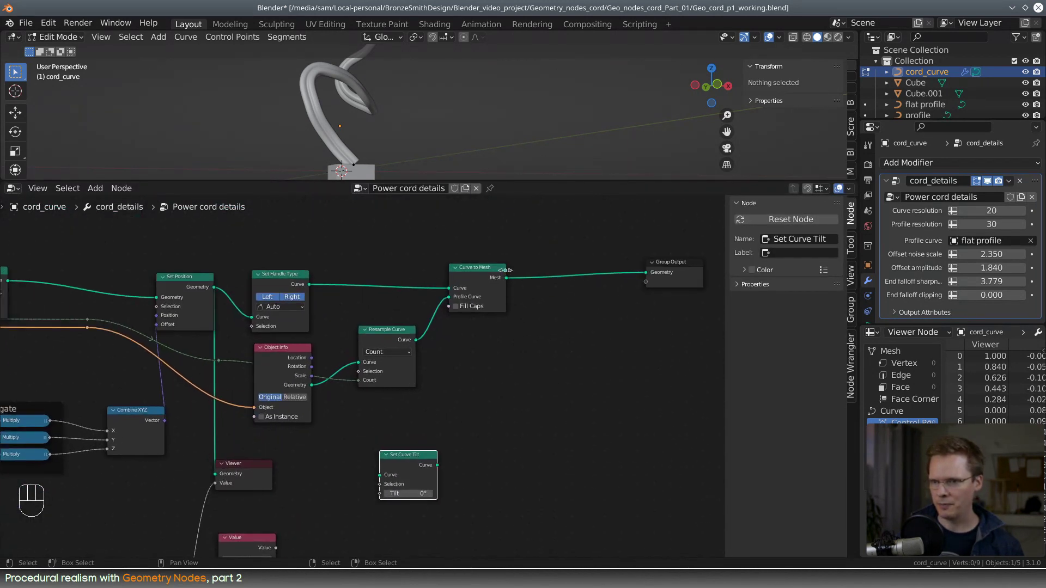
pyautogui.moveTo(503, 268); pyautogui.dragTo(646, 269)
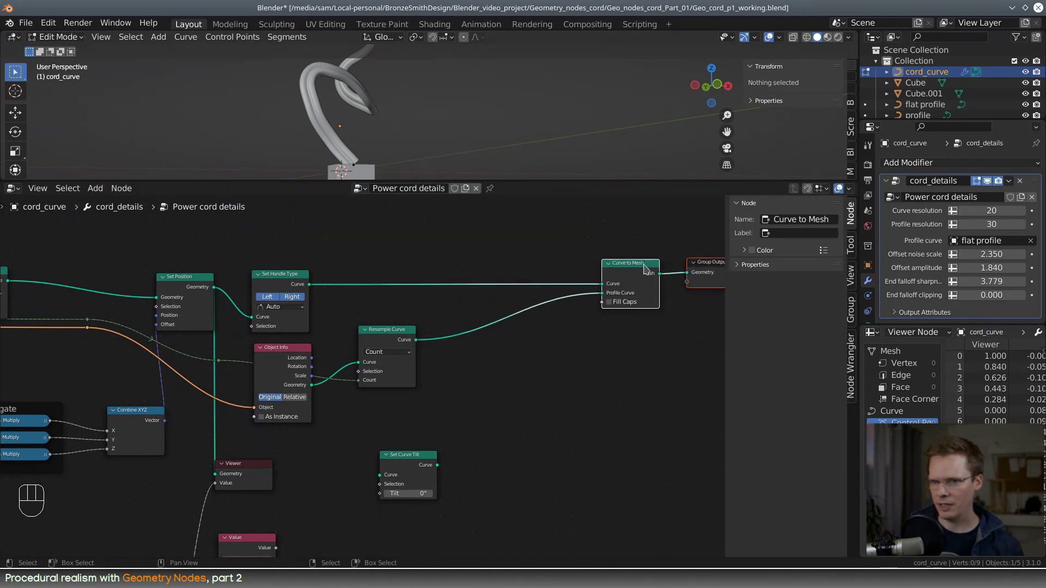
pyautogui.moveTo(397, 336); pyautogui.dragTo(498, 338)
pyautogui.moveTo(414, 456); pyautogui.dragTo(435, 265)
pyautogui.moveTo(511, 306); pyautogui.dragTo(512, 325, button='middle')
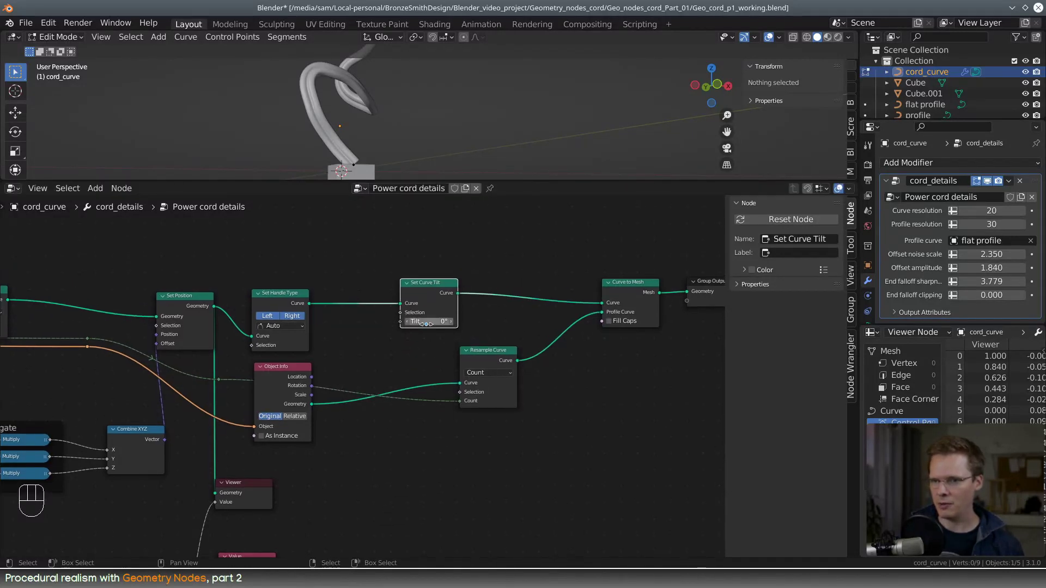
# - Try small tilt angles such as 3.9° on the Set Curve Tilt node and return the tilt to 0°
pyautogui.moveTo(429, 322); pyautogui.dragTo(447, 322)
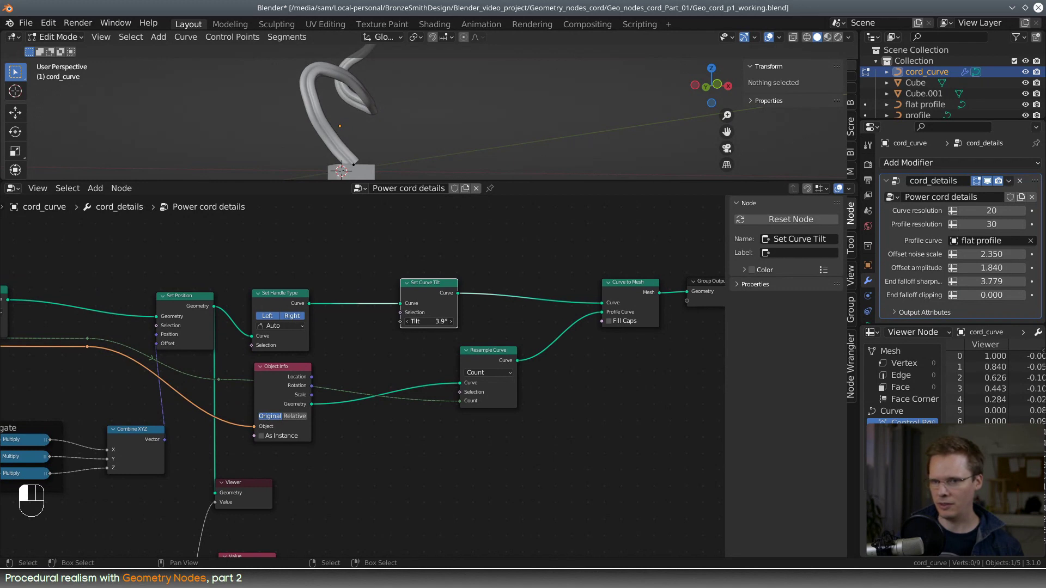
pyautogui.moveTo(447, 321); pyautogui.dragTo(496, 322)
pyautogui.moveTo(428, 322)
pyautogui.mouseDown()
pyautogui.moveTo(457, 322)
pyautogui.moveTo(417, 321)
pyautogui.mouseUp()
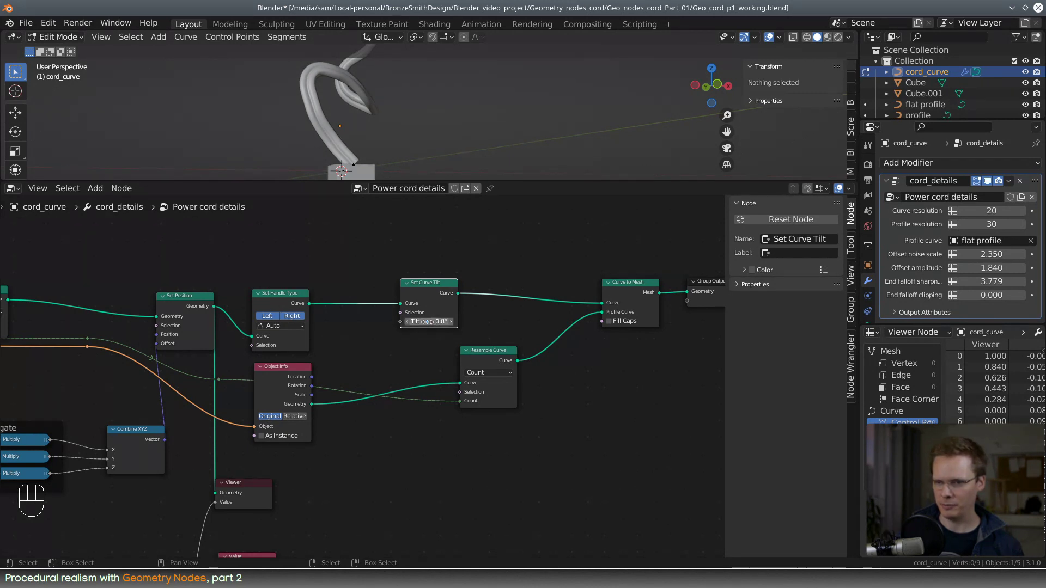
pyautogui.click(429, 321)
pyautogui.write('0.8d')
pyautogui.press('Return')
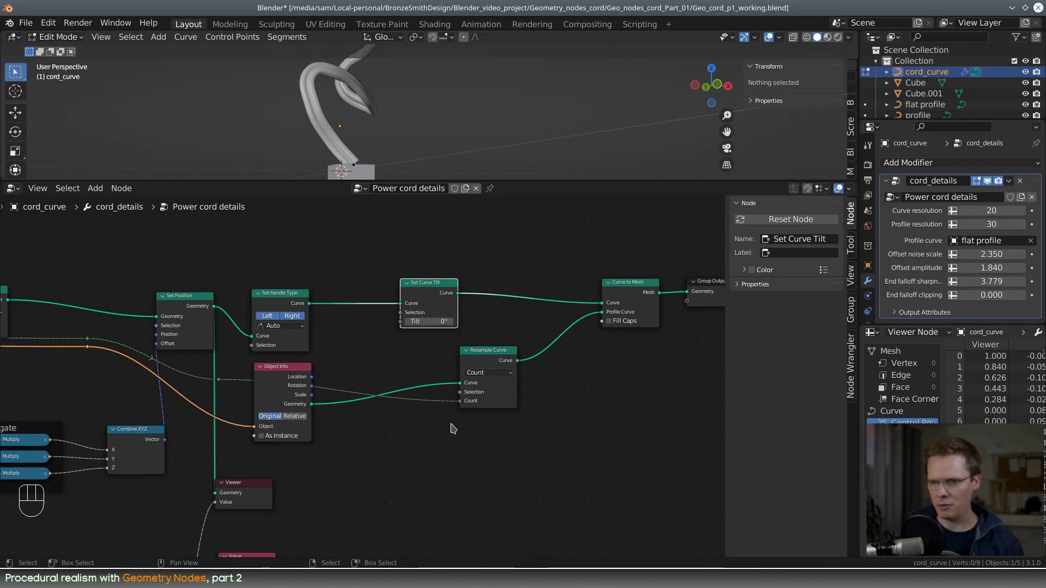
pyautogui.moveTo(453, 428); pyautogui.dragTo(536, 321, button='middle')
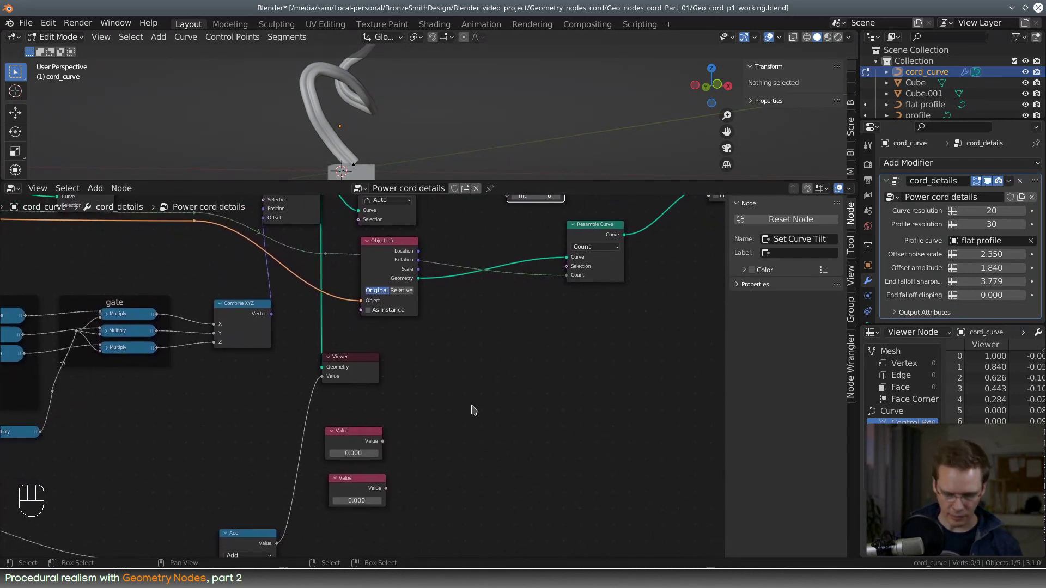
pyautogui.hotkey('shift', 'a')
pyautogui.click(450, 333)
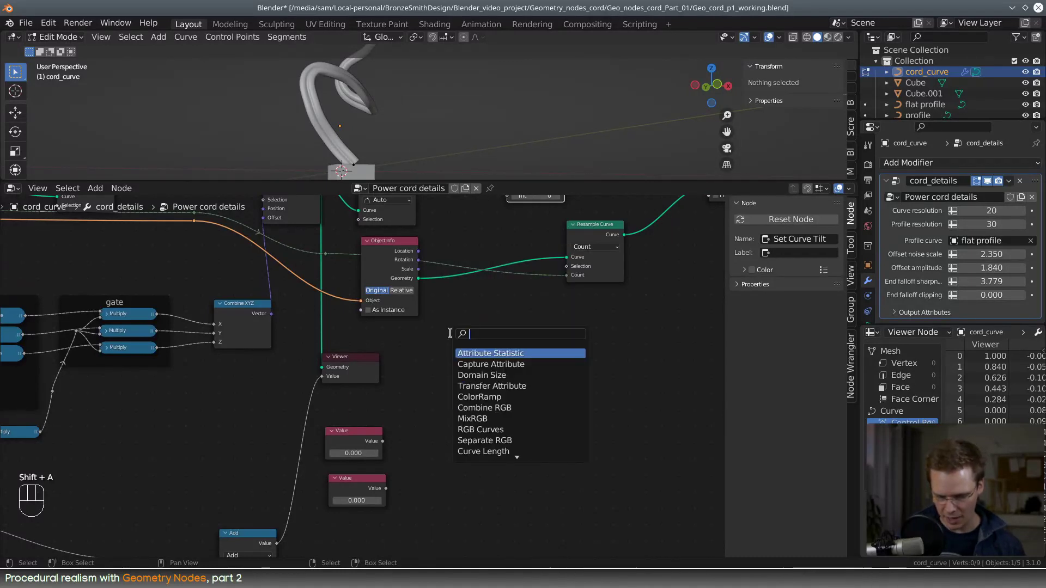
pyautogui.write('a')
pyautogui.press('BackSpace')
pyautogui.press('Escape')
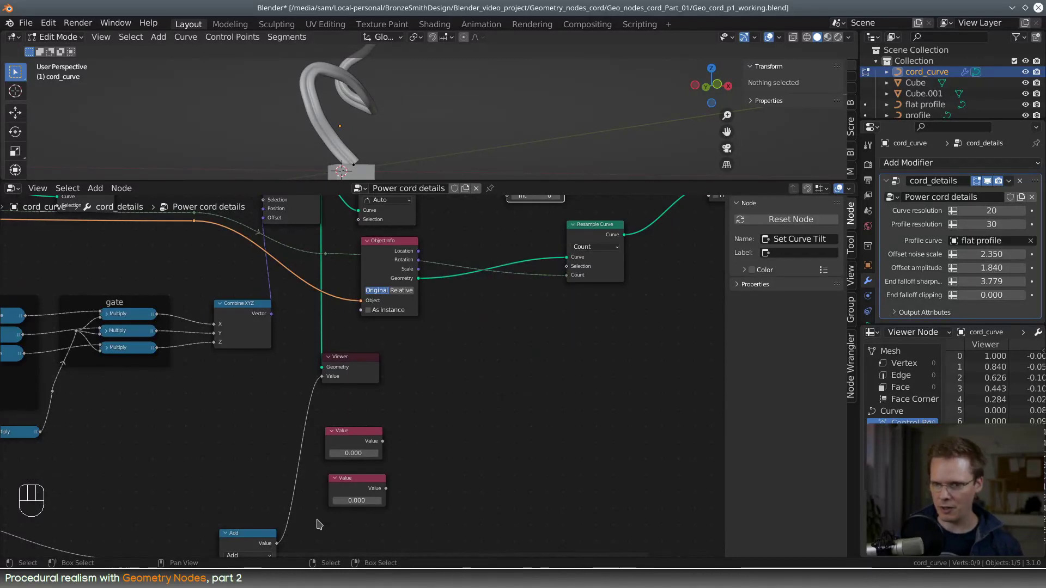
# - Duplicate the Add node beside the two Value nodes and wire it between them and Set Curve Tilt's Tilt input
pyautogui.click(242, 533)
pyautogui.hotkey('shift', 'd')
pyautogui.click(478, 357)
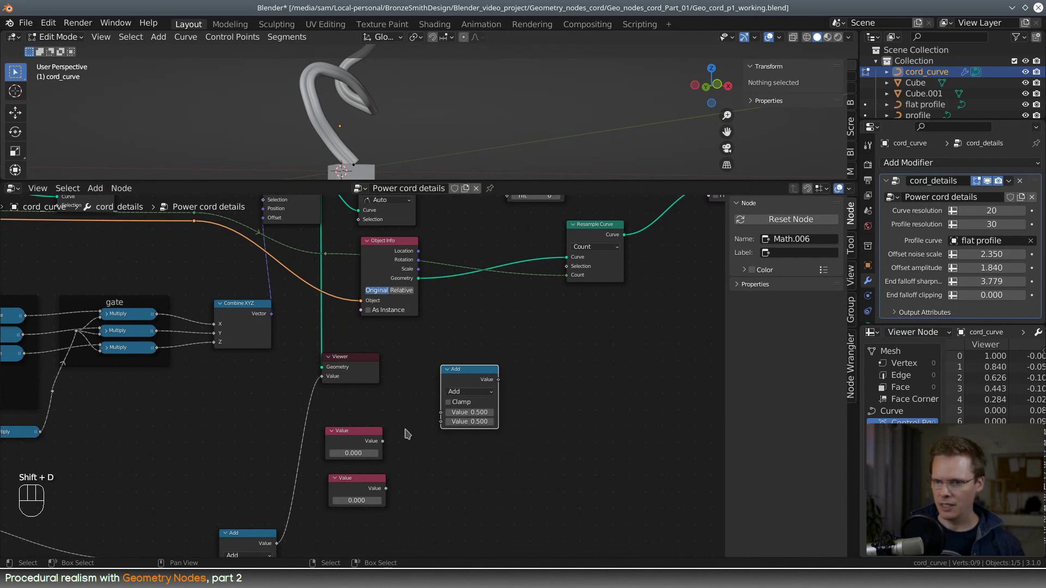
pyautogui.moveTo(382, 441); pyautogui.dragTo(441, 413)
pyautogui.moveTo(386, 489); pyautogui.dragTo(441, 426)
pyautogui.moveTo(440, 427); pyautogui.dragTo(372, 526, button='middle')
pyautogui.moveTo(429, 479); pyautogui.dragTo(438, 295)
# - Set the upper Value node to 9.000 to test the tilt on the cord
pyautogui.moveTo(486, 463); pyautogui.dragTo(603, 305, button='middle')
pyautogui.scroll(3, 364, 375)
pyautogui.moveTo(403, 403); pyautogui.dragTo(443, 403)
pyautogui.scroll(-5, 564, 376)
pyautogui.moveTo(584, 361); pyautogui.dragTo(491, 481, button='middle')
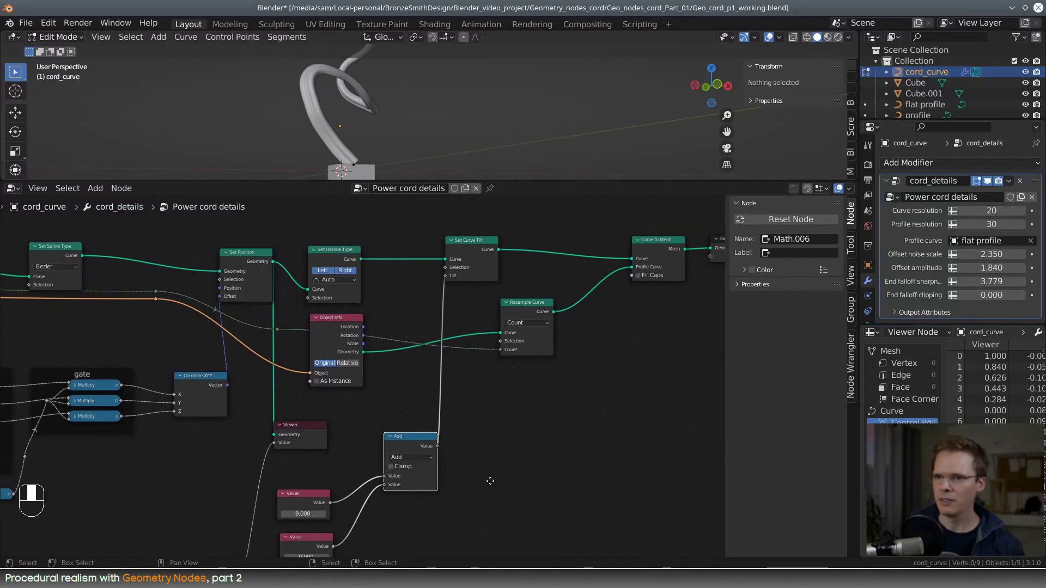
# - Move the Viewer down past the Value nodes and shift the two Map Range nodes with their Add node closer to the end fades frame
pyautogui.moveTo(424, 441); pyautogui.dragTo(403, 441)
pyautogui.moveTo(314, 435); pyautogui.dragTo(497, 282, button='middle')
pyautogui.moveTo(500, 280); pyautogui.dragTo(693, 431)
pyautogui.moveTo(347, 484); pyautogui.dragTo(382, 446, button='middle')
pyautogui.moveTo(268, 369); pyautogui.dragTo(441, 541)
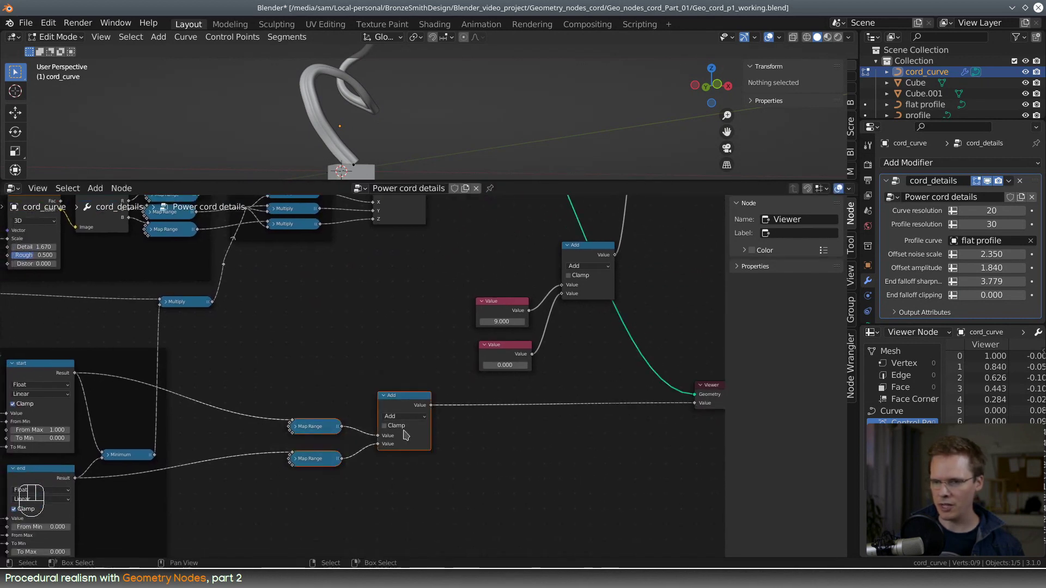
pyautogui.moveTo(400, 394); pyautogui.dragTo(341, 395)
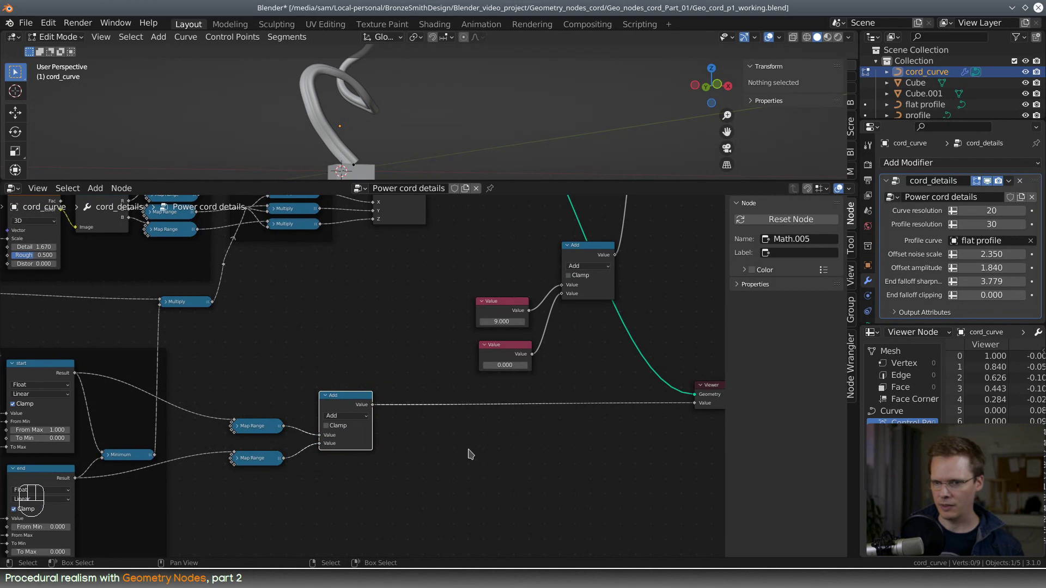
# - Delete the Add node joining the Map Range nodes and link the upper Map Range to the tilt Add node's first Value input
pyautogui.click(533, 350)
pyautogui.click(335, 412)
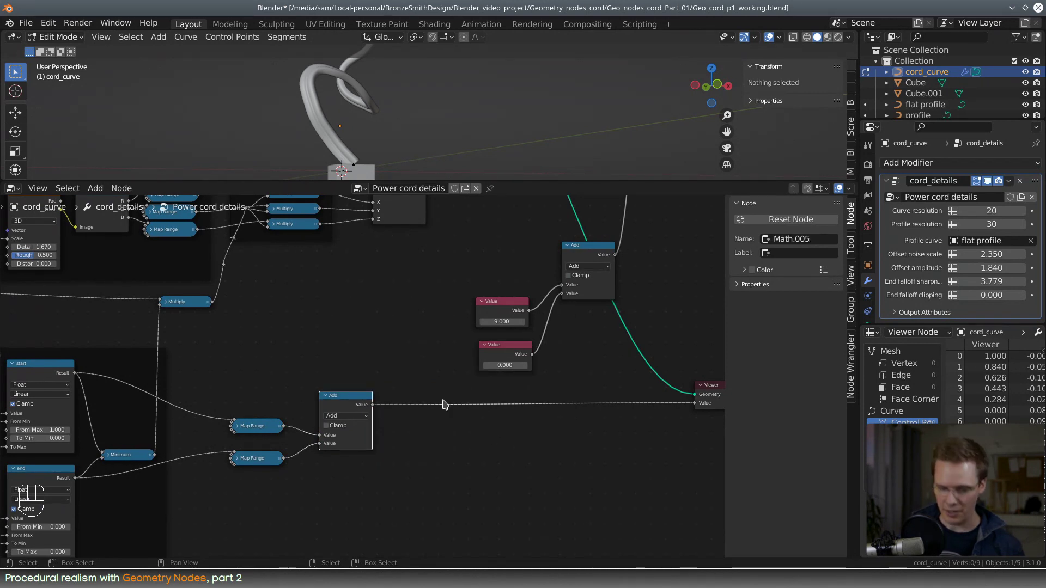
pyautogui.press('x')
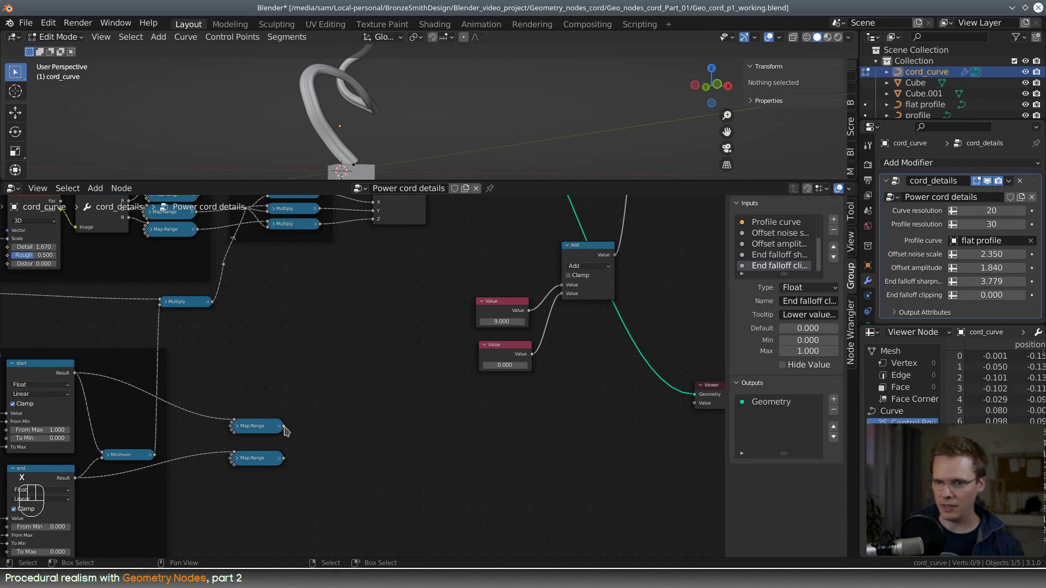
pyautogui.moveTo(280, 426); pyautogui.dragTo(385, 394)
pyautogui.click(313, 418)
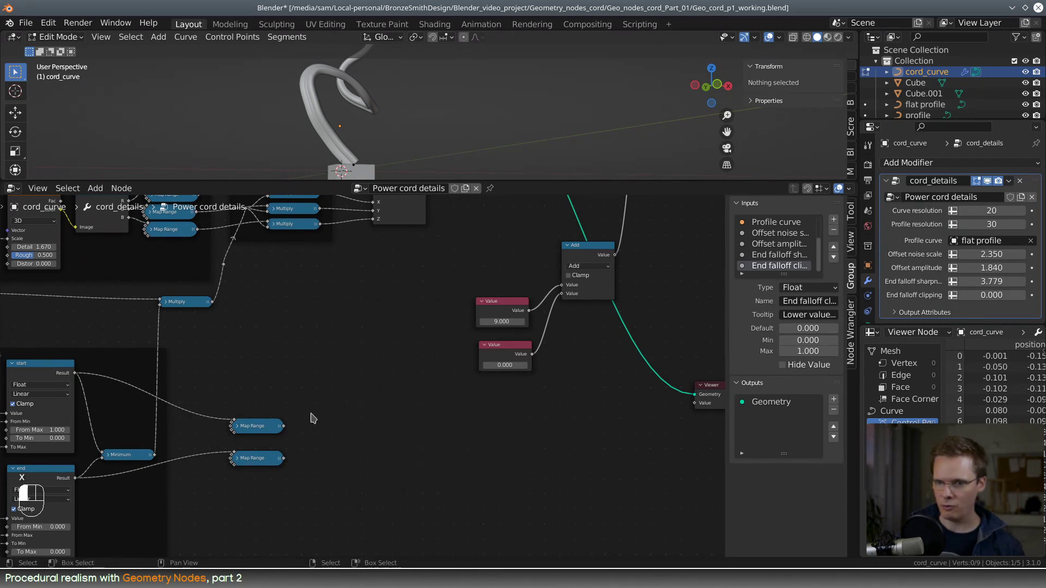
pyautogui.moveTo(260, 430); pyautogui.dragTo(561, 285)
# - Link the lower Map Range to the tilt Add node's second Value input and delete both Value nodes
pyautogui.click(522, 316)
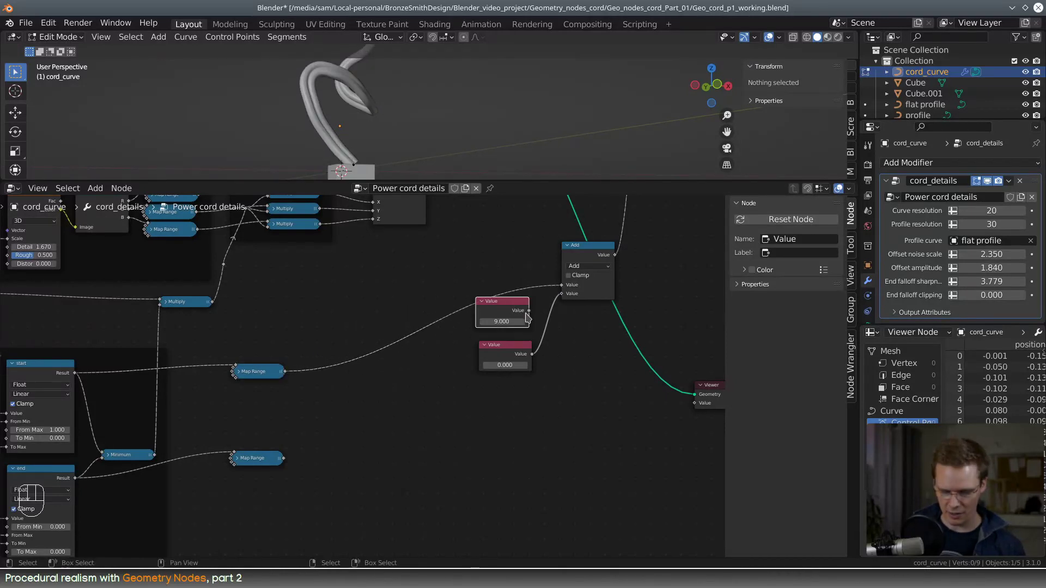
pyautogui.press('Delete')
pyautogui.click(275, 458)
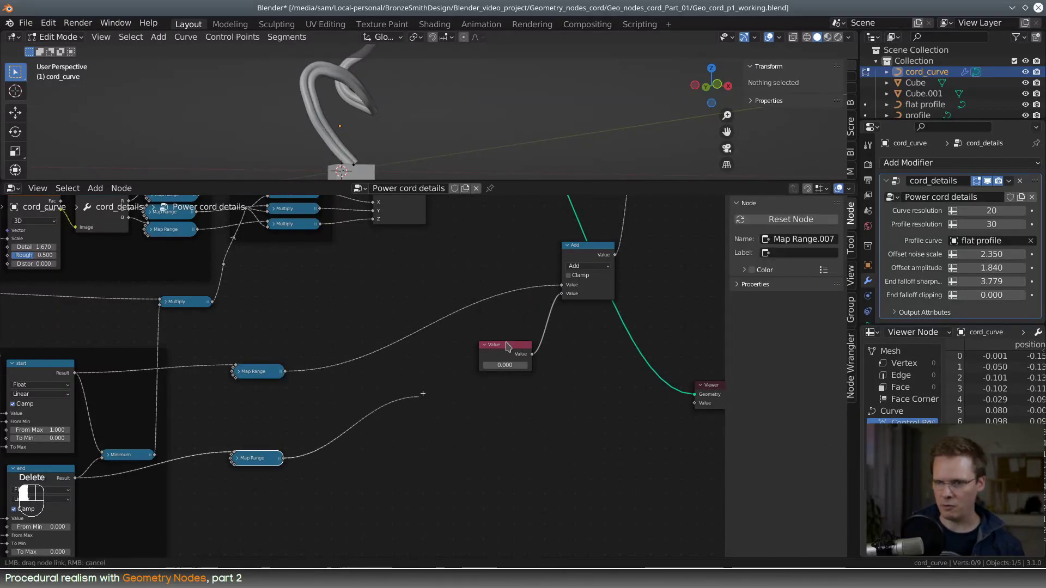
pyautogui.moveTo(281, 458); pyautogui.dragTo(562, 293)
pyautogui.click(512, 353)
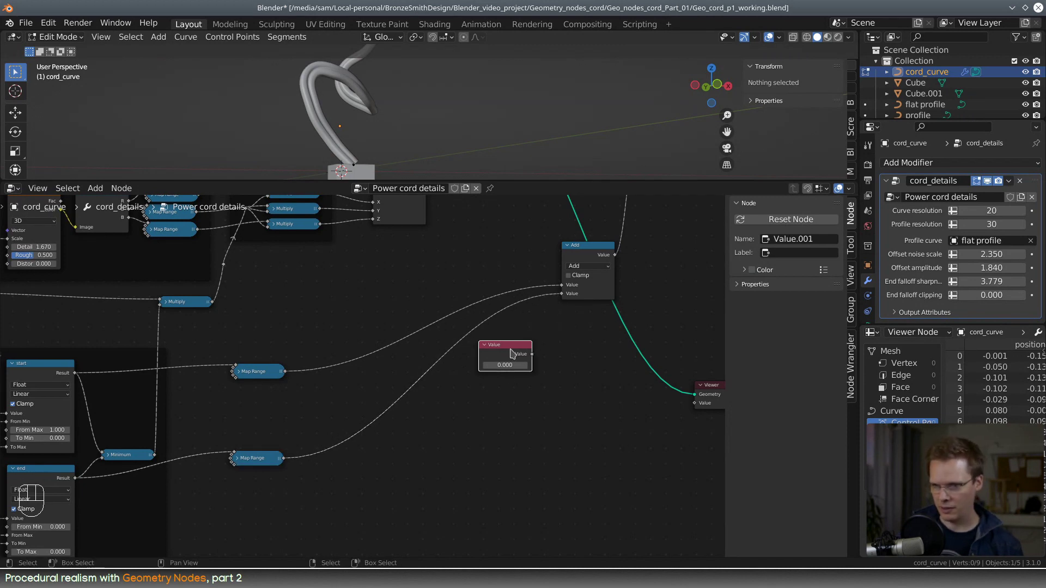
pyautogui.press('x')
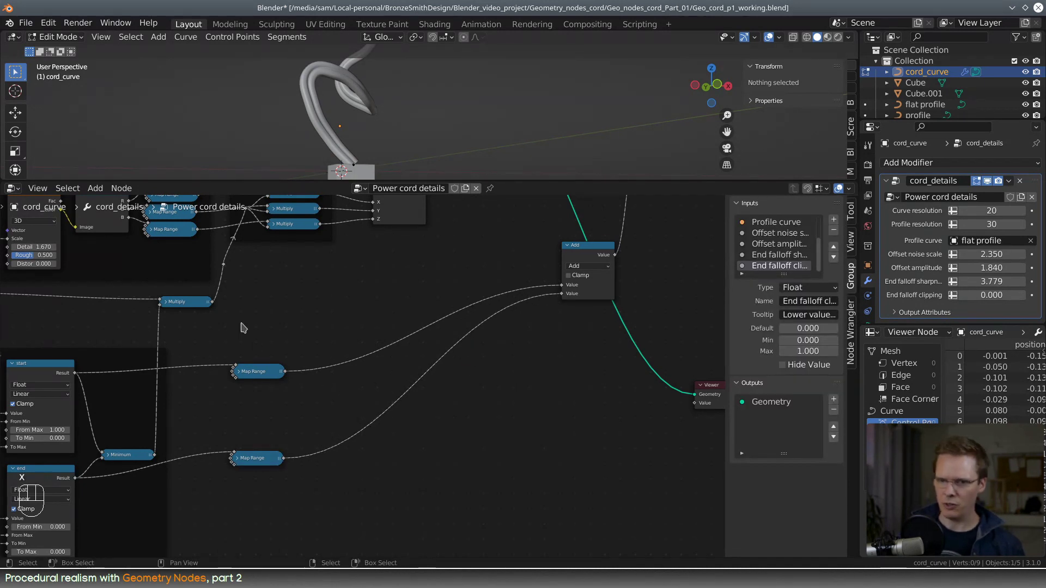
# - Stack the two Map Range nodes closely together between the end fades frame and the tilt Add node
pyautogui.moveTo(216, 344); pyautogui.dragTo(317, 484)
pyautogui.moveTo(264, 376); pyautogui.dragTo(338, 383)
pyautogui.moveTo(333, 469); pyautogui.dragTo(329, 409)
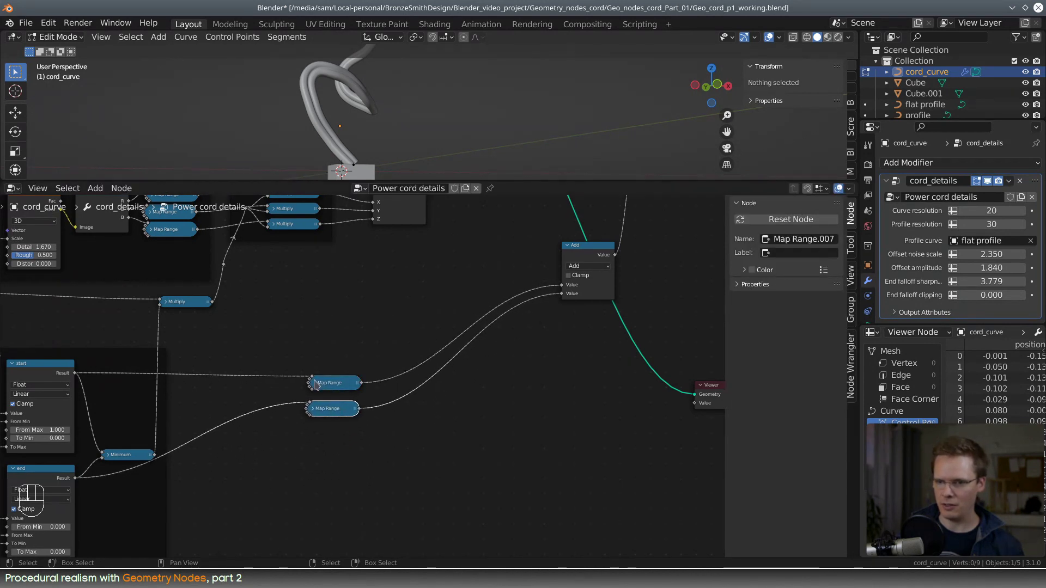
pyautogui.moveTo(299, 367); pyautogui.dragTo(362, 429)
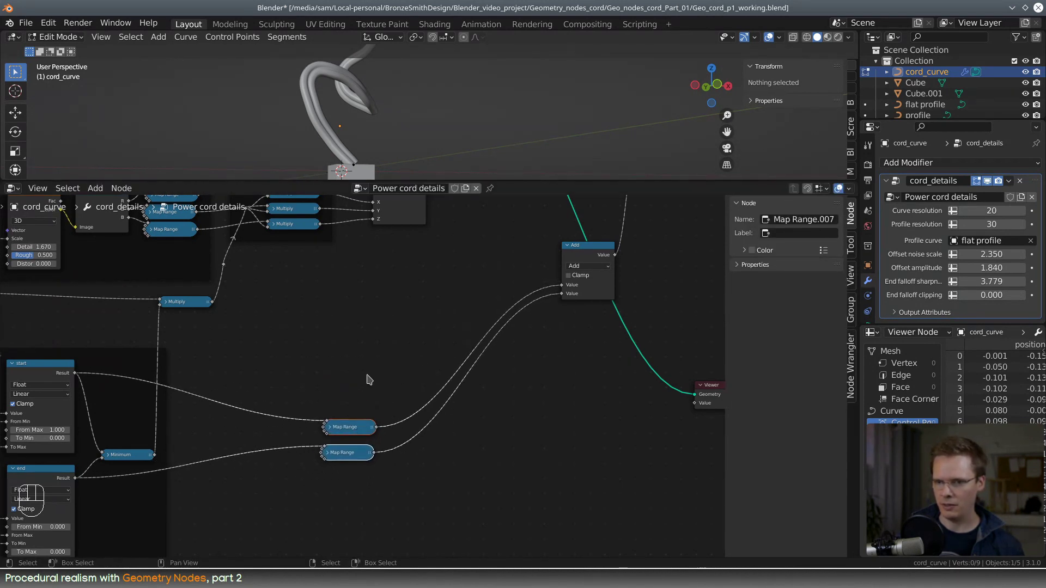
# - Add a Math node above the Map Range nodes and set its operation to Multiply
pyautogui.hotkey('shift', 'a')
pyautogui.click(354, 338)
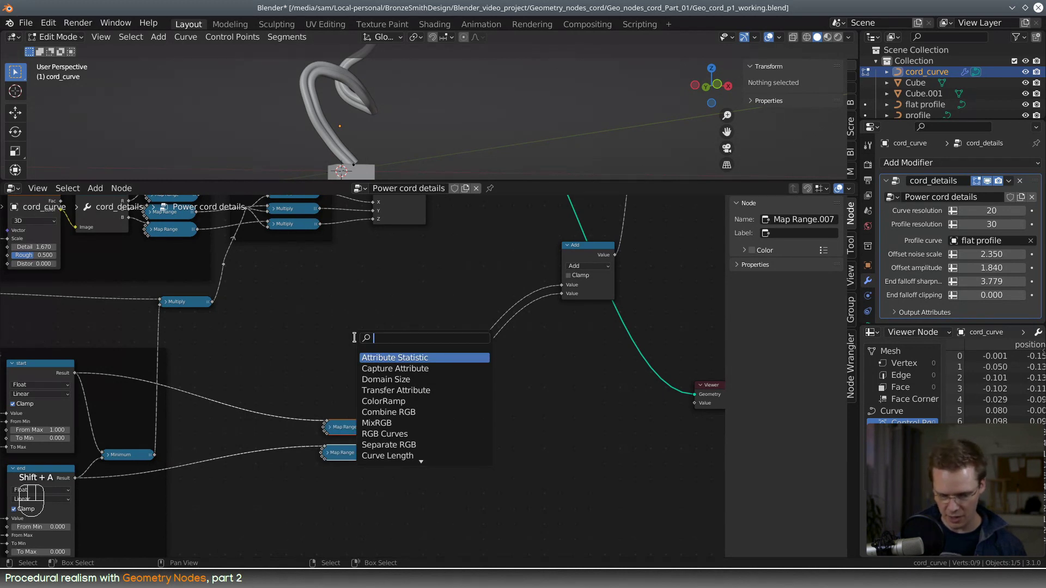
pyautogui.write('math')
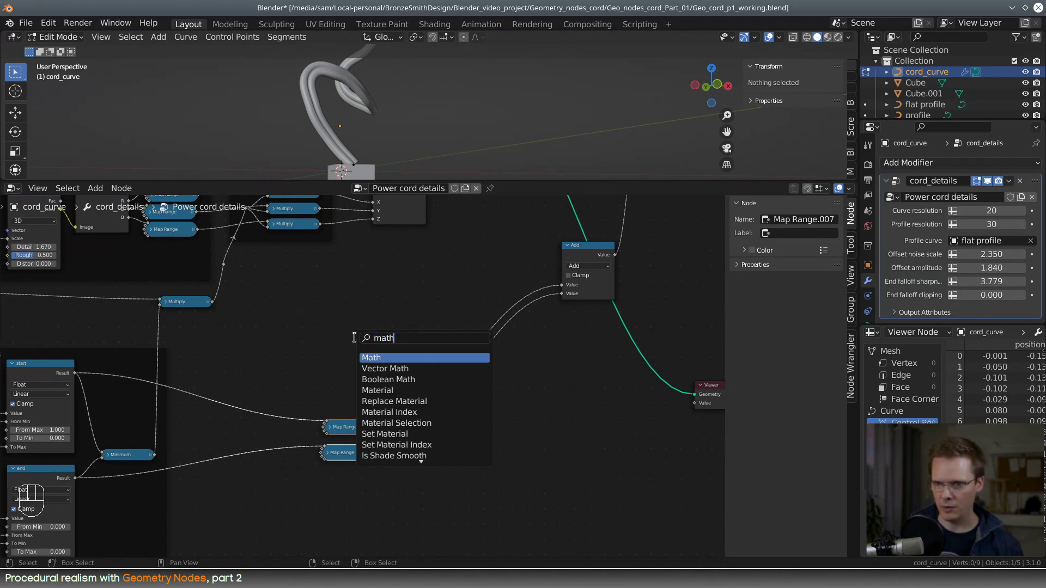
pyautogui.click(371, 357)
pyautogui.click(318, 343)
pyautogui.click(318, 343)
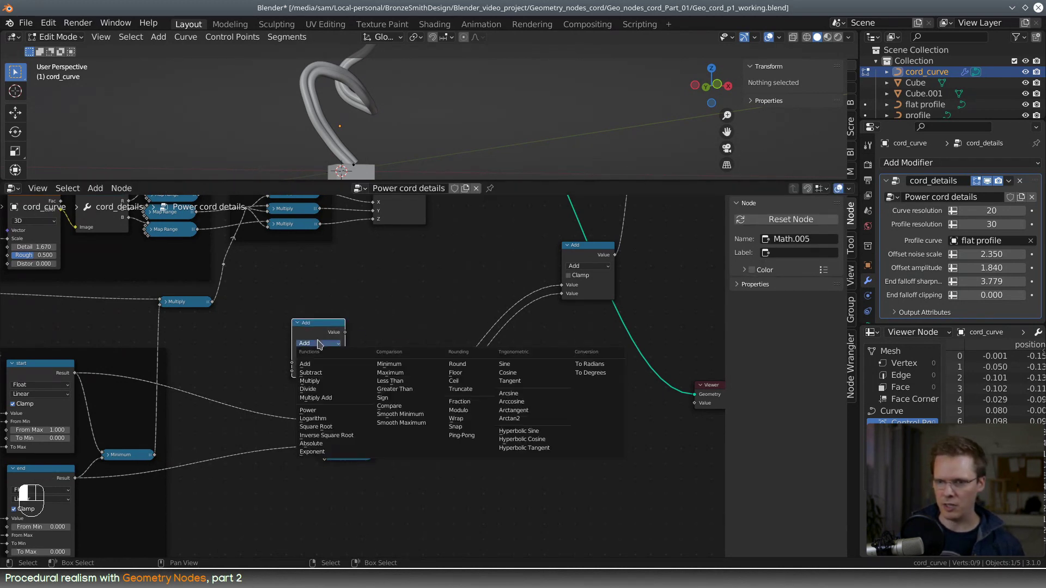
pyautogui.click(309, 380)
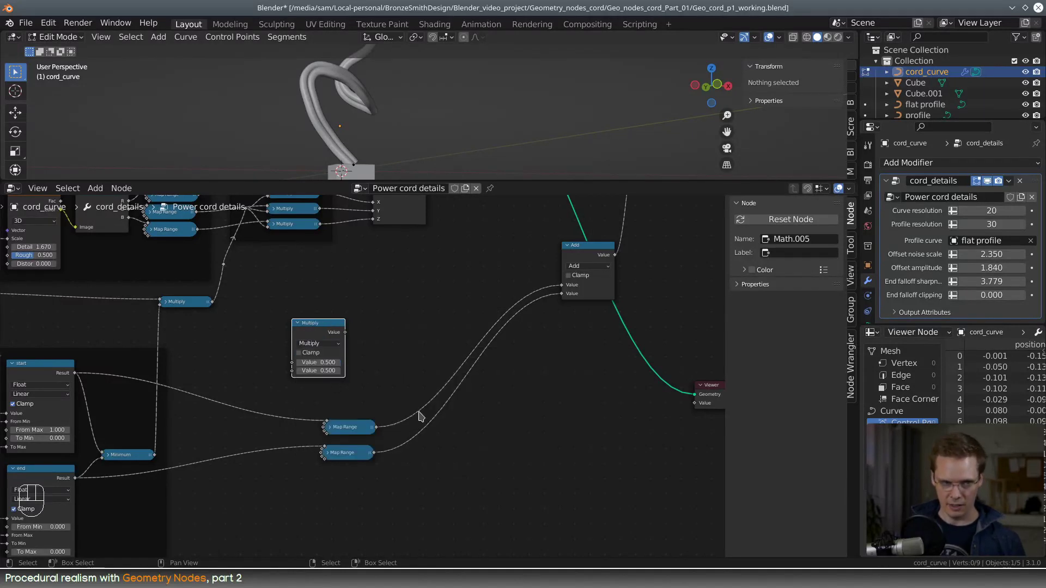
# - Move the Map Range nodes back toward the fades, then collapse the Multiply node and insert it into the upper Map Range's output link
pyautogui.moveTo(287, 419); pyautogui.dragTo(381, 468)
pyautogui.moveTo(348, 425); pyautogui.dragTo(280, 424)
pyautogui.click(326, 327)
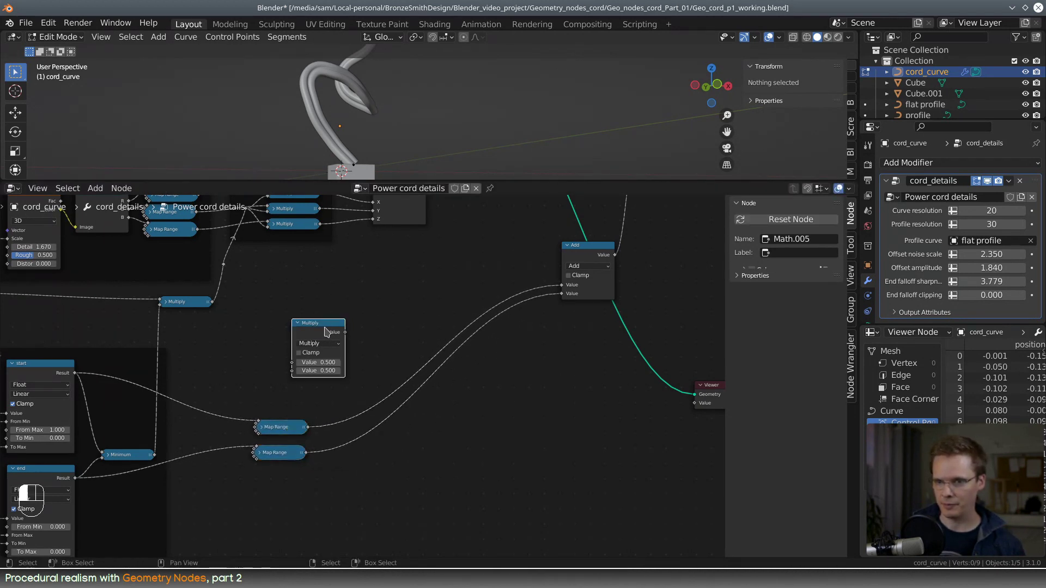
pyautogui.moveTo(326, 327); pyautogui.dragTo(361, 425)
pyautogui.click(344, 361)
# - Add a Value node above the Map Range nodes and link it to the Multiply node's second input
pyautogui.hotkey('shift', 'a')
pyautogui.click(339, 315)
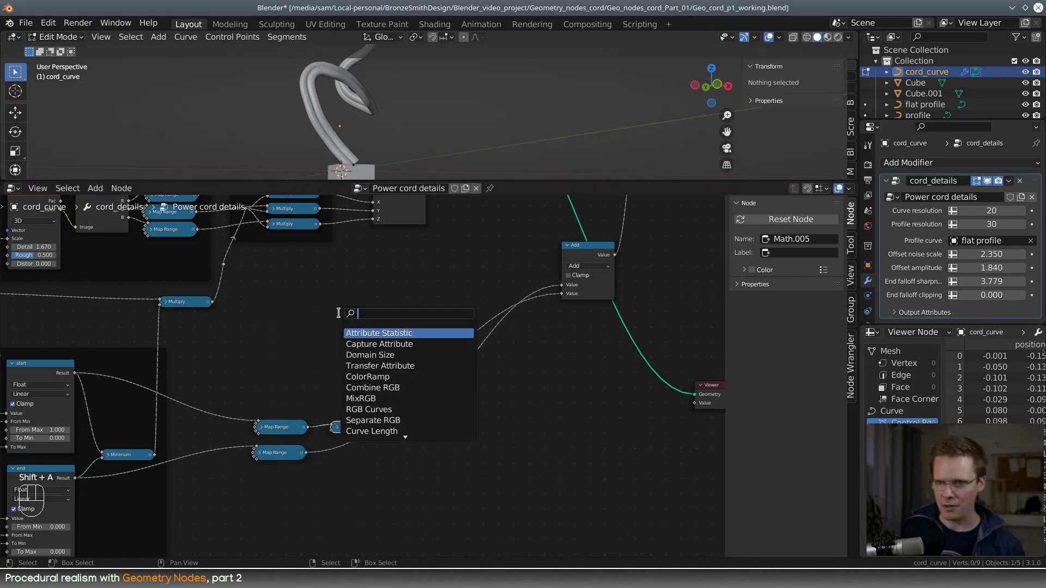
pyautogui.write('value')
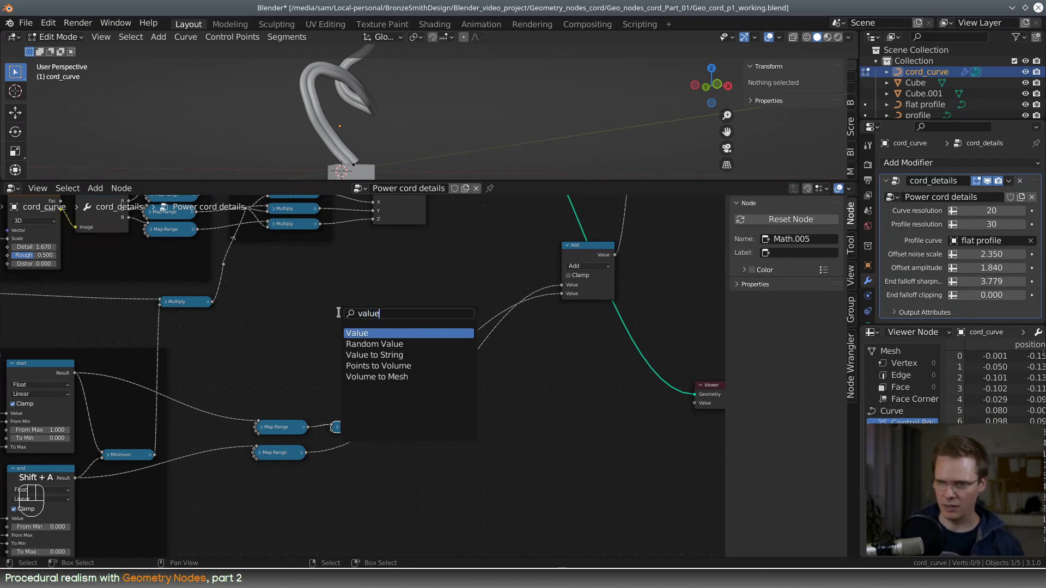
pyautogui.click(368, 333)
pyautogui.moveTo(300, 357); pyautogui.dragTo(331, 428)
# - Duplicate the collapsed Multiply node and insert the copy into the lower Map Range's output link
pyautogui.click(360, 426)
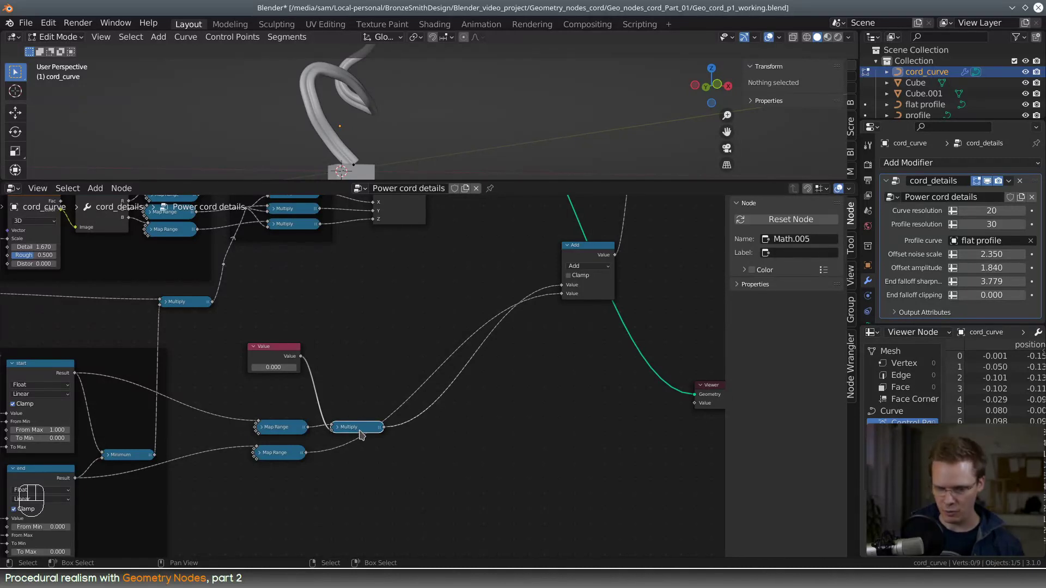
pyautogui.hotkey('shift', 'd')
pyautogui.click(358, 463)
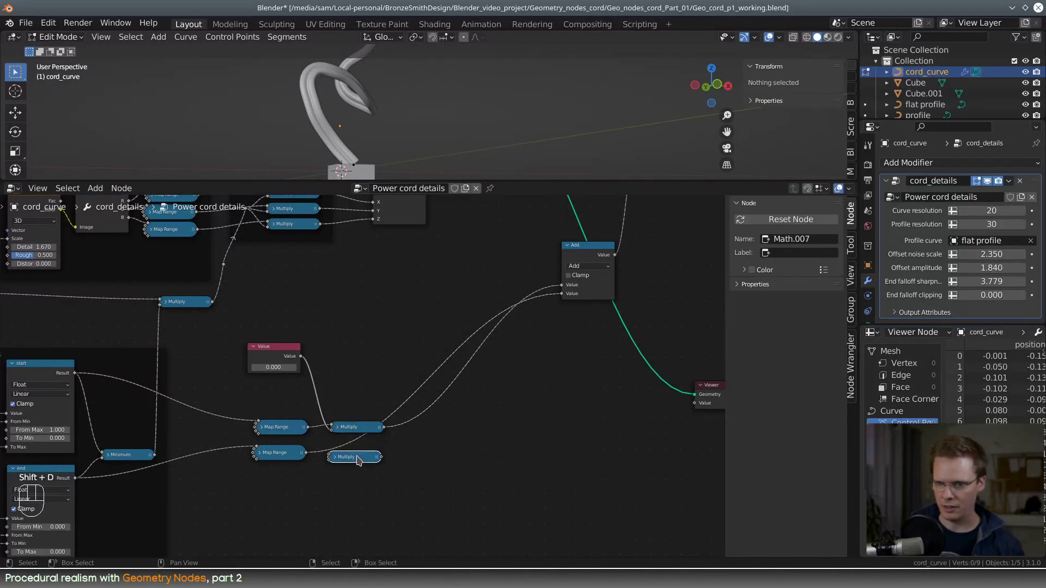
pyautogui.moveTo(358, 462); pyautogui.dragTo(366, 455)
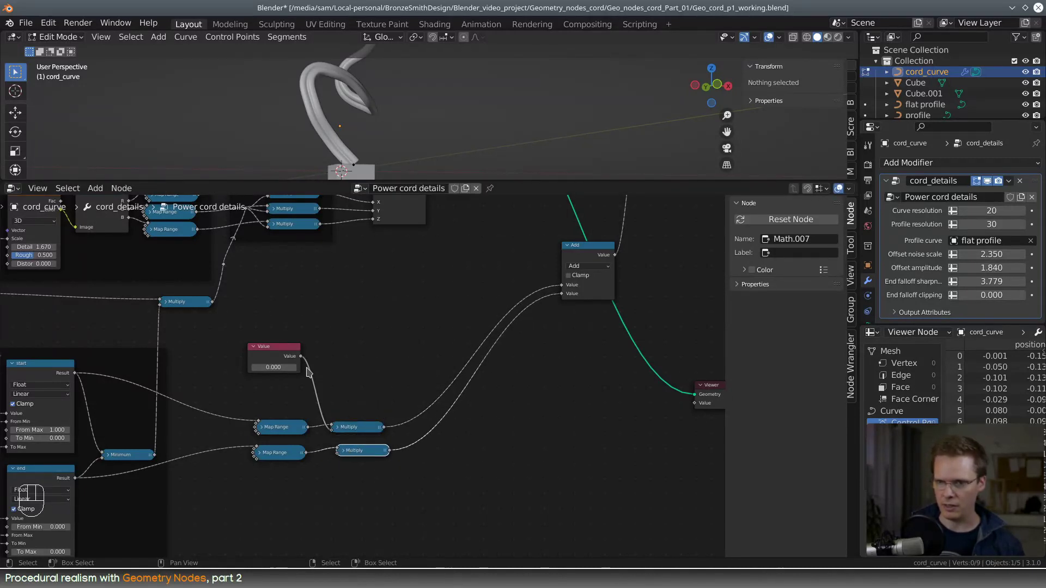
# - Duplicate the Value node, place the copy below the Map Range nodes, and link it to the lower Multiply node's second input
pyautogui.moveTo(251, 359); pyautogui.dragTo(260, 354)
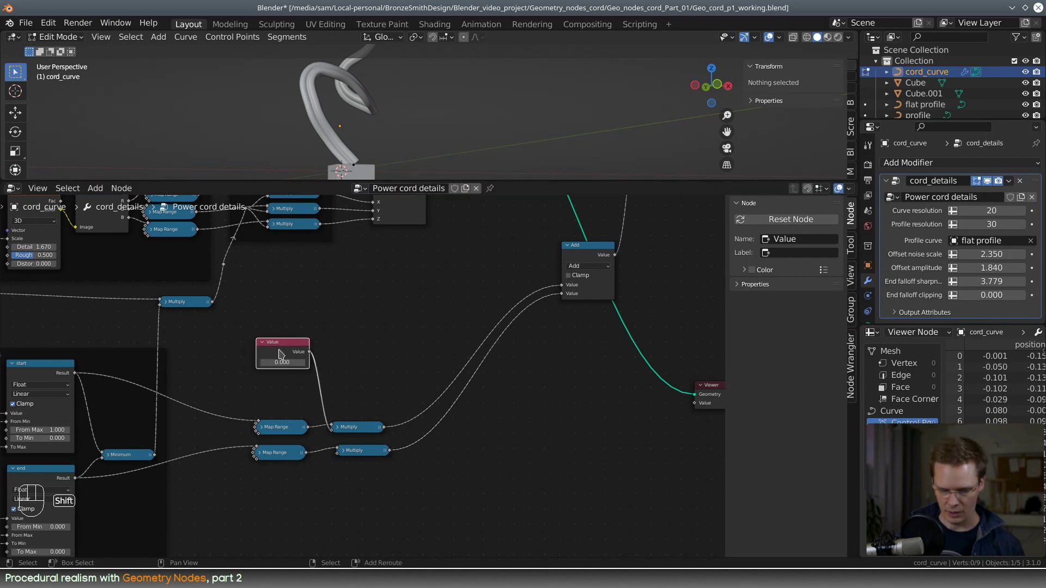
pyautogui.hotkey('shift', 'd')
pyautogui.click(279, 507)
pyautogui.moveTo(304, 497); pyautogui.dragTo(338, 441)
pyautogui.moveTo(304, 498); pyautogui.dragTo(338, 445)
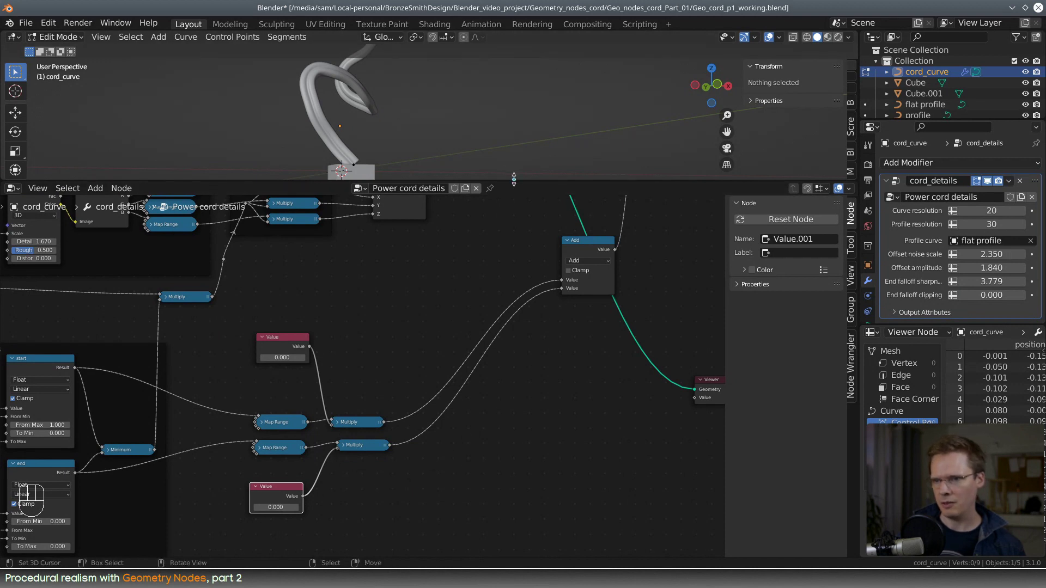
# - Enlarge the 3D viewport above the node editor and set the upper Value node to -1.500
pyautogui.moveTo(514, 180); pyautogui.dragTo(513, 309)
pyautogui.moveTo(477, 417); pyautogui.dragTo(503, 315, button='middle')
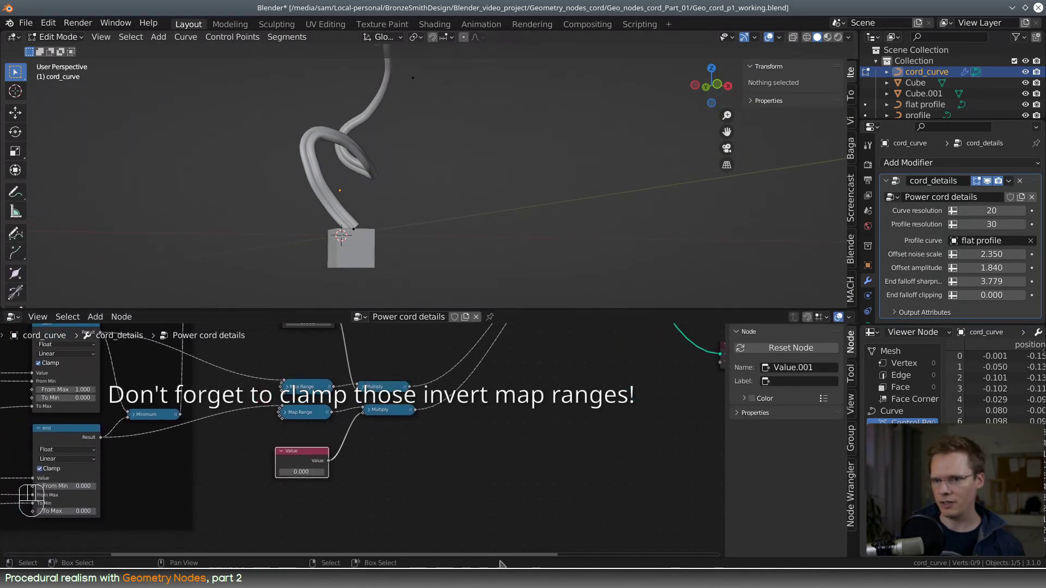
pyautogui.moveTo(473, 451); pyautogui.dragTo(487, 550, button='middle')
pyautogui.moveTo(372, 452); pyautogui.dragTo(383, 394, button='middle')
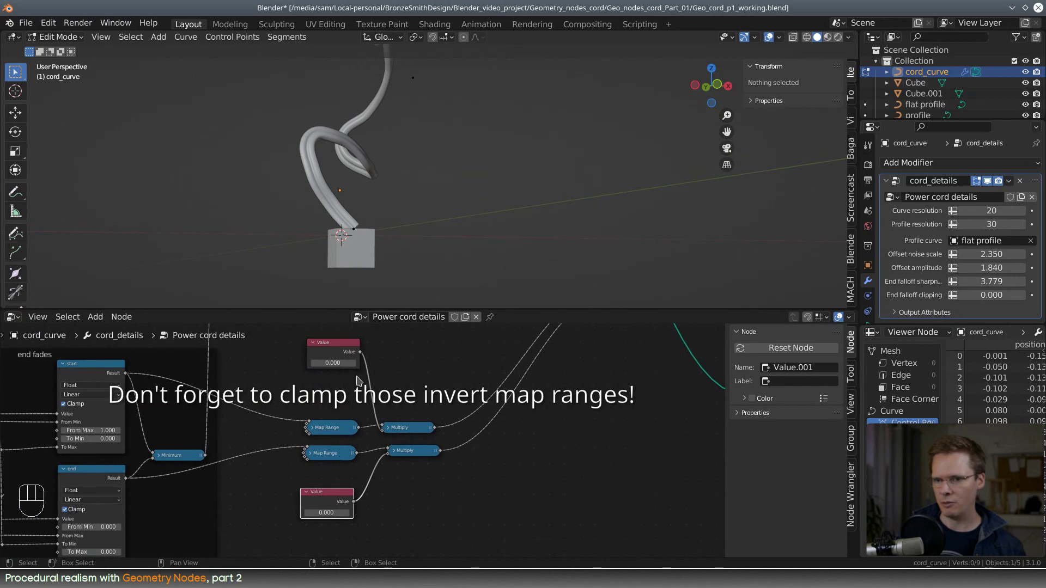
pyautogui.moveTo(332, 363)
pyautogui.mouseDown()
pyautogui.moveTo(297, 362)
pyautogui.moveTo(343, 363)
pyautogui.mouseUp()
pyautogui.moveTo(420, 222); pyautogui.dragTo(432, 167, button='middle')
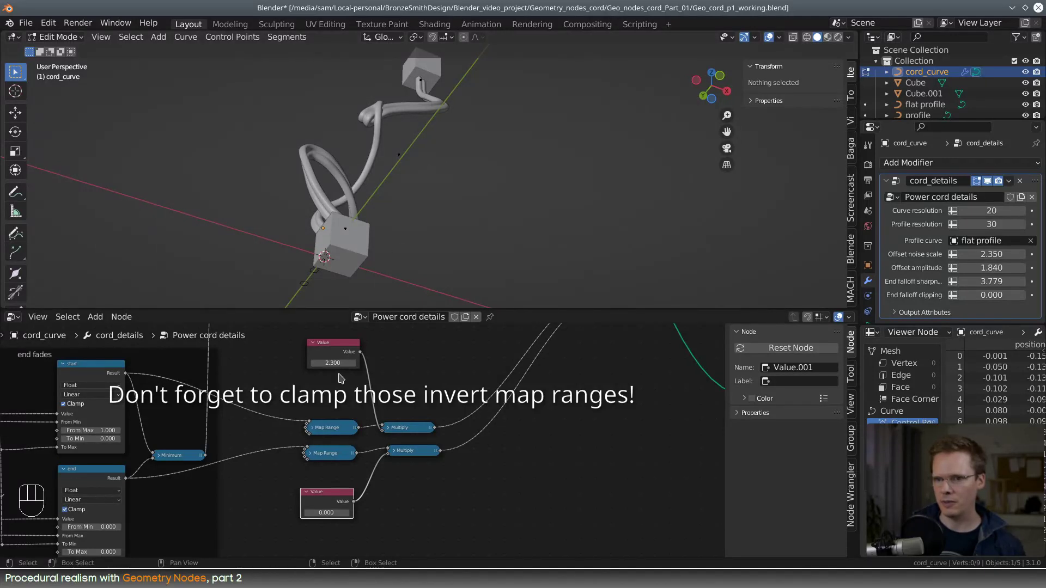
pyautogui.moveTo(334, 363); pyautogui.dragTo(305, 363)
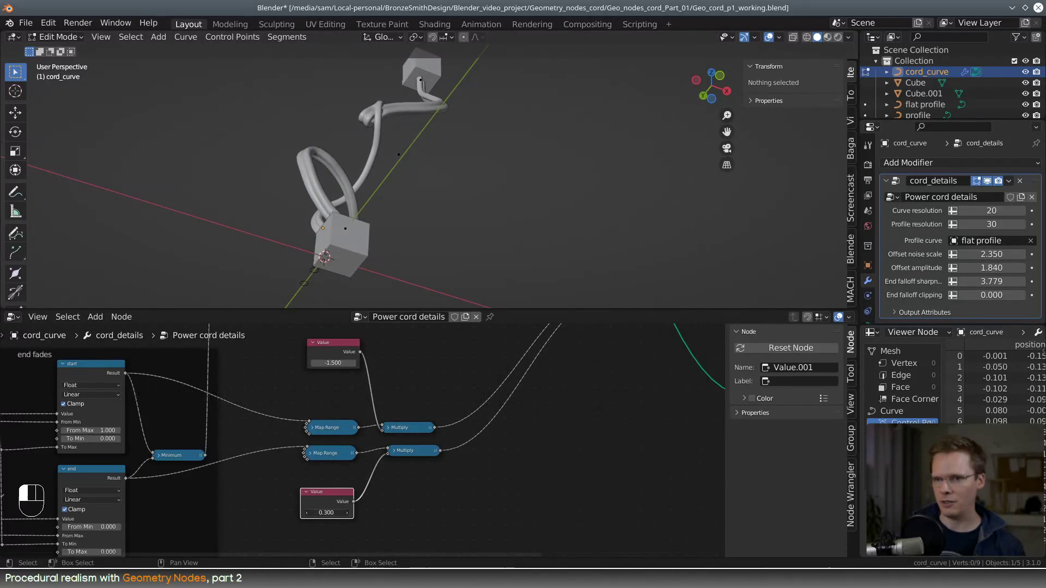
# - Set the lower Value node to 0.500 and move the lower Multiply node slightly closer to its Map Range node
pyautogui.moveTo(326, 512)
pyautogui.mouseDown()
pyautogui.moveTo(311, 512)
pyautogui.moveTo(326, 512)
pyautogui.mouseUp()
pyautogui.scroll(-1, 422, 459)
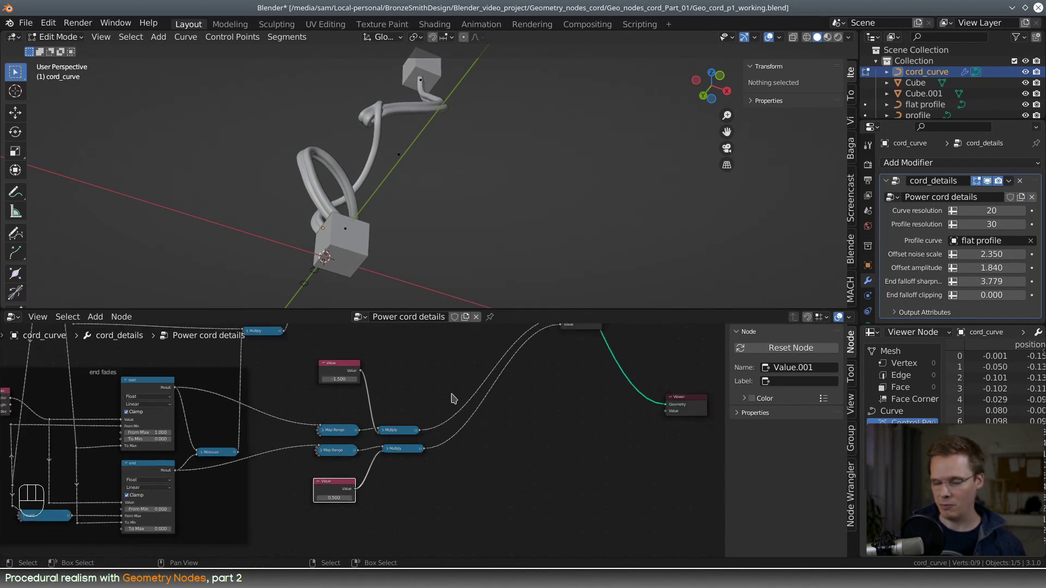
pyautogui.moveTo(412, 449); pyautogui.dragTo(405, 449)
pyautogui.moveTo(525, 390); pyautogui.dragTo(459, 477, button='middle')
pyautogui.scroll(-3, 570, 377)
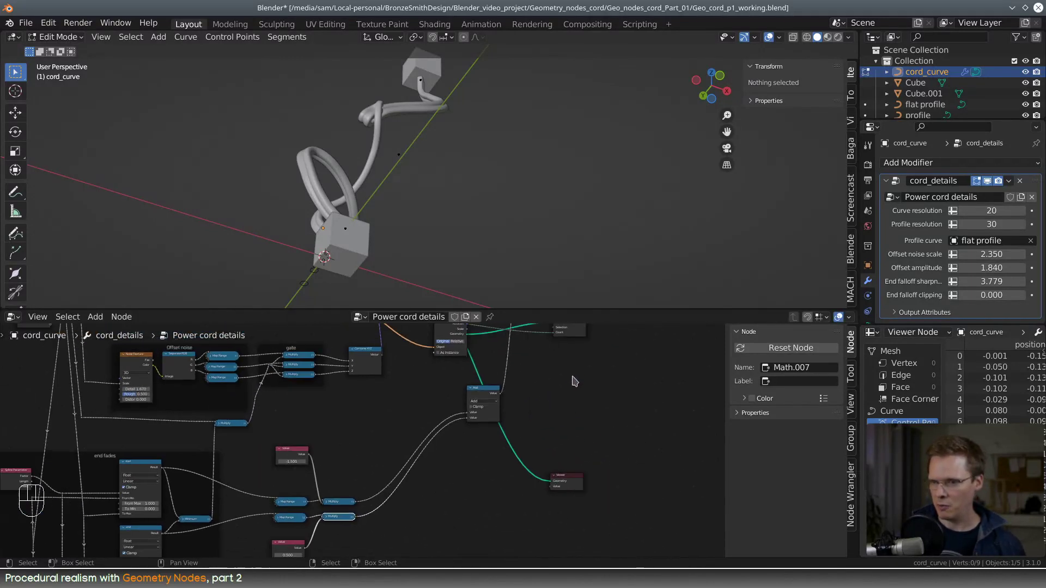
pyautogui.moveTo(573, 378); pyautogui.dragTo(498, 458, button='middle')
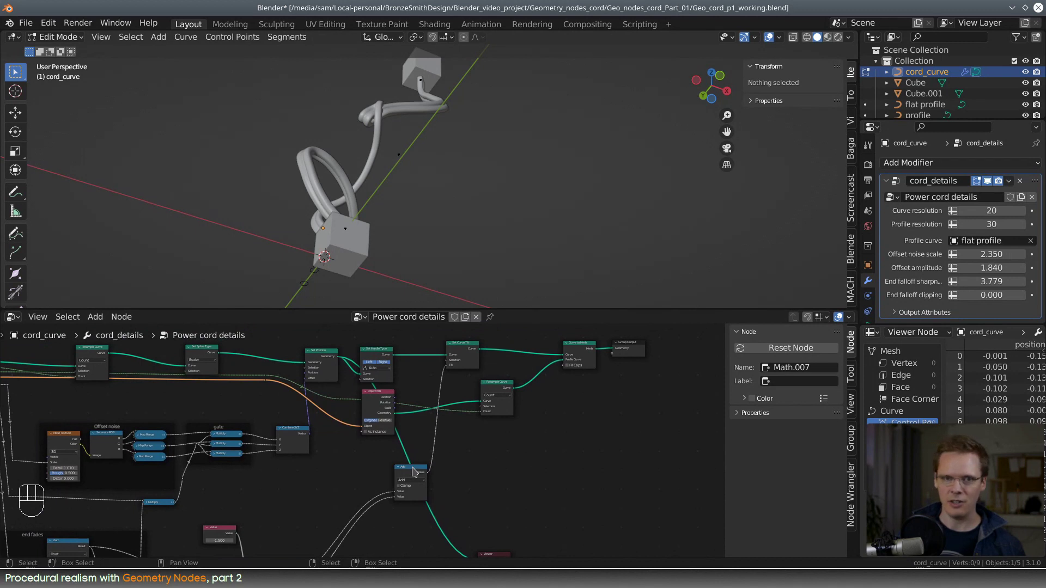